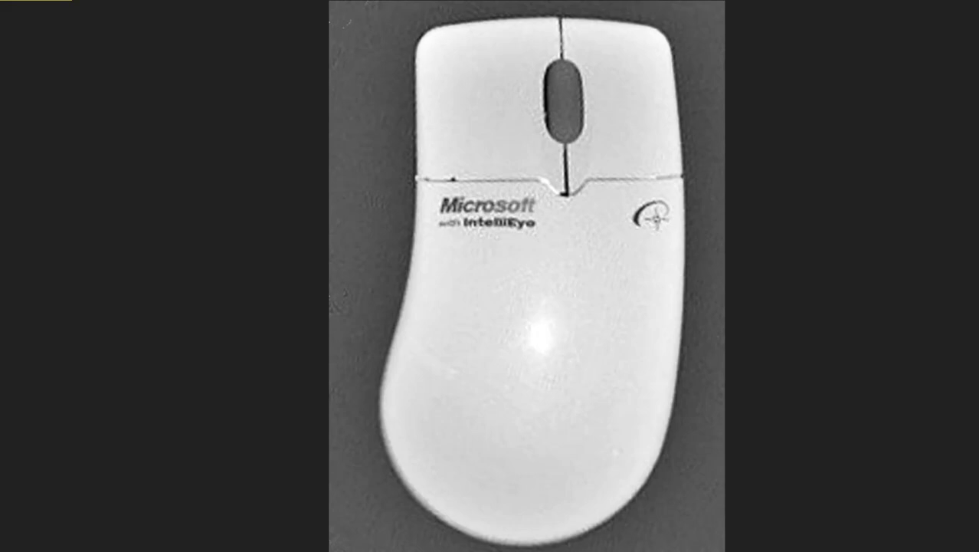
# Step: Browse the reference photos of the Microsoft IntelliMouse to study its top and underside
pyautogui.press('Right')
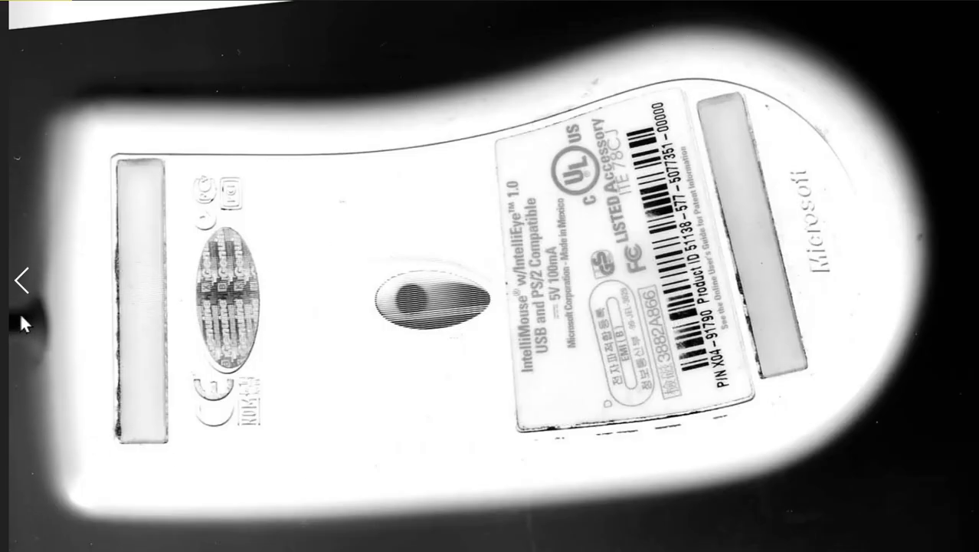
pyautogui.click(18, 279)
pyautogui.click(17, 280)
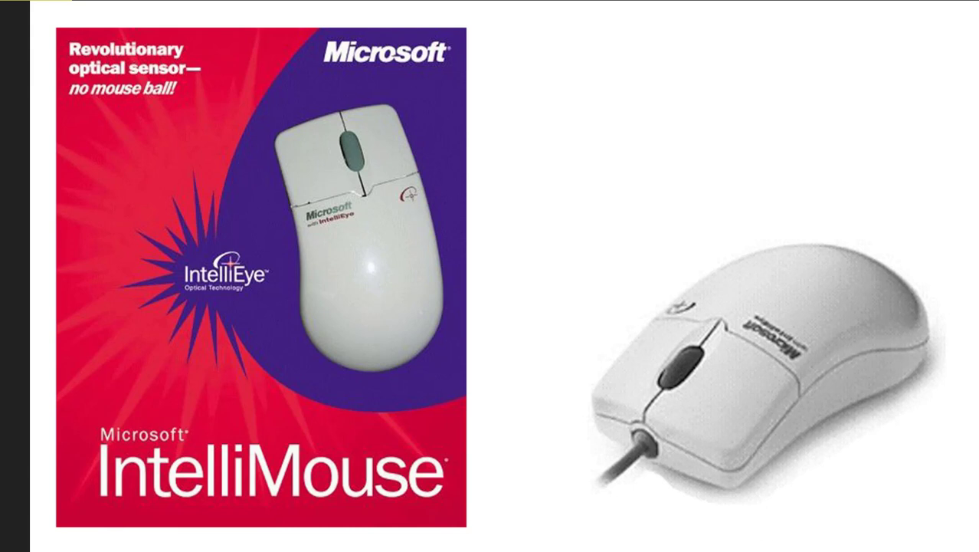
# Step: Switch to Autodesk Inventor, create a Standard (mm).ipt part and start a 2D sketch on the front XY plane
pyautogui.click(606, 550)
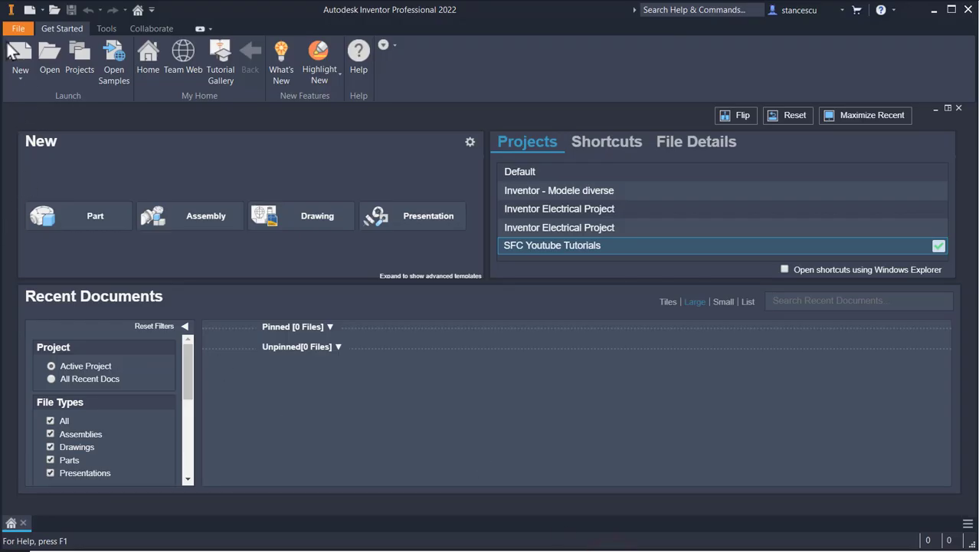
pyautogui.click(21, 53)
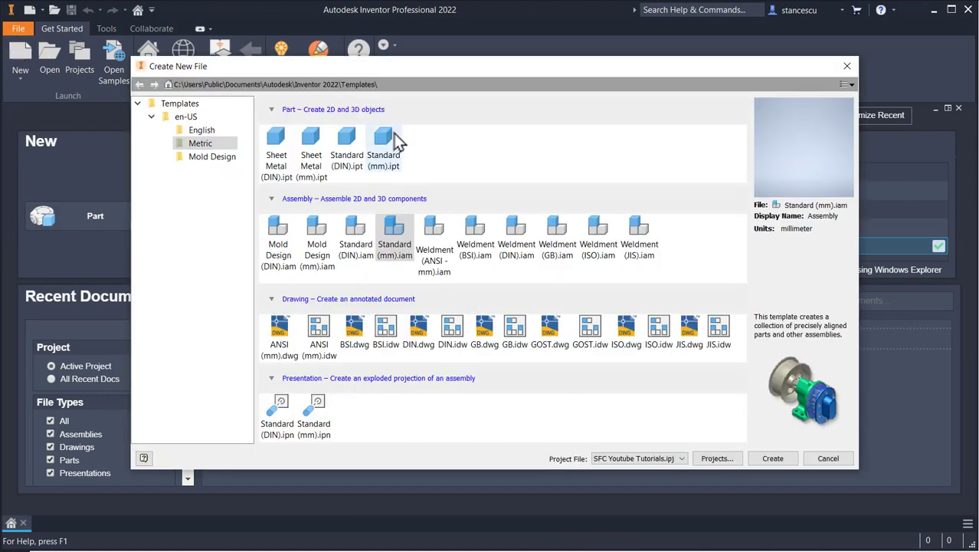
pyautogui.doubleClick(393, 142)
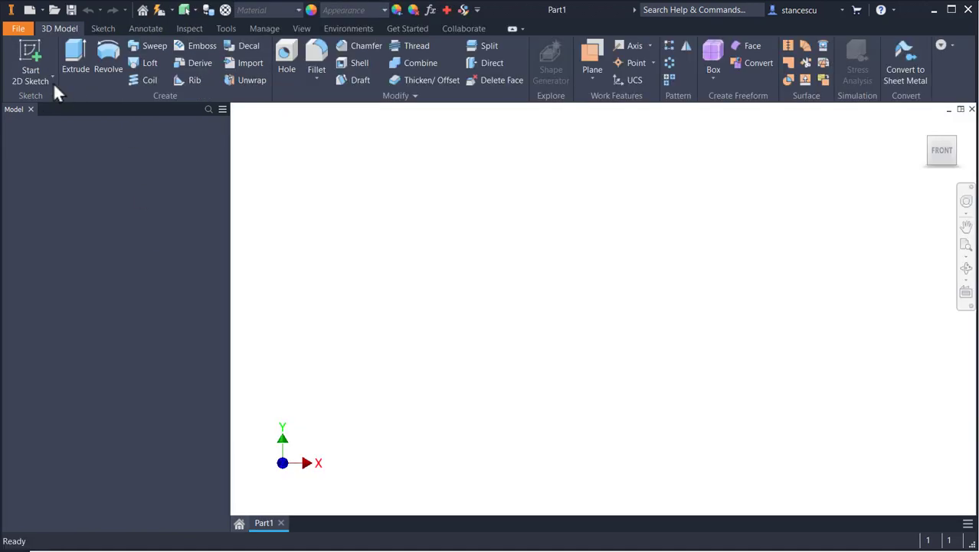
pyautogui.click(31, 62)
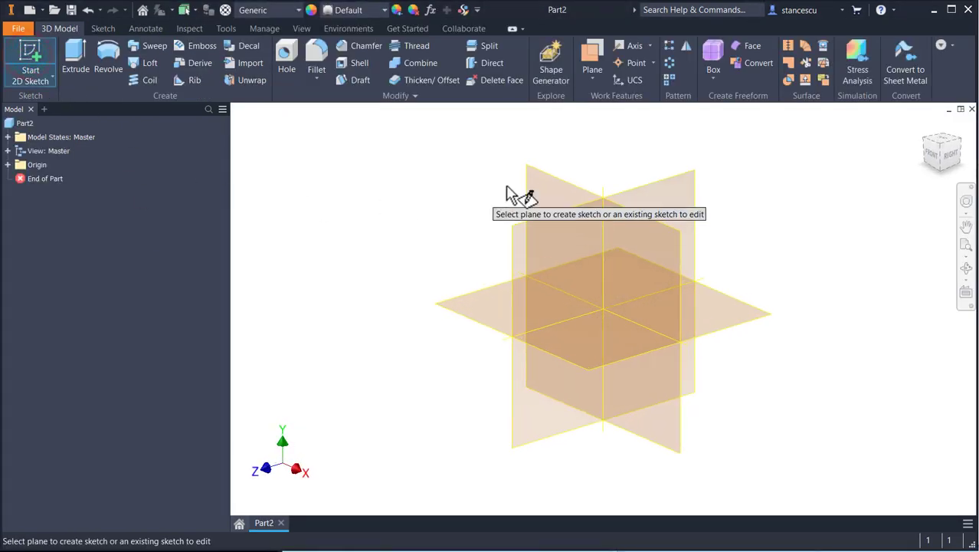
pyautogui.click(552, 191)
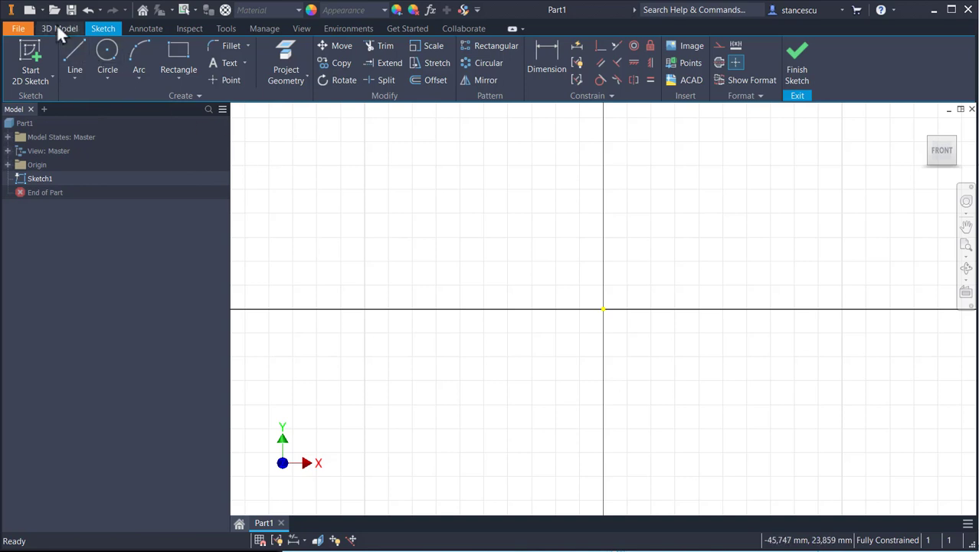
# Step: Sketch a vertical line about 7 mm long down from just below the origin, continued by three tangent arcs forming the mouse's side, rear and opposite side
pyautogui.click(72, 50)
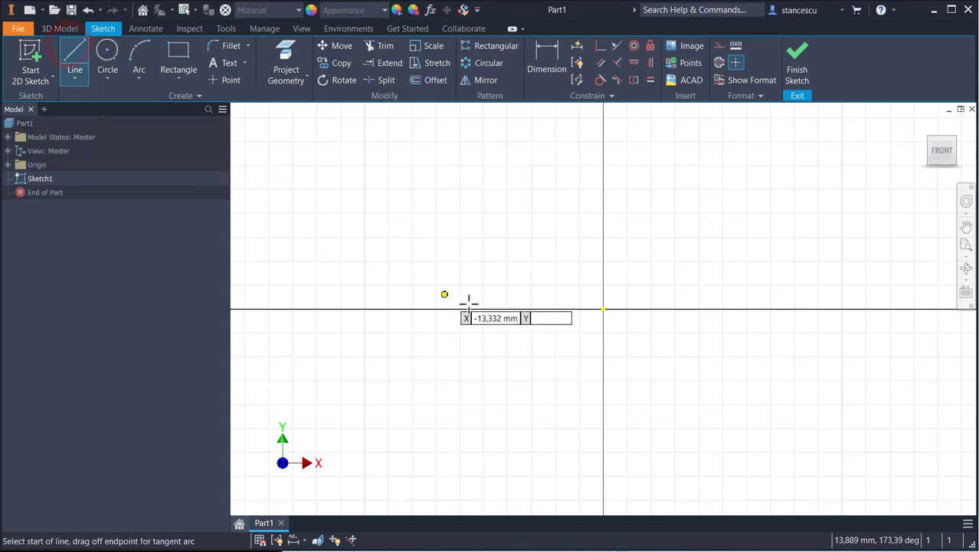
pyautogui.click(604, 320)
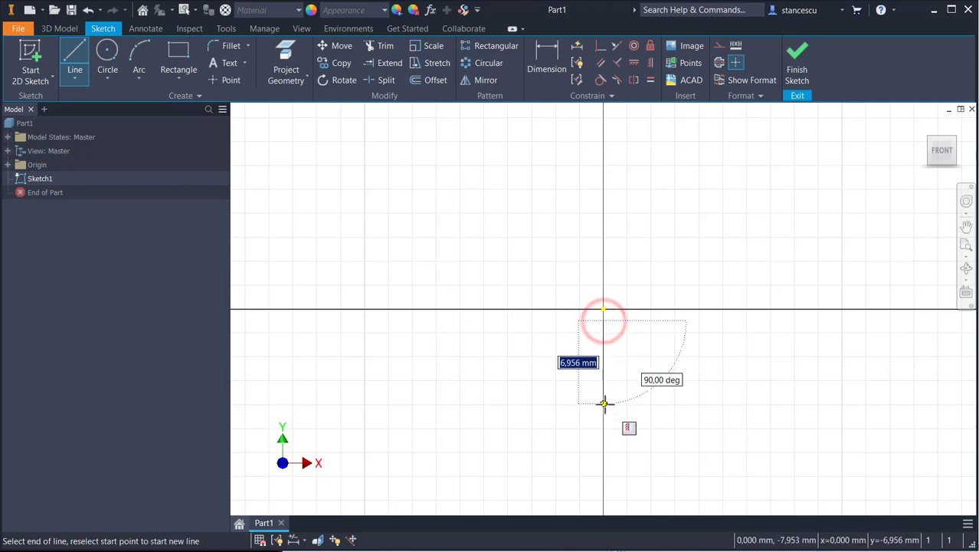
pyautogui.click(604, 404)
pyautogui.moveTo(603, 403); pyautogui.dragTo(623, 260, button='middle')
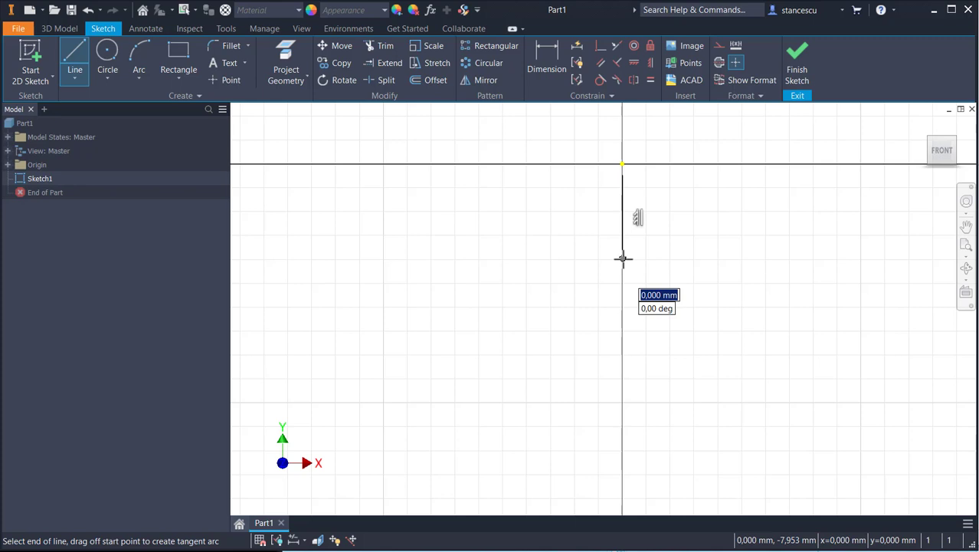
pyautogui.moveTo(623, 259); pyautogui.dragTo(804, 176)
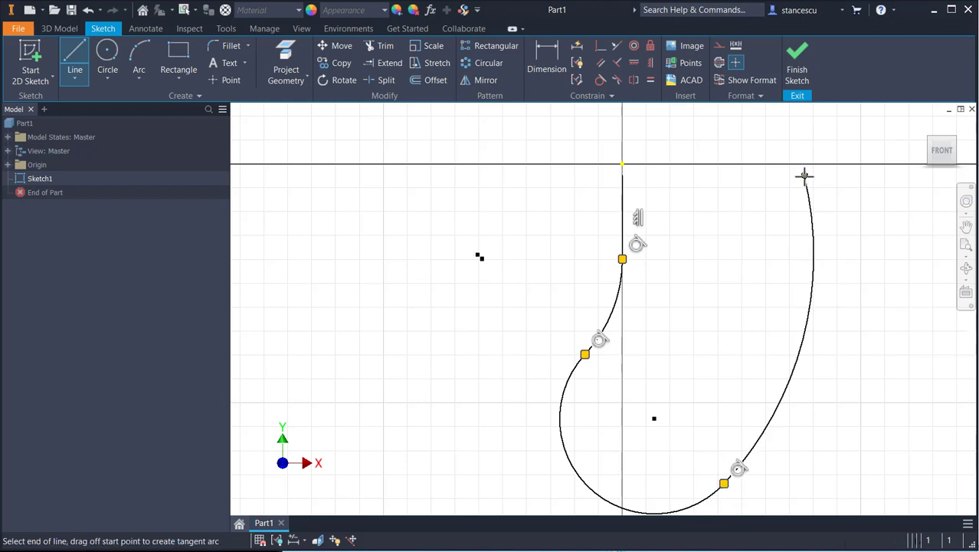
pyautogui.press('Escape')
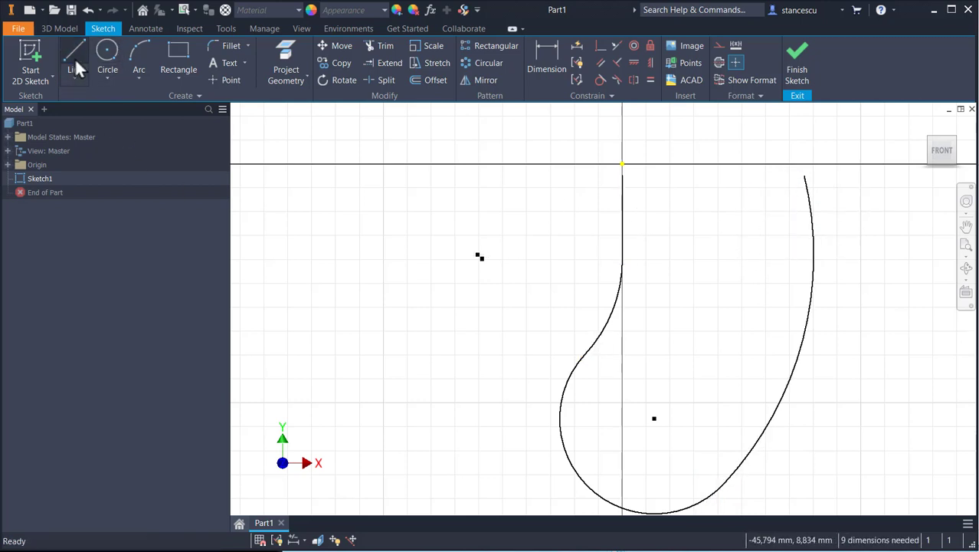
# Step: Close the profile's open upper end with a three-point arc of about 12.7 mm radius
pyautogui.click(142, 55)
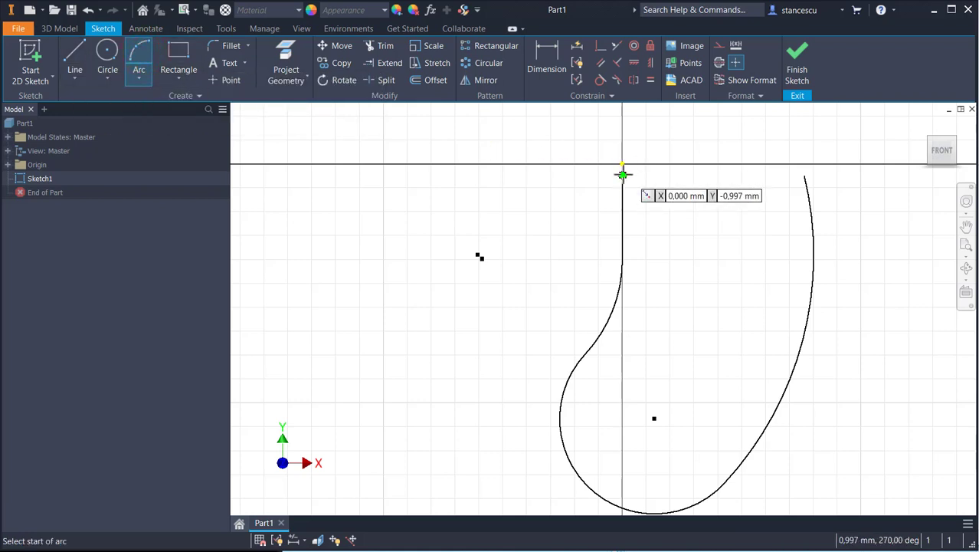
pyautogui.click(623, 173)
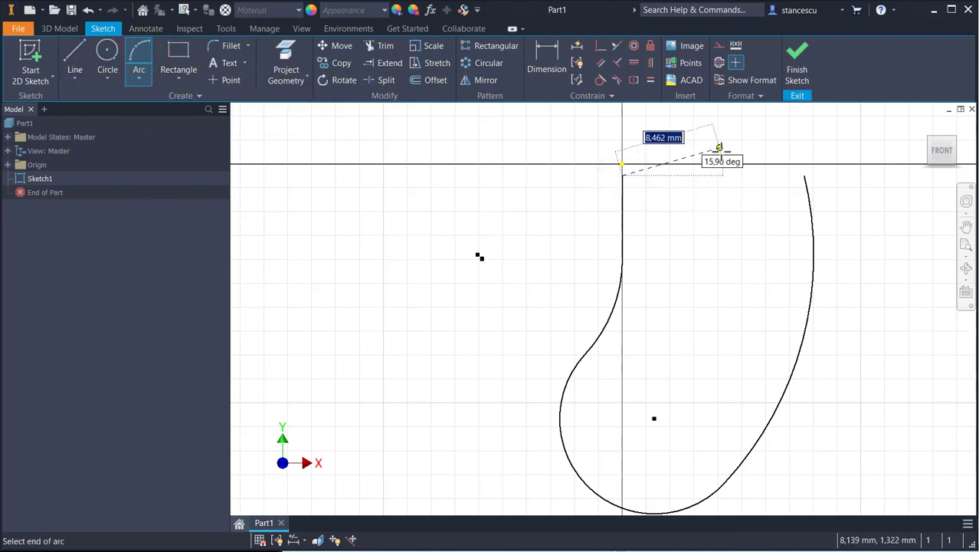
pyautogui.click(803, 176)
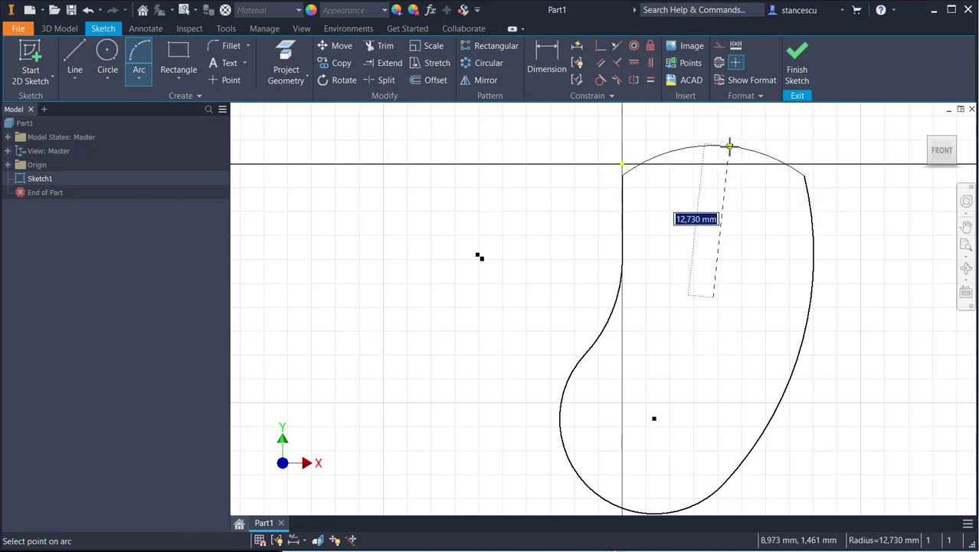
pyautogui.click(729, 146)
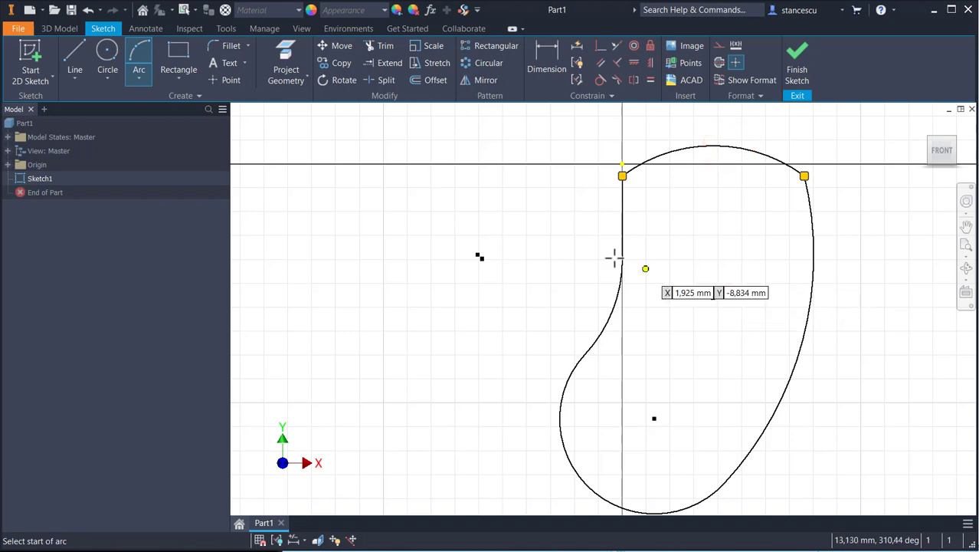
# Step: Sketch a line from the origin tangent to the upper arc and constrain it horizontal
pyautogui.click(84, 53)
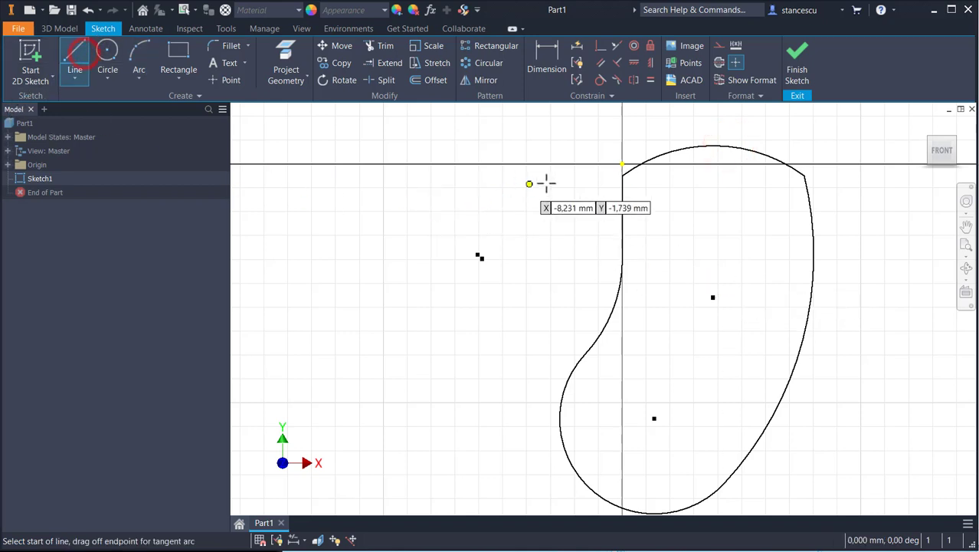
pyautogui.click(622, 164)
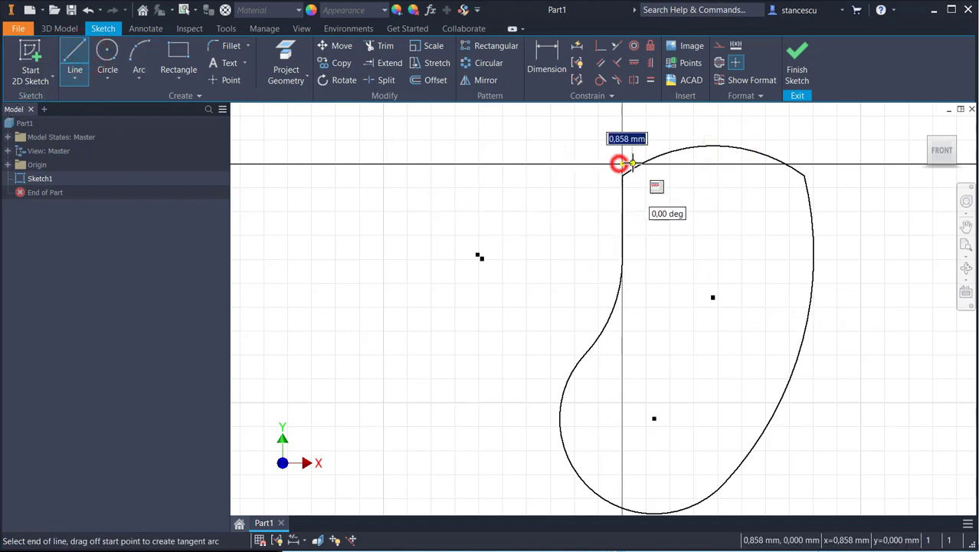
pyautogui.click(675, 150)
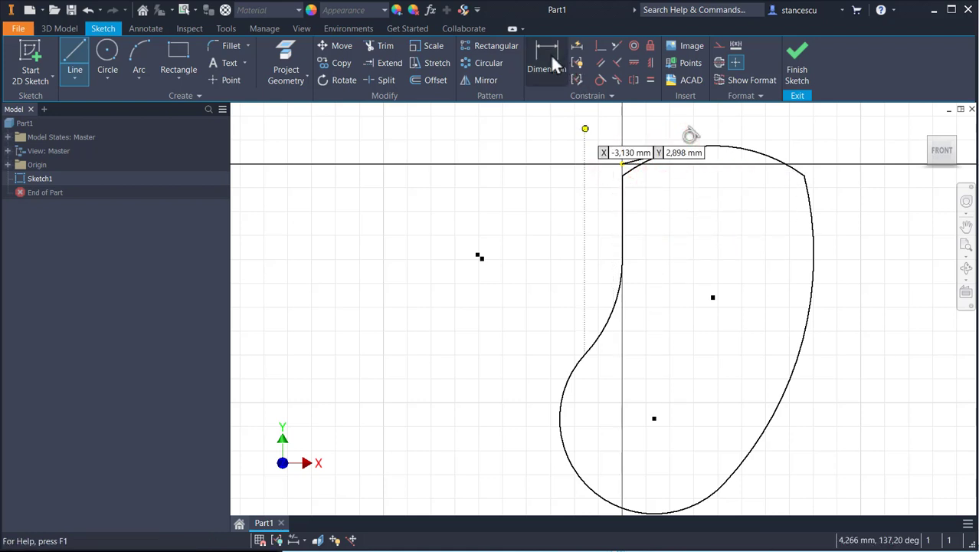
pyautogui.click(639, 63)
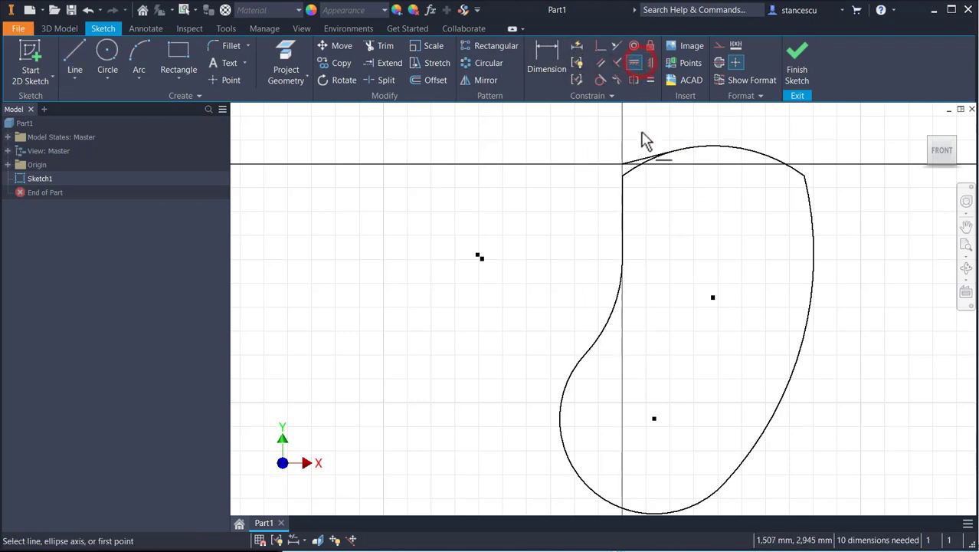
pyautogui.click(640, 160)
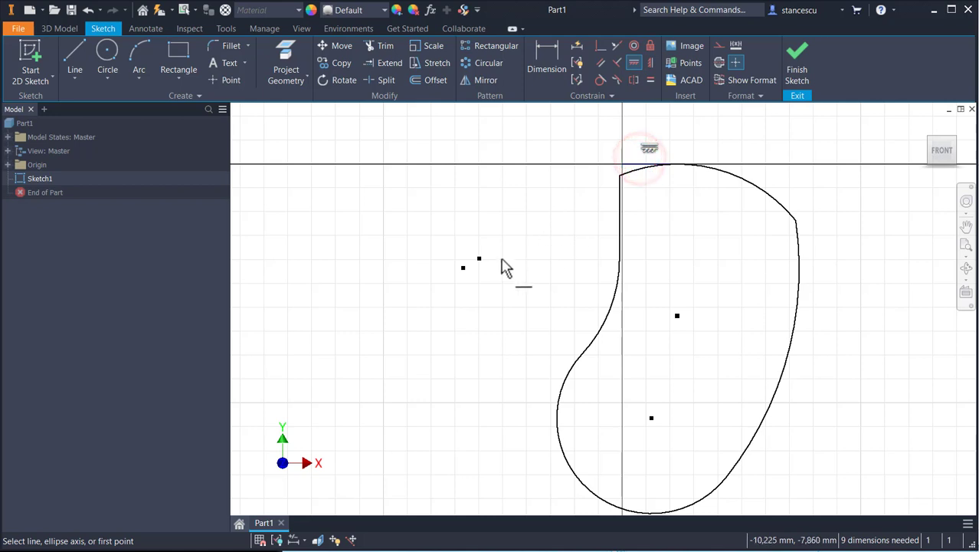
# Step: Constrain the profile's straight vertical side coincident with the origin
pyautogui.click(598, 46)
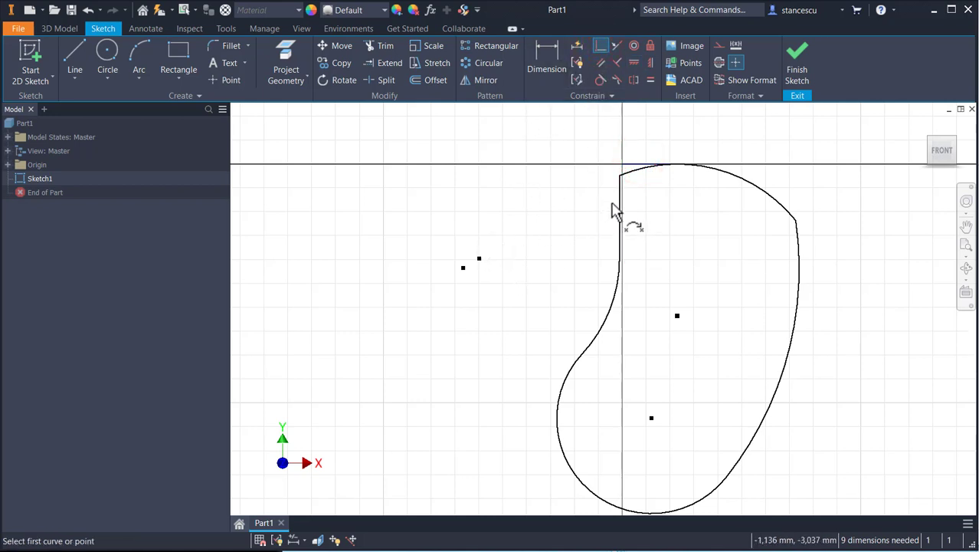
pyautogui.click(621, 210)
pyautogui.click(621, 164)
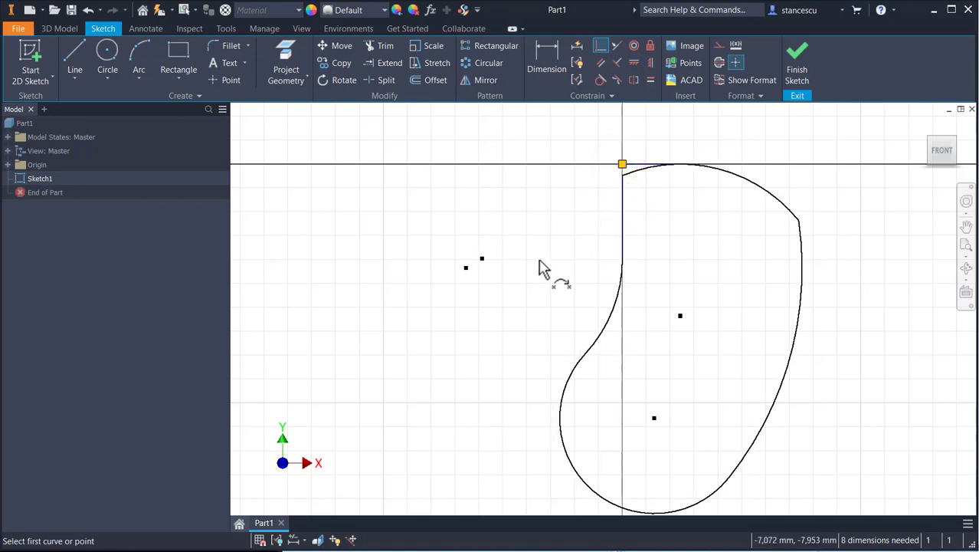
pyautogui.press('Escape')
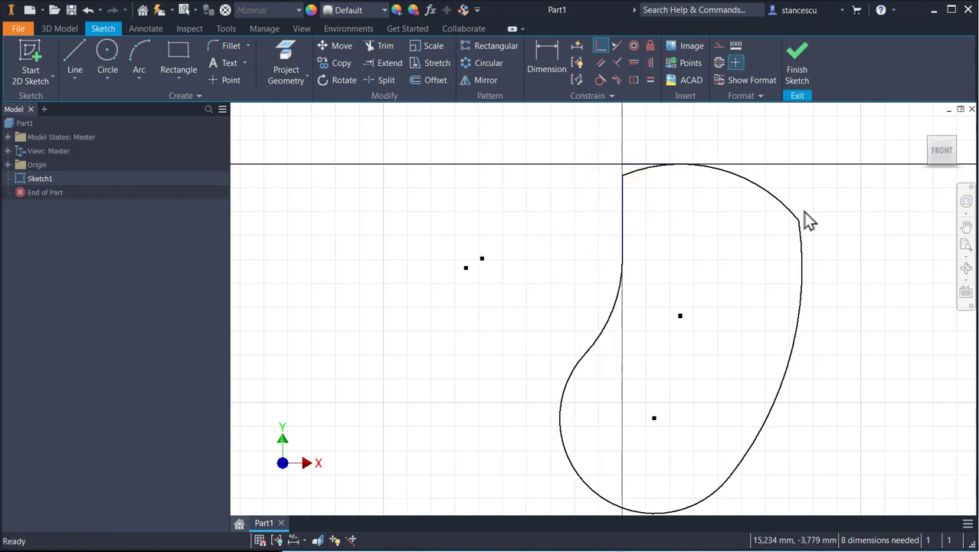
# Step: Reshape the profile by raising its upper-right corner and moving the right-hand arc's centre point farther out to the left
pyautogui.moveTo(799, 220); pyautogui.dragTo(799, 187)
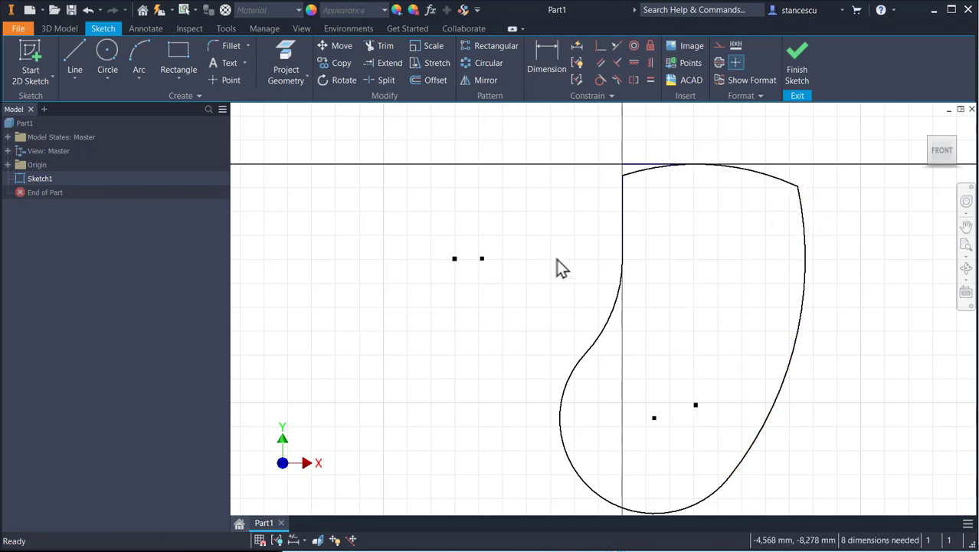
pyautogui.click(521, 219)
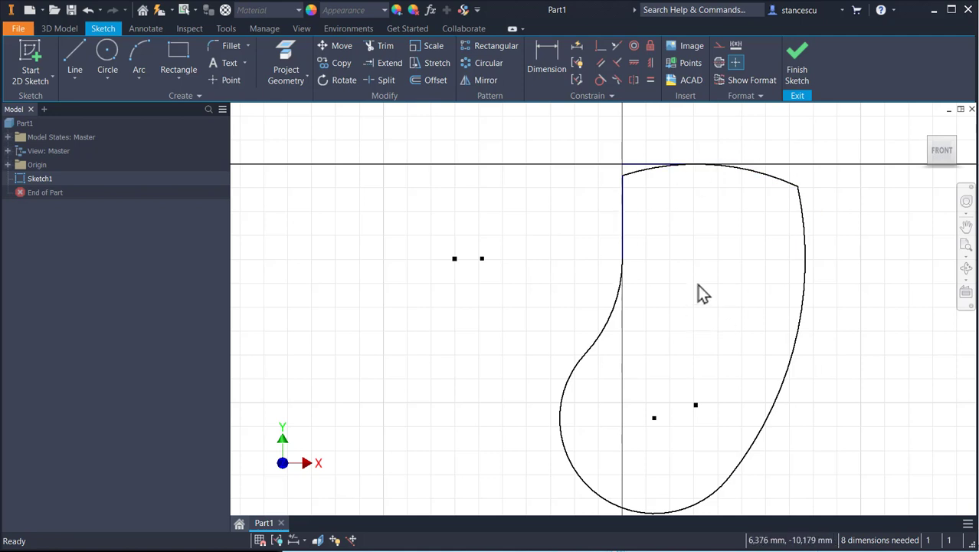
pyautogui.scroll(-2, 580, 299)
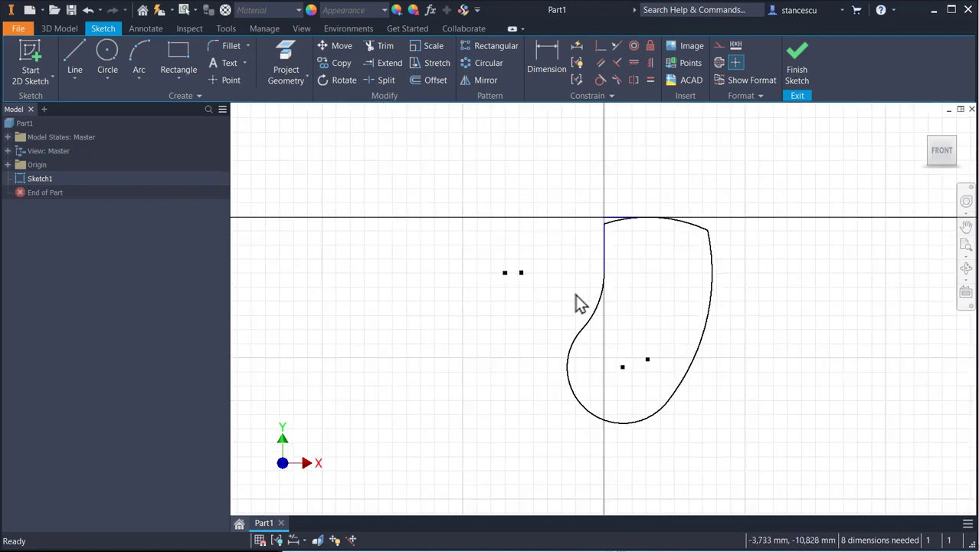
pyautogui.moveTo(577, 314); pyautogui.dragTo(688, 320, button='middle')
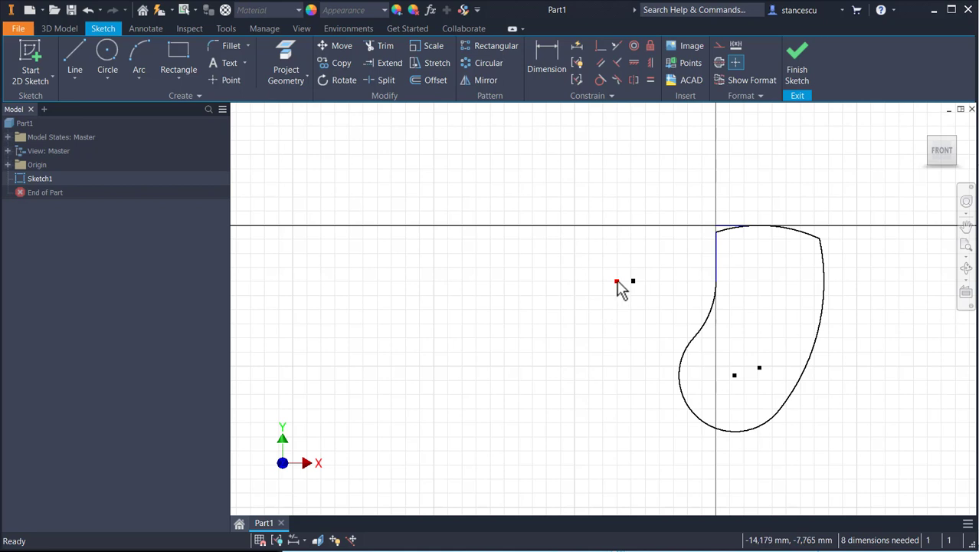
pyautogui.moveTo(617, 282)
pyautogui.mouseDown()
pyautogui.moveTo(475, 271)
pyautogui.moveTo(452, 247)
pyautogui.mouseUp()
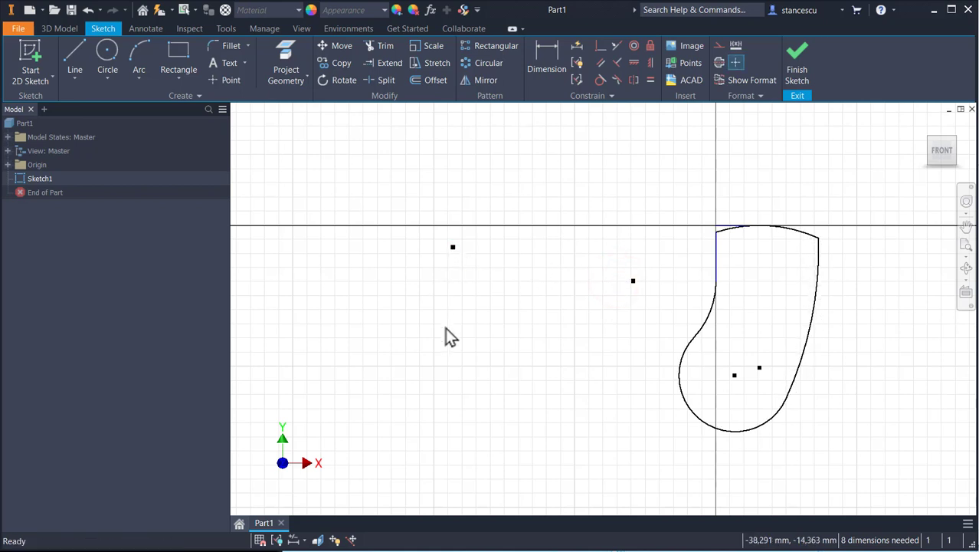
# Step: Dimension the vertical distance from the horizontal tangent line to the right-hand arc's centre point as 24.5 mm
pyautogui.click(544, 55)
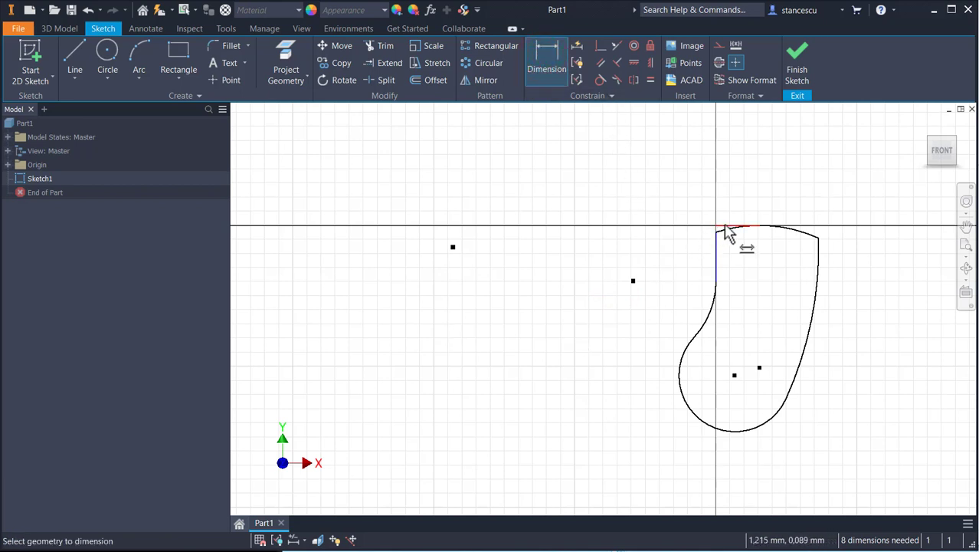
pyautogui.click(724, 225)
pyautogui.click(453, 247)
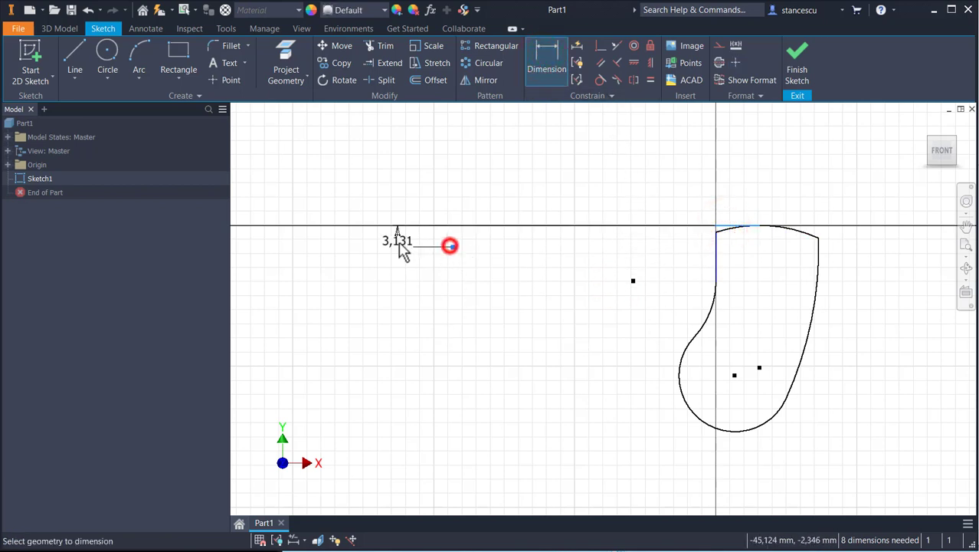
pyautogui.click(397, 244)
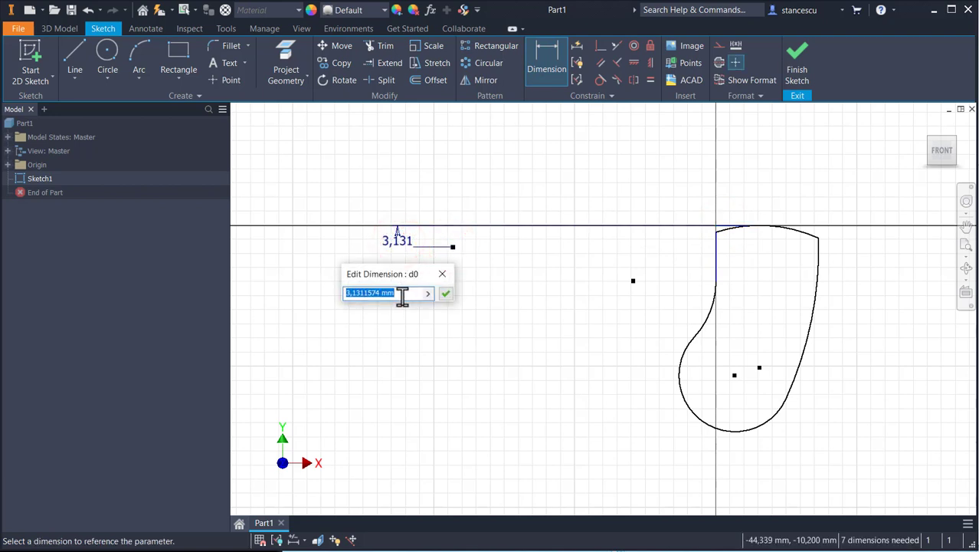
pyautogui.write('24,5')
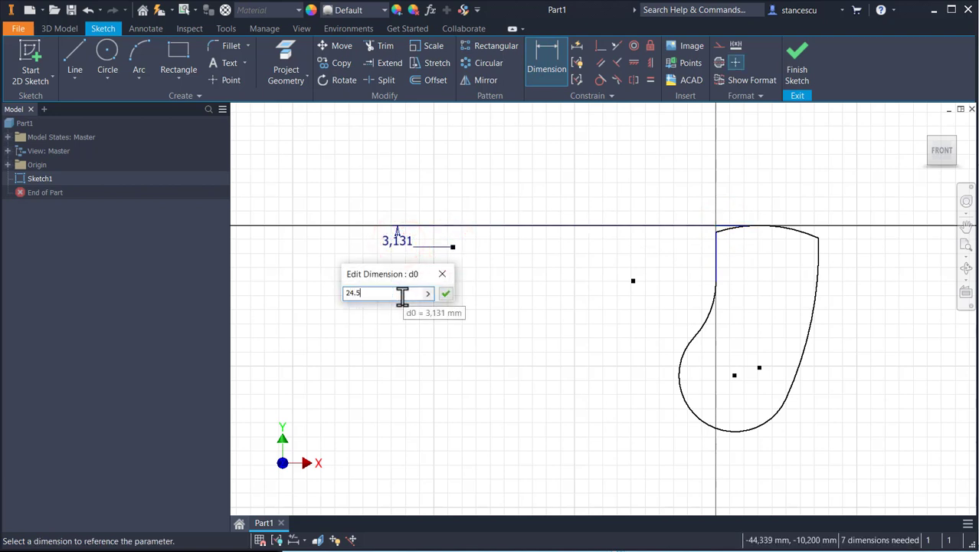
pyautogui.press('Return')
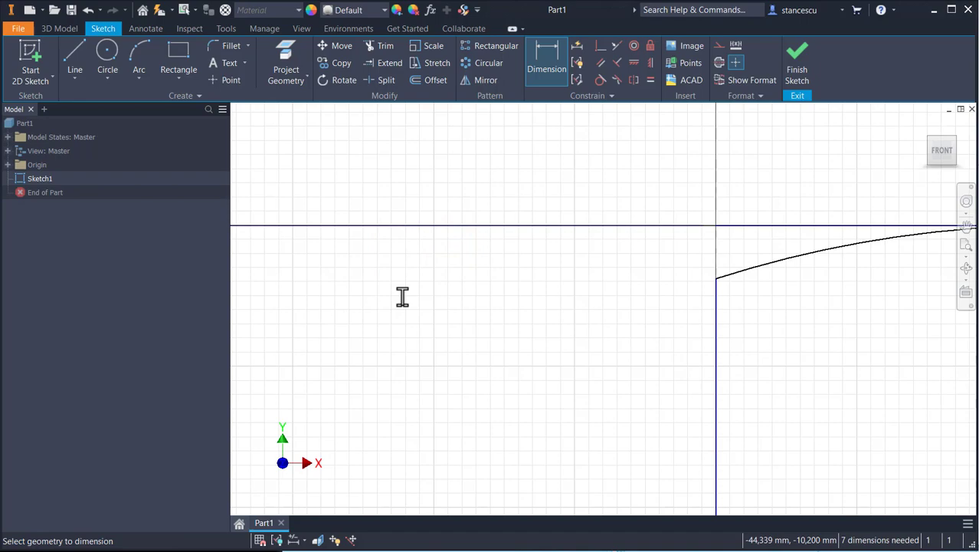
pyautogui.scroll(-5, 403, 298)
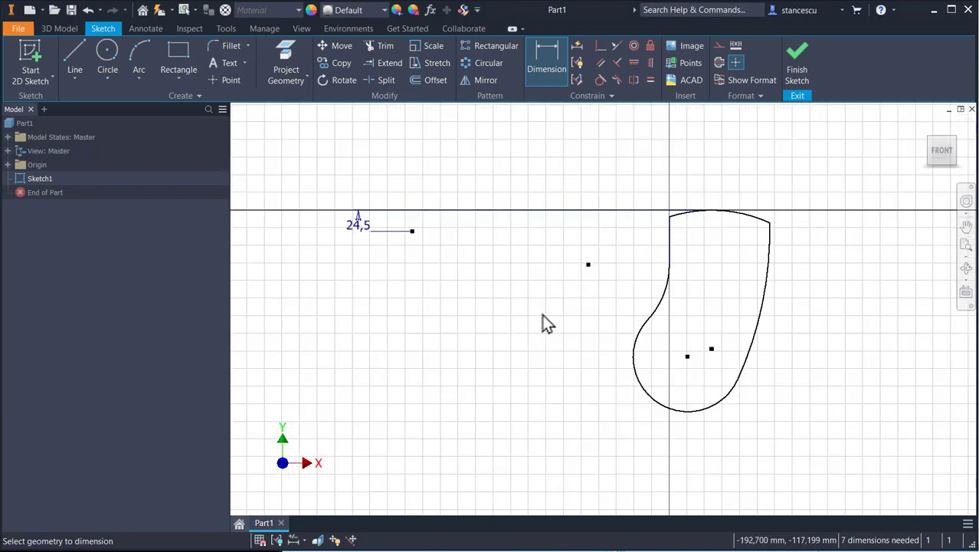
# Step: Dimension the vertical distance from the horizontal tangent line to the left concave arc's centre point as 33.5 mm
pyautogui.moveTo(542, 321); pyautogui.dragTo(540, 324, button='middle')
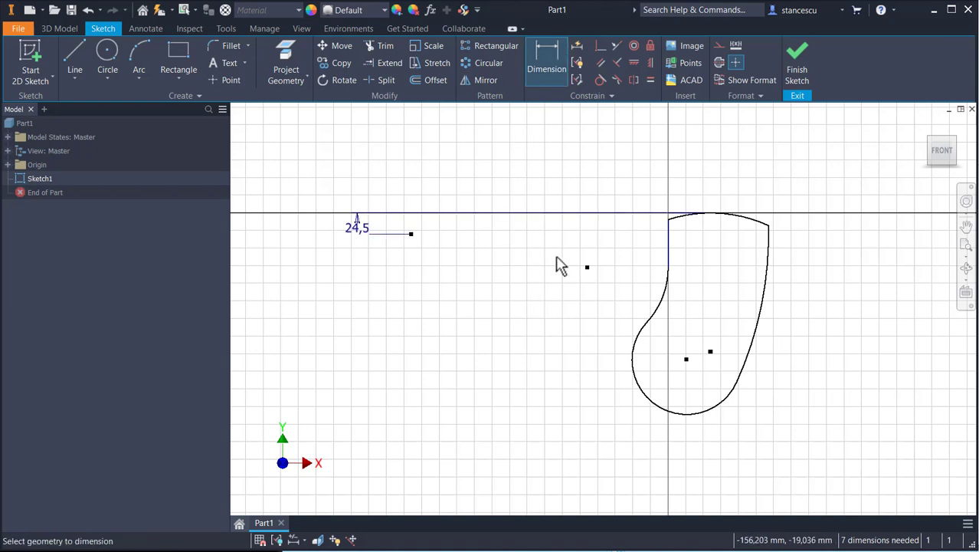
pyautogui.click(682, 214)
pyautogui.click(569, 241)
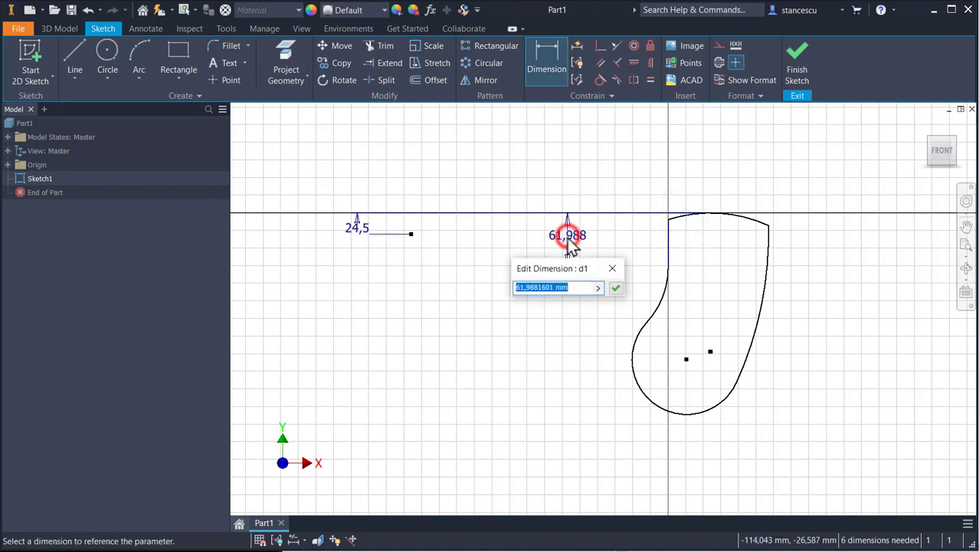
pyautogui.write('33.')
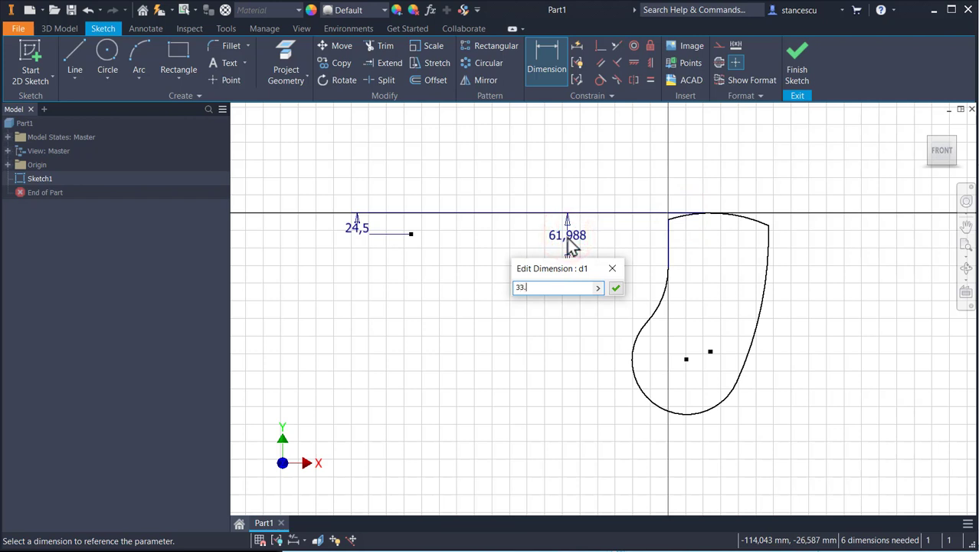
pyautogui.write('5')
pyautogui.press('Return')
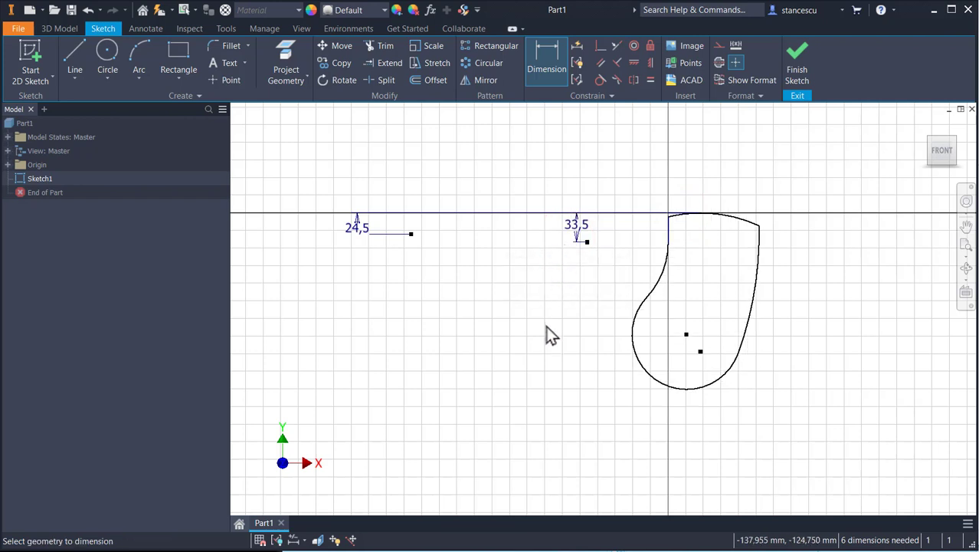
# Step: Dimension the radius of the profile's large rounded bottom arc as 29 mm
pyautogui.click(646, 374)
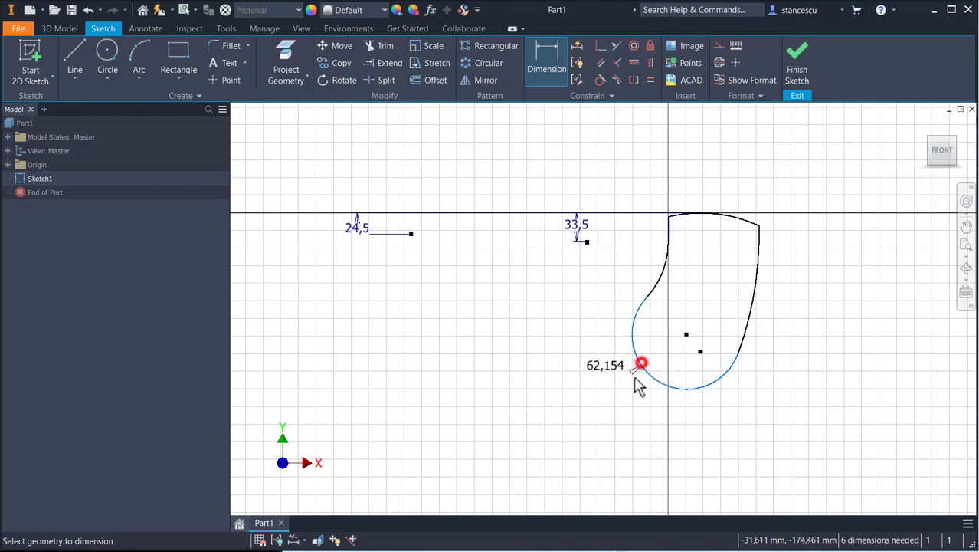
pyautogui.click(623, 394)
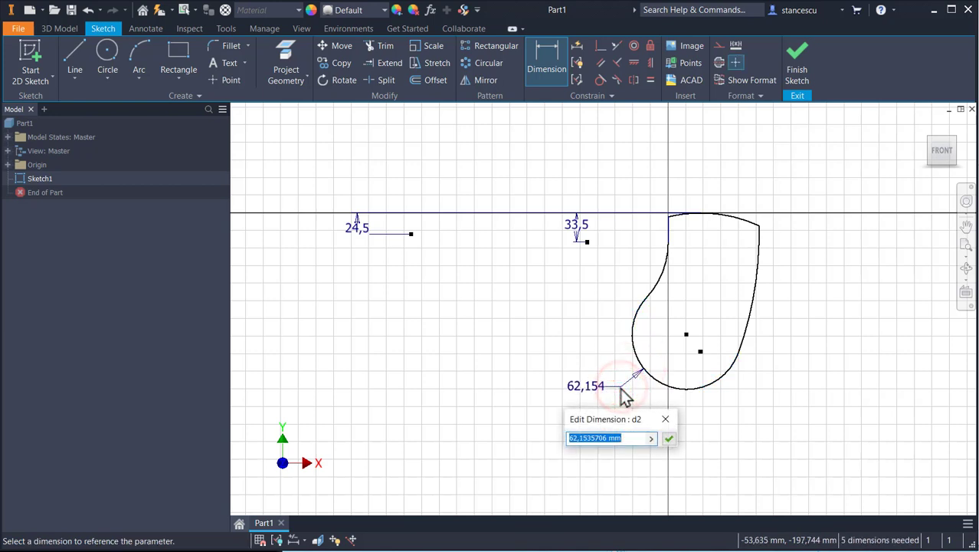
pyautogui.write('29')
pyautogui.press('Return')
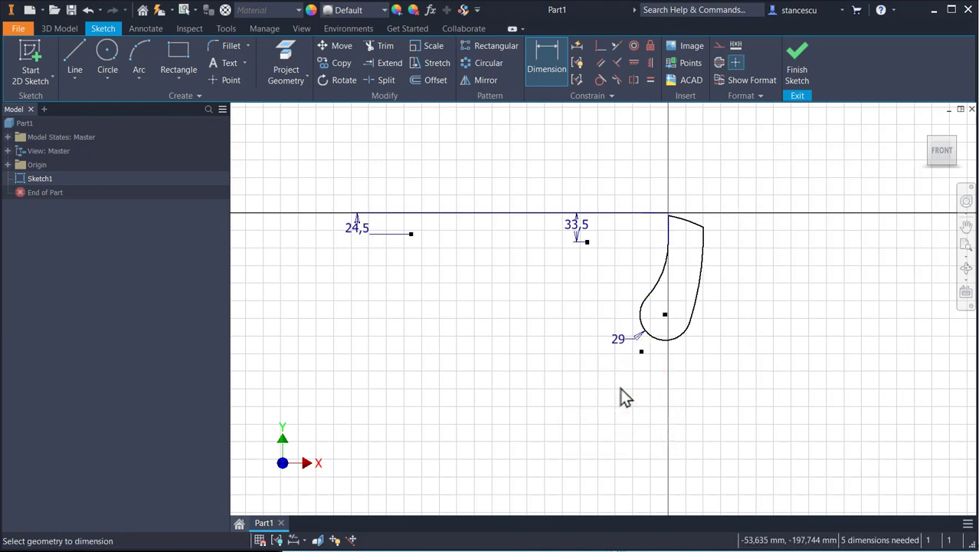
# Step: Move the top arc's centre point up inside the profile, between its two long sides and above the bottom arc's centre
pyautogui.scroll(3, 726, 231)
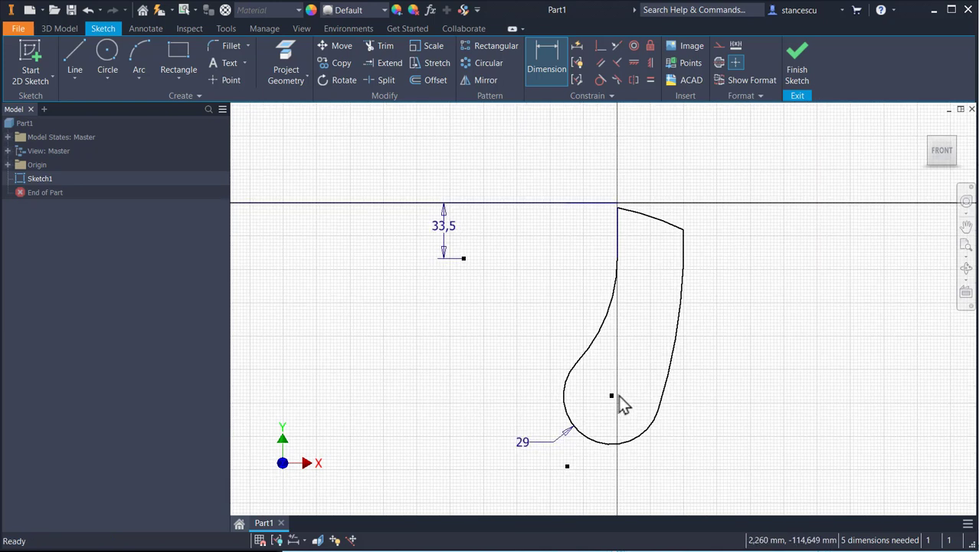
pyautogui.press('Escape')
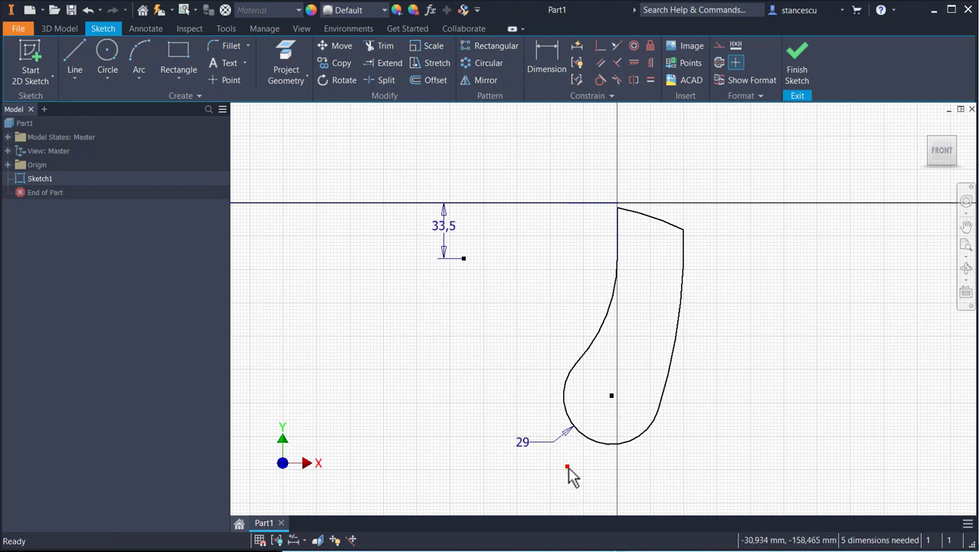
pyautogui.moveTo(568, 466)
pyautogui.mouseDown()
pyautogui.moveTo(649, 361)
pyautogui.moveTo(645, 335)
pyautogui.mouseUp()
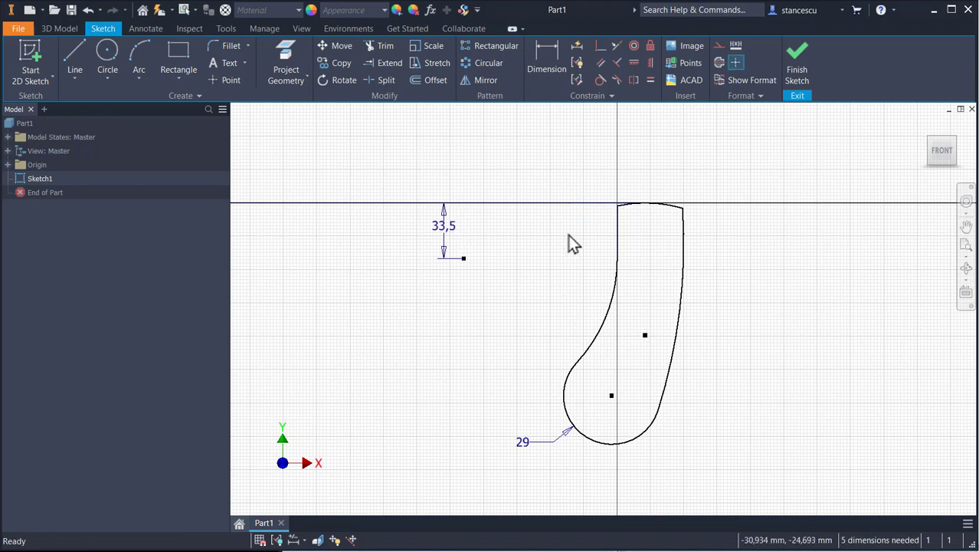
# Step: Dimension the horizontal distance from the straight vertical side to the top arc's centre point as 27.5 mm
pyautogui.click(552, 58)
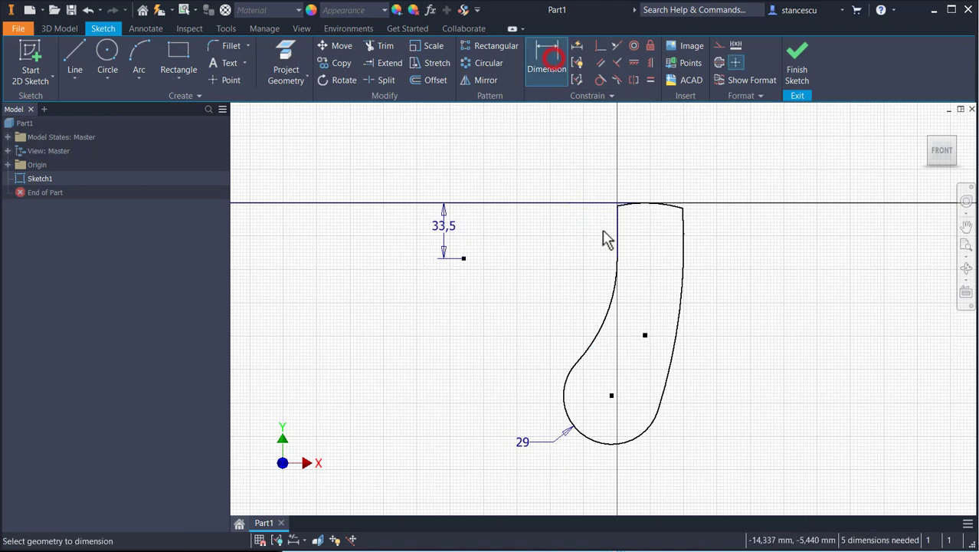
pyautogui.click(645, 335)
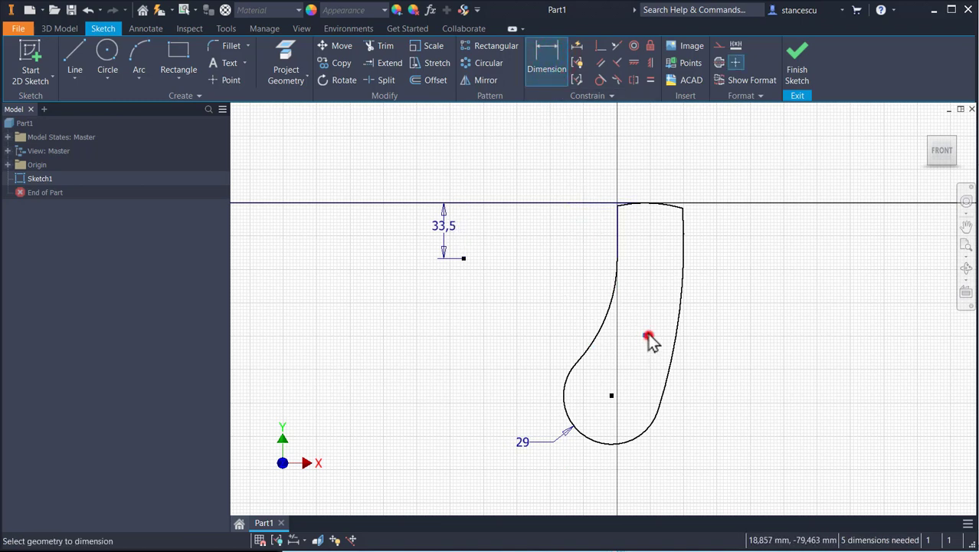
pyautogui.click(617, 247)
pyautogui.click(632, 159)
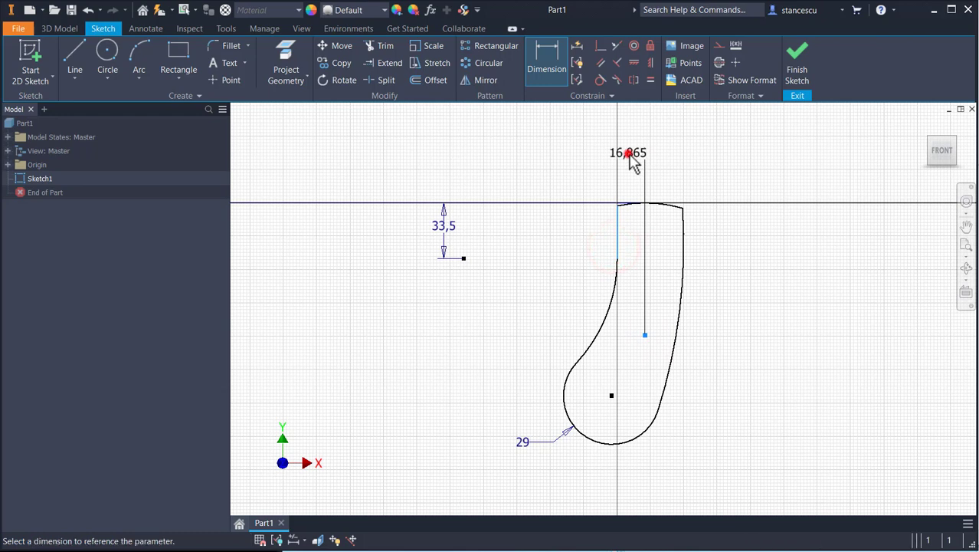
pyautogui.write('27')
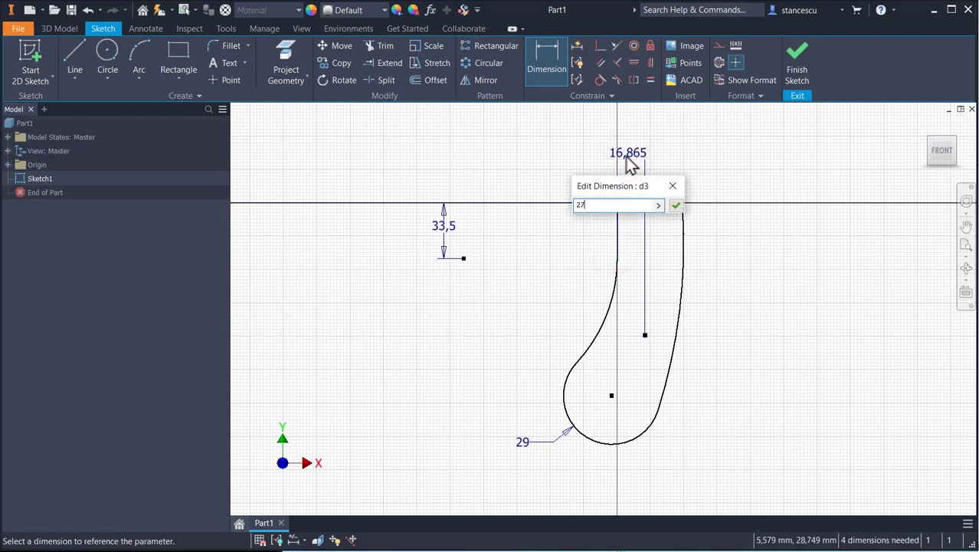
pyautogui.write('.5')
pyautogui.press('Return')
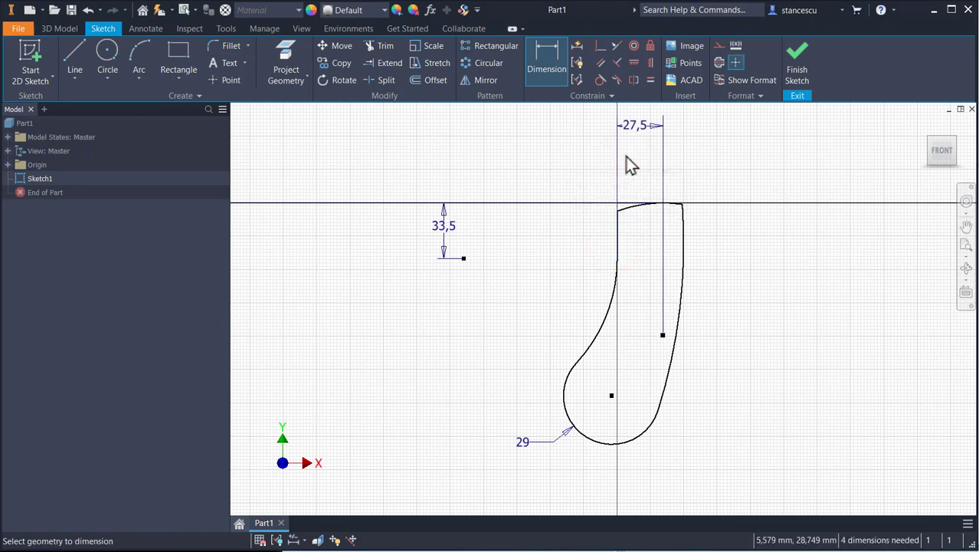
# Step: Dimension the radius of the profile's top arc as 110 mm
pyautogui.click(641, 205)
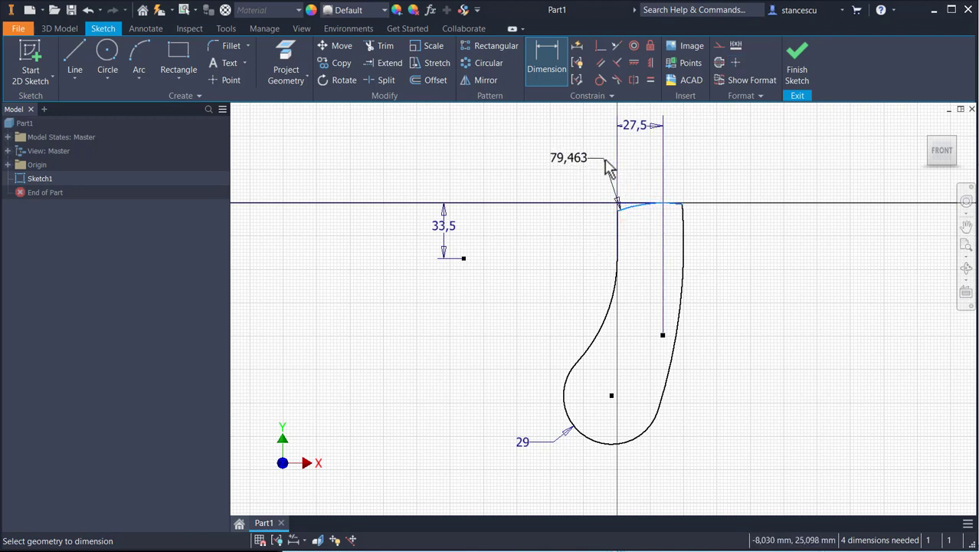
pyautogui.click(602, 159)
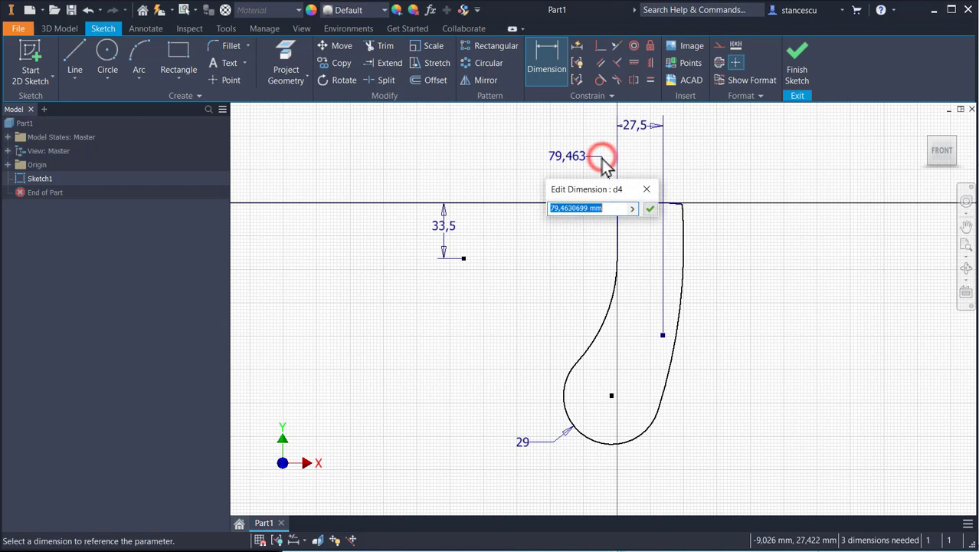
pyautogui.write('110')
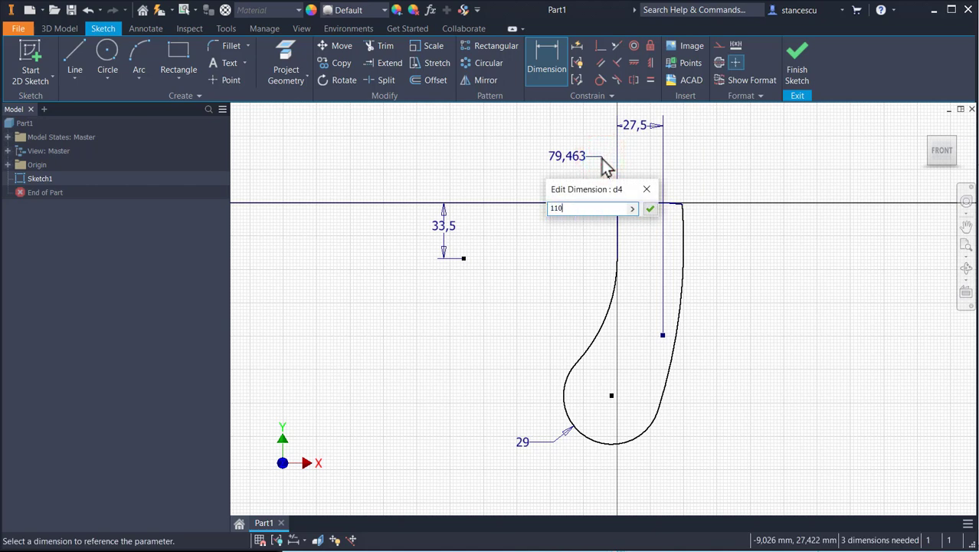
pyautogui.press('Return')
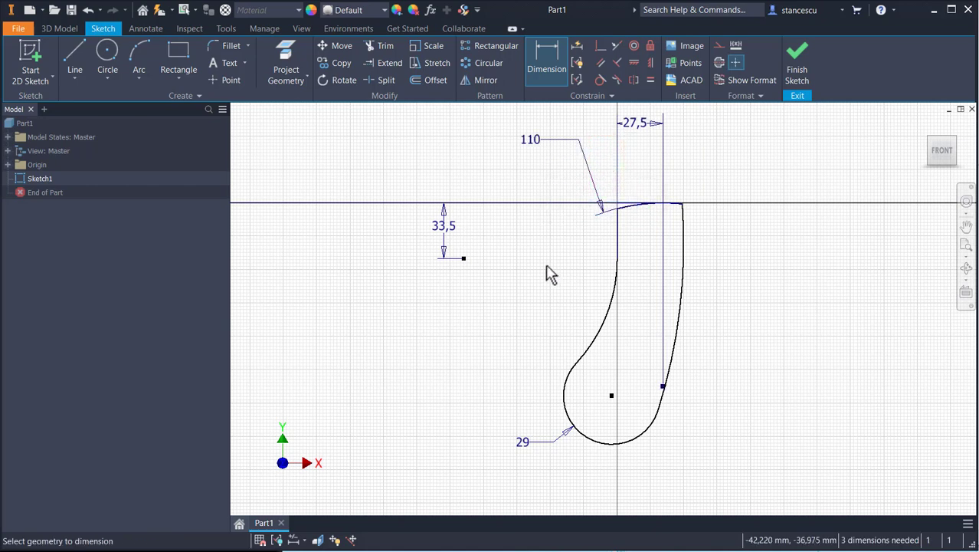
# Step: Dimension the radius of the long arc on the profile's right side as 415 mm
pyautogui.click(674, 345)
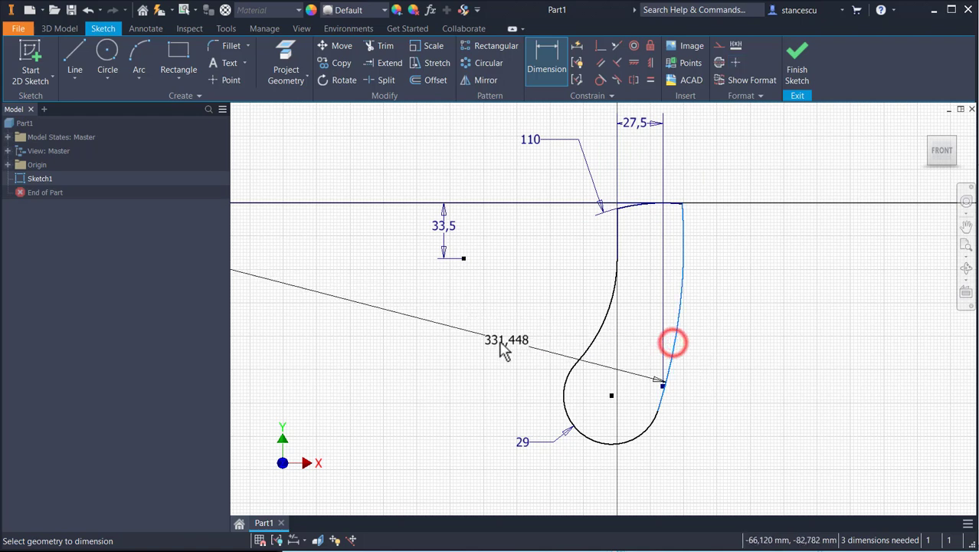
pyautogui.click(393, 379)
pyautogui.write('4')
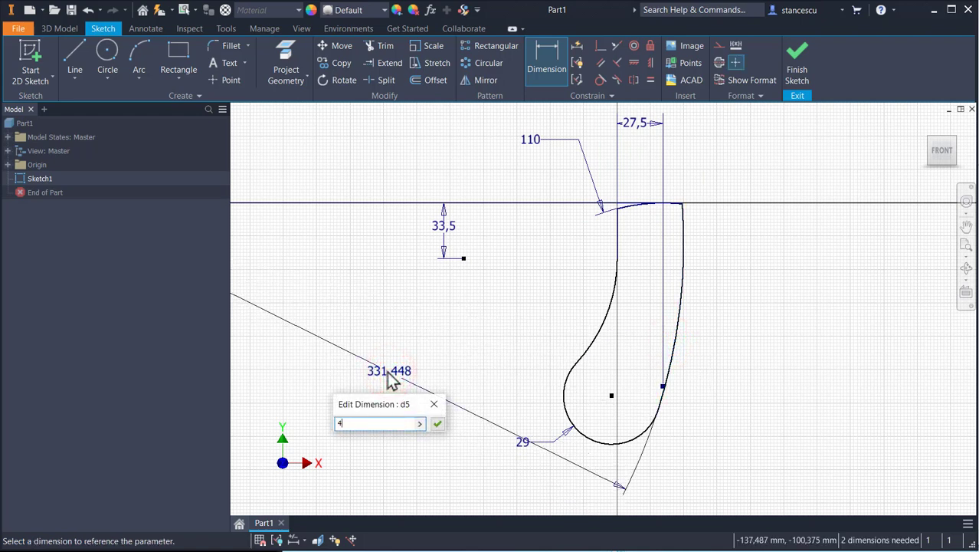
pyautogui.write('15')
pyautogui.press('Return')
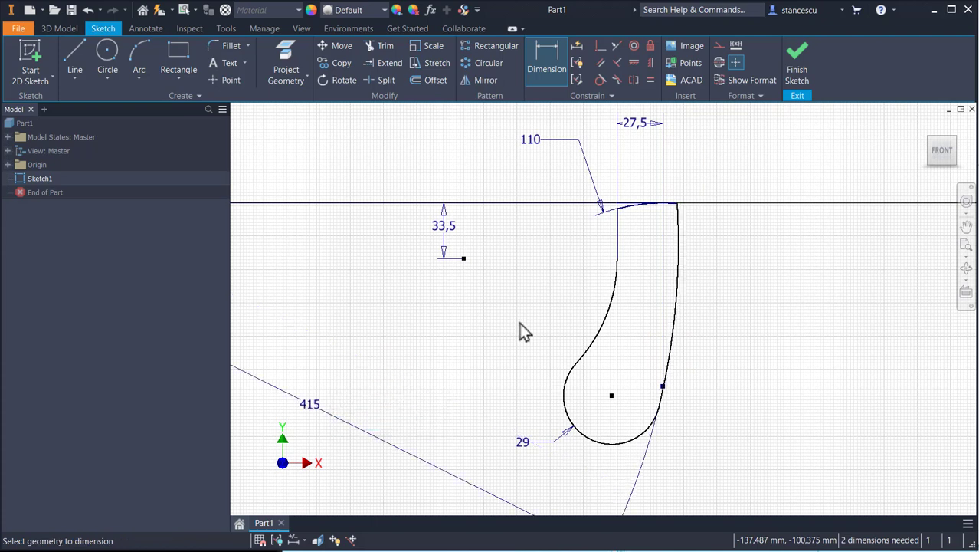
# Step: Dimension the radius of the concave arc on the profile's left side as 100 mm
pyautogui.click(597, 349)
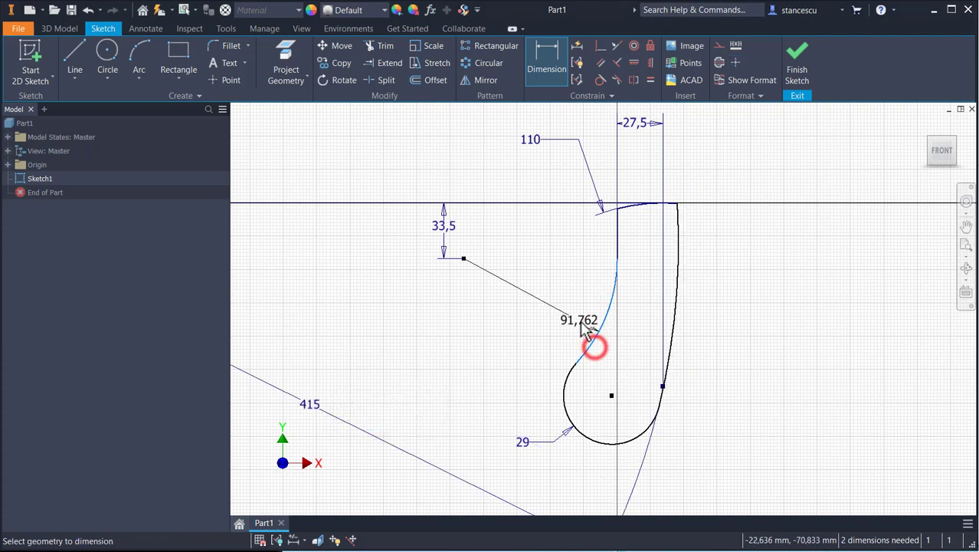
pyautogui.click(577, 322)
pyautogui.write('10')
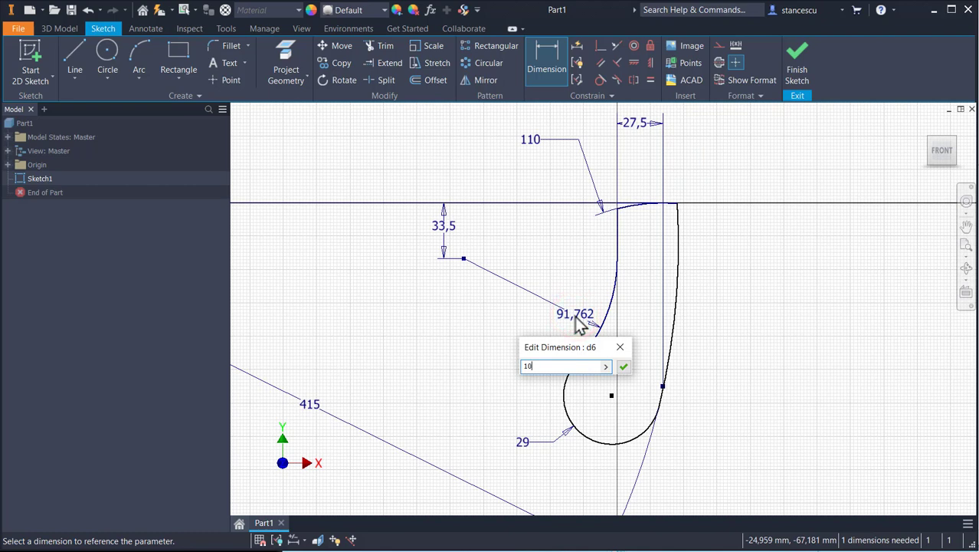
pyautogui.write('0')
pyautogui.press('Return')
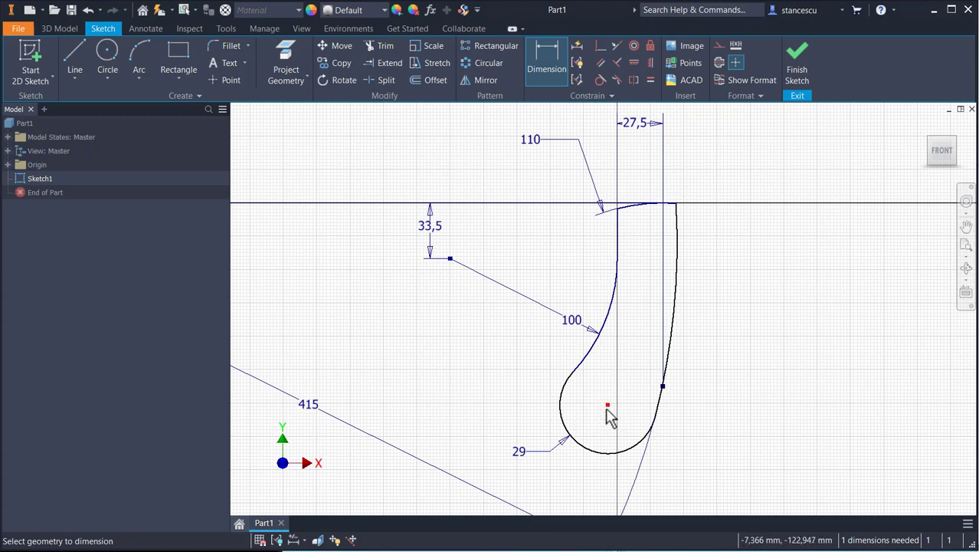
# Step: Dimension the vertical distance from the horizontal tangent line to the bottom arc's centre as 85 mm
pyautogui.click(610, 458)
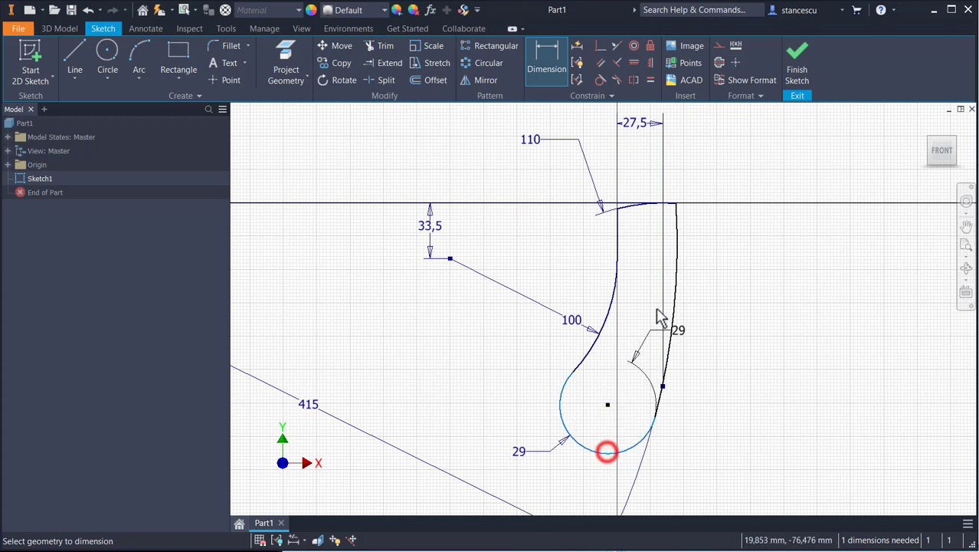
pyautogui.click(628, 204)
pyautogui.click(751, 321)
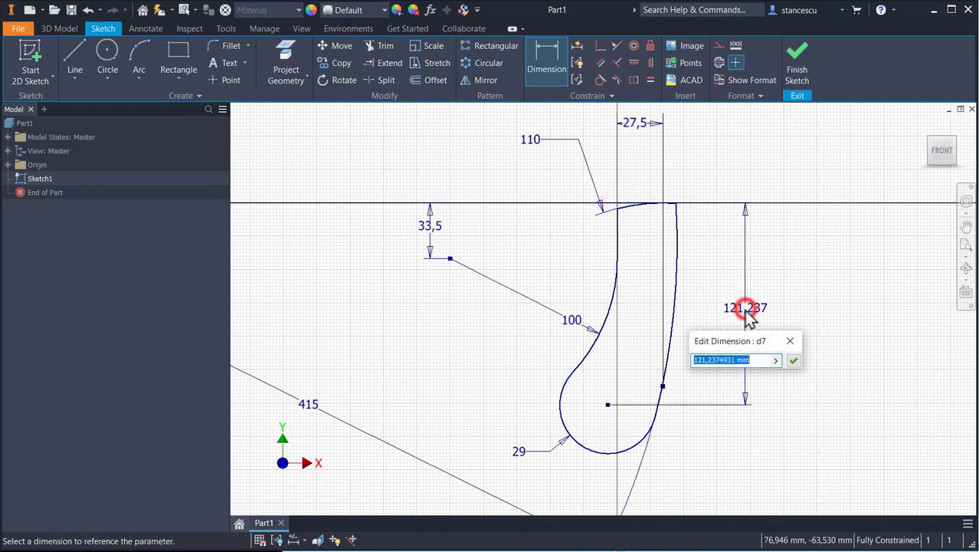
pyautogui.write('85')
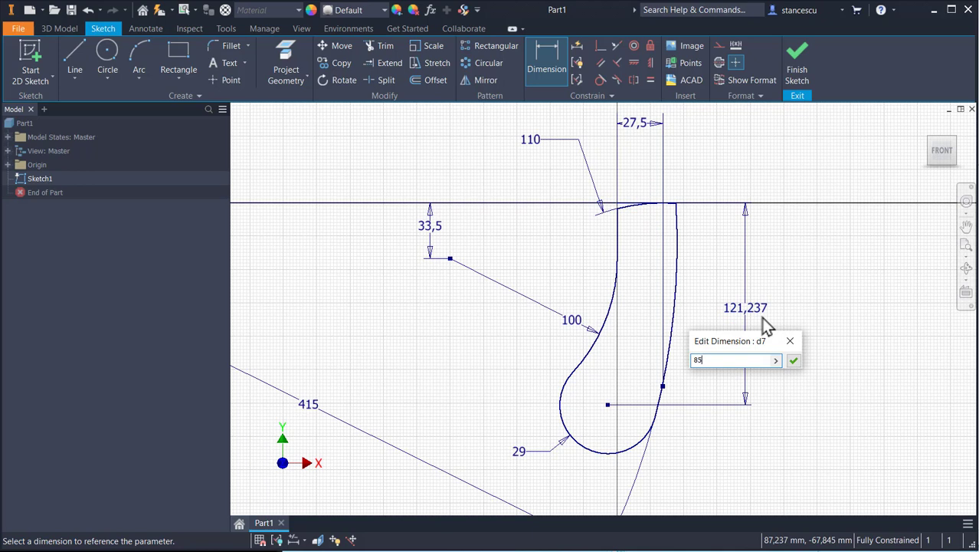
pyautogui.press('Return')
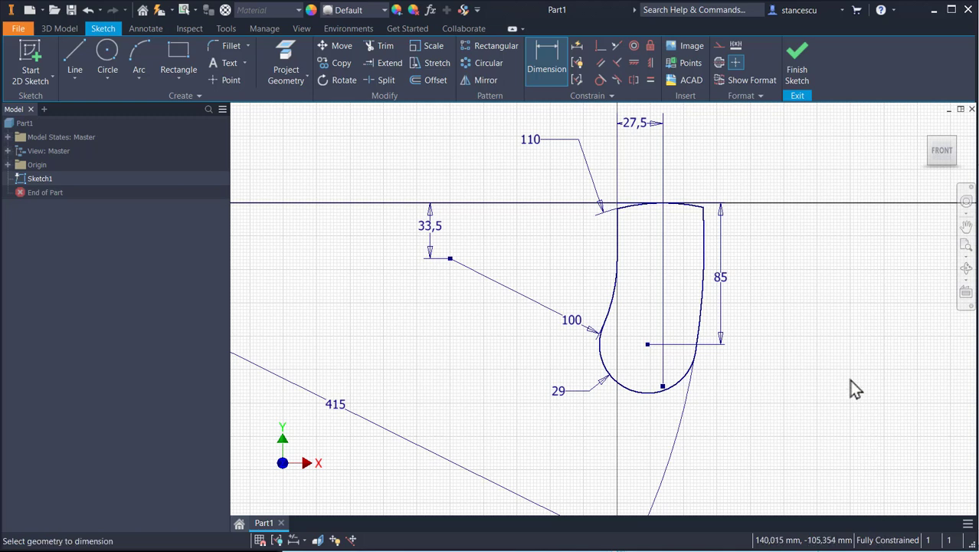
# Step: Finish the mouse outline sketch and return to part modelling
pyautogui.scroll(2, 850, 379)
pyautogui.moveTo(859, 385); pyautogui.dragTo(863, 364, button='middle')
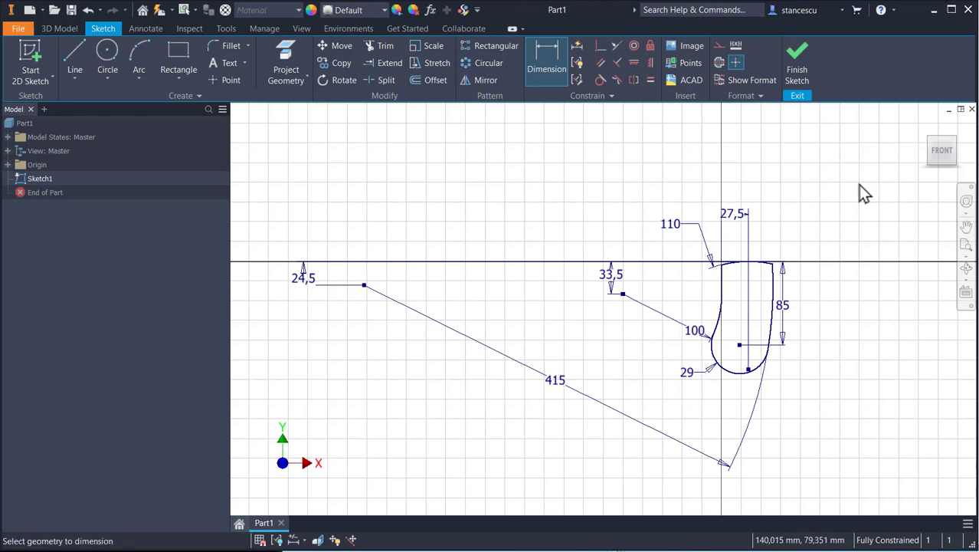
pyautogui.scroll(-3, 858, 188)
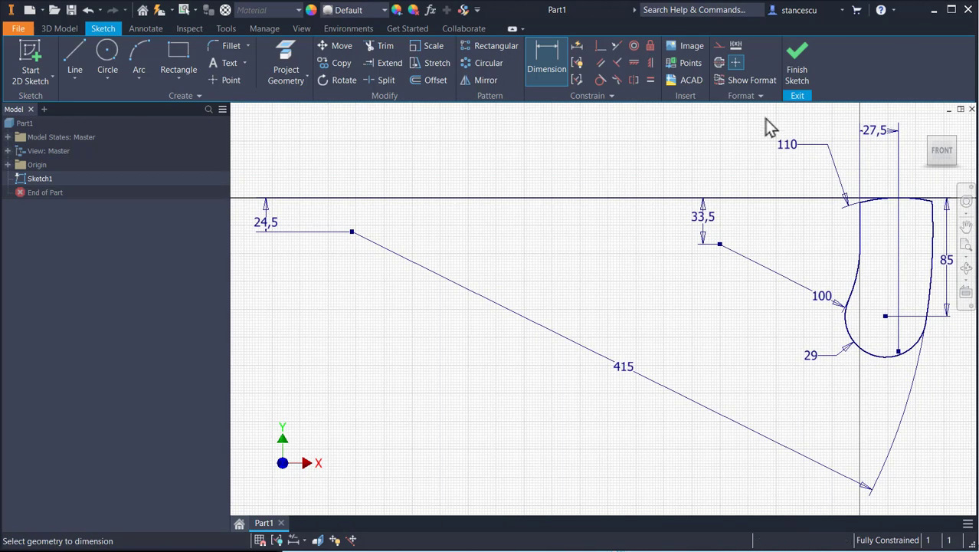
pyautogui.click(800, 57)
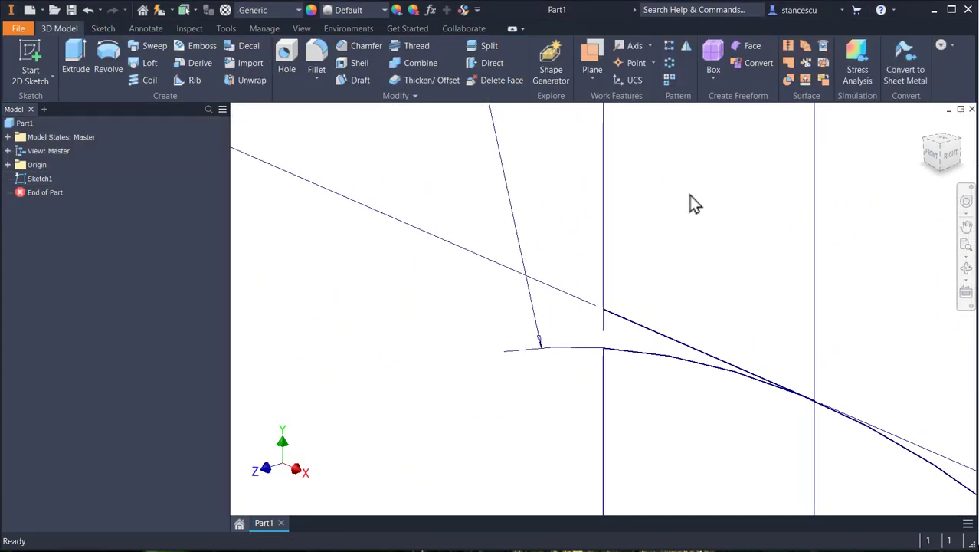
# Step: Extrude the closed mouse outline 40 mm from the sketch plane as a new solid
pyautogui.press('F6')
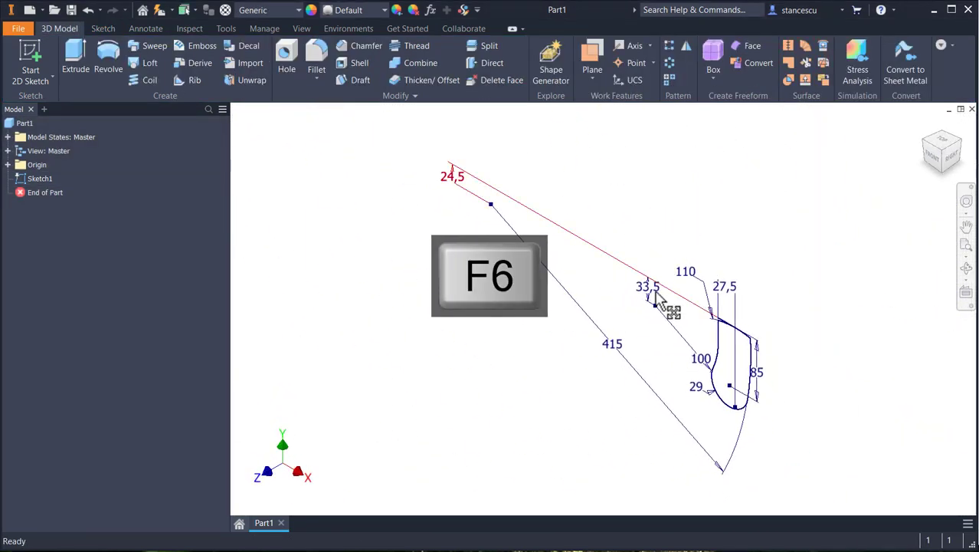
pyautogui.click(75, 61)
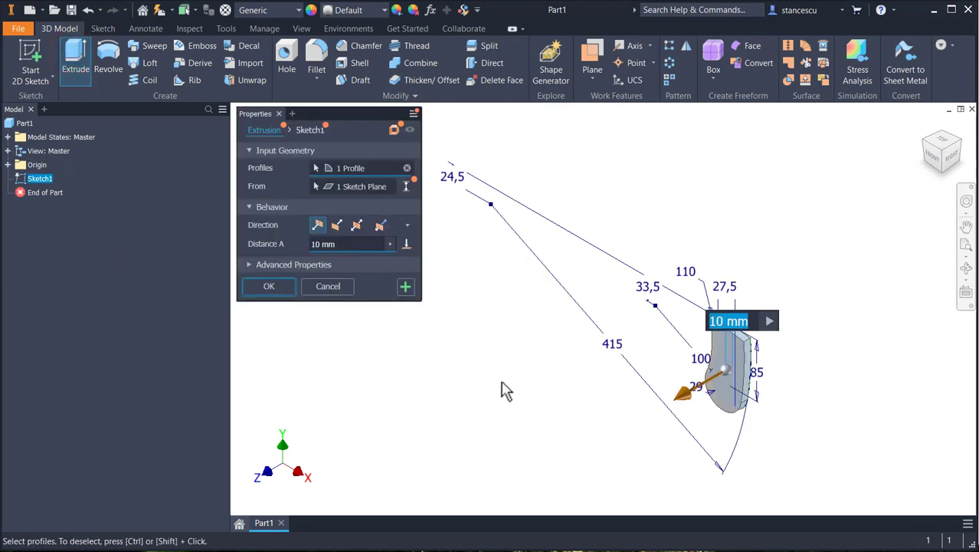
pyautogui.write('40')
pyautogui.press('Return')
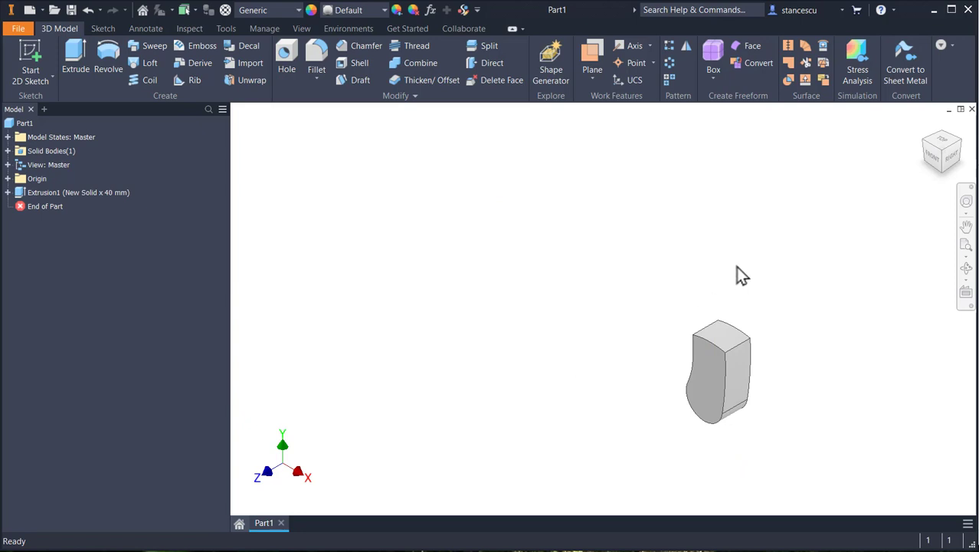
# Step: Fillet the two straight edges at the narrow end of the solid with a 3 mm radius
pyautogui.press('F6')
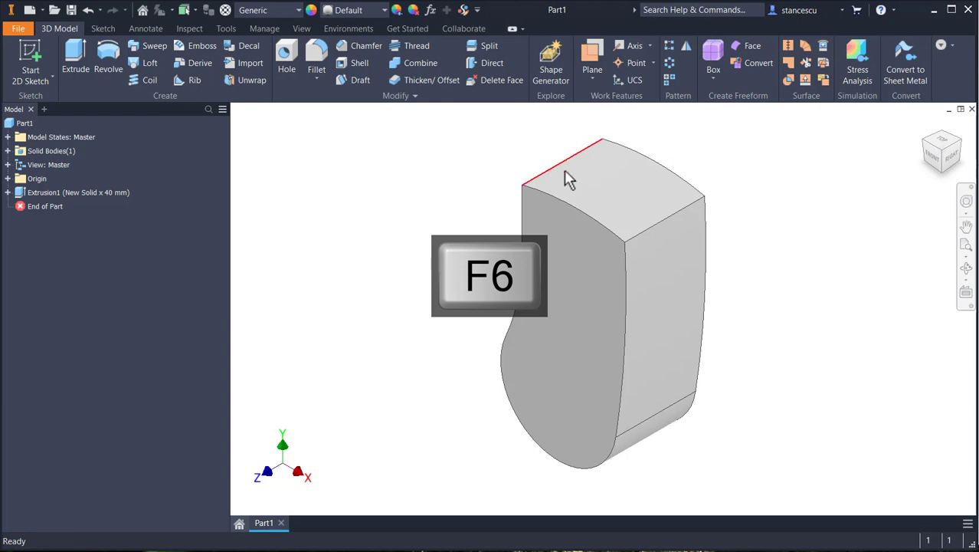
pyautogui.click(581, 154)
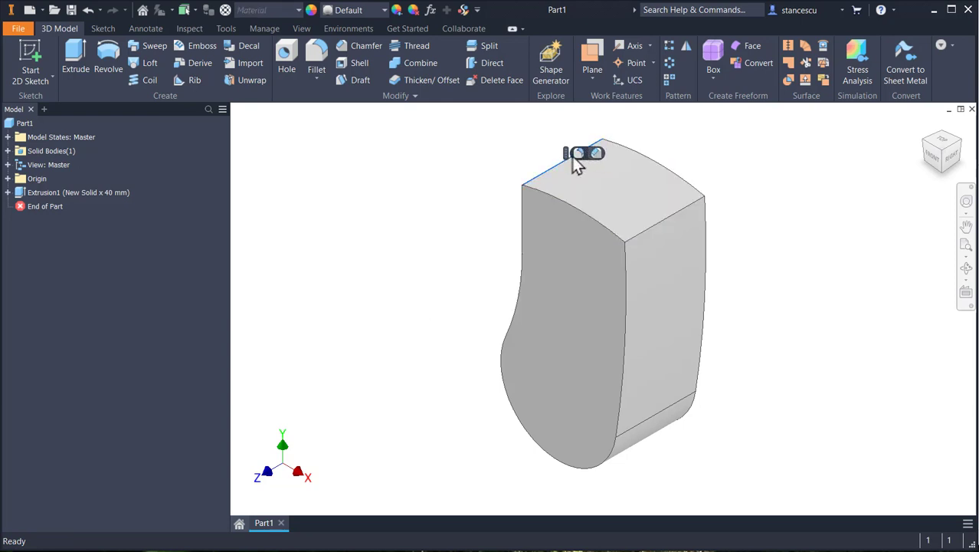
pyautogui.click(578, 154)
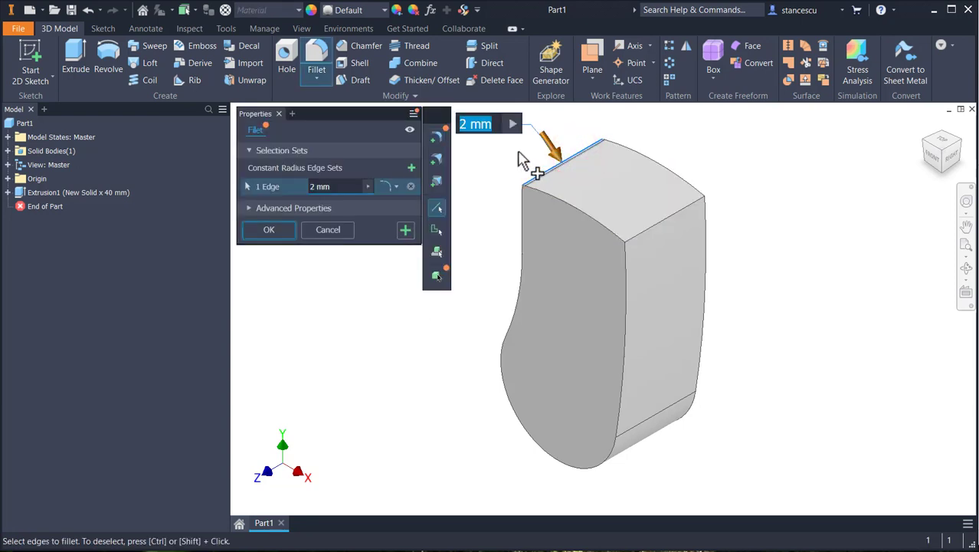
pyautogui.write('3')
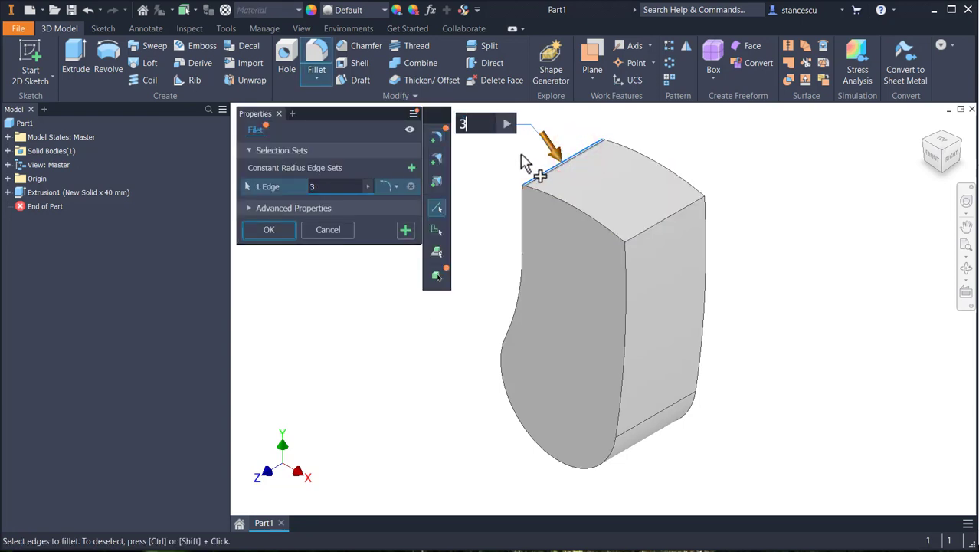
pyautogui.click(669, 228)
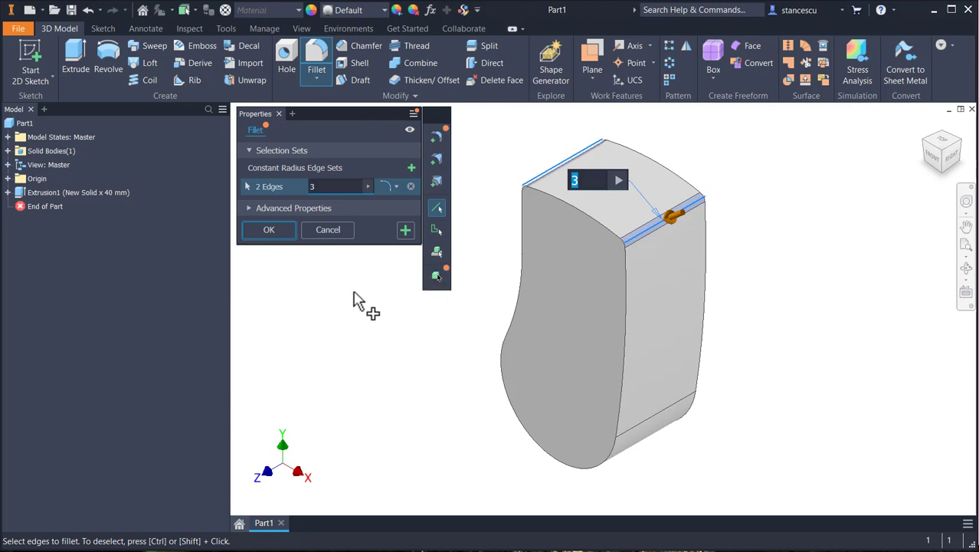
pyautogui.click(269, 231)
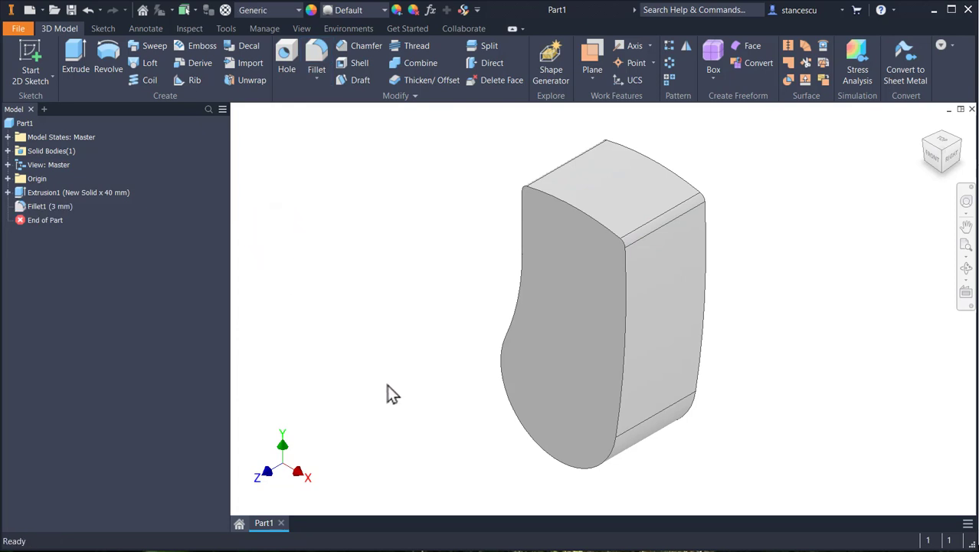
# Step: Orient the mouse lying flat in an isometric view, Z axis up and rounded end toward the viewer, and set it as home view
pyautogui.keyDown('shift'); pyautogui.moveTo(388, 384); pyautogui.dragTo(386, 383, button='middle'); pyautogui.keyUp('shift')
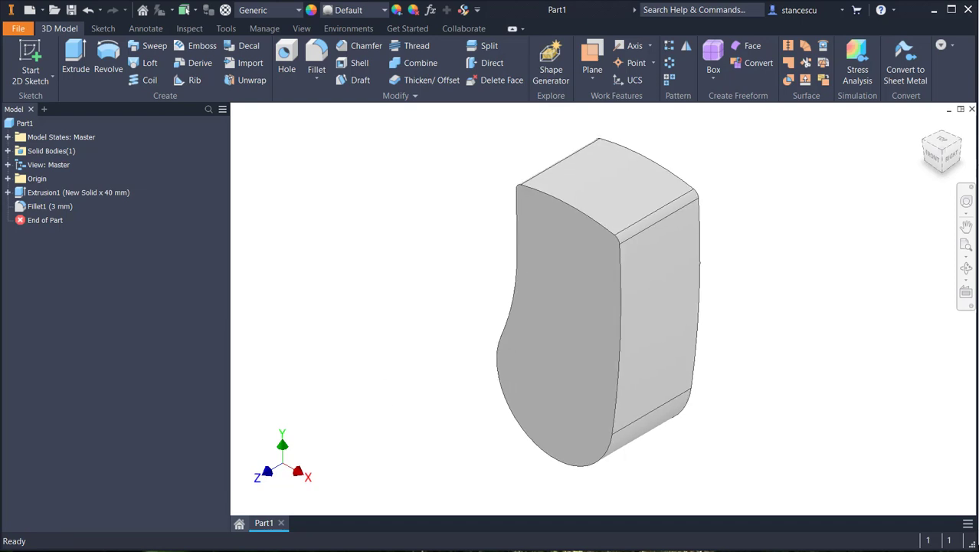
pyautogui.keyDown('shift'); pyautogui.moveTo(386, 383); pyautogui.dragTo(476, 282, button='middle'); pyautogui.keyUp('shift')
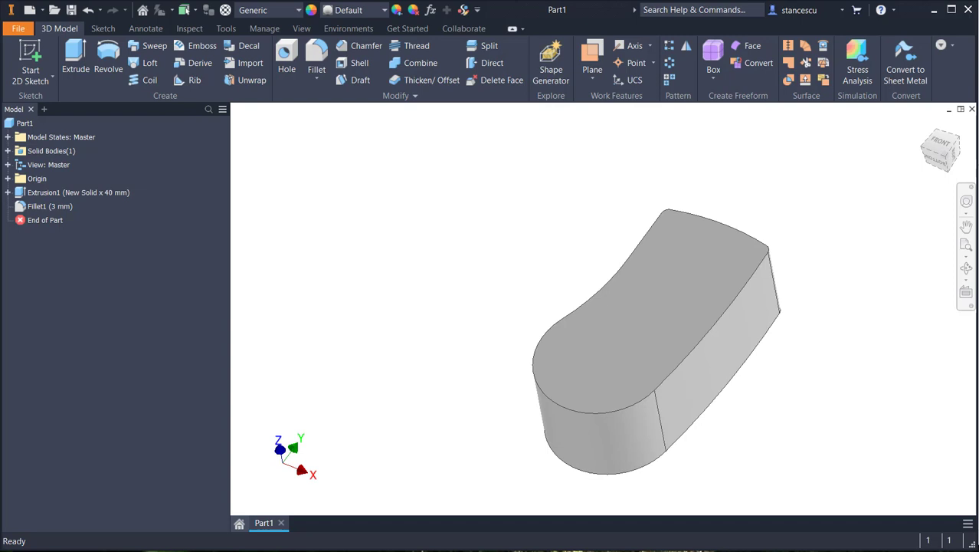
pyautogui.click(945, 161)
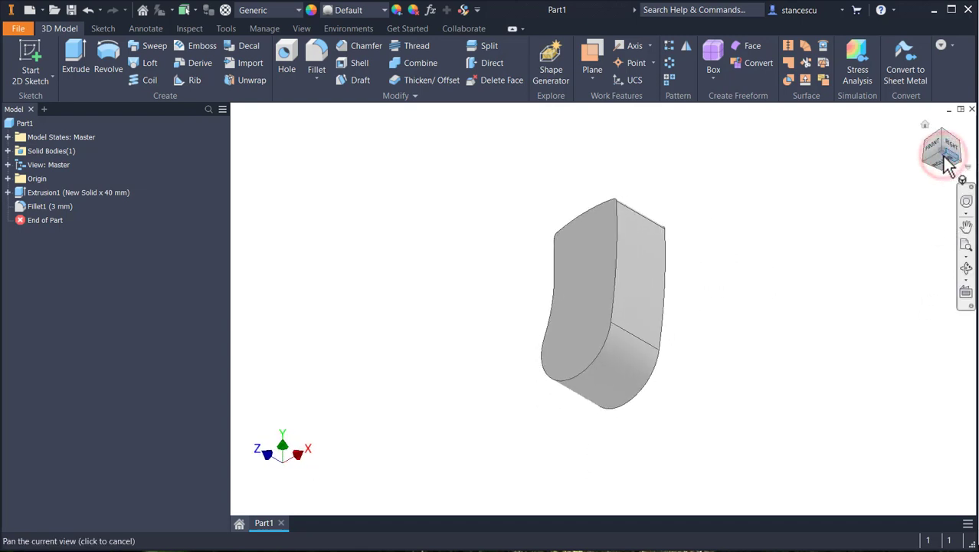
pyautogui.moveTo(945, 158); pyautogui.dragTo(876, 221)
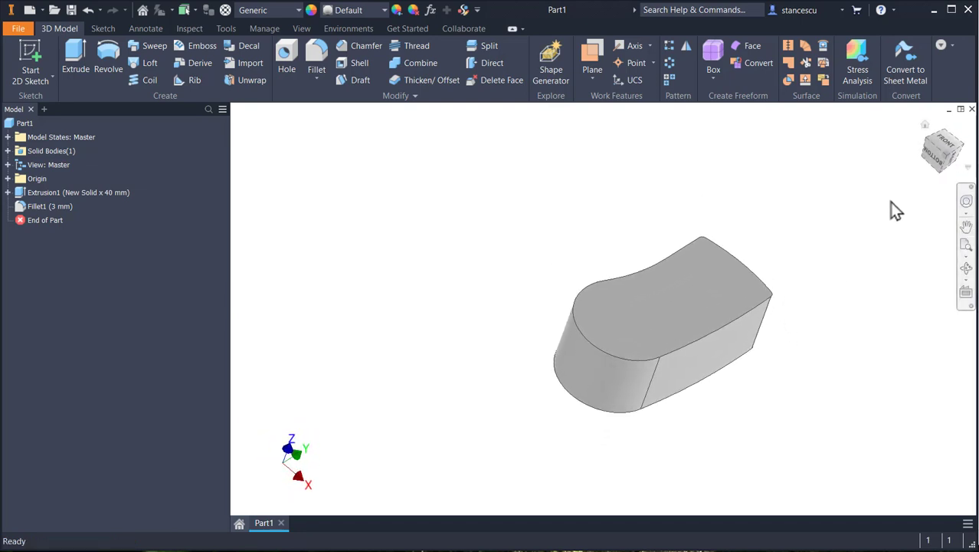
pyautogui.click(943, 153)
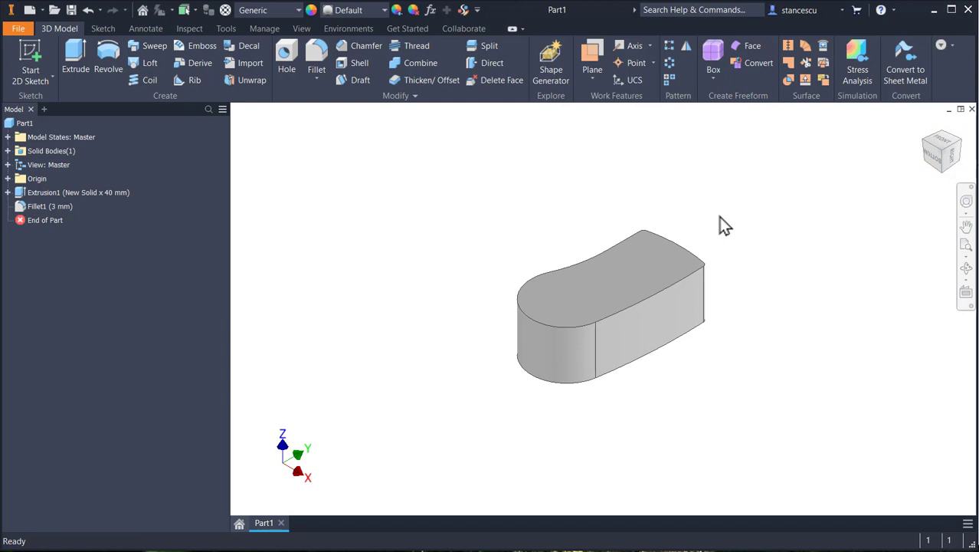
pyautogui.press('Home')
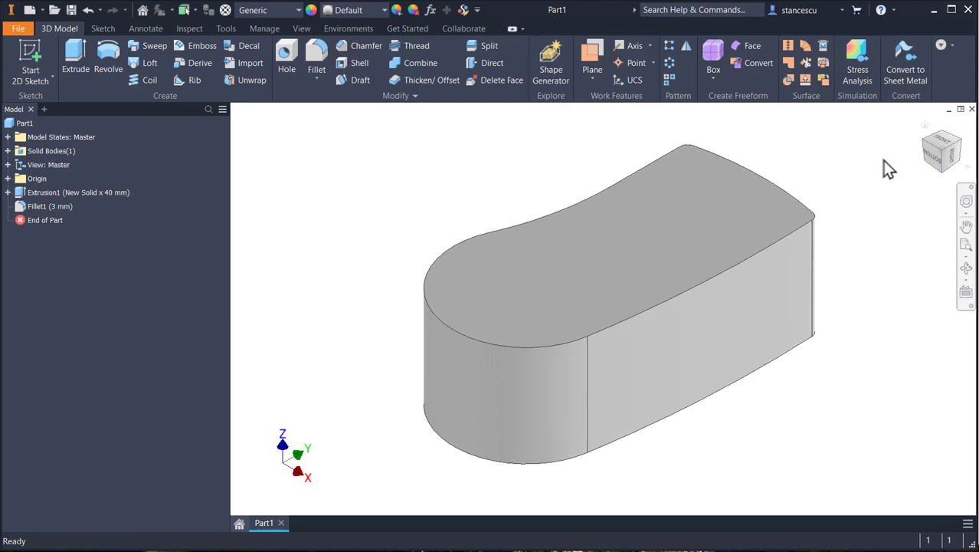
pyautogui.rightClick(935, 155)
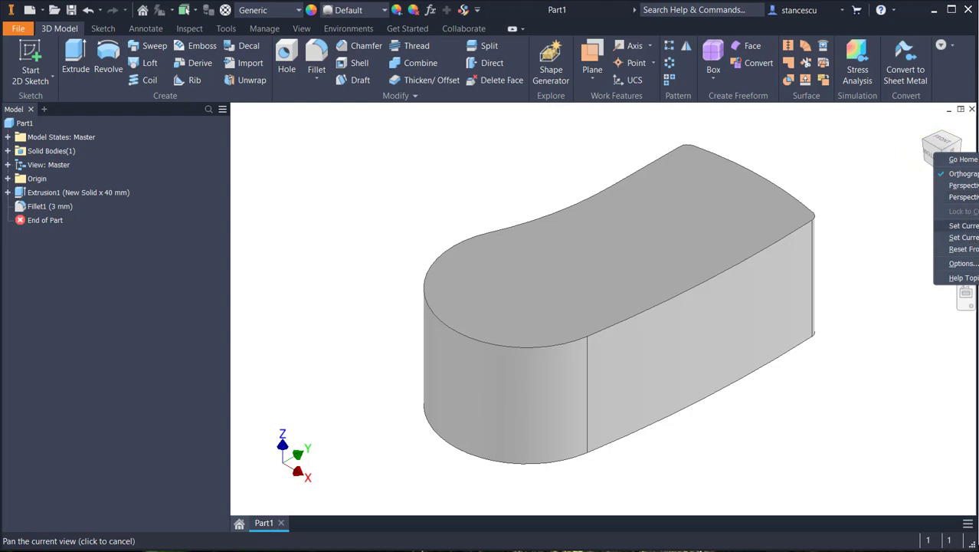
pyautogui.click(974, 227)
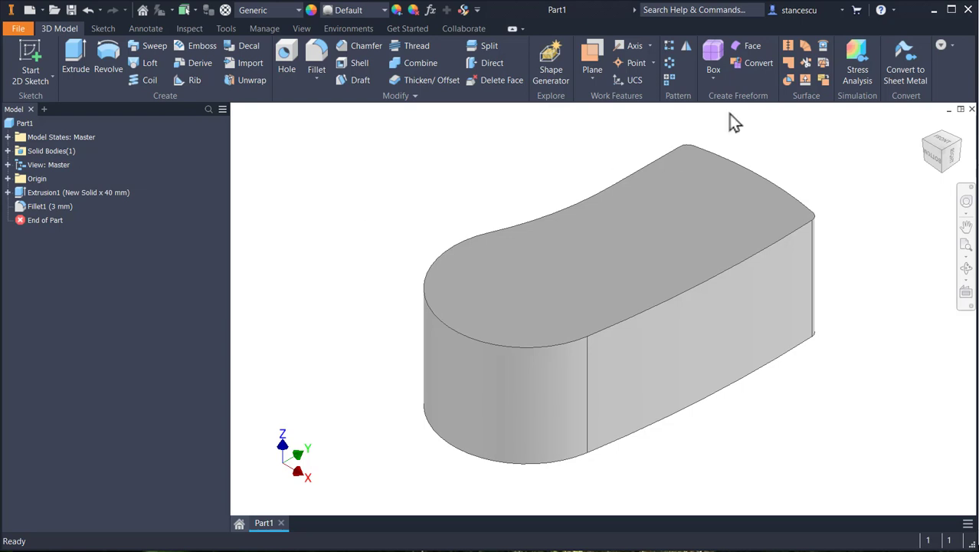
# Step: Start a new sketch on the origin XZ plane at the filleted end of the body
pyautogui.click(948, 140)
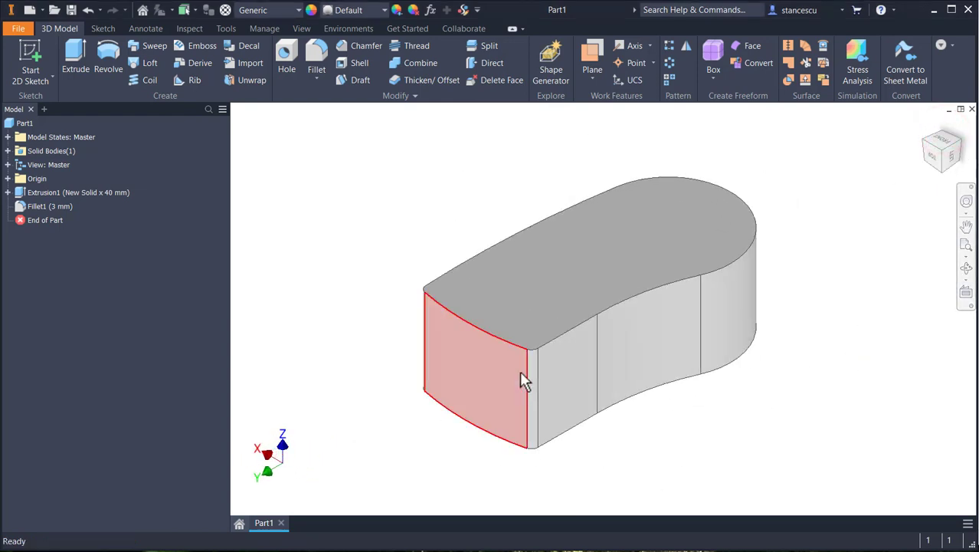
pyautogui.click(8, 178)
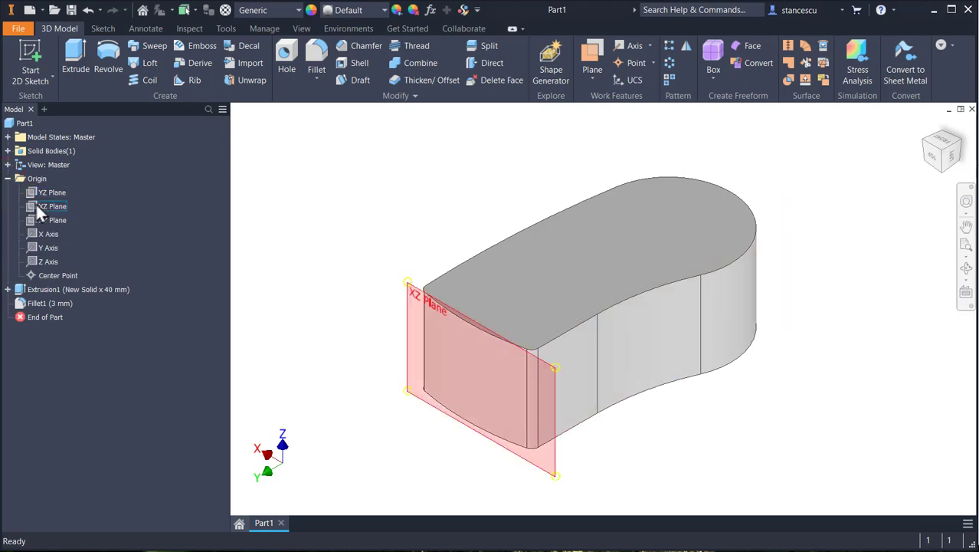
pyautogui.click(37, 205)
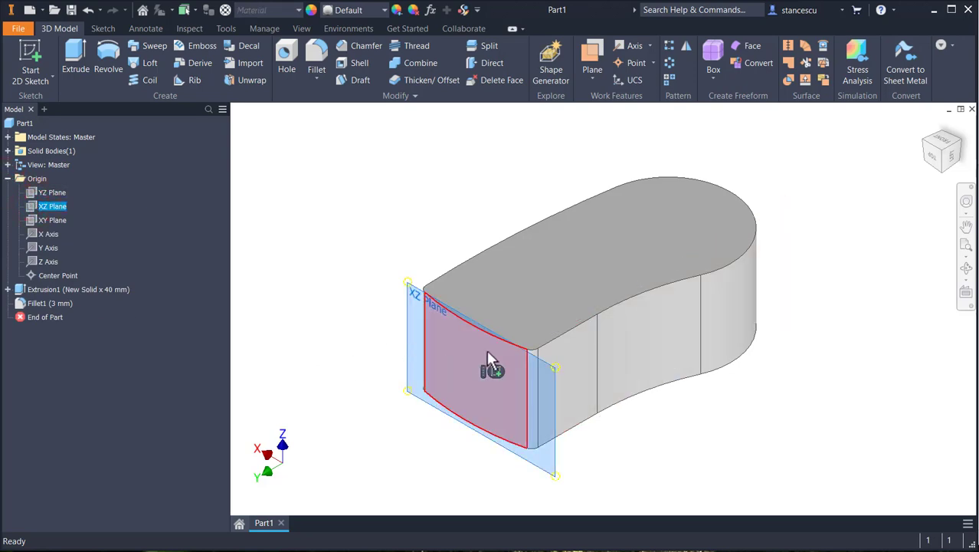
pyautogui.click(495, 372)
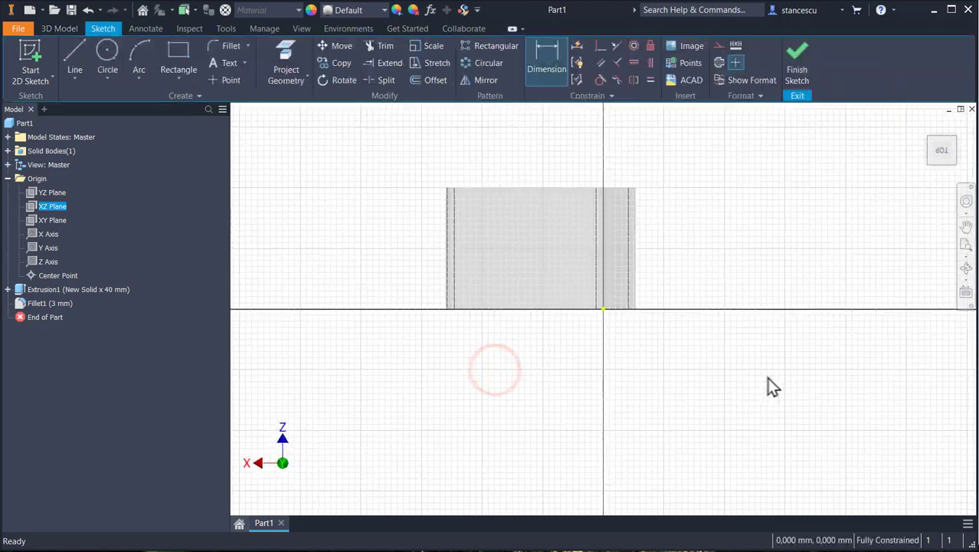
# Step: Project the outer vertical edges of both fillets at the body's end into the sketch
pyautogui.press('F5')
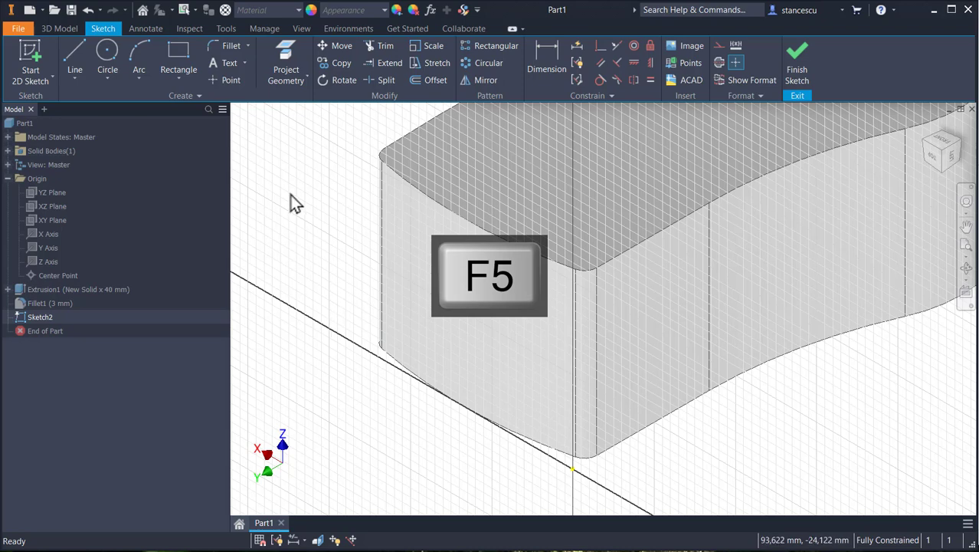
pyautogui.click(278, 61)
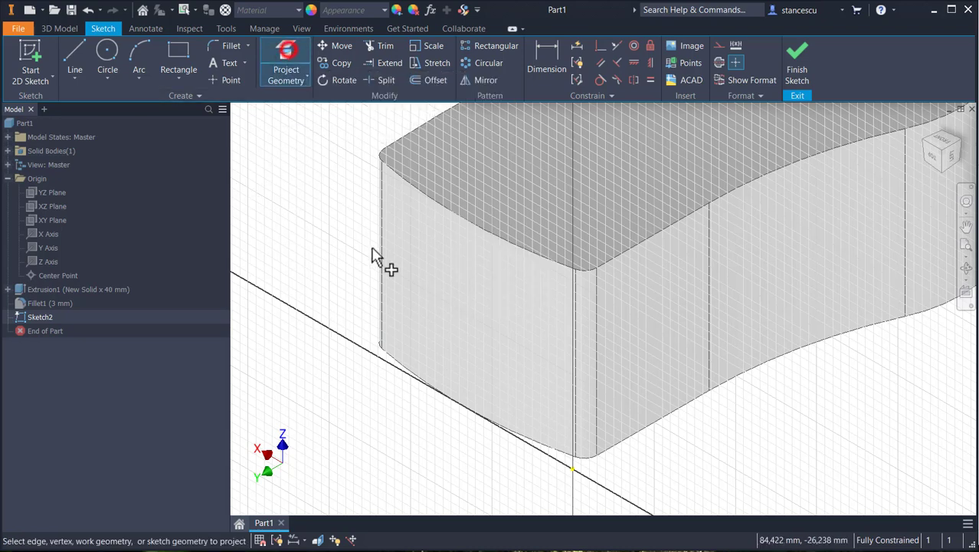
pyautogui.click(598, 332)
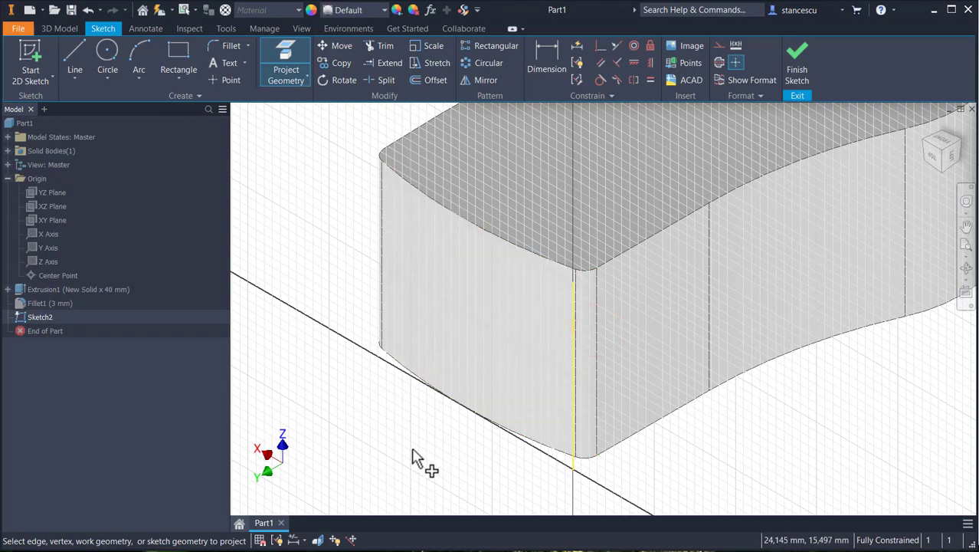
pyautogui.keyDown('shift'); pyautogui.moveTo(413, 450); pyautogui.dragTo(413, 450, button='middle'); pyautogui.keyUp('shift')
pyautogui.keyDown('shift'); pyautogui.moveTo(418, 419); pyautogui.dragTo(513, 334, button='middle'); pyautogui.keyUp('shift')
pyautogui.click(509, 320)
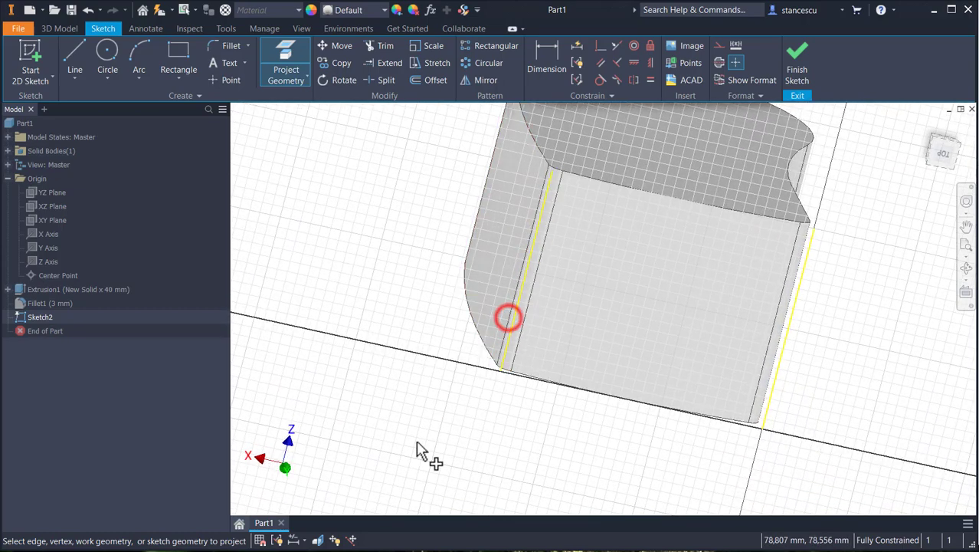
# Step: Draw a line parallel to the X axis between the two projected vertical edges, below their midpoints
pyautogui.keyDown('shift'); pyautogui.moveTo(420, 452); pyautogui.dragTo(439, 461, button='middle'); pyautogui.keyUp('shift')
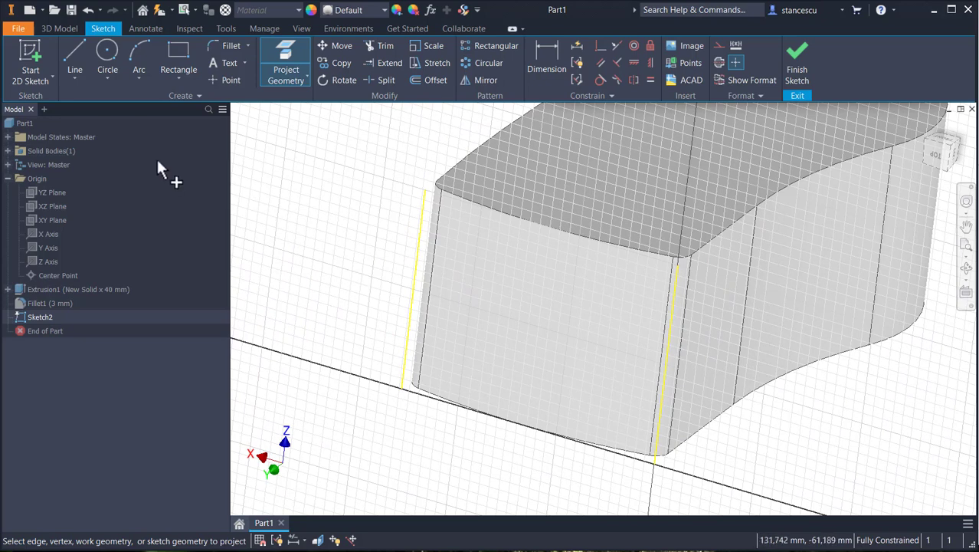
pyautogui.click(74, 63)
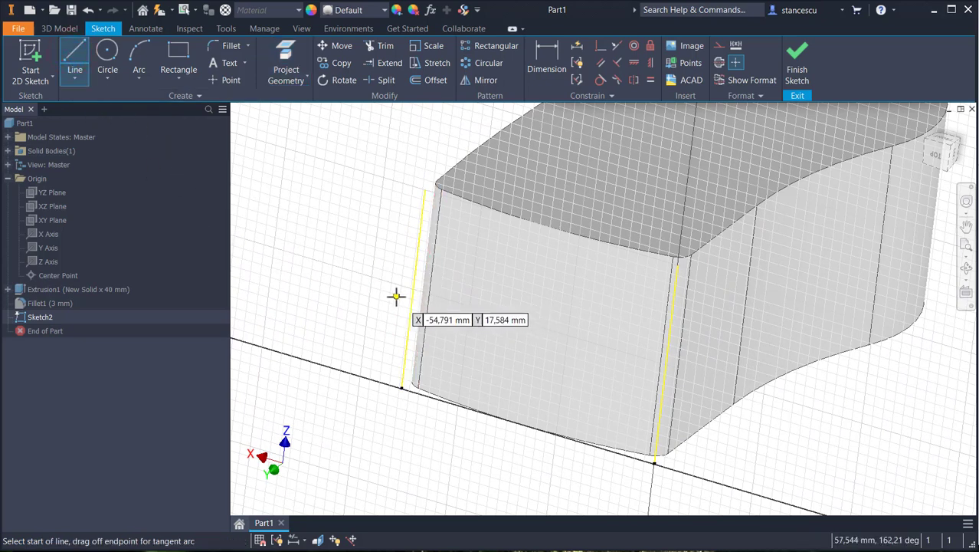
pyautogui.click(412, 307)
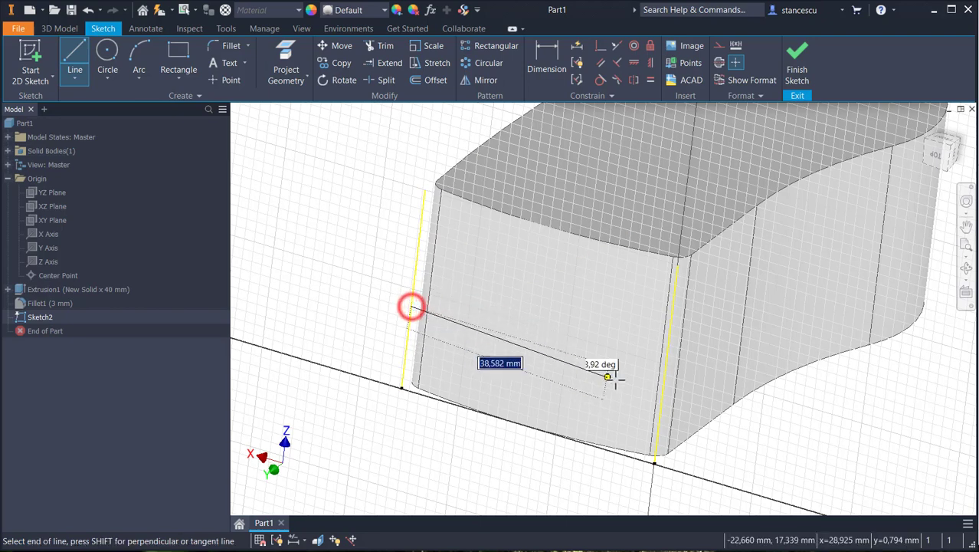
pyautogui.click(664, 380)
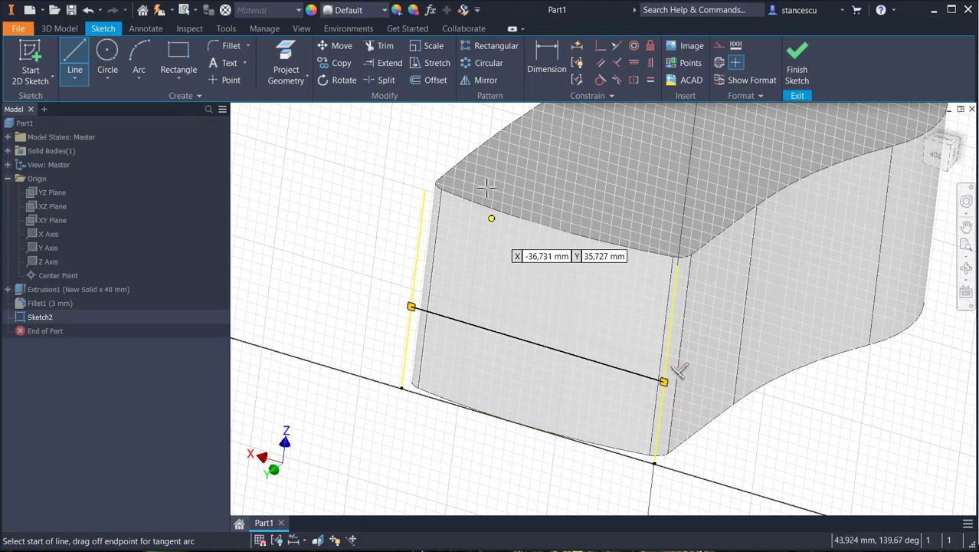
# Step: Dimension the line's height above the sketch origin as 16 mm
pyautogui.click(544, 60)
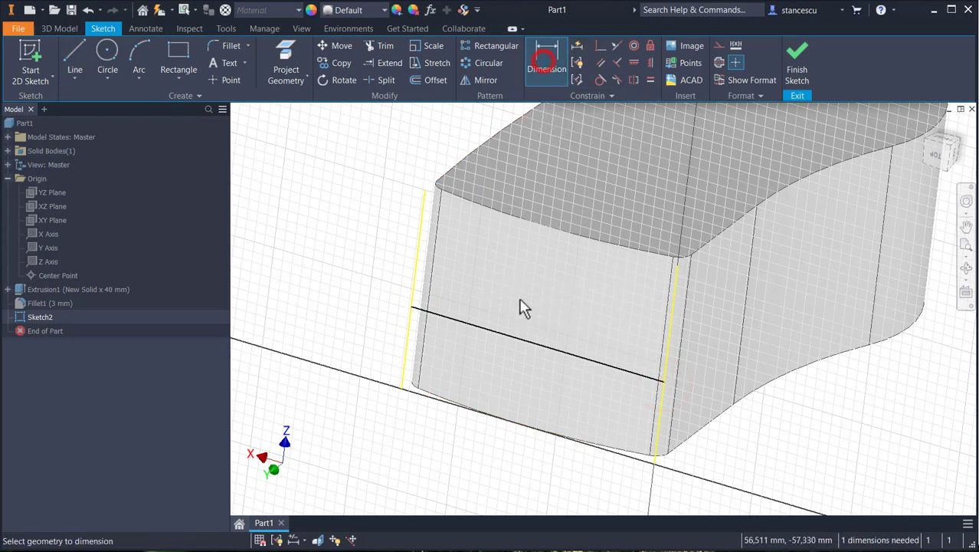
pyautogui.click(547, 346)
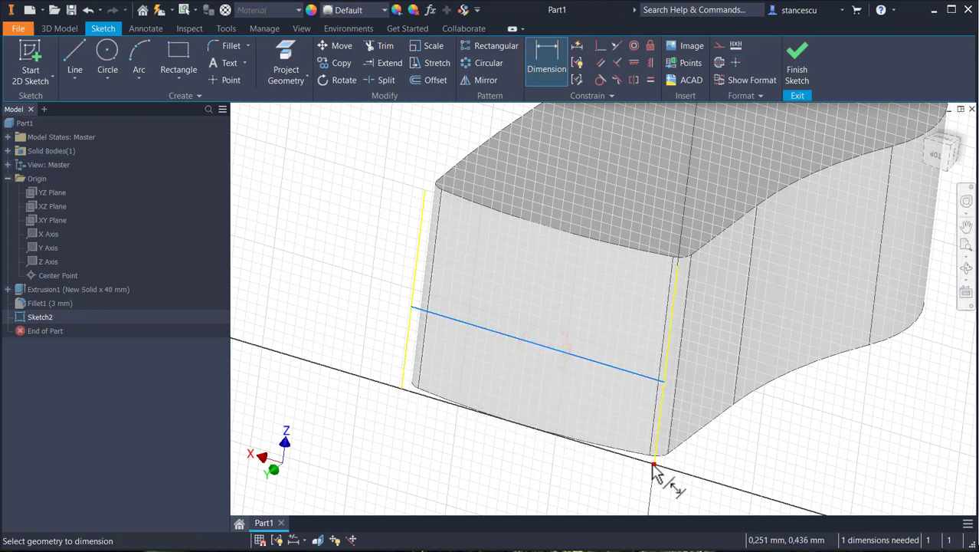
pyautogui.click(653, 464)
pyautogui.click(778, 457)
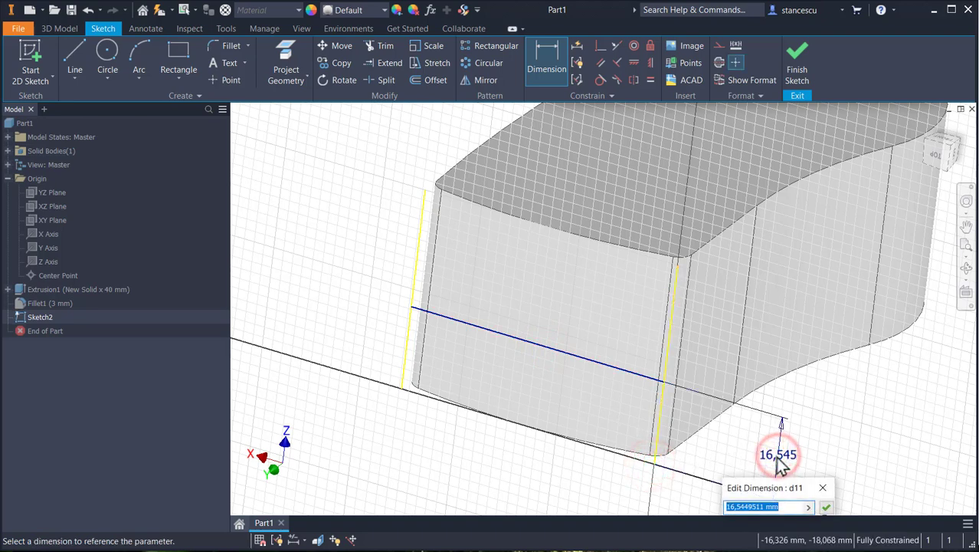
pyautogui.write('16')
pyautogui.press('Return')
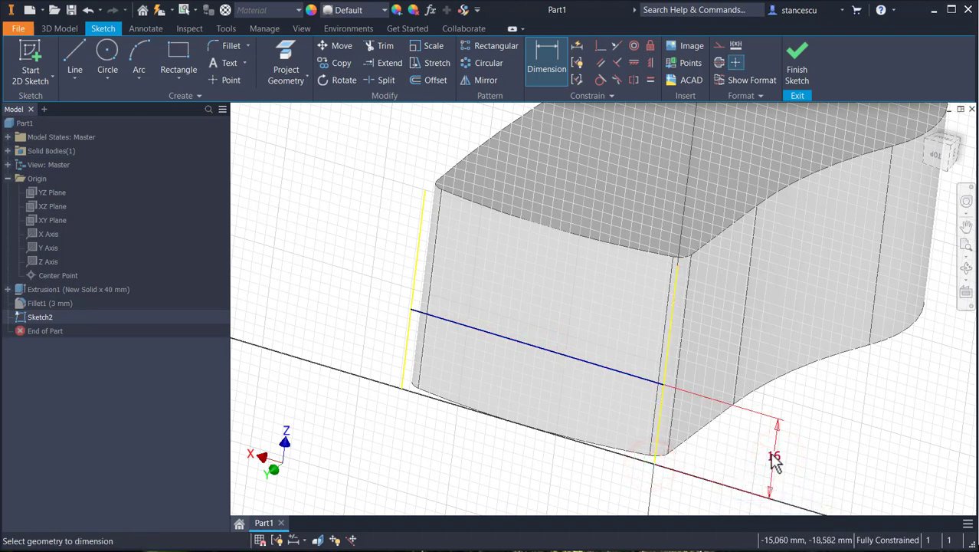
pyautogui.press('Escape')
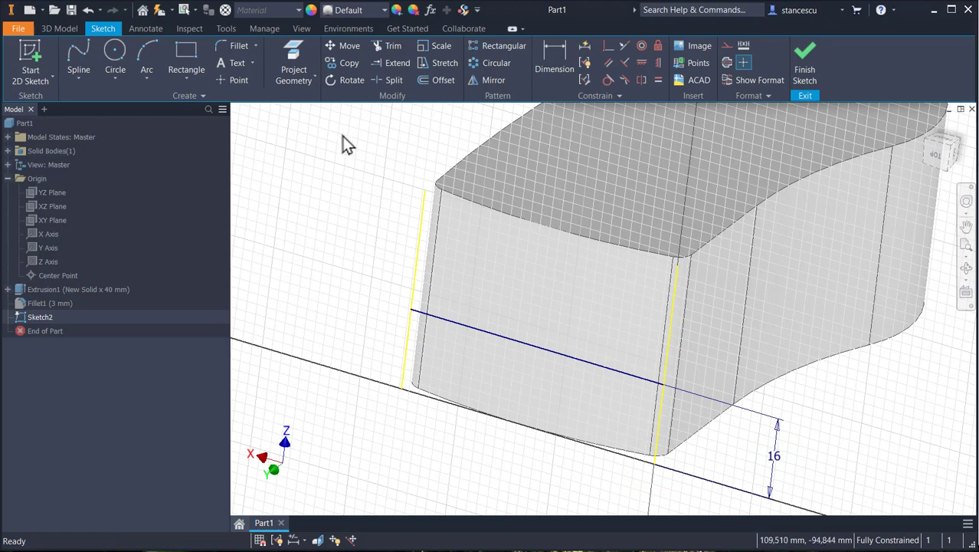
# Step: Place a sketch point above the horizontal line and dimension its height above the sketch origin as 21 mm
pyautogui.click(235, 80)
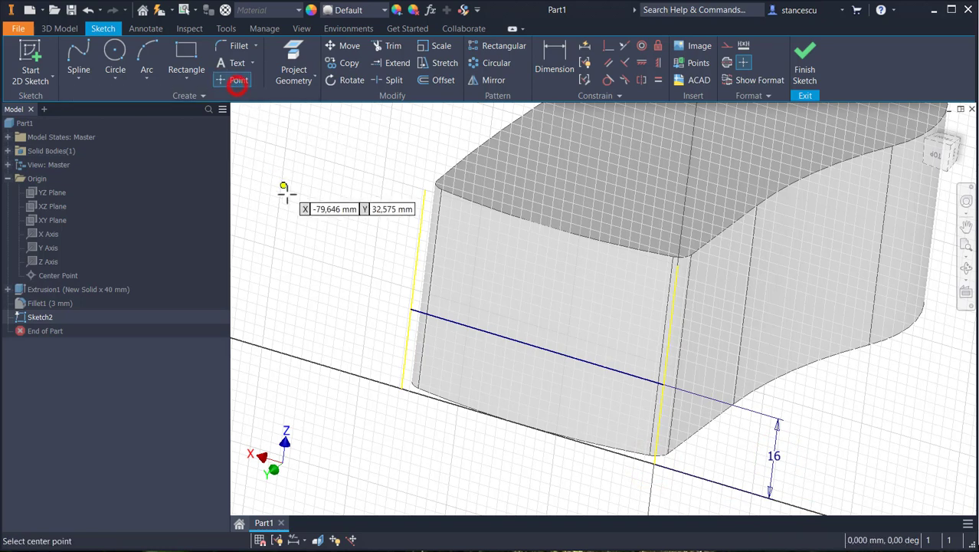
pyautogui.click(563, 302)
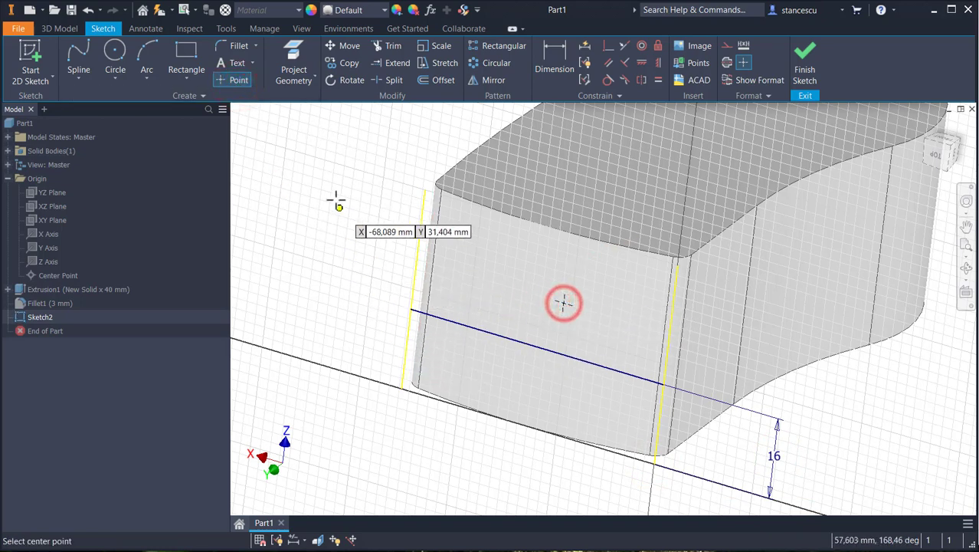
pyautogui.click(547, 57)
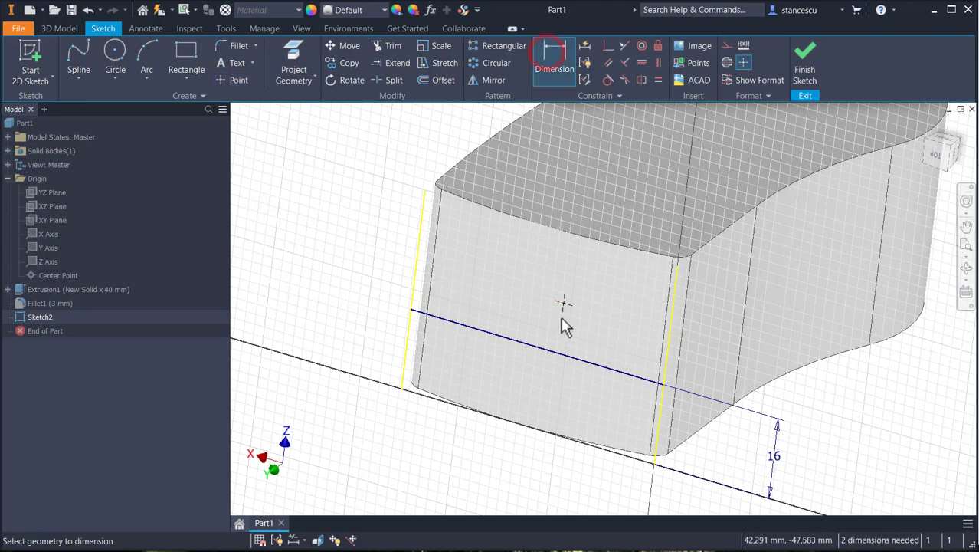
pyautogui.click(562, 302)
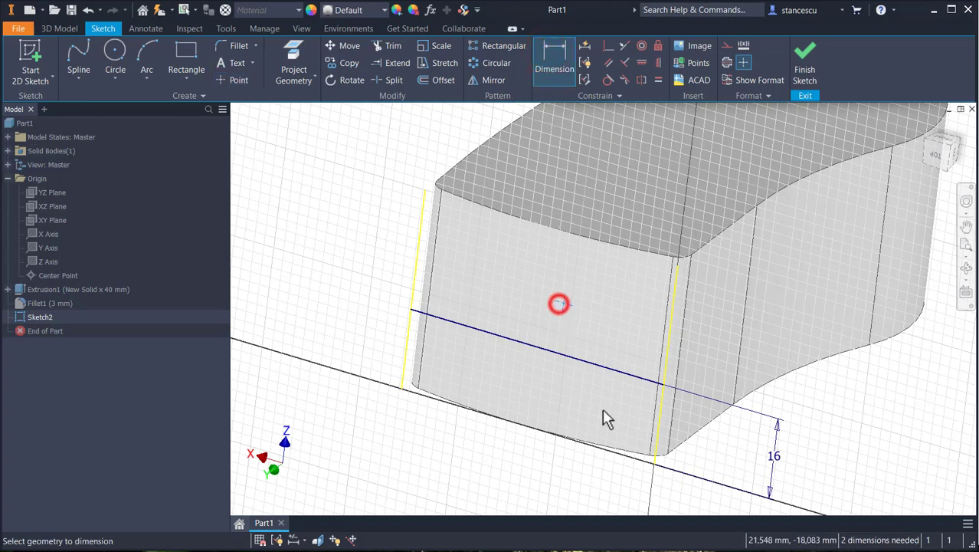
pyautogui.click(653, 465)
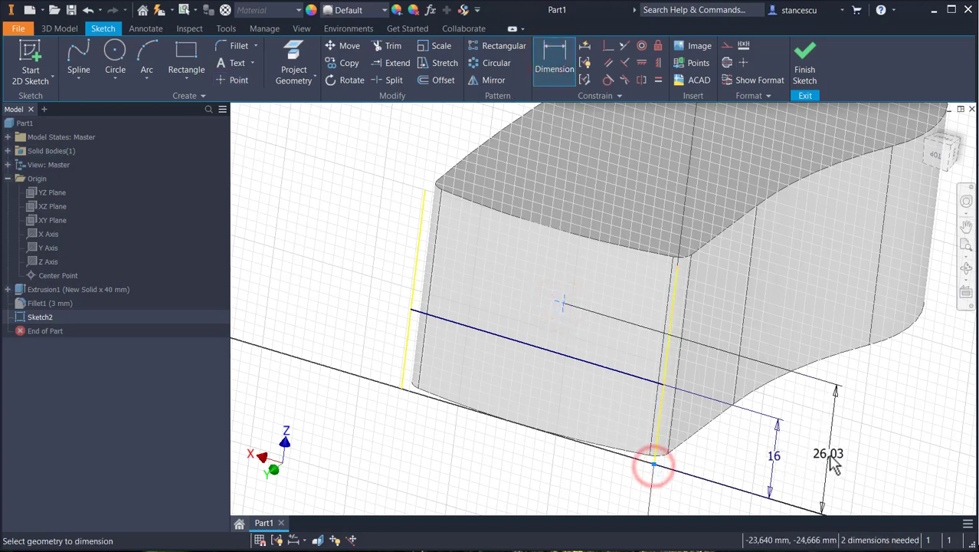
pyautogui.click(833, 455)
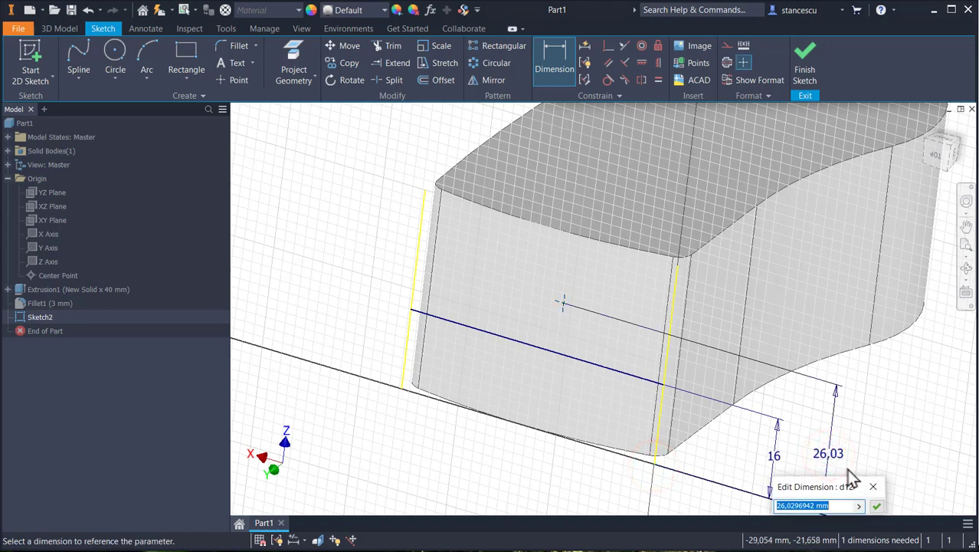
pyautogui.write('21')
pyautogui.press('Return')
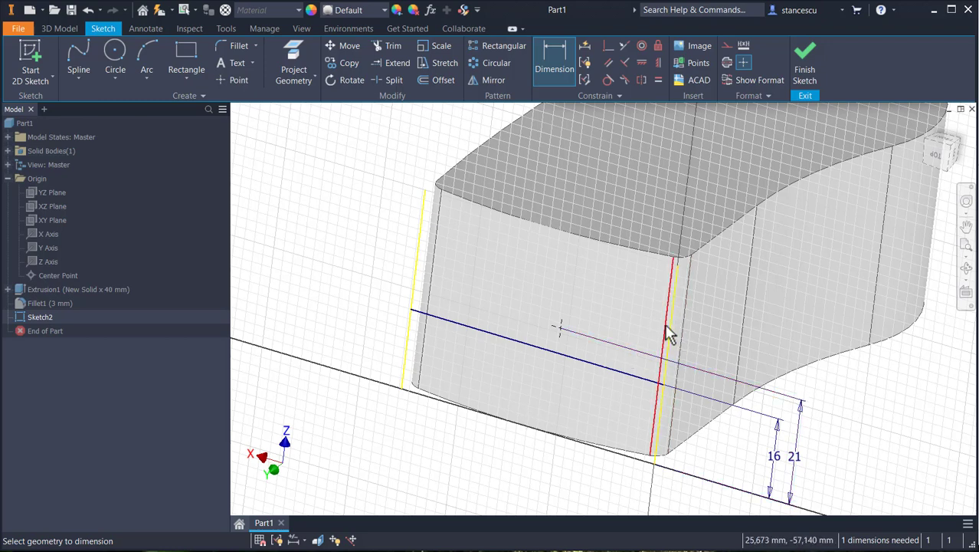
# Step: Dimension the horizontal distance from the sketch point to the line's endpoint nearer the origin as 31 mm
pyautogui.click(659, 384)
pyautogui.click(561, 330)
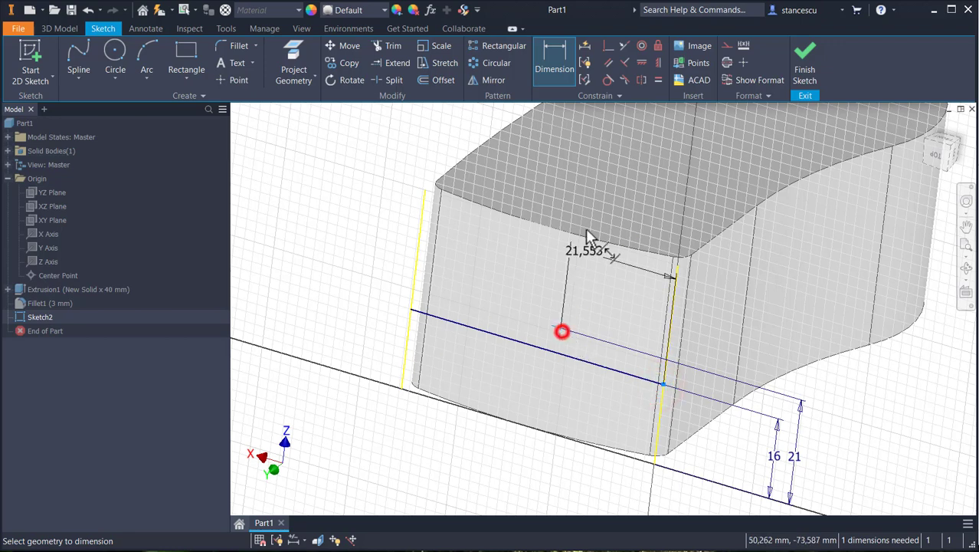
pyautogui.click(622, 206)
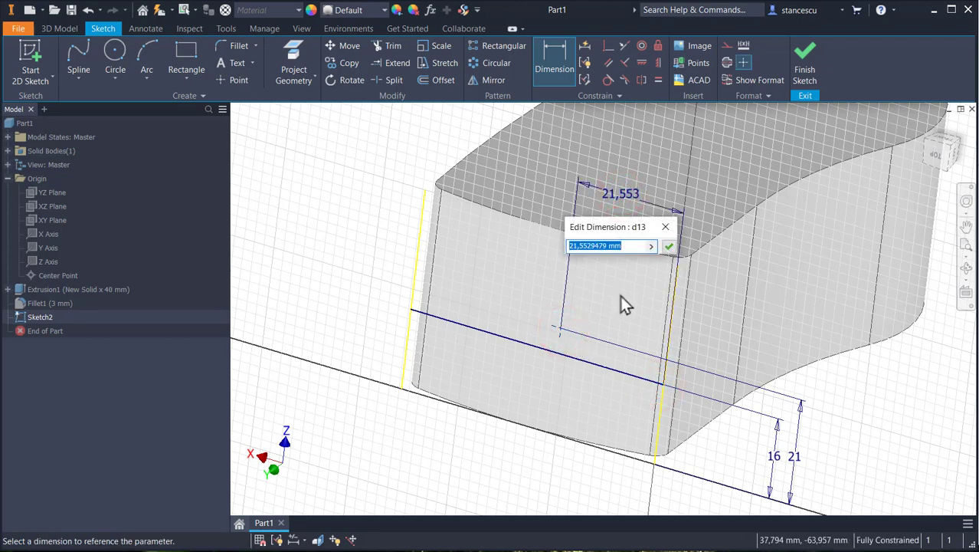
pyautogui.write('31')
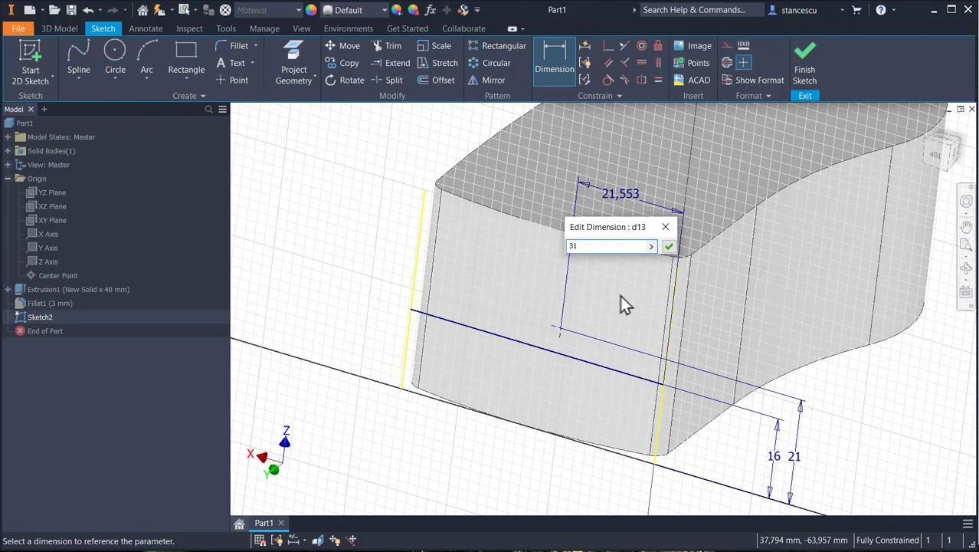
pyautogui.press('Return')
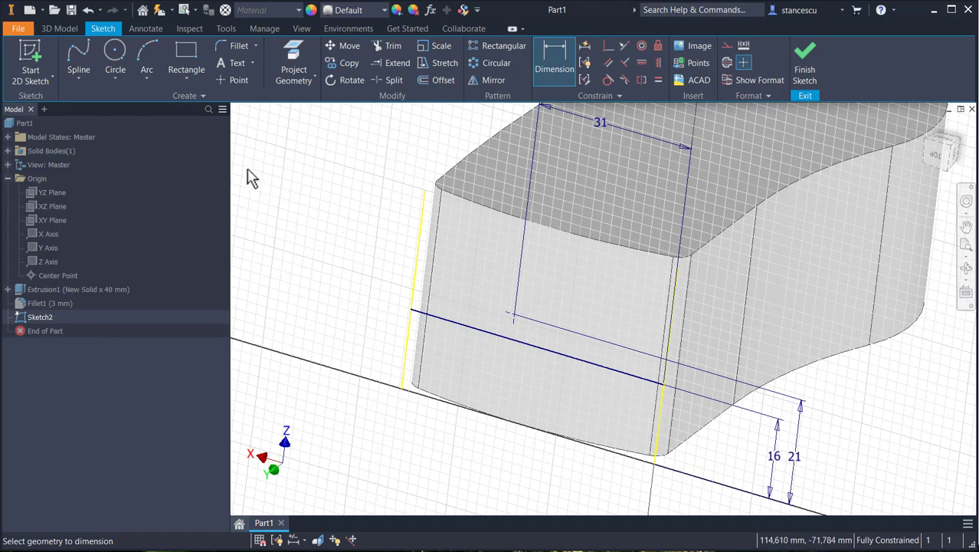
# Step: Draw an interpolation spline from one end of the horizontal line through the sketch point to the line's other end
pyautogui.click(72, 77)
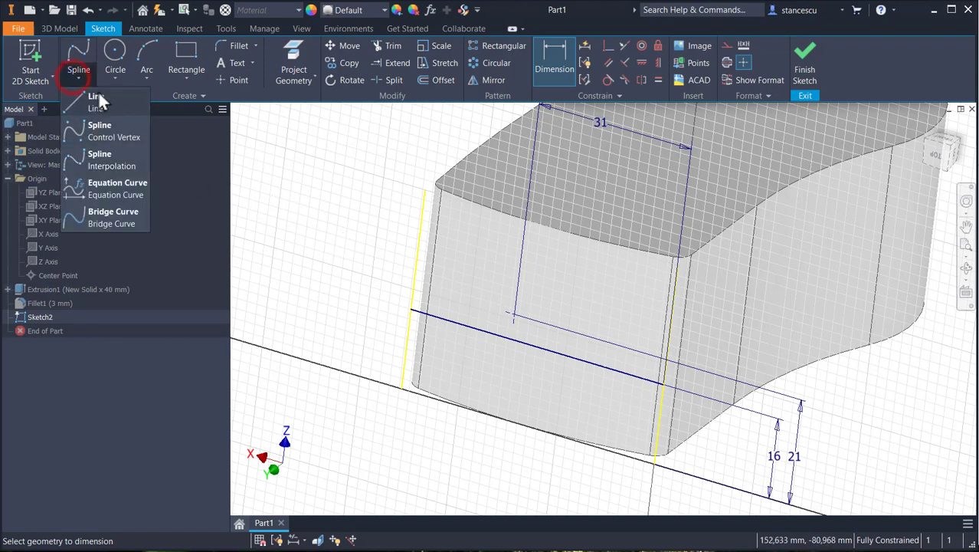
pyautogui.click(89, 160)
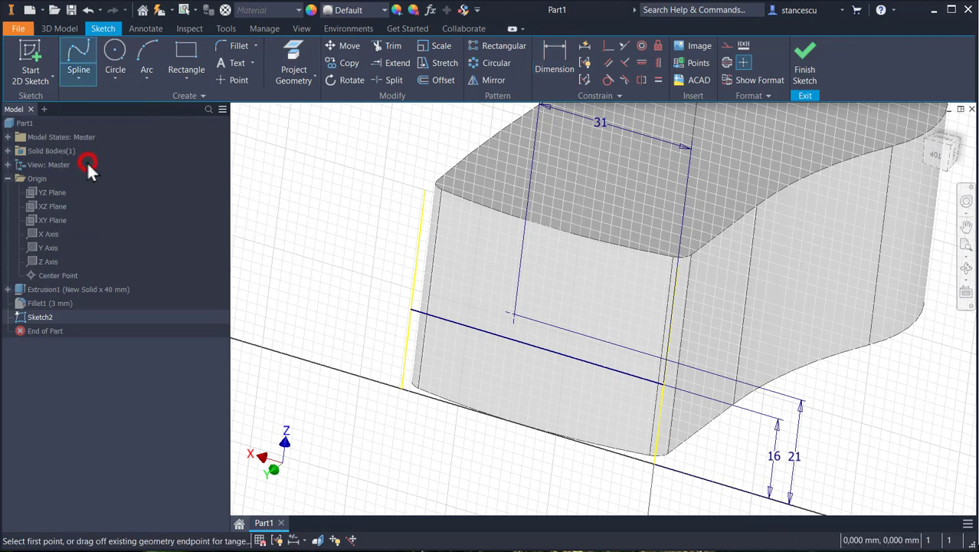
pyautogui.click(409, 309)
pyautogui.click(514, 313)
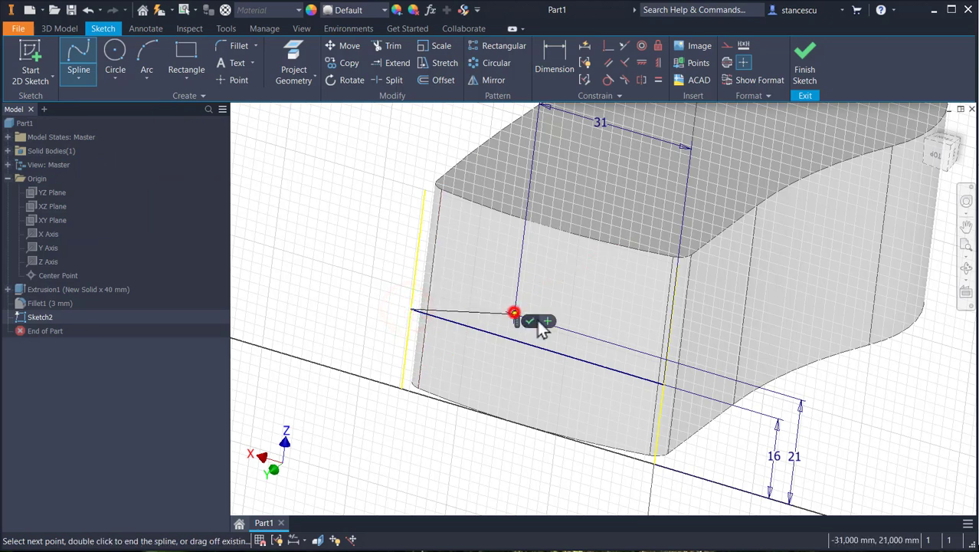
pyautogui.click(664, 384)
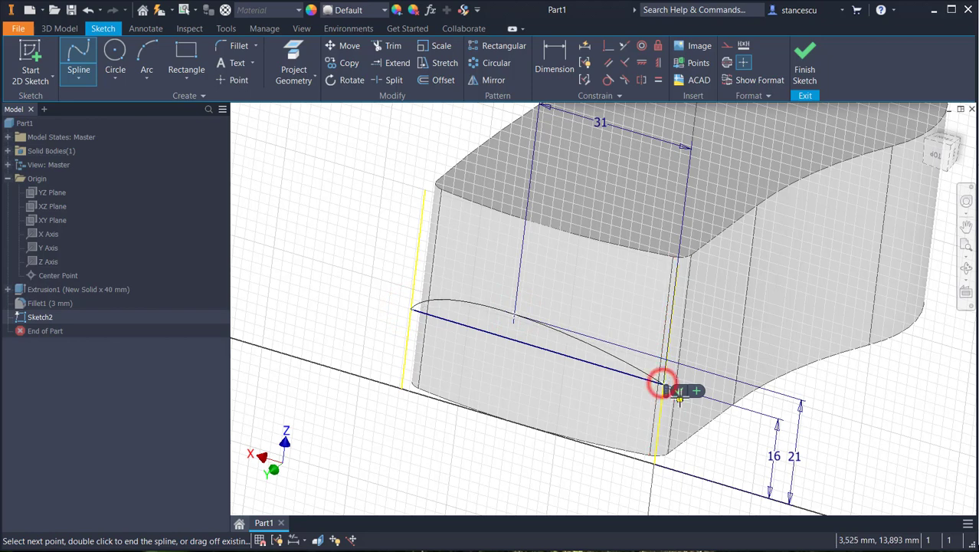
pyautogui.click(680, 391)
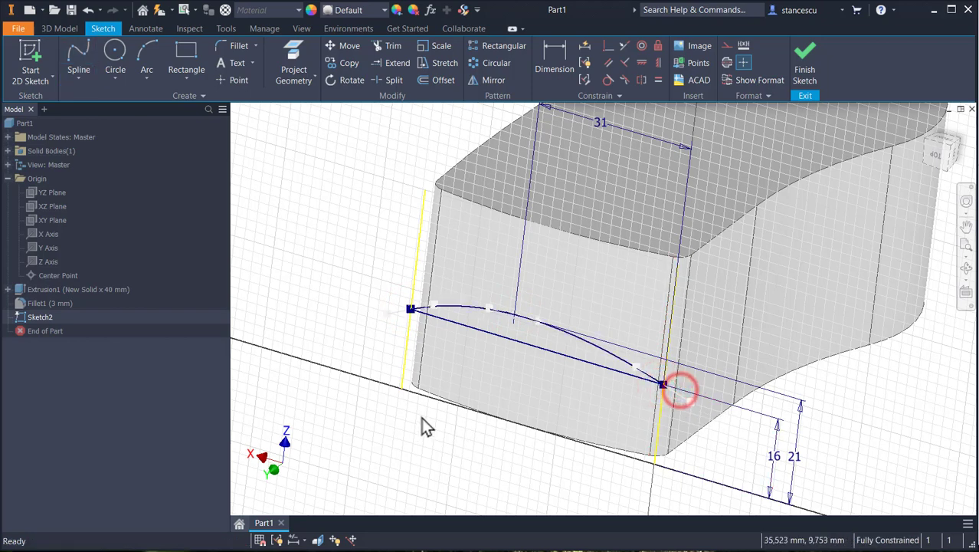
# Step: Offset the projected vertical edge farther from the origin outward by 3 mm
pyautogui.click(442, 80)
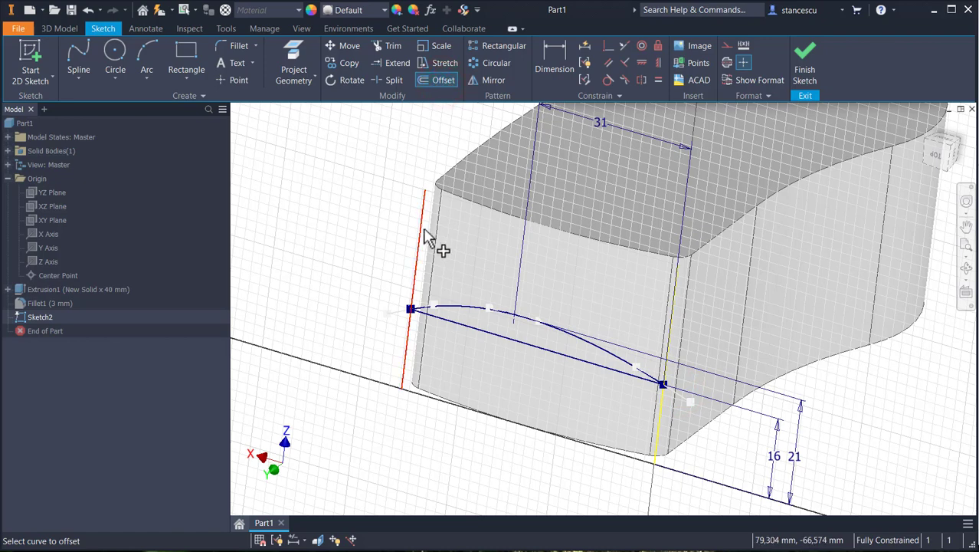
pyautogui.click(424, 232)
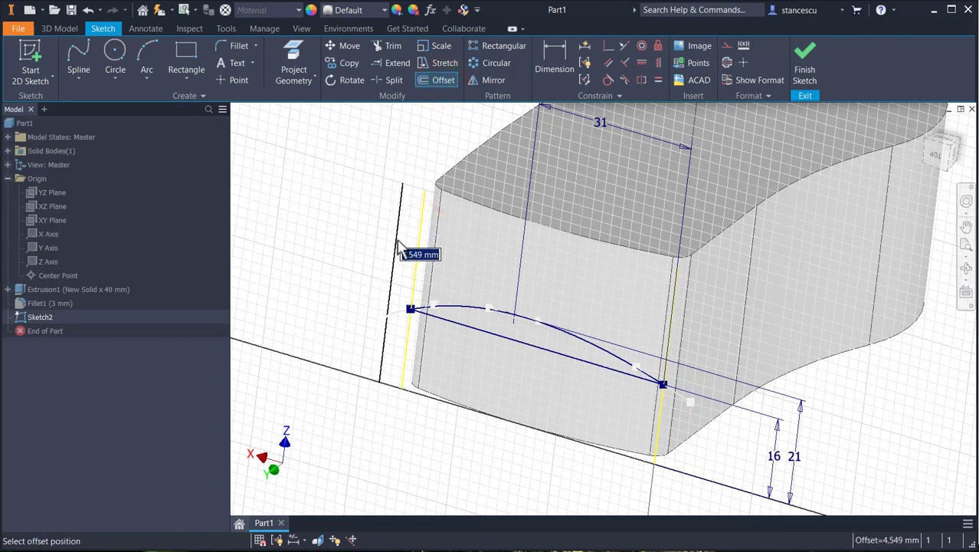
pyautogui.write('1')
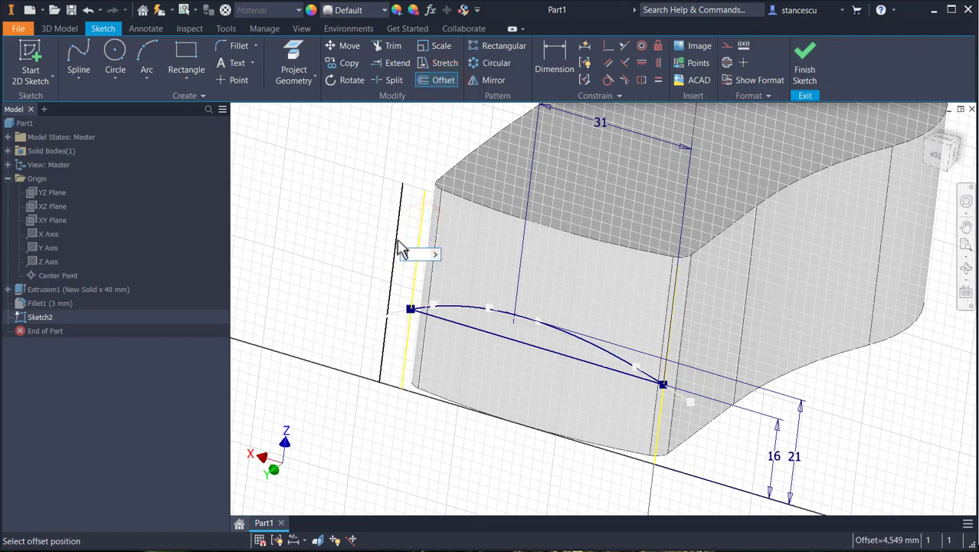
pyautogui.press('Return')
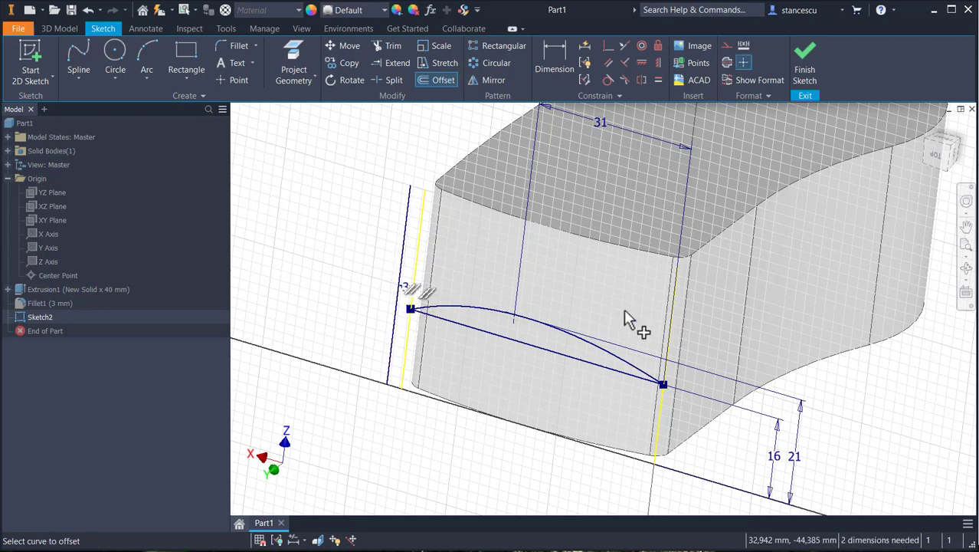
# Step: Offset the projected edge at the origin outward and link its distance dimension to the first offset's dimension, d14
pyautogui.click(673, 320)
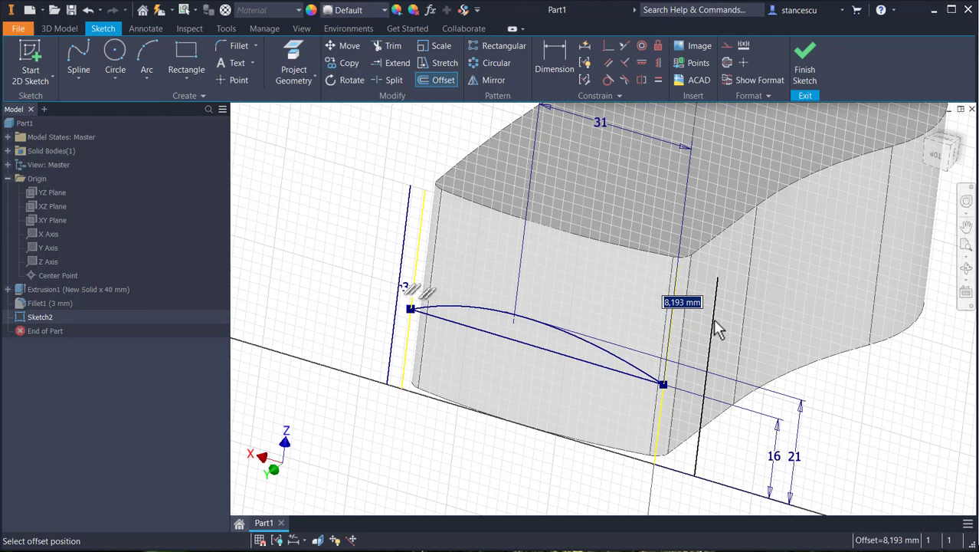
pyautogui.click(714, 318)
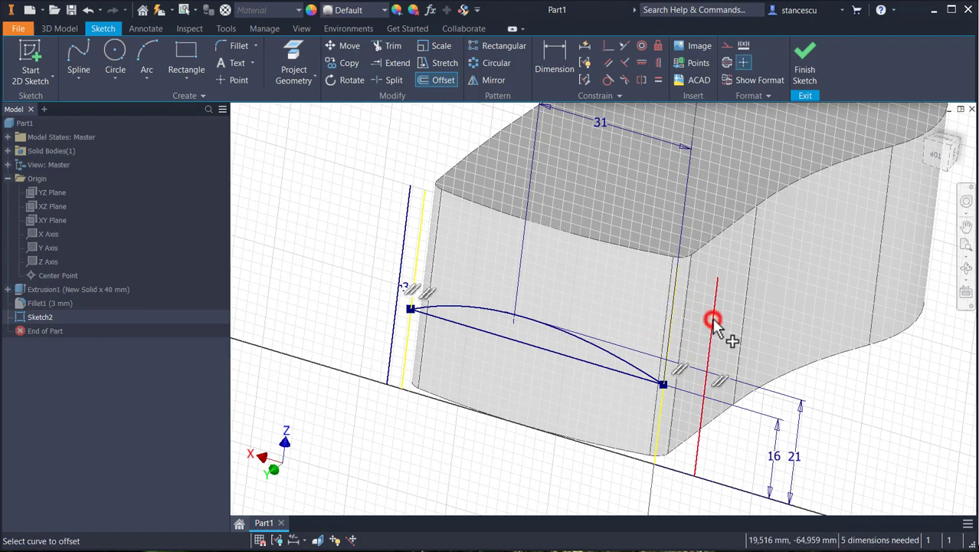
pyautogui.click(545, 67)
pyautogui.click(671, 344)
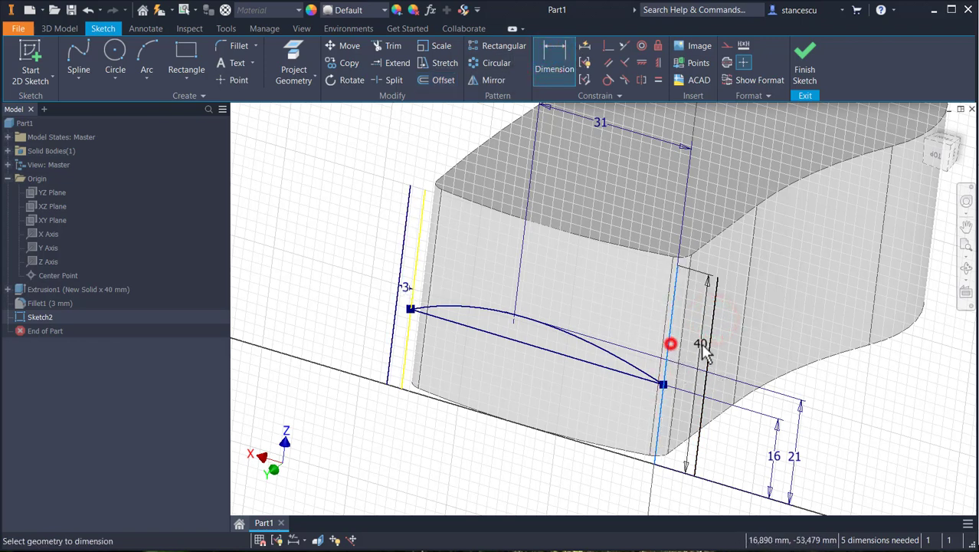
pyautogui.click(706, 339)
pyautogui.click(799, 326)
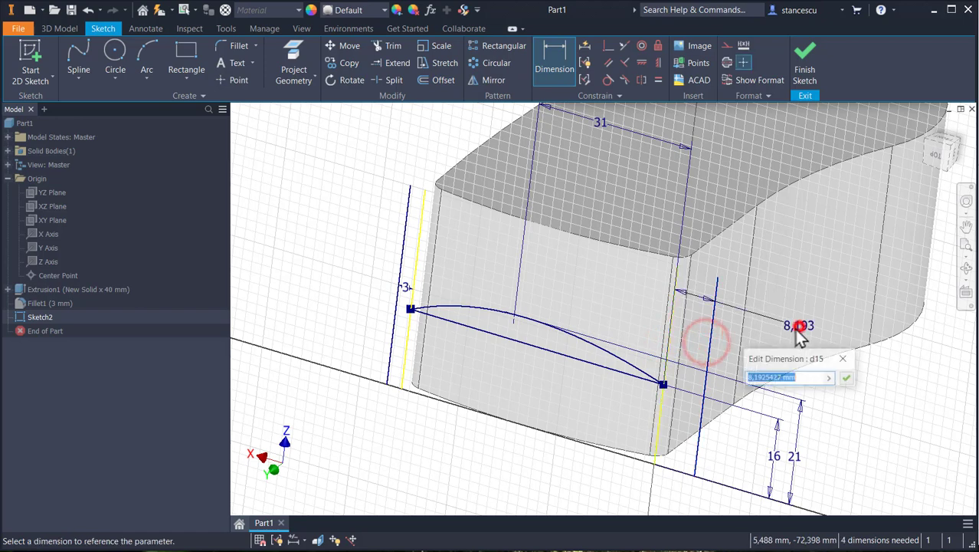
pyautogui.click(409, 291)
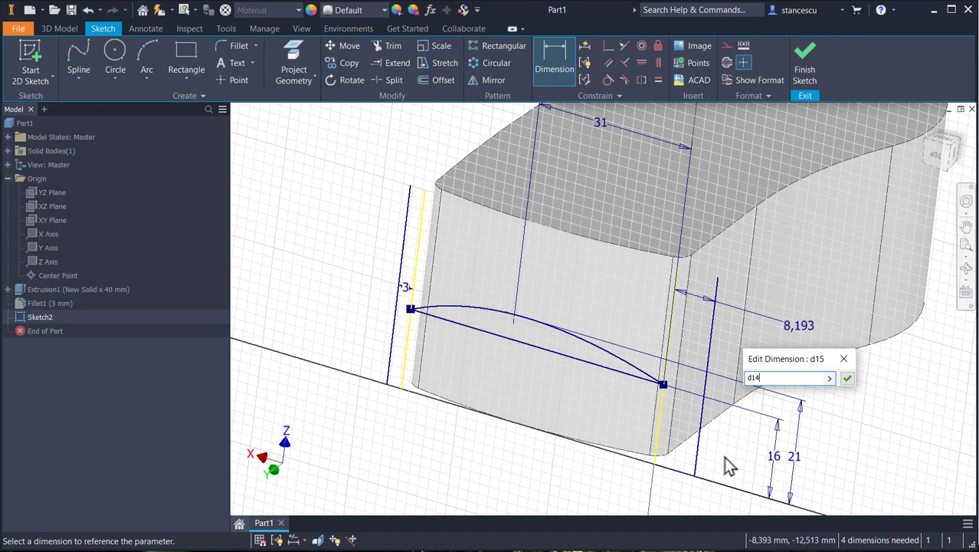
pyautogui.click(848, 380)
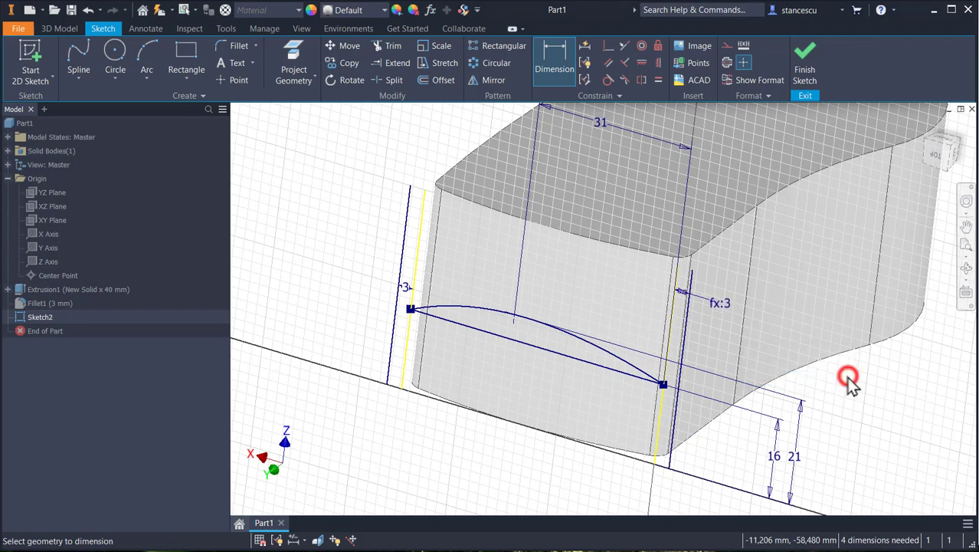
# Step: Rename the model parameter d14 to Offs in the parameter table
pyautogui.click(429, 10)
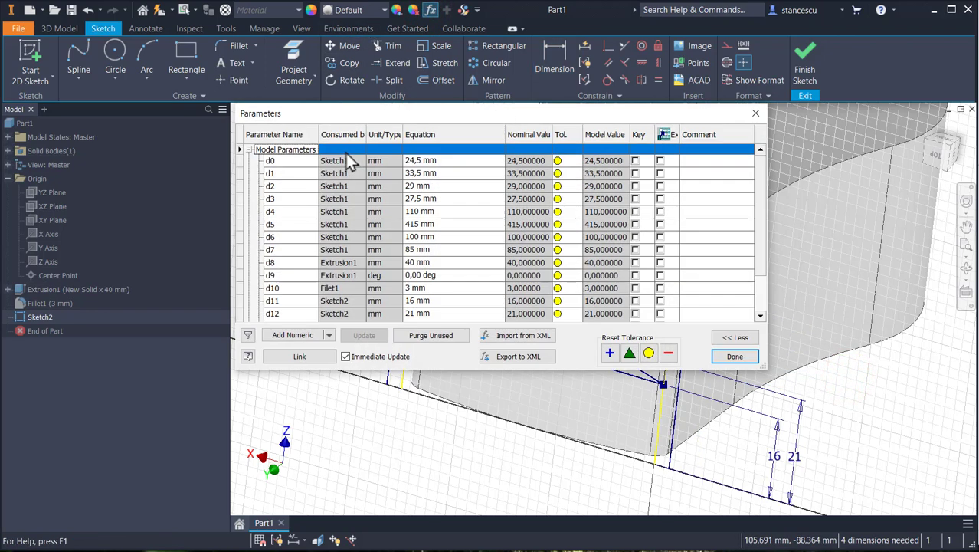
pyautogui.scroll(-2, 398, 295)
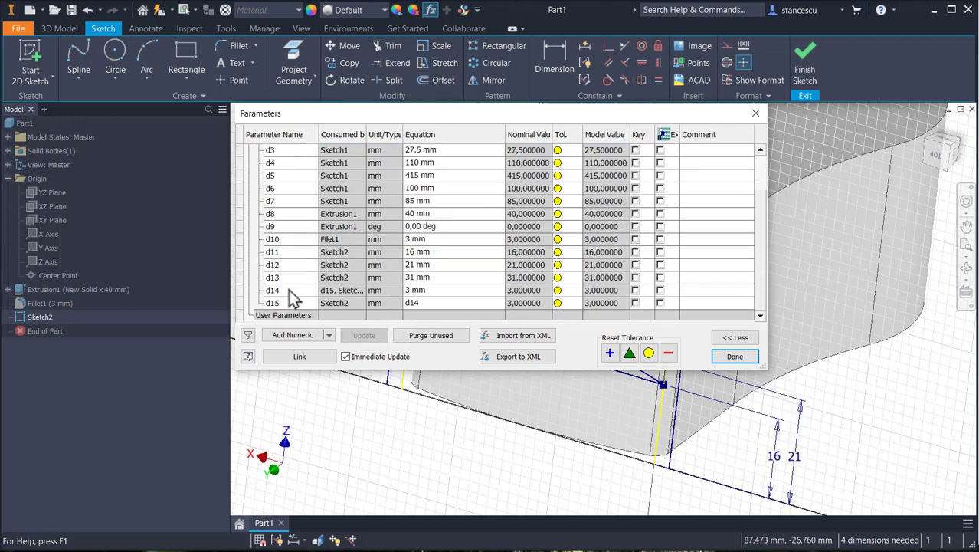
pyautogui.doubleClick(284, 292)
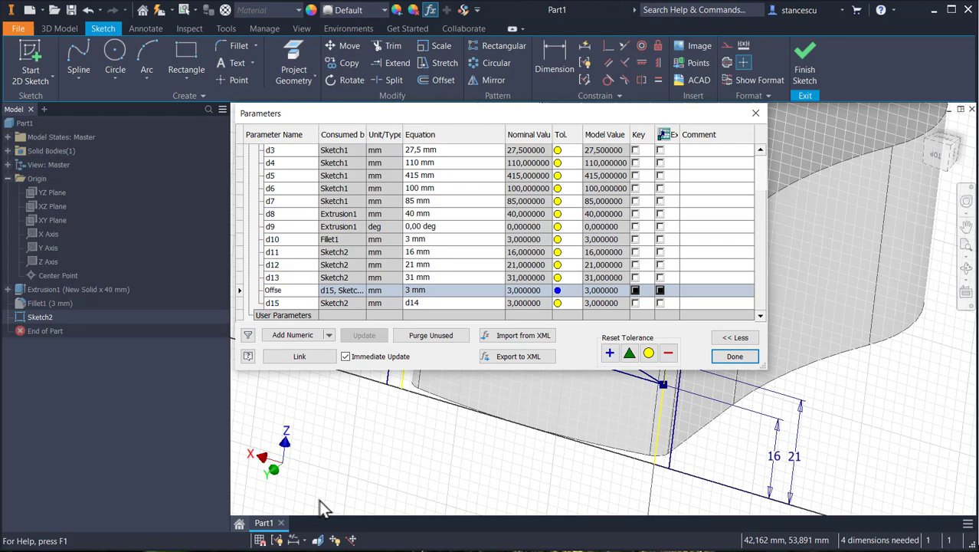
pyautogui.click(734, 356)
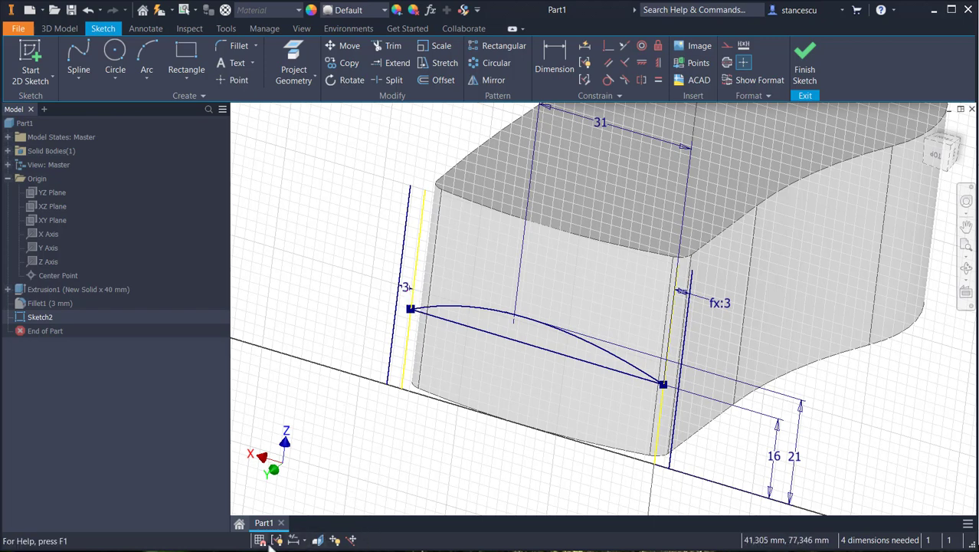
# Step: Display the sketch dimensions as expressions to check the Offs link, and return the display to plain values
pyautogui.click(295, 540)
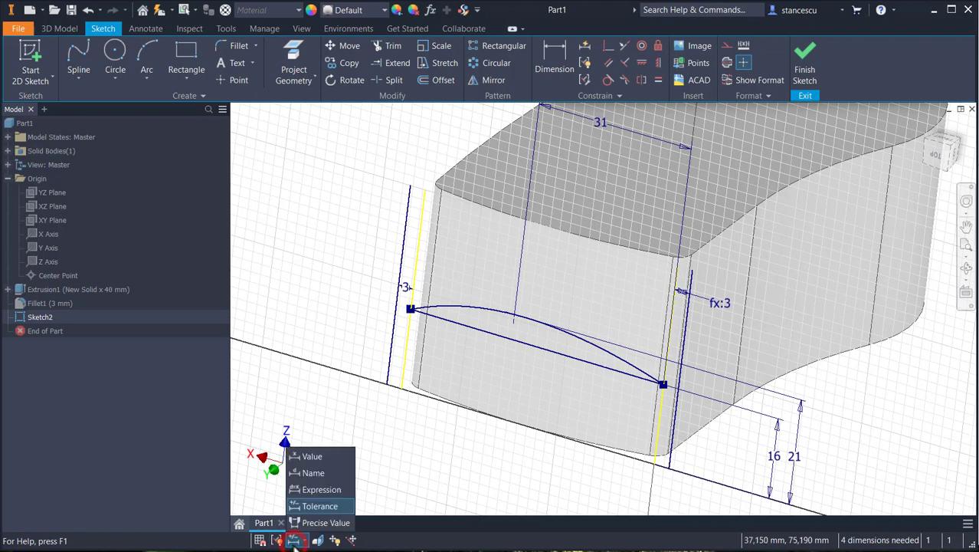
pyautogui.click(310, 490)
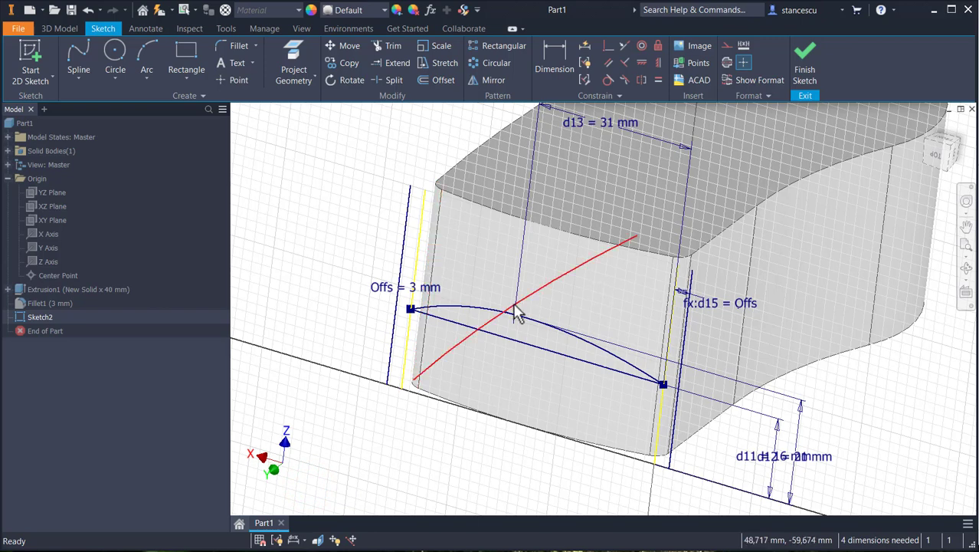
pyautogui.click(293, 540)
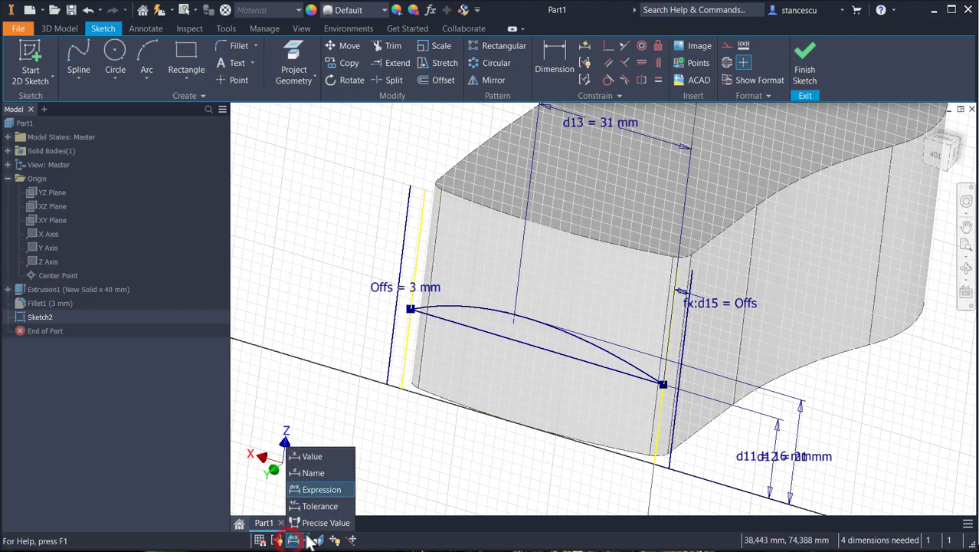
pyautogui.click(323, 456)
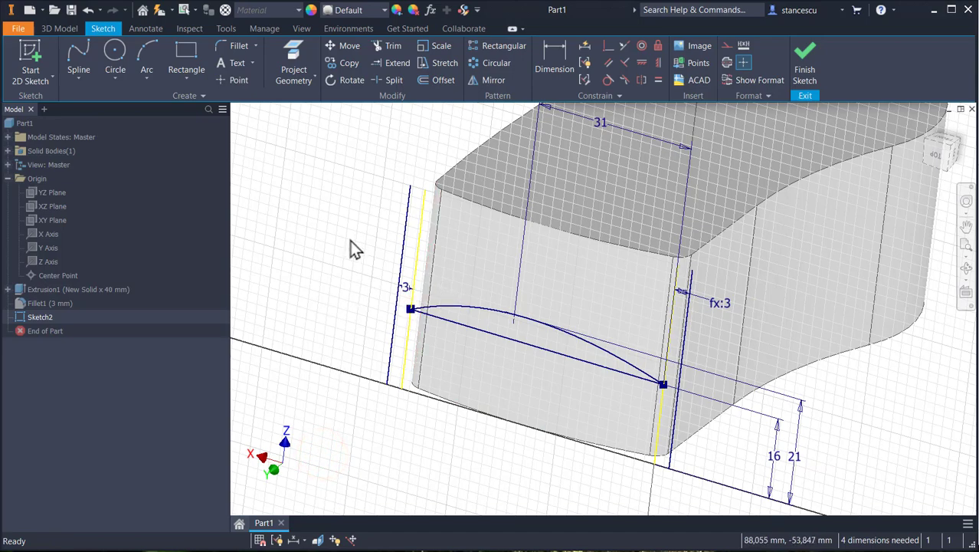
pyautogui.keyDown('shift'); pyautogui.moveTo(350, 239); pyautogui.dragTo(355, 245, button='middle'); pyautogui.keyUp('shift')
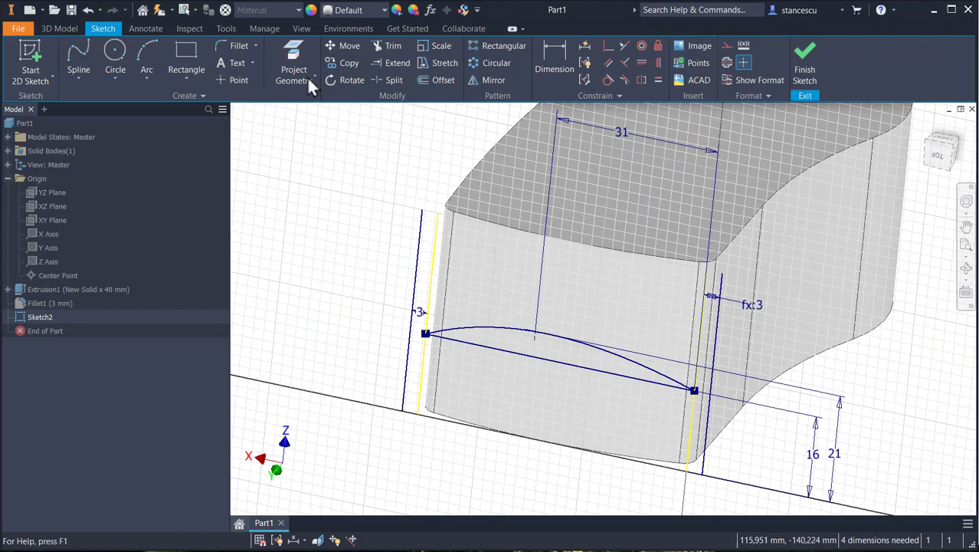
# Step: Extend both ends of the profile spline out to the two vertical offset lines
pyautogui.click(404, 60)
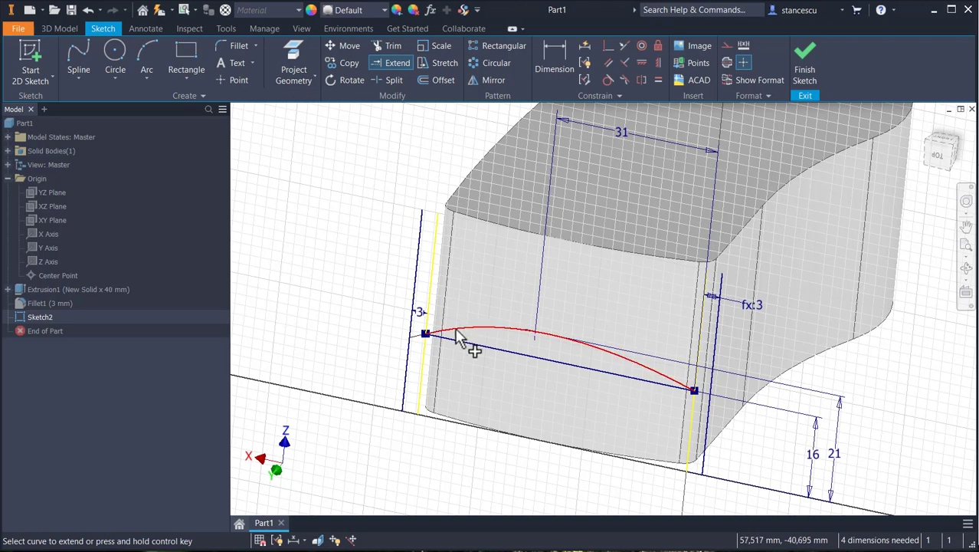
pyautogui.click(458, 335)
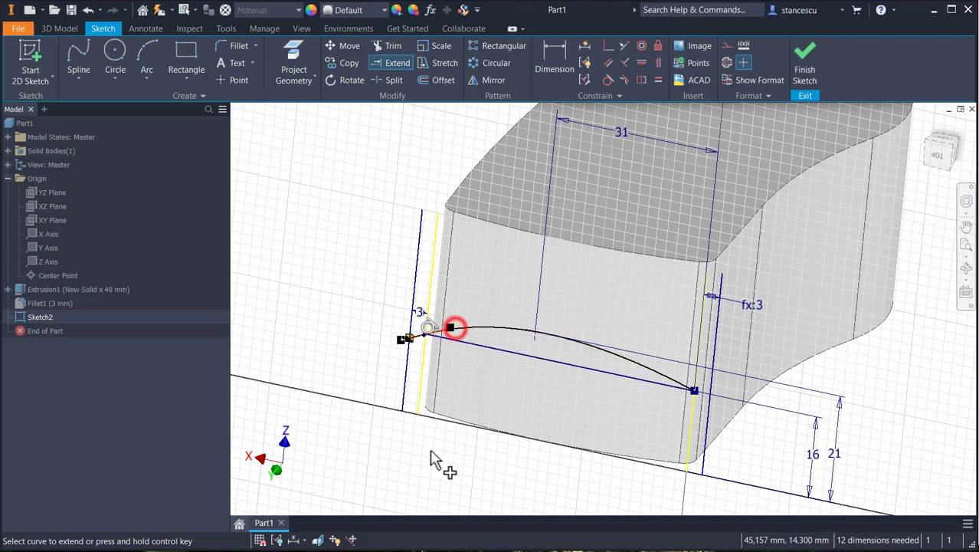
pyautogui.click(665, 386)
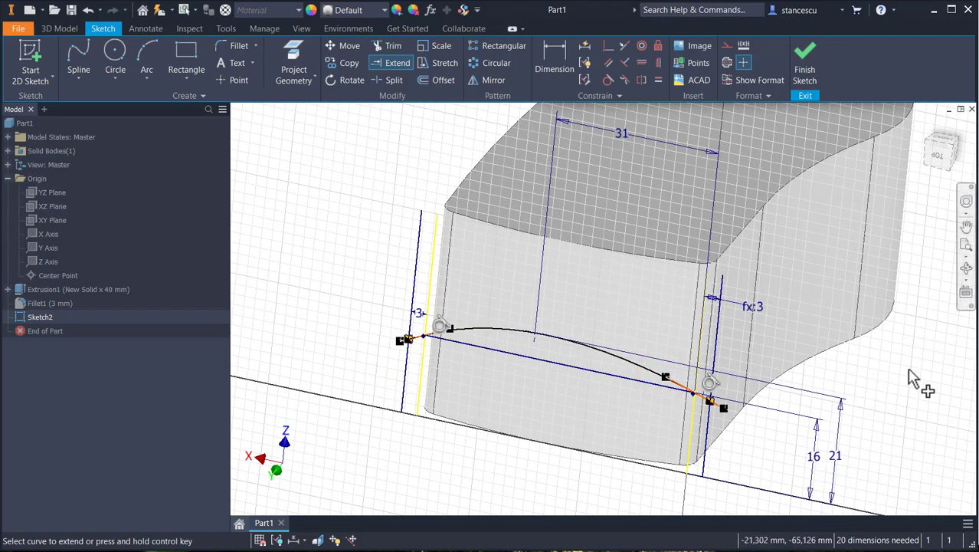
pyautogui.press('Escape')
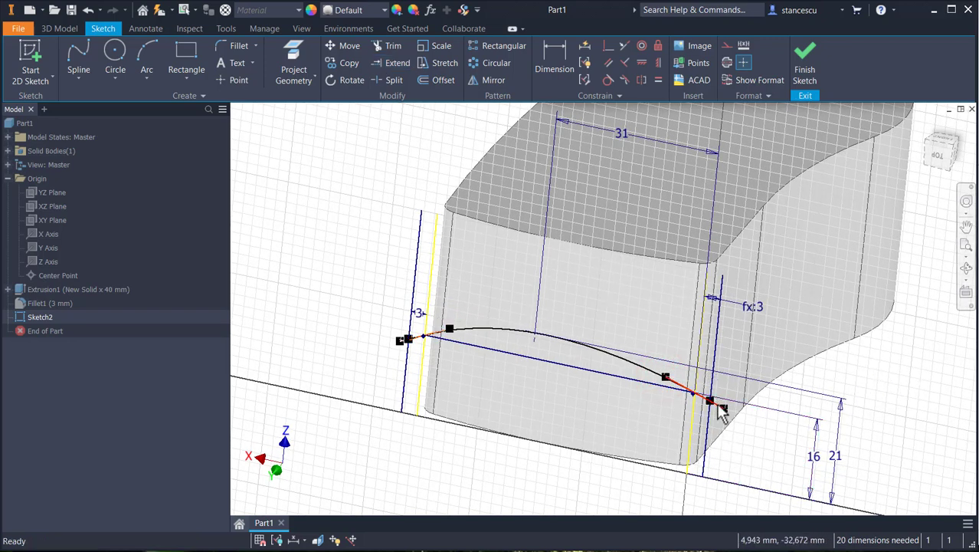
pyautogui.click(889, 352)
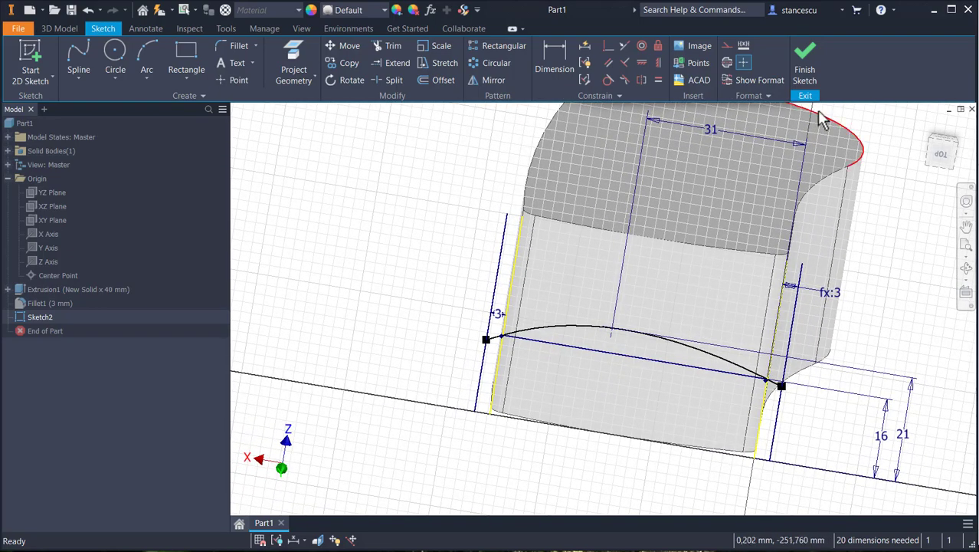
# Step: Finish the spline profile sketch, return to the home view and hide Sketch2
pyautogui.click(805, 63)
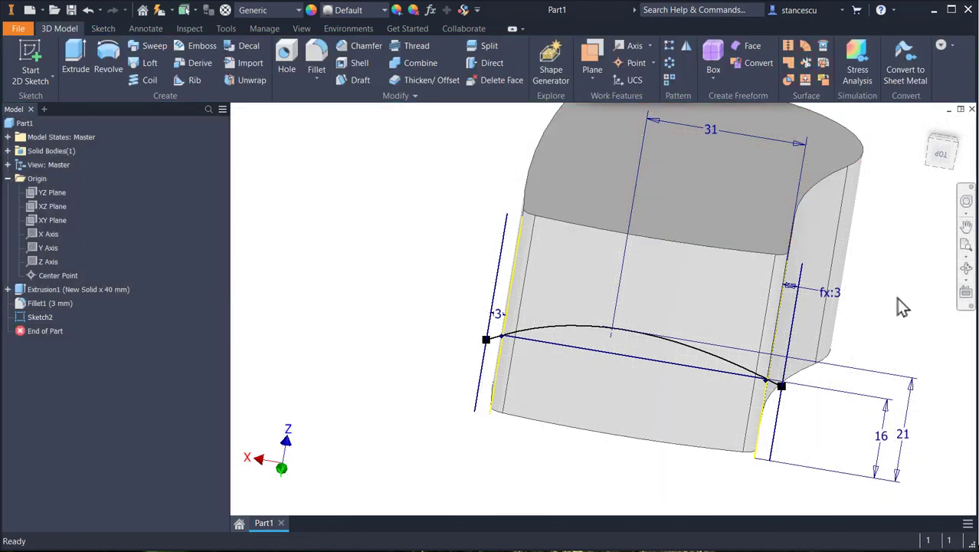
pyautogui.press('F6')
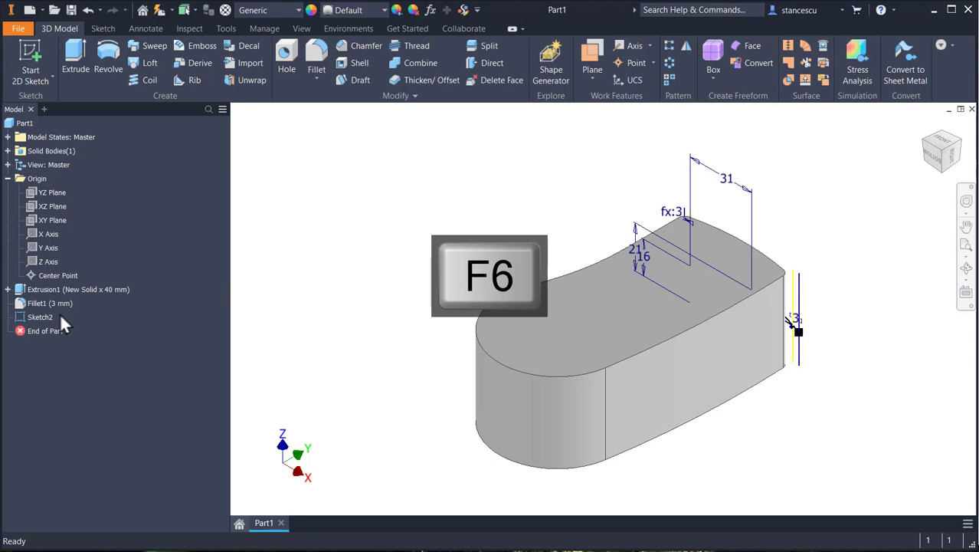
pyautogui.rightClick(24, 325)
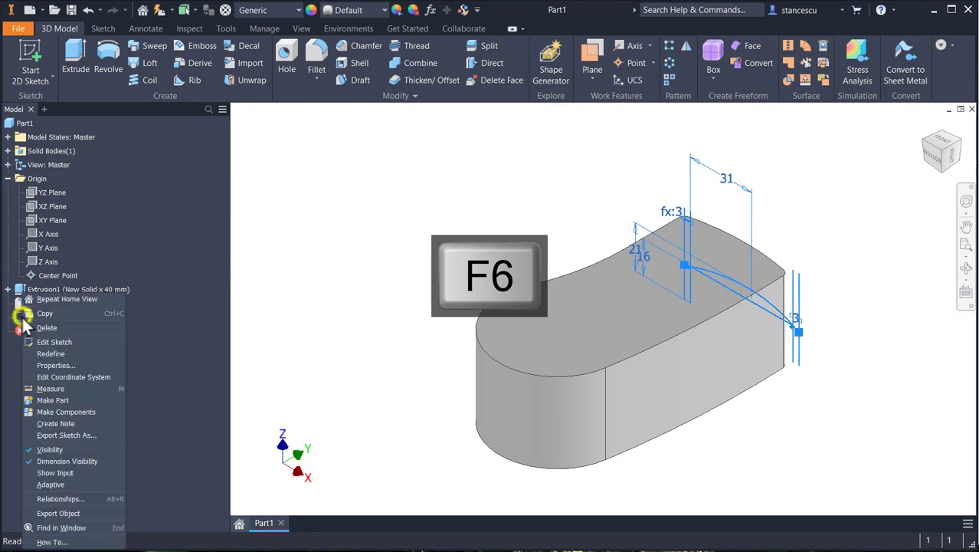
pyautogui.click(43, 450)
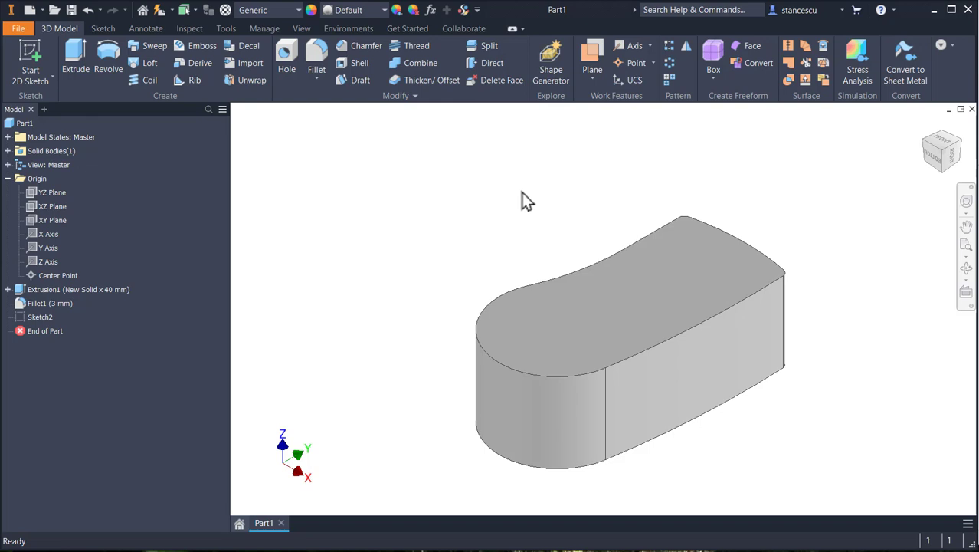
# Step: Create a work plane offset -34.5 mm from the XZ Plane and toggle its Auto-Resize option
pyautogui.click(594, 59)
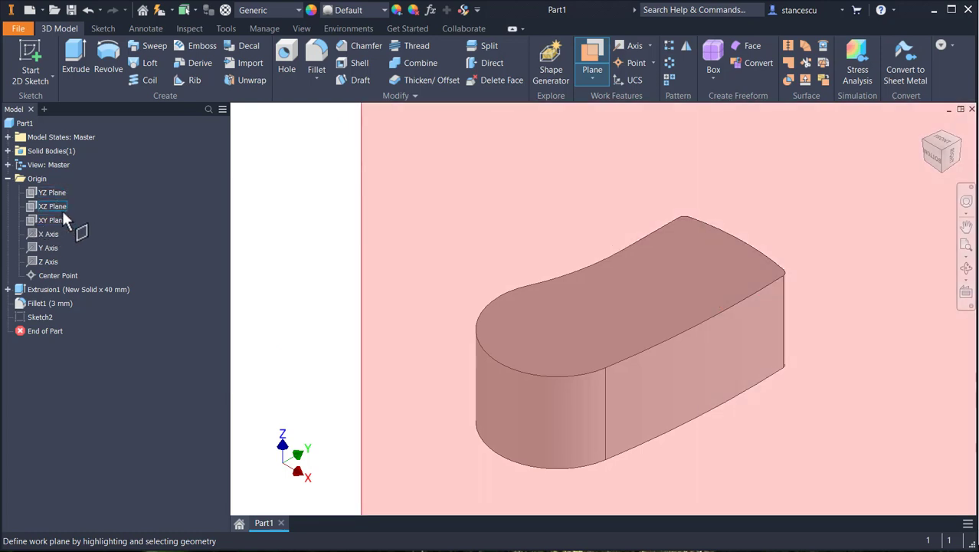
pyautogui.scroll(-2, 414, 288)
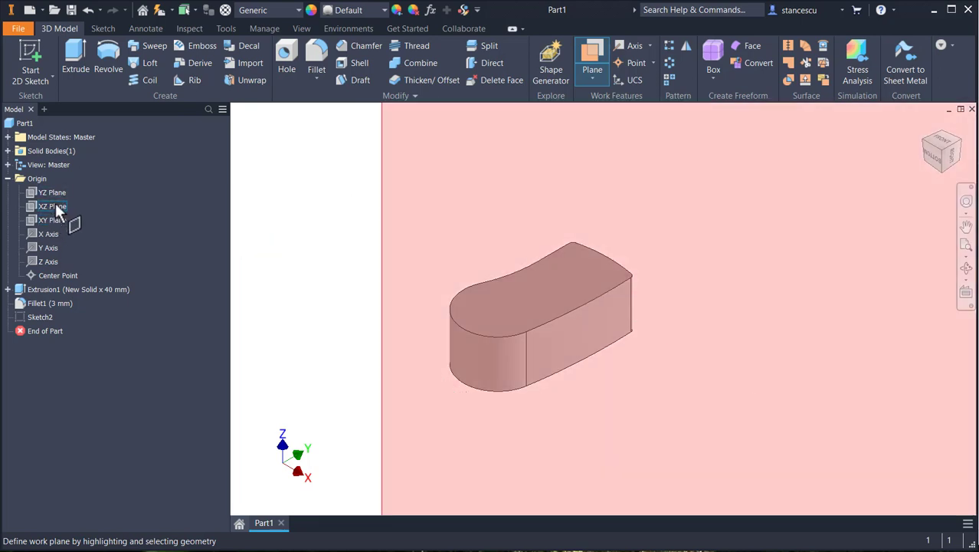
pyautogui.click(53, 206)
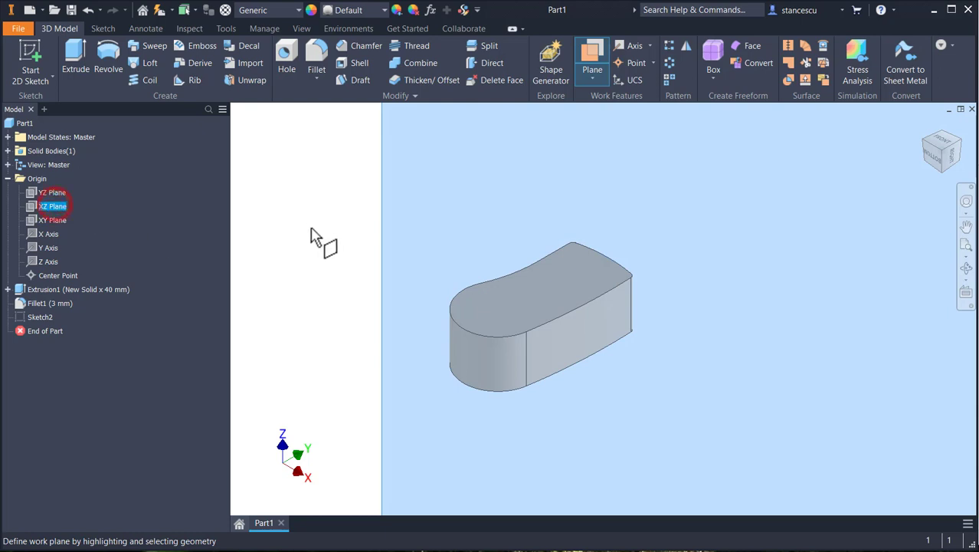
pyautogui.scroll(-5, 395, 272)
pyautogui.scroll(-3, 368, 276)
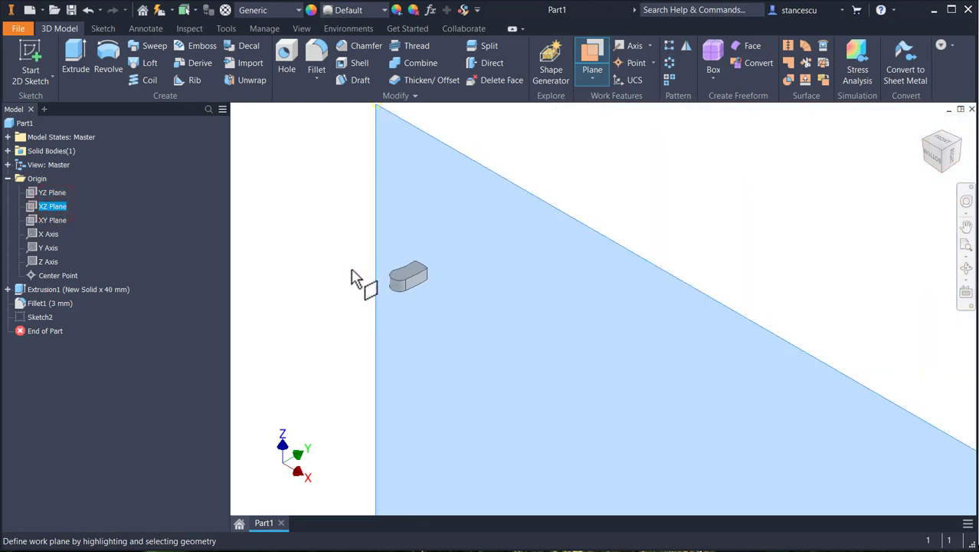
pyautogui.scroll(-3, 353, 275)
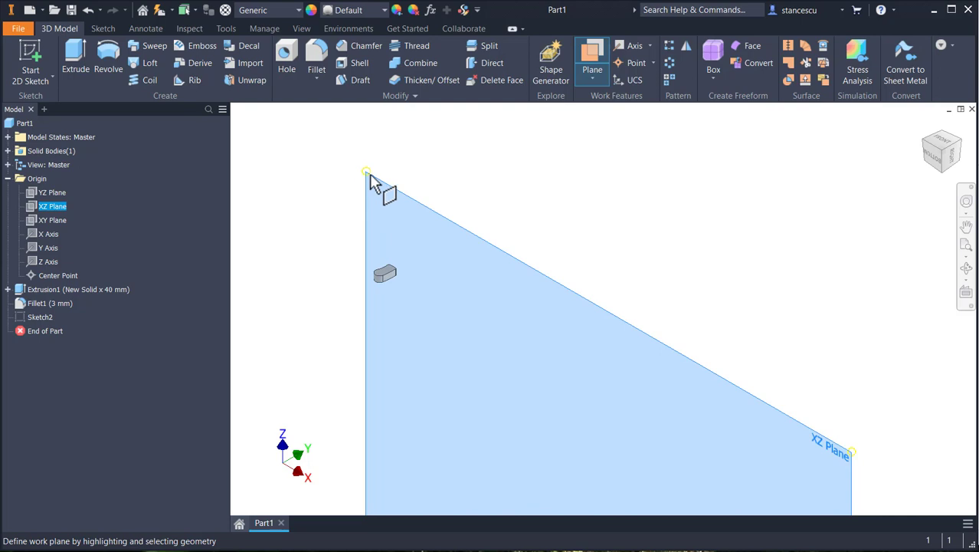
pyautogui.moveTo(369, 176); pyautogui.dragTo(339, 197)
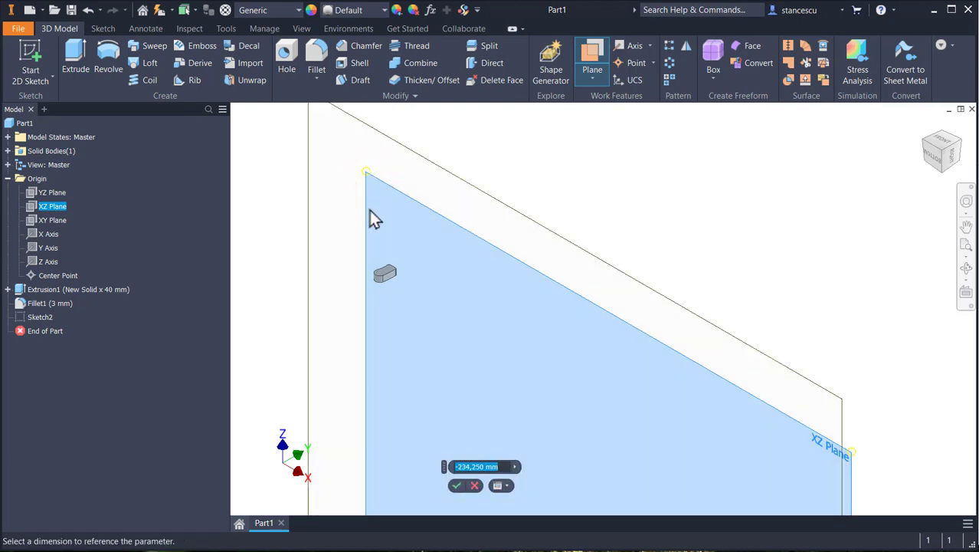
pyautogui.press('BackSpace')
pyautogui.write('-3')
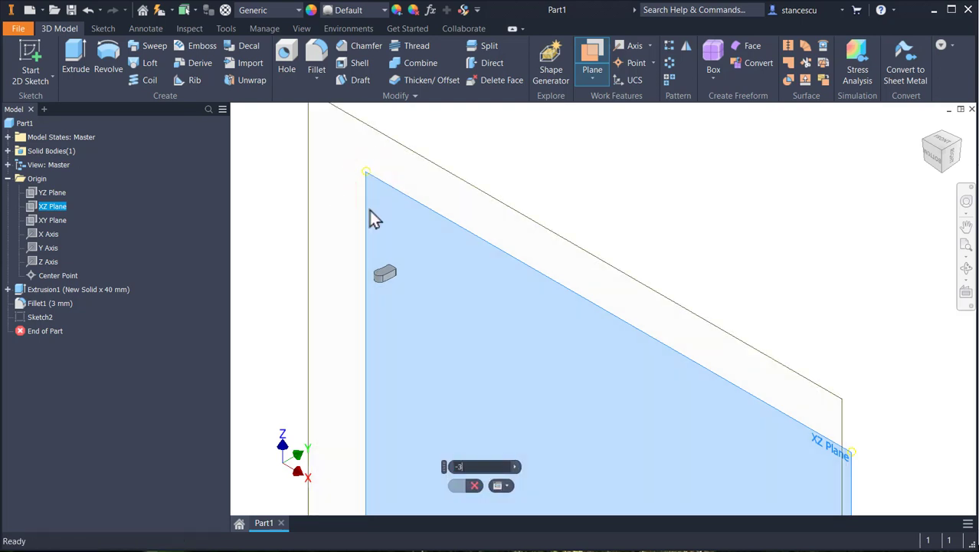
pyautogui.write('1,')
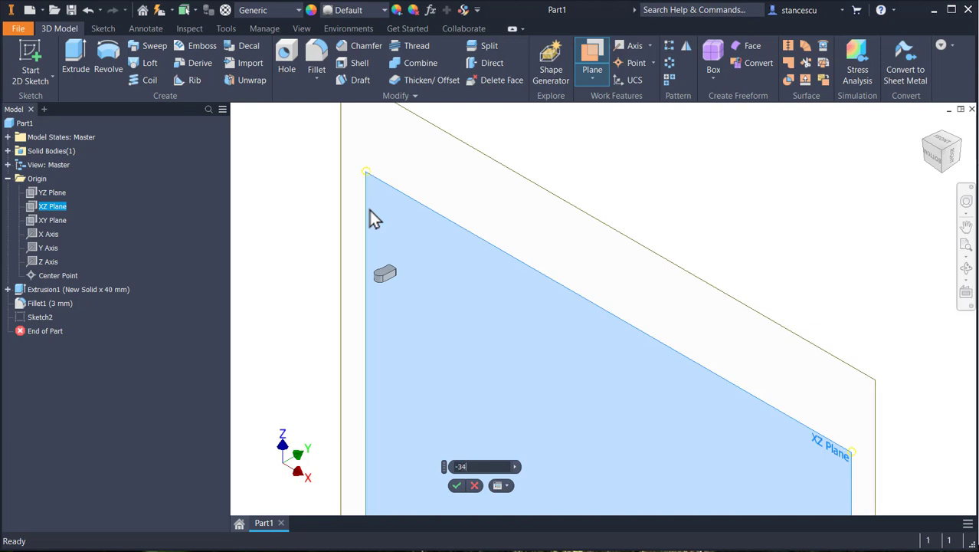
pyautogui.write('.5')
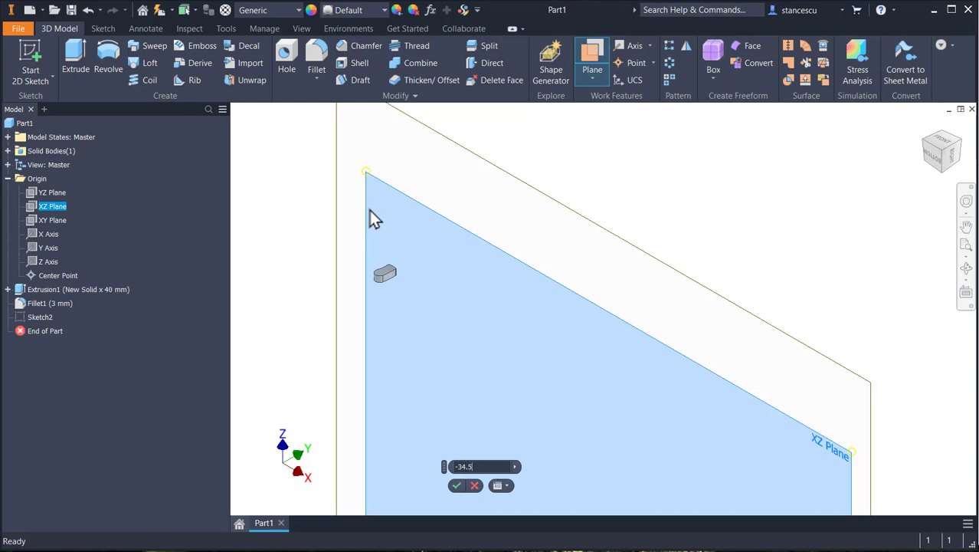
pyautogui.click(456, 485)
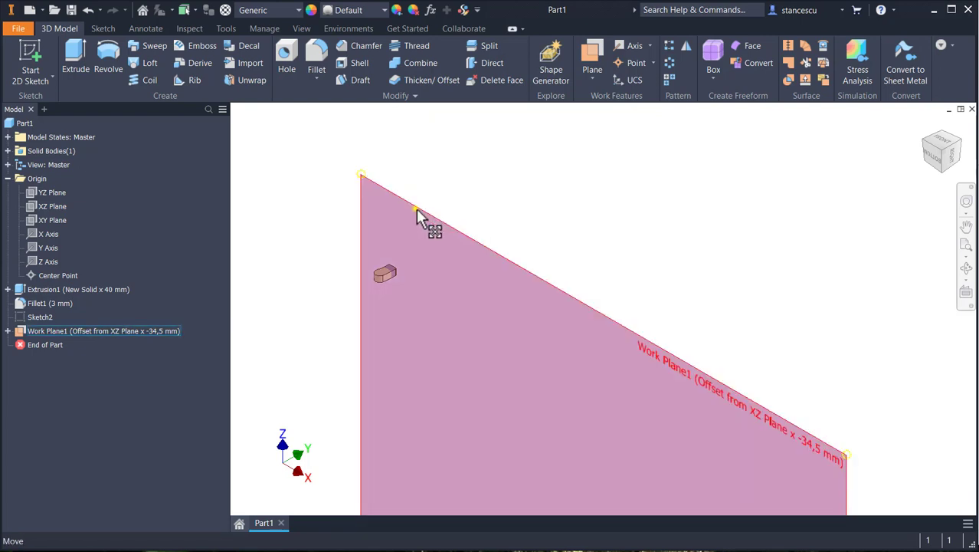
pyautogui.rightClick(416, 208)
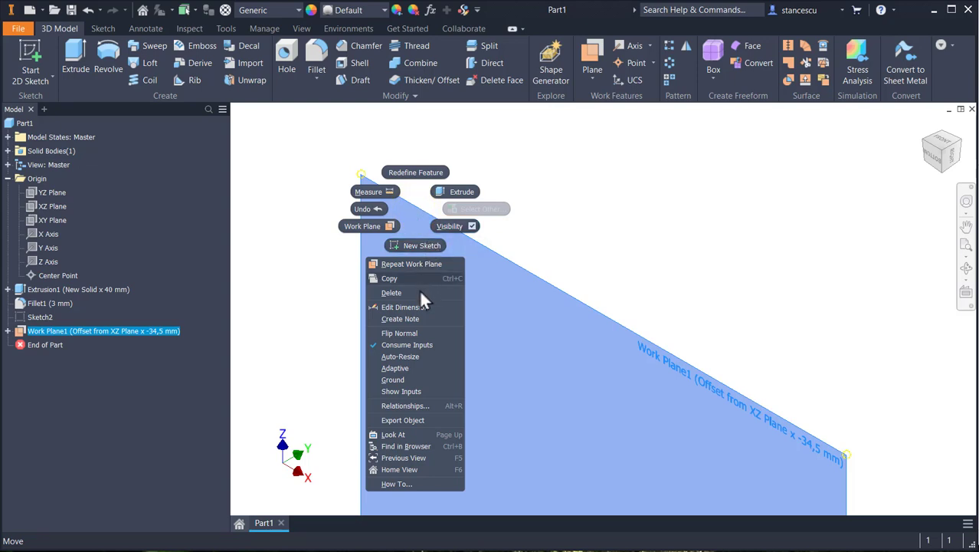
pyautogui.click(413, 356)
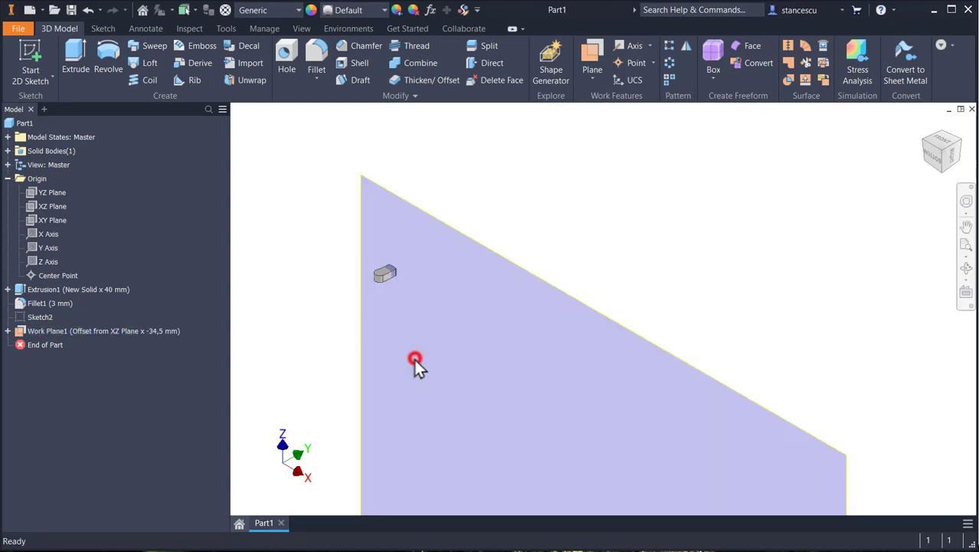
# Step: Start a new sketch on the offset work plane and slice the body's display at that plane
pyautogui.moveTo(425, 318); pyautogui.dragTo(589, 148, button='middle')
pyautogui.scroll(3, 564, 274)
pyautogui.scroll(1, 564, 282)
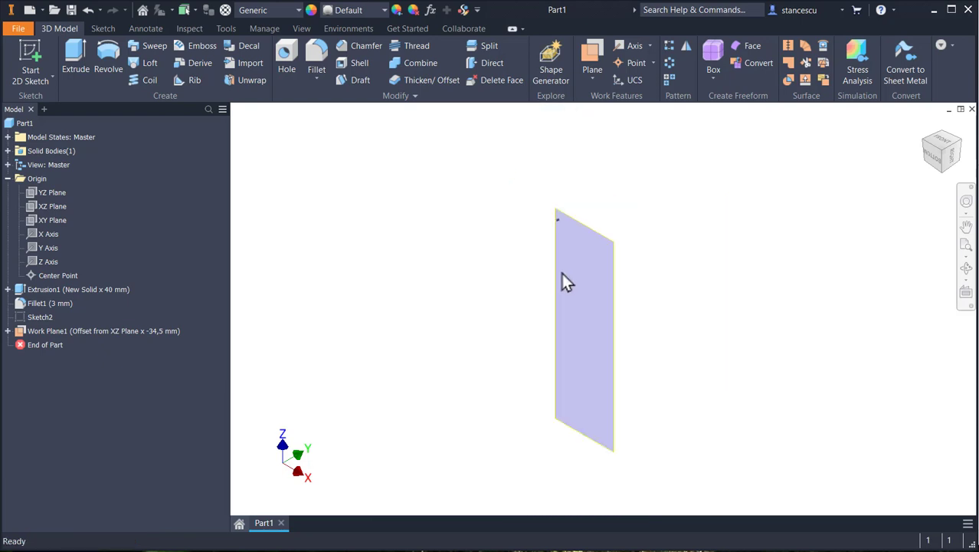
pyautogui.scroll(-5, 562, 280)
pyautogui.scroll(-4, 558, 215)
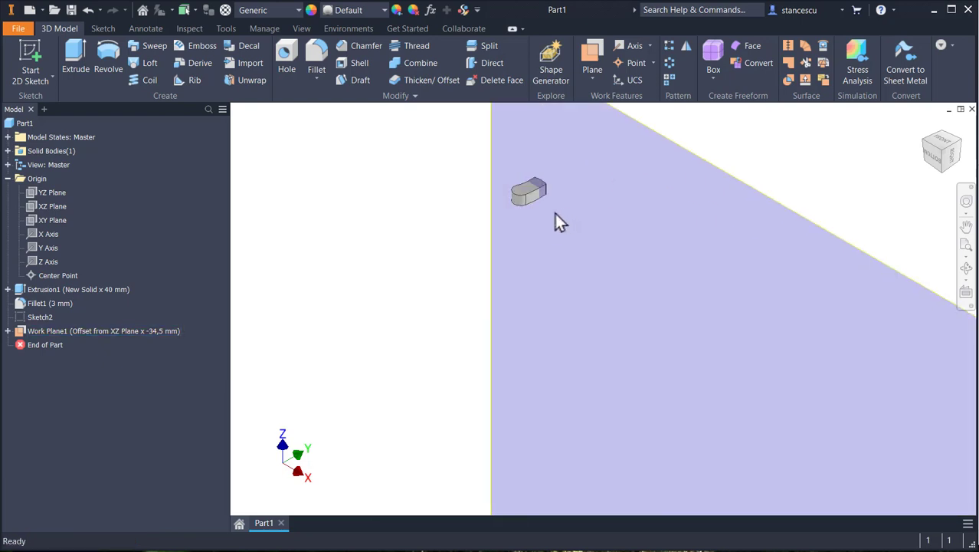
pyautogui.moveTo(556, 217); pyautogui.dragTo(508, 477, button='middle')
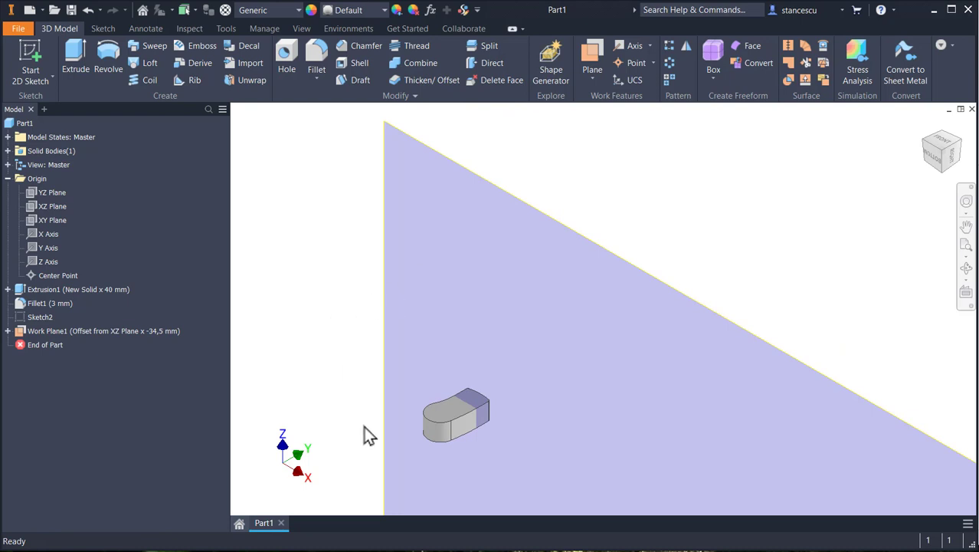
pyautogui.scroll(-3, 430, 430)
pyautogui.scroll(2, 562, 319)
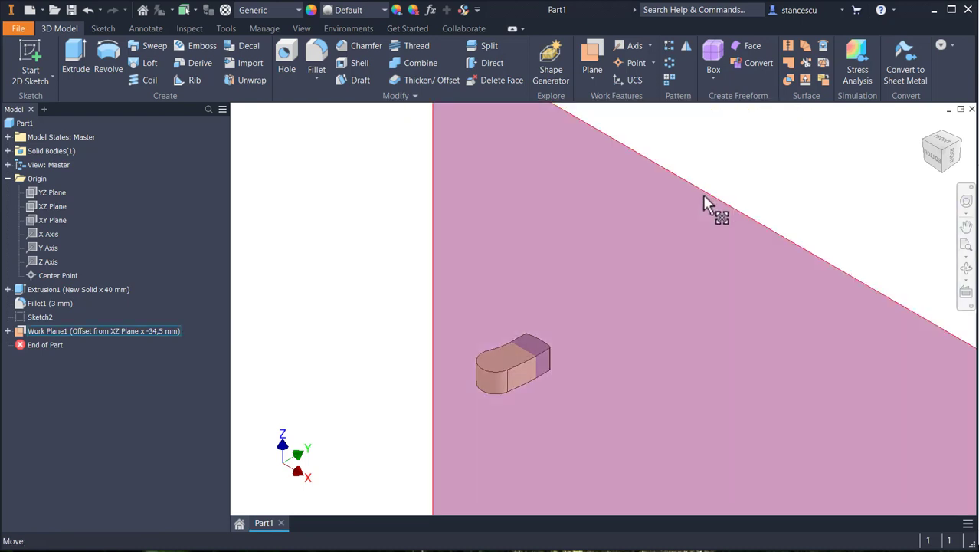
pyautogui.click(703, 195)
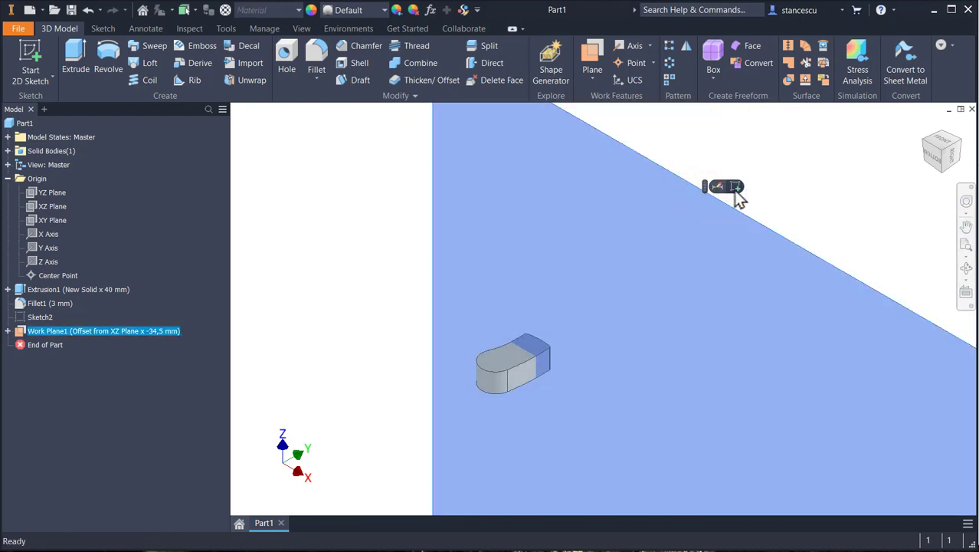
pyautogui.click(735, 188)
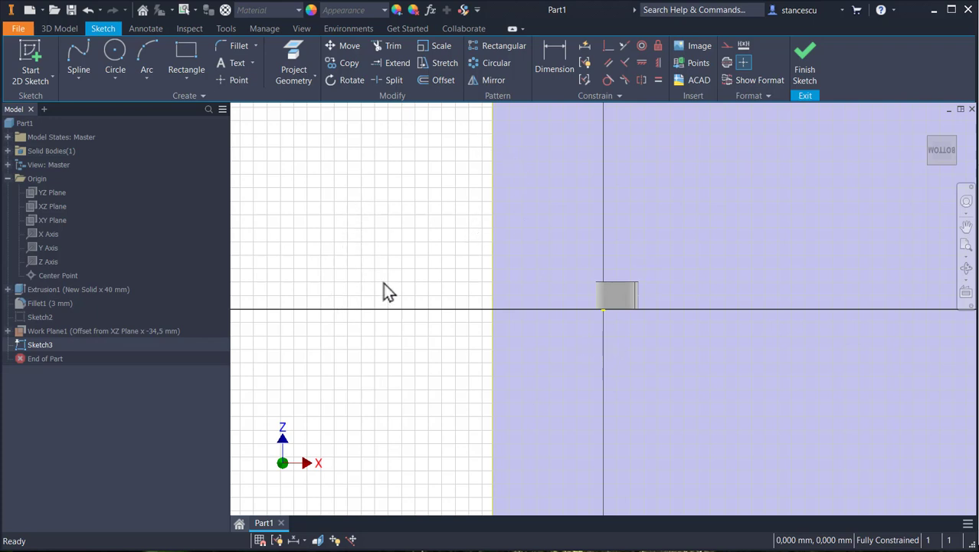
pyautogui.scroll(3, 665, 287)
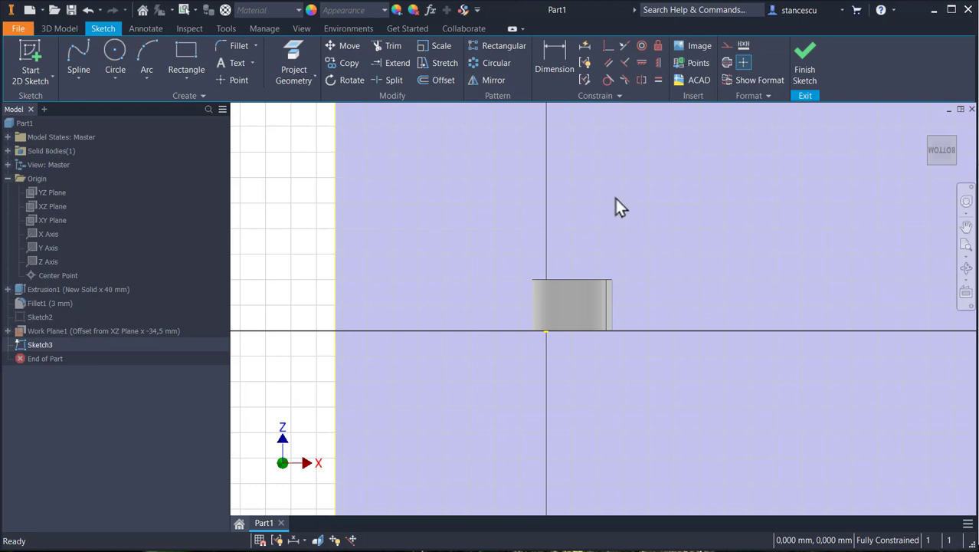
pyautogui.press('F7')
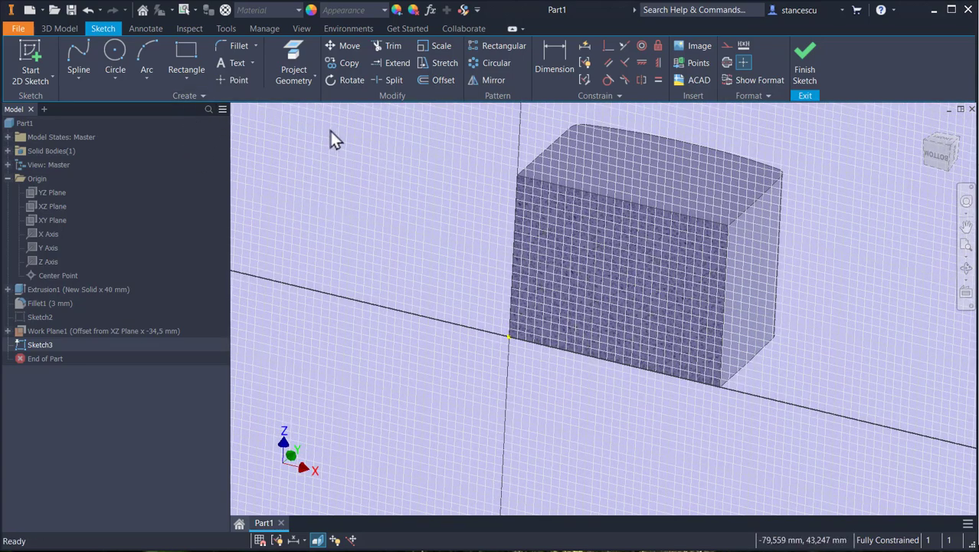
# Step: Project the body's two opposite long side faces into the sketch on the offset plane
pyautogui.click(302, 45)
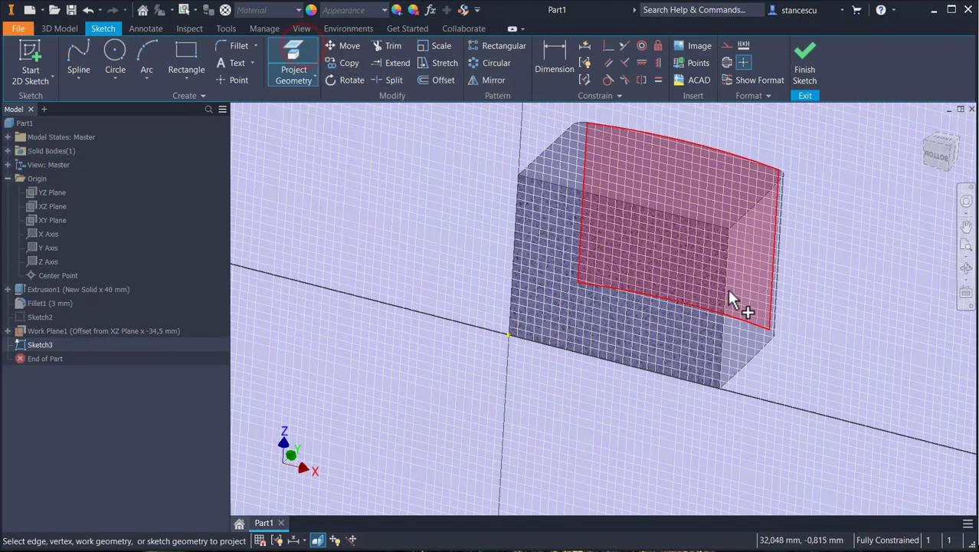
pyautogui.click(760, 264)
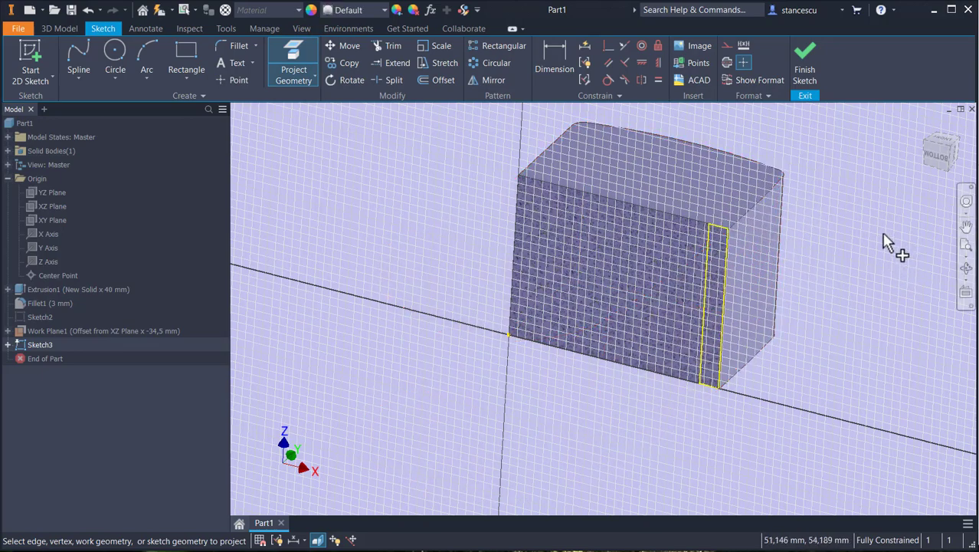
pyautogui.keyDown('shift'); pyautogui.moveTo(709, 265); pyautogui.dragTo(498, 267, button='middle'); pyautogui.keyUp('shift')
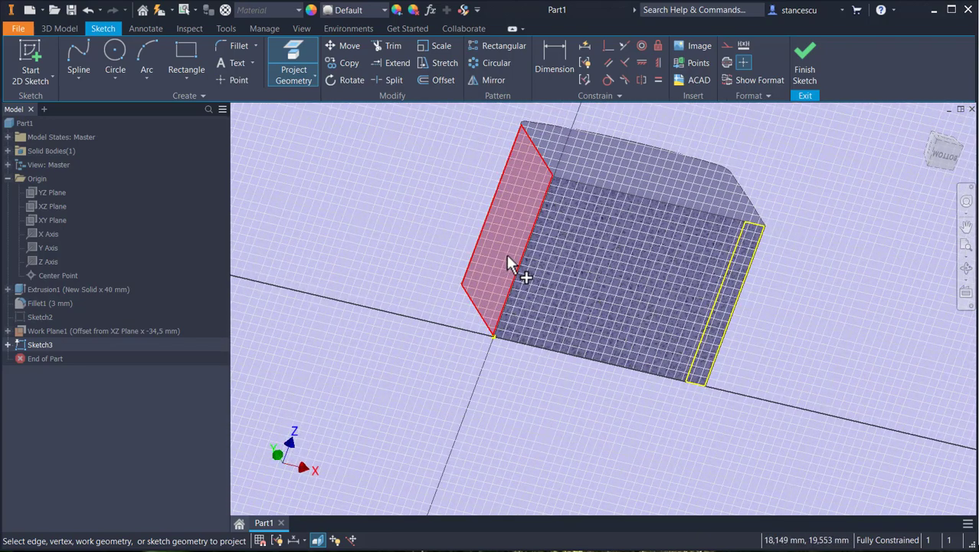
pyautogui.click(514, 278)
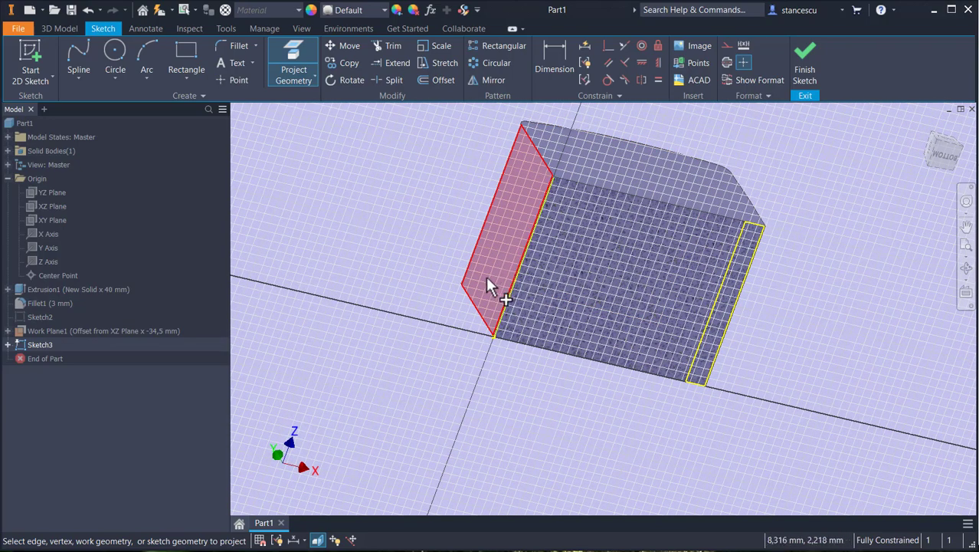
pyautogui.moveTo(536, 395)
pyautogui.keyDown('shift'); pyautogui.mouseDown(button='middle')
pyautogui.moveTo(579, 416)
pyautogui.moveTo(564, 402)
pyautogui.mouseUp(button='middle'); pyautogui.keyUp('shift')
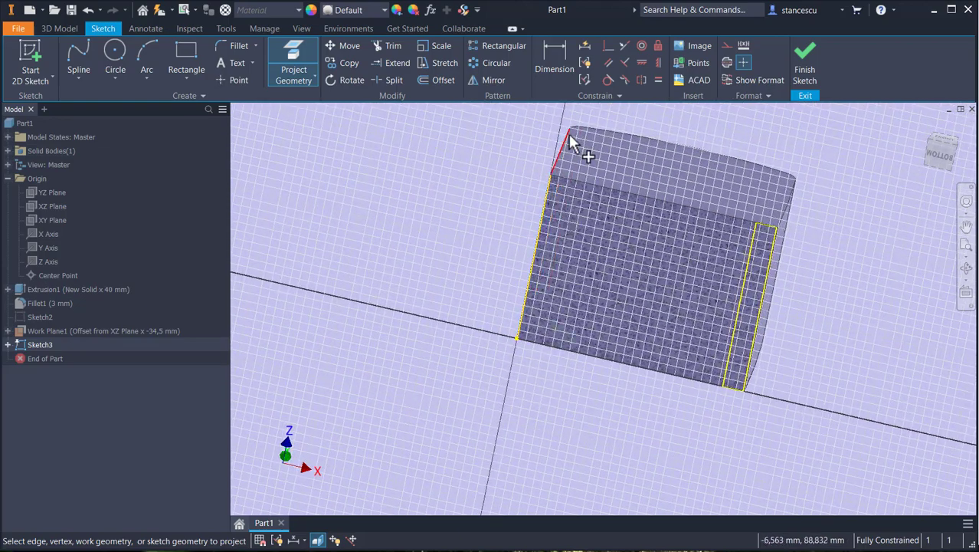
pyautogui.moveTo(567, 160)
pyautogui.keyDown('shift'); pyautogui.mouseDown(button='middle')
pyautogui.moveTo(567, 249)
pyautogui.moveTo(533, 314)
pyautogui.moveTo(476, 297)
pyautogui.moveTo(509, 257)
pyautogui.moveTo(450, 224)
pyautogui.moveTo(476, 200)
pyautogui.moveTo(482, 278)
pyautogui.moveTo(518, 264)
pyautogui.moveTo(647, 287)
pyautogui.moveTo(708, 315)
pyautogui.moveTo(706, 326)
pyautogui.mouseUp(button='middle'); pyautogui.keyUp('shift')
pyautogui.moveTo(680, 361); pyautogui.dragTo(635, 262, button='middle')
pyautogui.scroll(3, 650, 321)
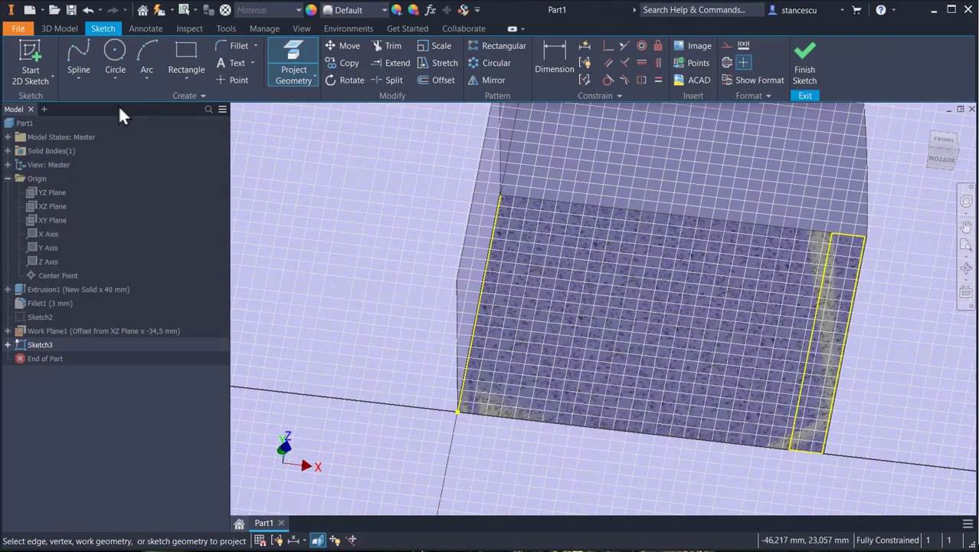
# Step: Draw a straight line between the two projected outer side edges, about 18 mm above the base edge
pyautogui.click(73, 75)
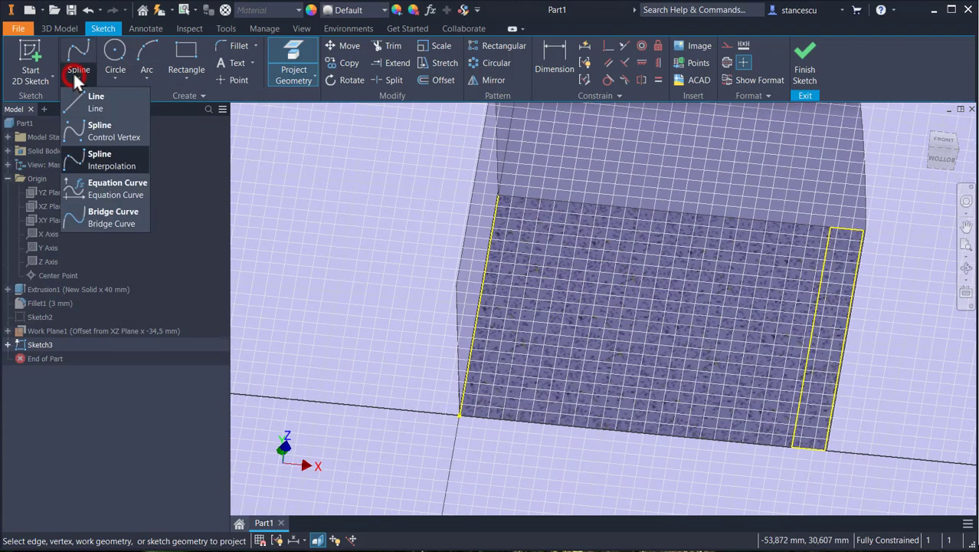
pyautogui.click(80, 109)
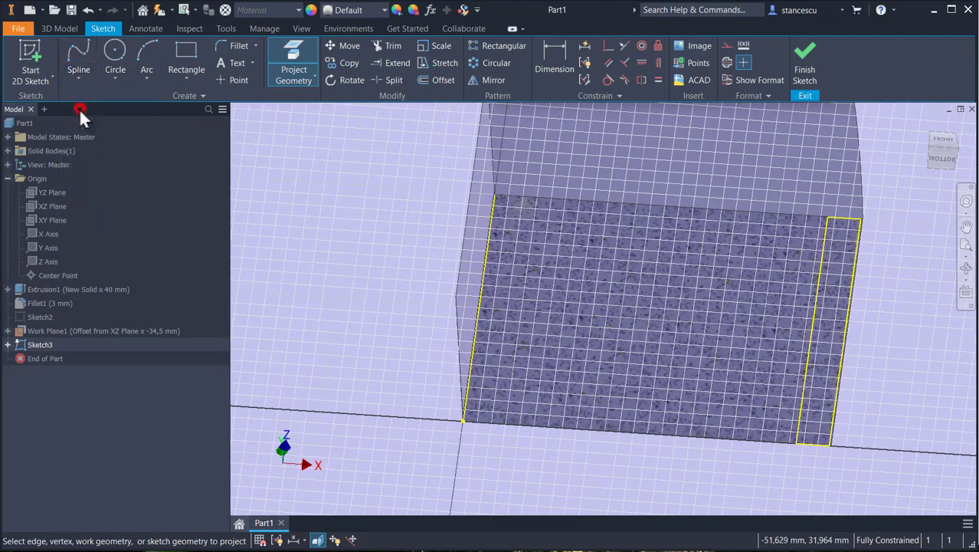
pyautogui.click(477, 321)
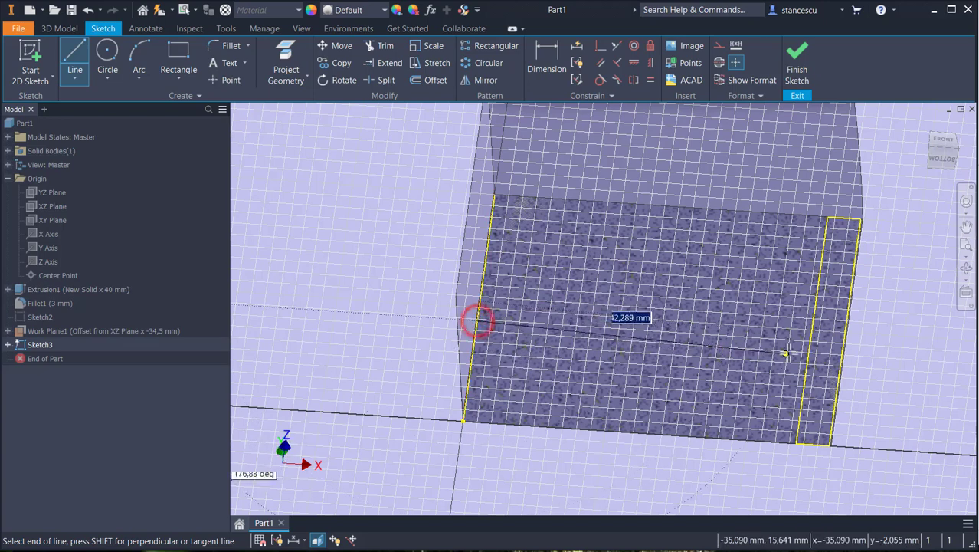
pyautogui.doubleClick(844, 345)
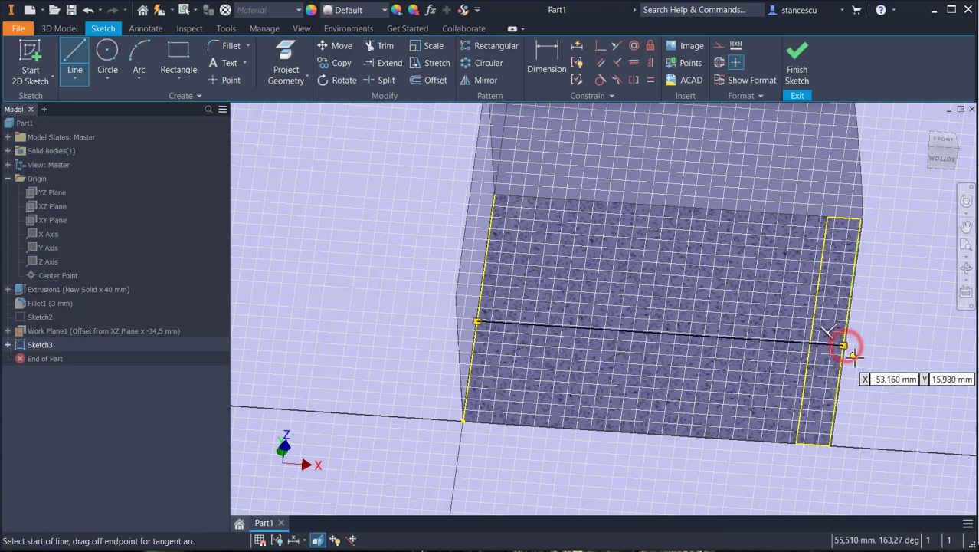
# Step: Dimension the new cross line 26 mm from the projected base edge
pyautogui.click(551, 50)
pyautogui.click(623, 333)
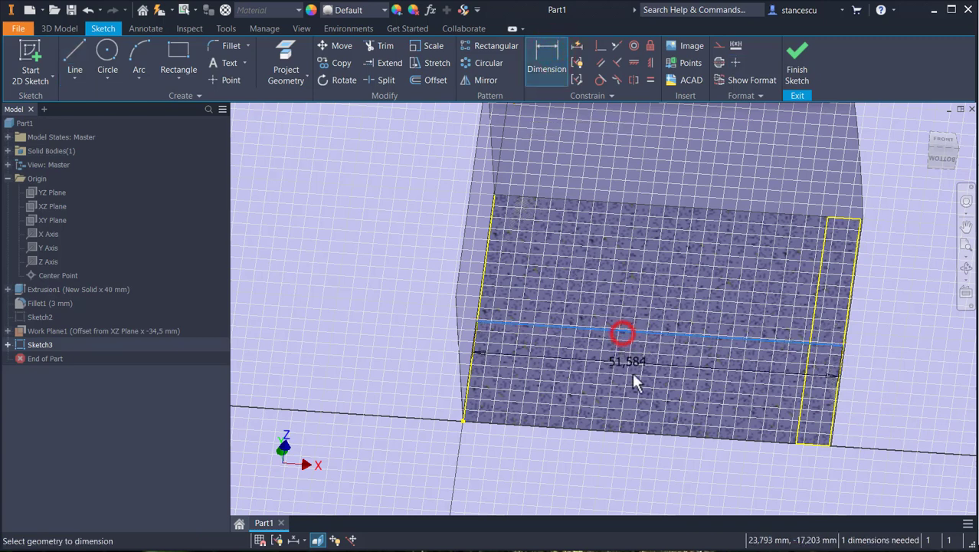
pyautogui.click(810, 447)
pyautogui.click(915, 406)
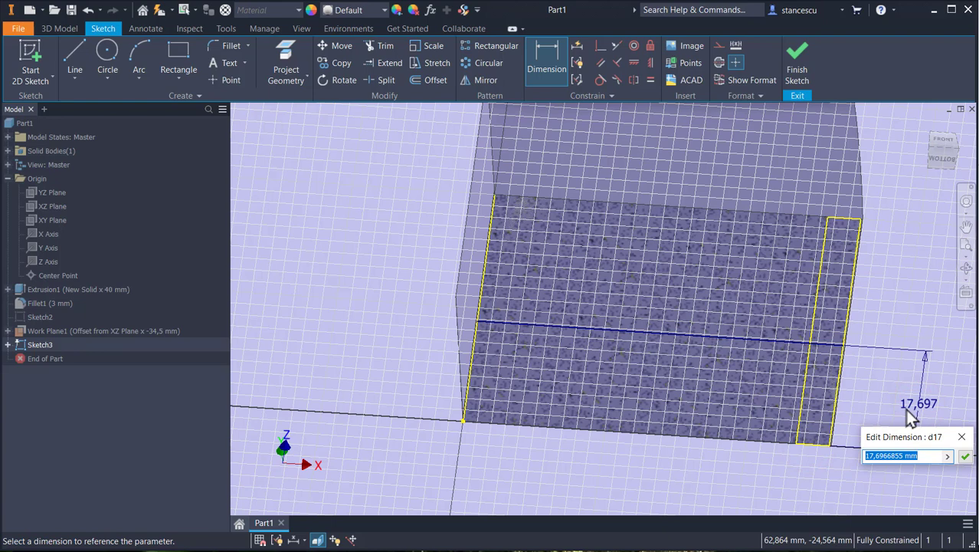
pyautogui.write('26')
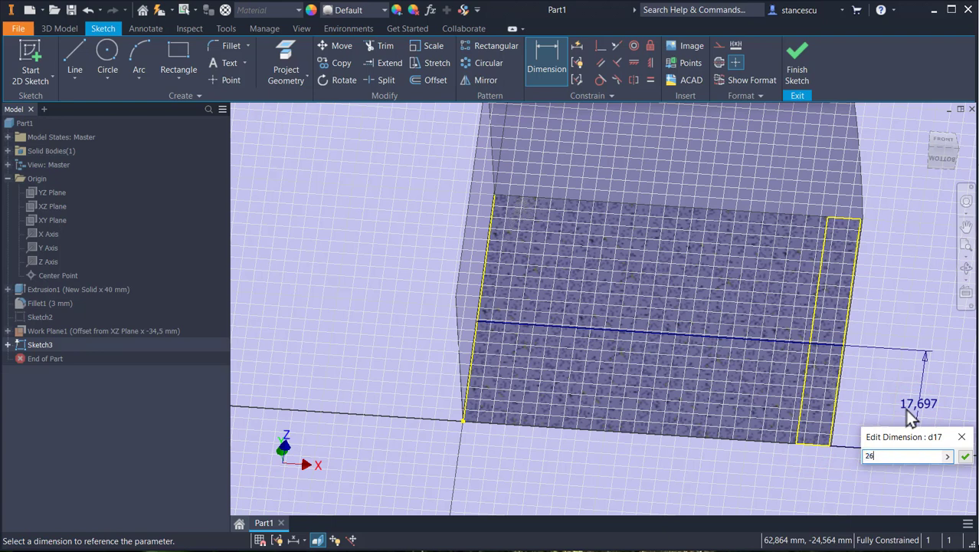
pyautogui.press('Return')
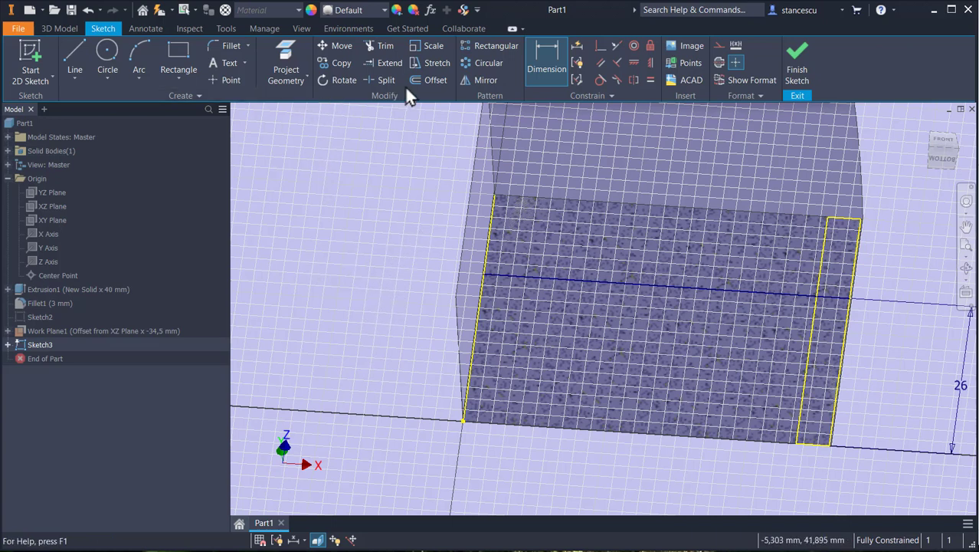
# Step: Offset the projected side edge at the origin outward from the body by the Offs parameter
pyautogui.click(434, 81)
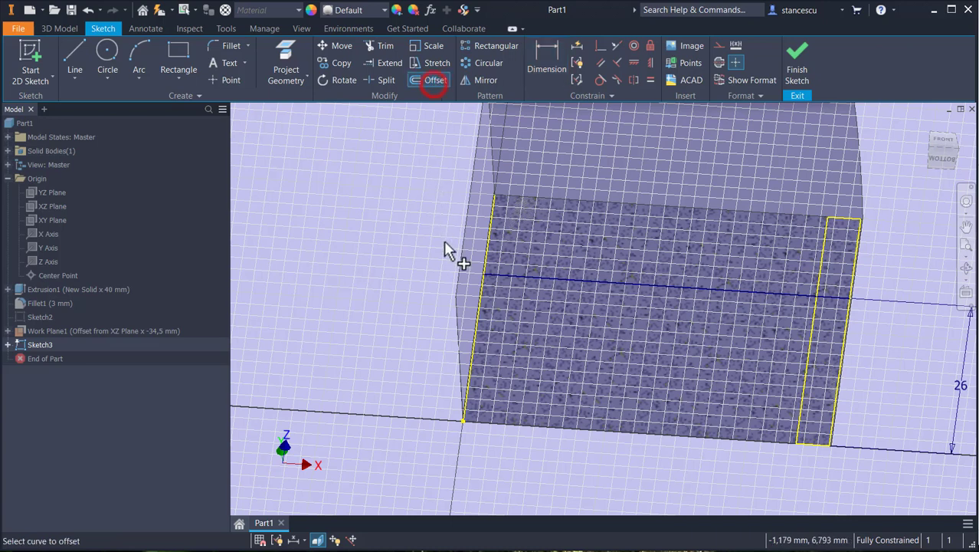
pyautogui.click(483, 297)
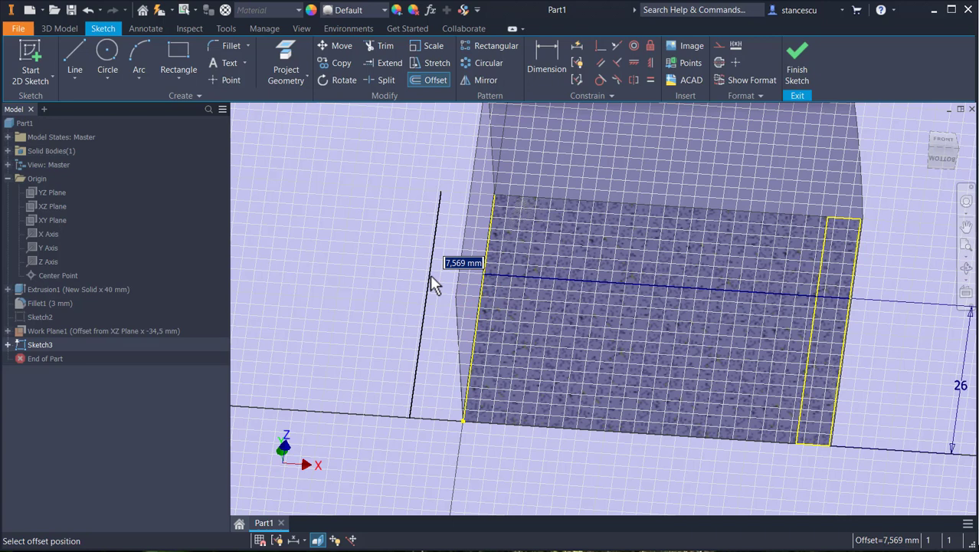
pyautogui.write('0')
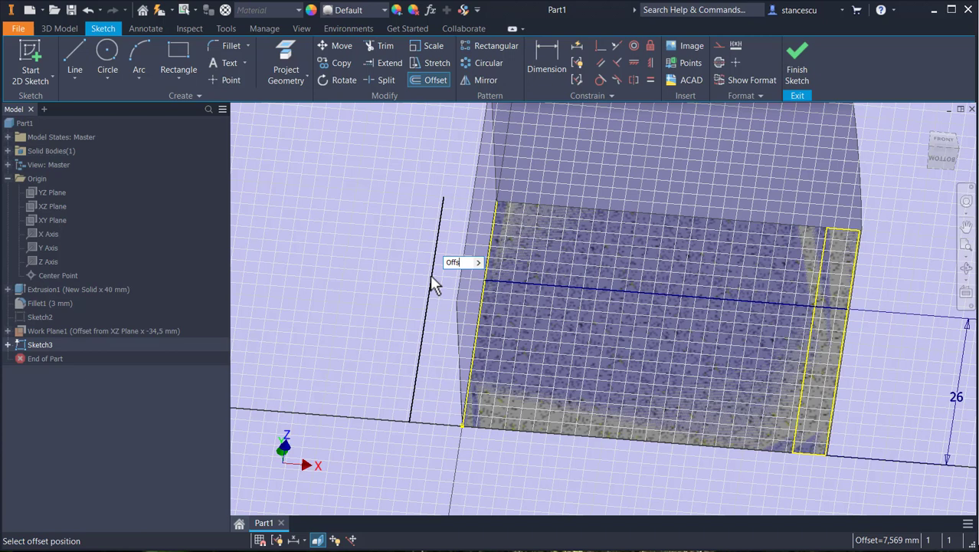
pyautogui.press('Return')
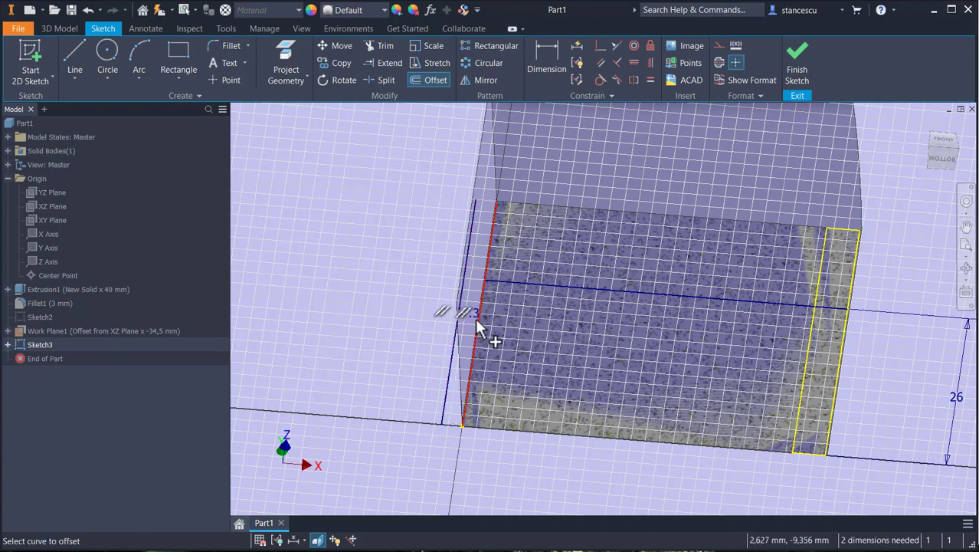
# Step: Offset the projected rectangular loop on the opposite side outward by the Offs parameter
pyautogui.scroll(-3, 477, 331)
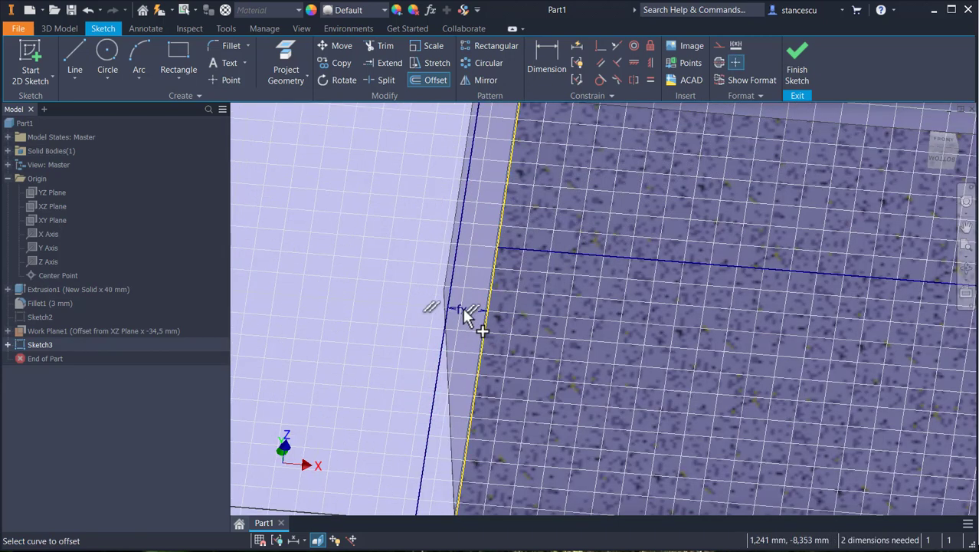
pyautogui.scroll(3, 465, 312)
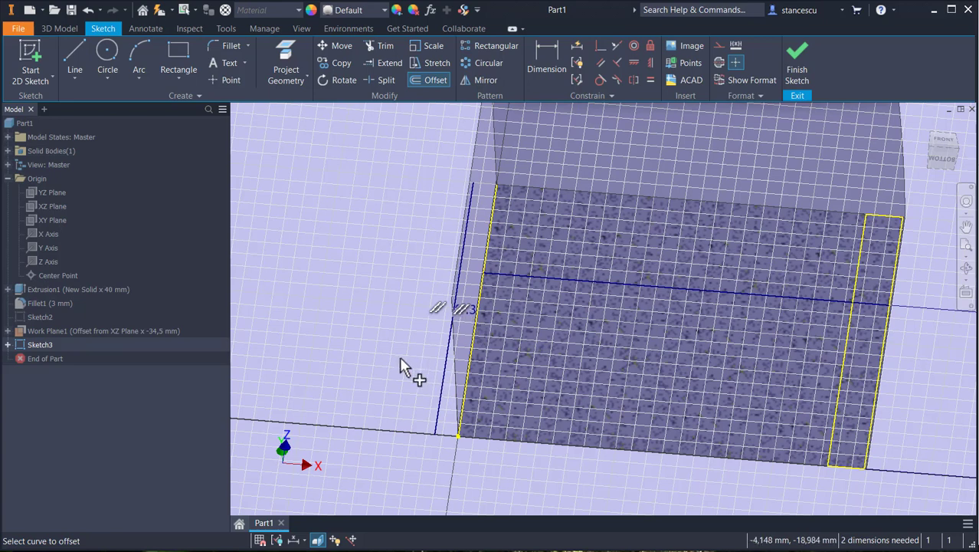
pyautogui.click(872, 403)
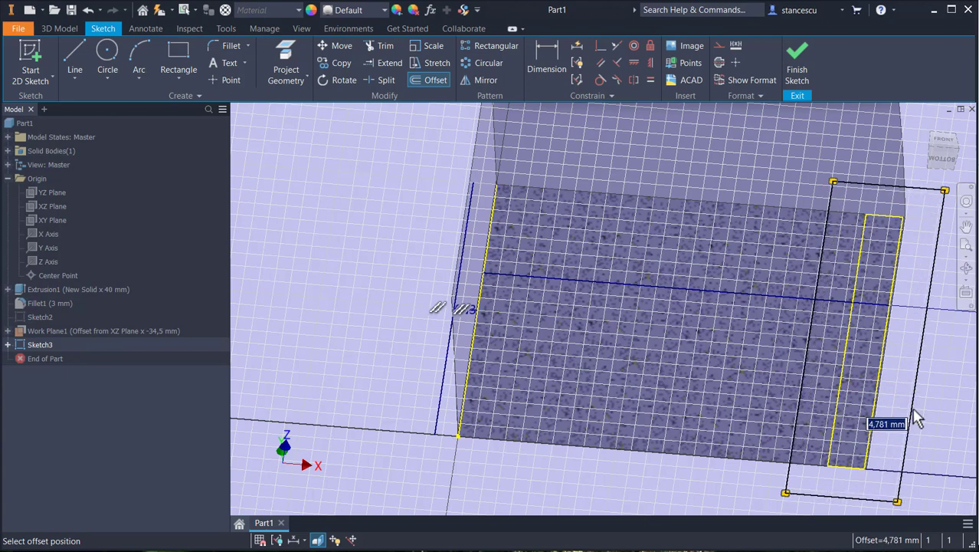
pyautogui.write('0')
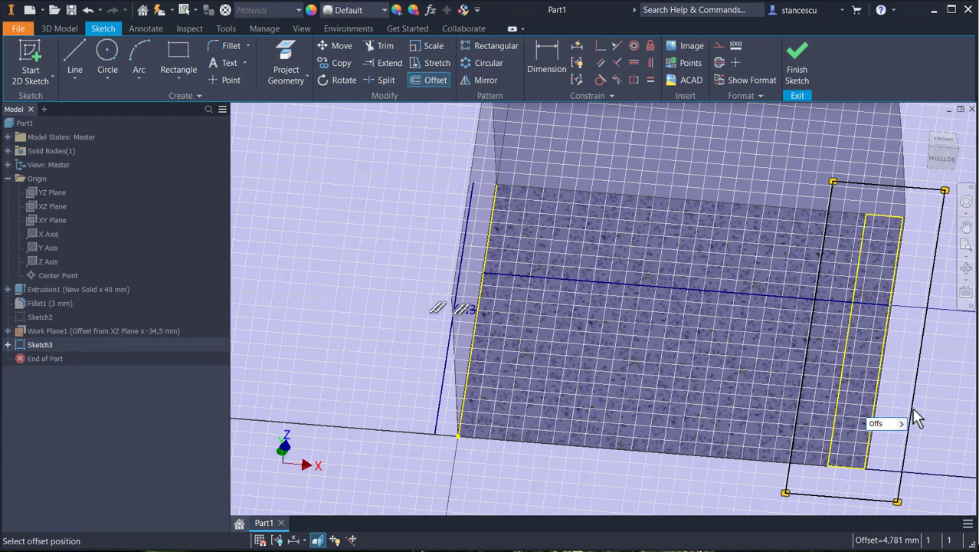
pyautogui.press('Return')
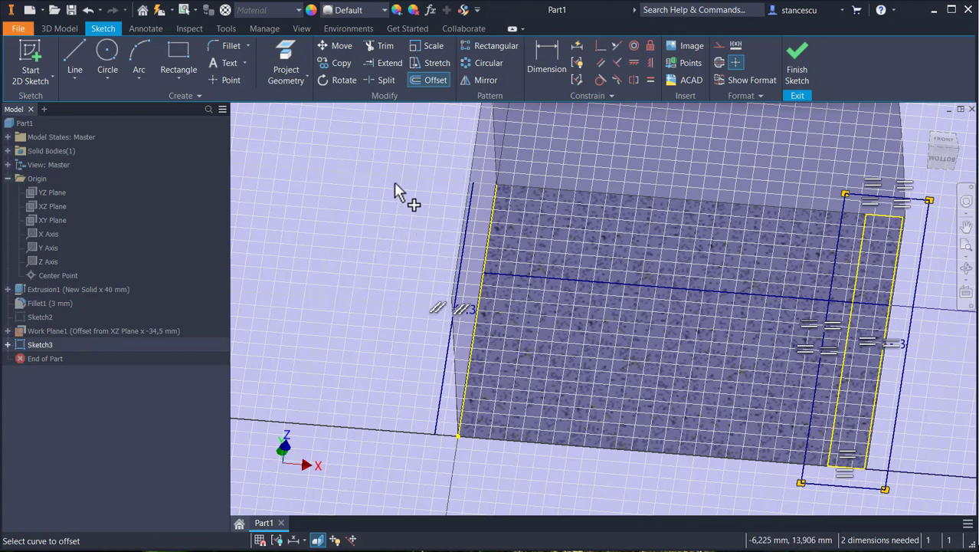
# Step: Place a sketch point above the cross line and dimension it 32 mm from the base edge
pyautogui.click(232, 78)
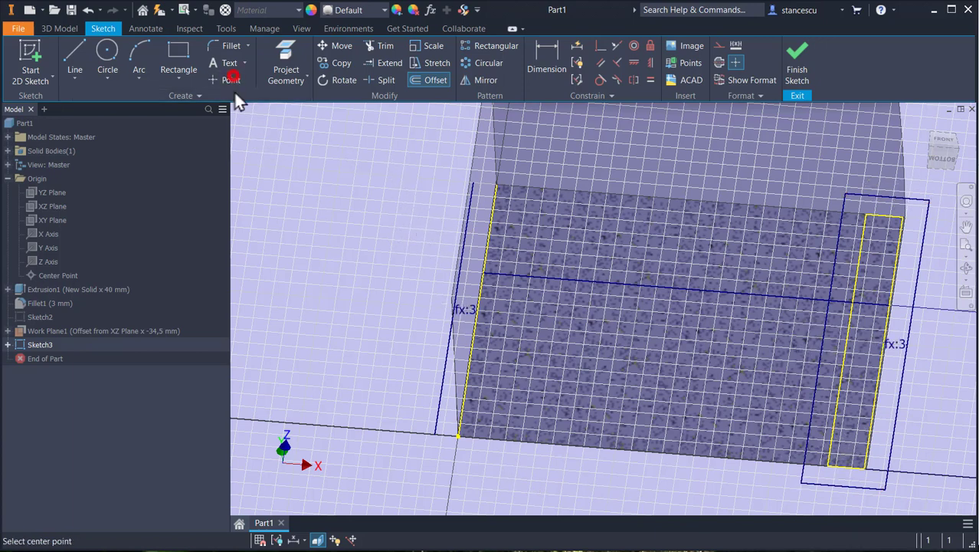
pyautogui.click(622, 230)
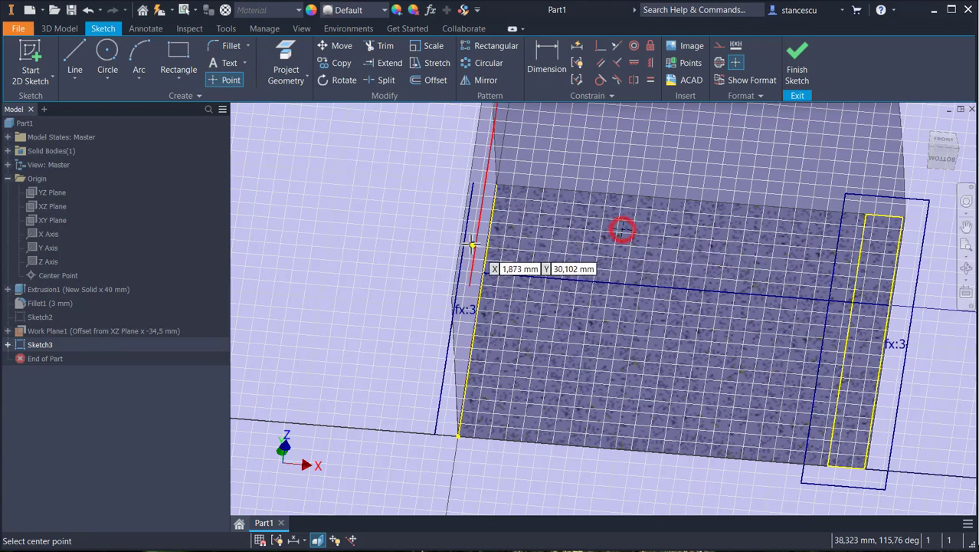
pyautogui.click(545, 65)
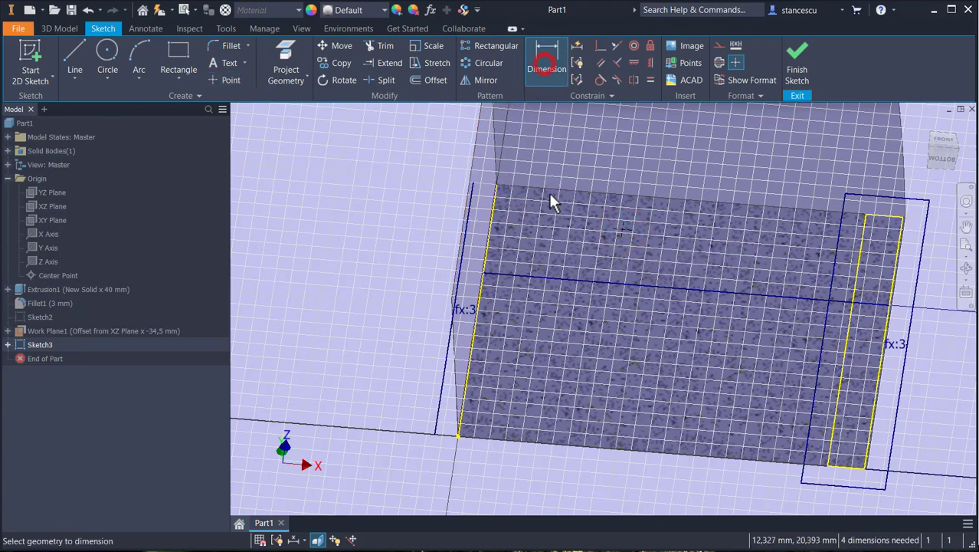
pyautogui.click(626, 229)
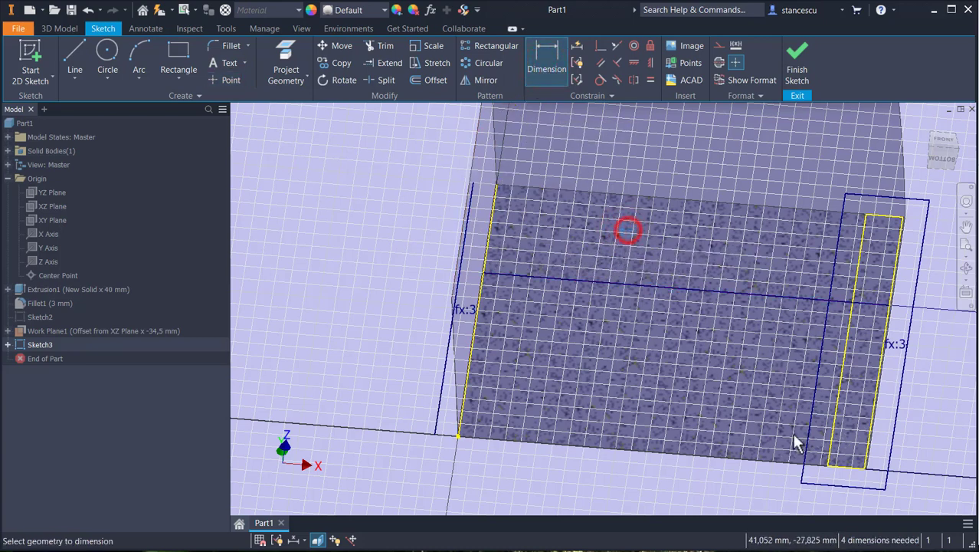
pyautogui.click(844, 468)
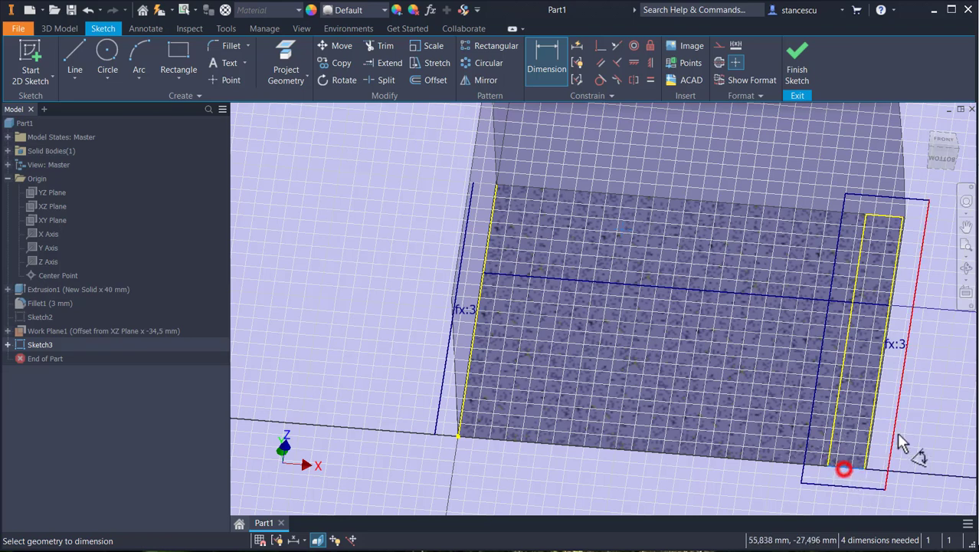
pyautogui.click(941, 393)
pyautogui.write('3')
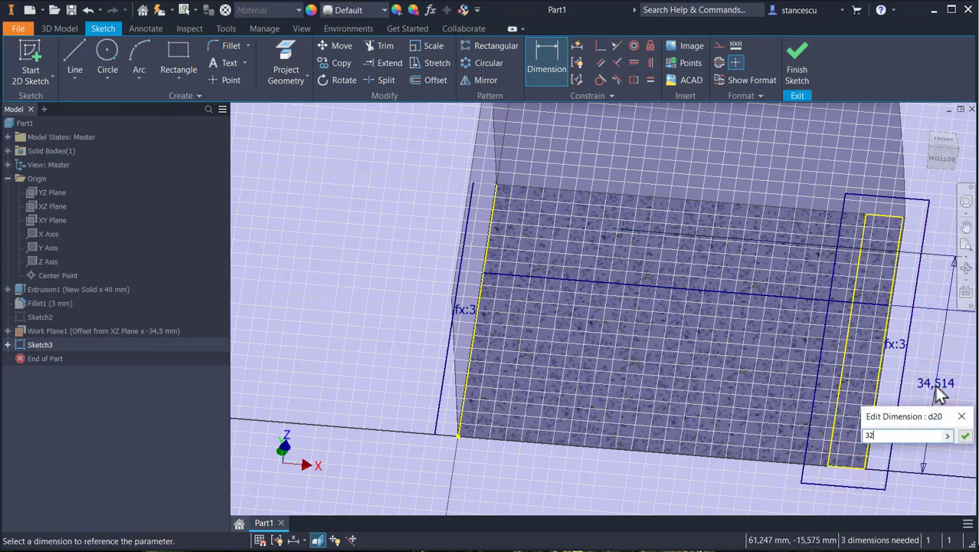
pyautogui.write('2')
pyautogui.press('Return')
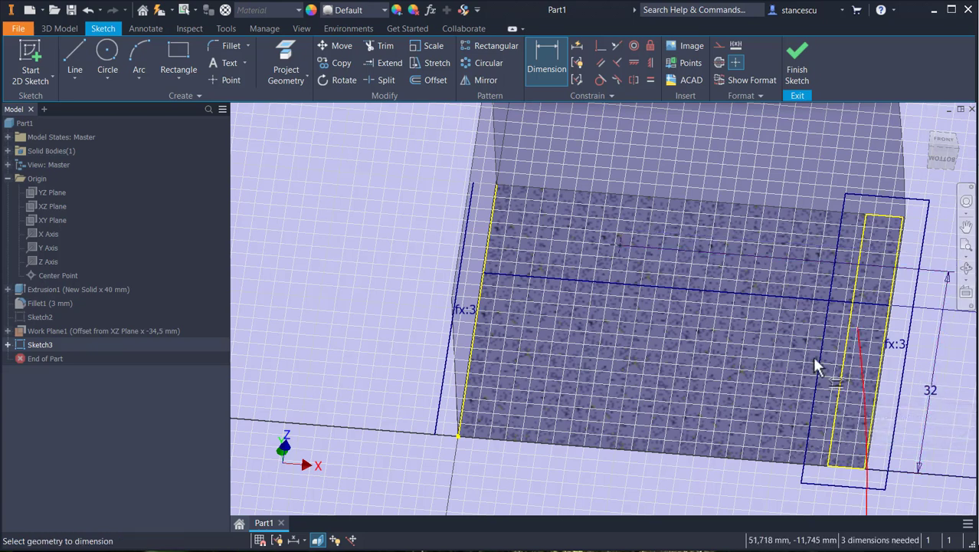
# Step: Dimension the sketch point 31 mm from the projected side edge at the origin
pyautogui.click(621, 249)
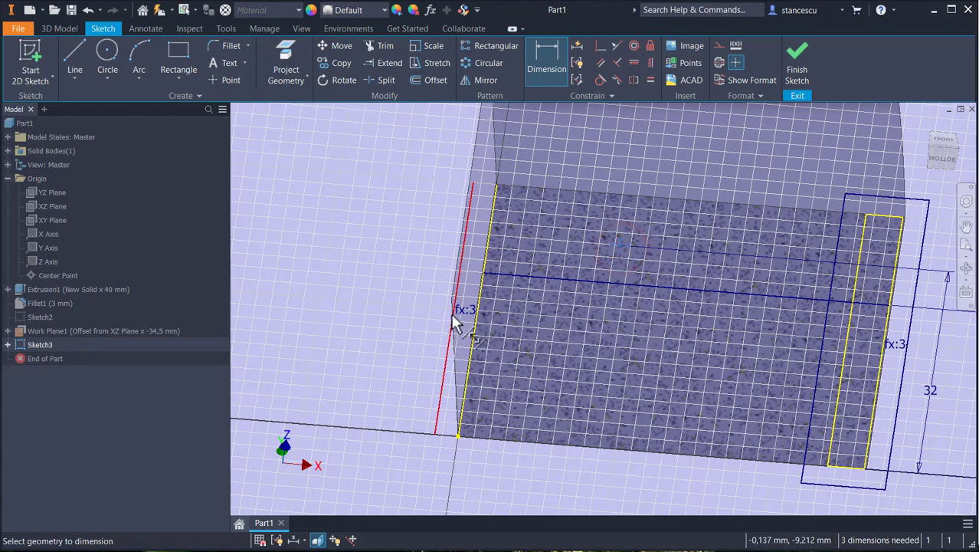
pyautogui.click(485, 295)
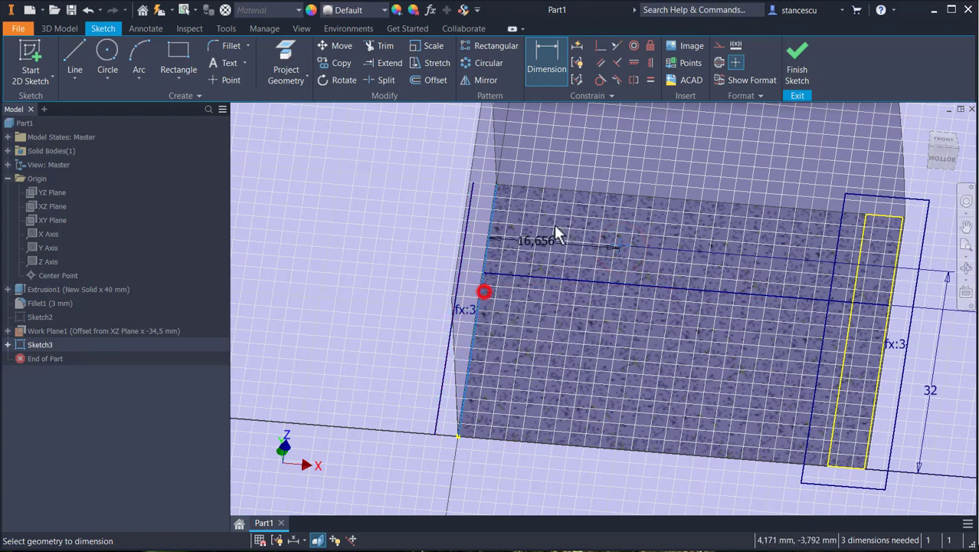
pyautogui.click(582, 129)
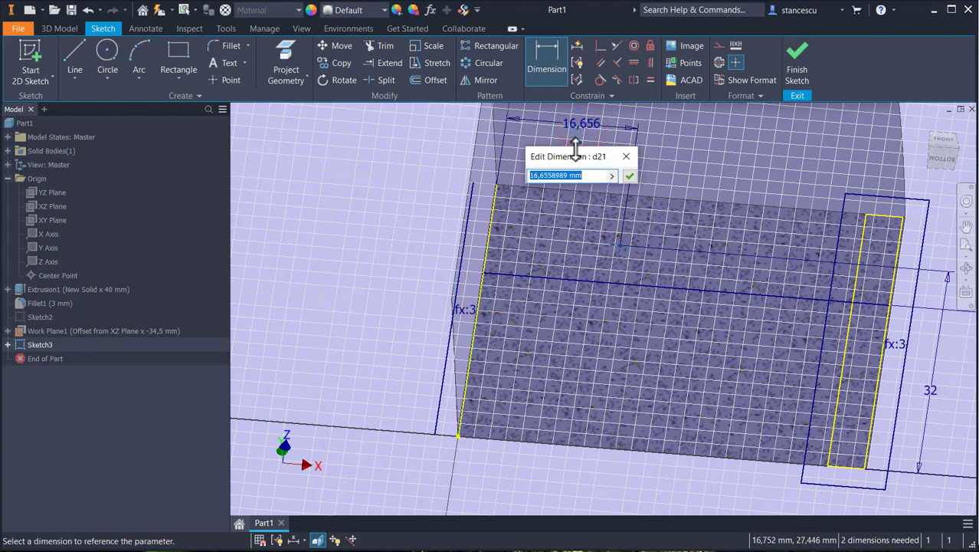
pyautogui.write('3')
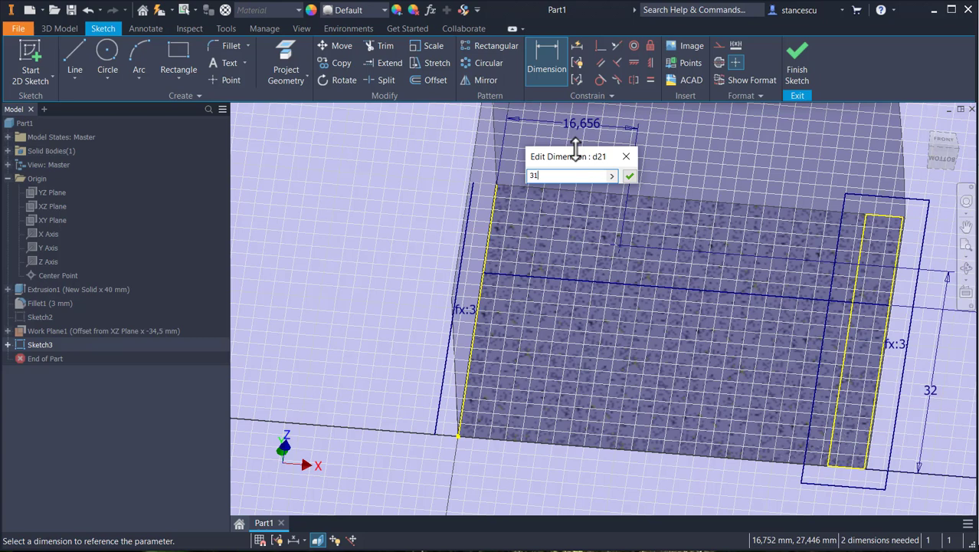
pyautogui.write('1')
pyautogui.press('Return')
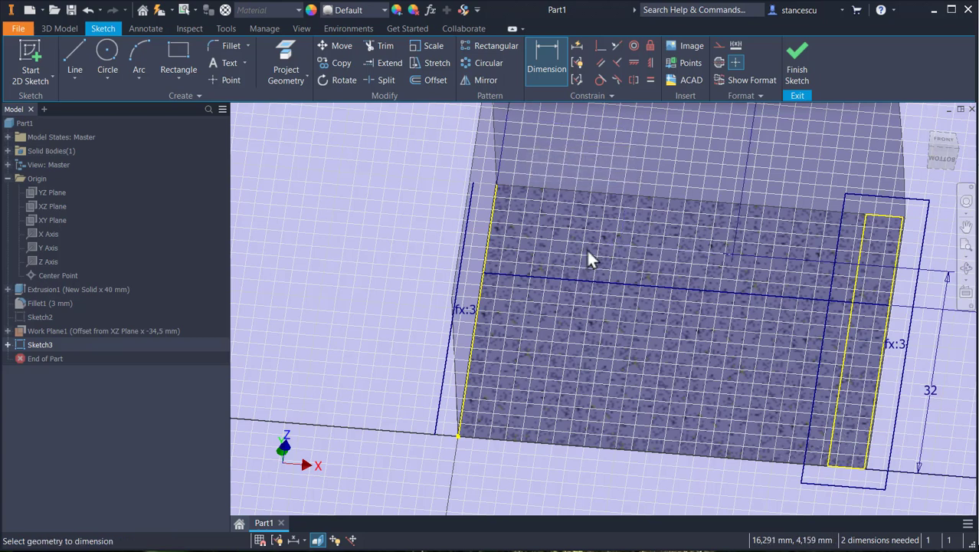
# Step: Draw an interpolation spline from one end of the cross line through the sketch point to the line's other end
pyautogui.scroll(-3, 589, 242)
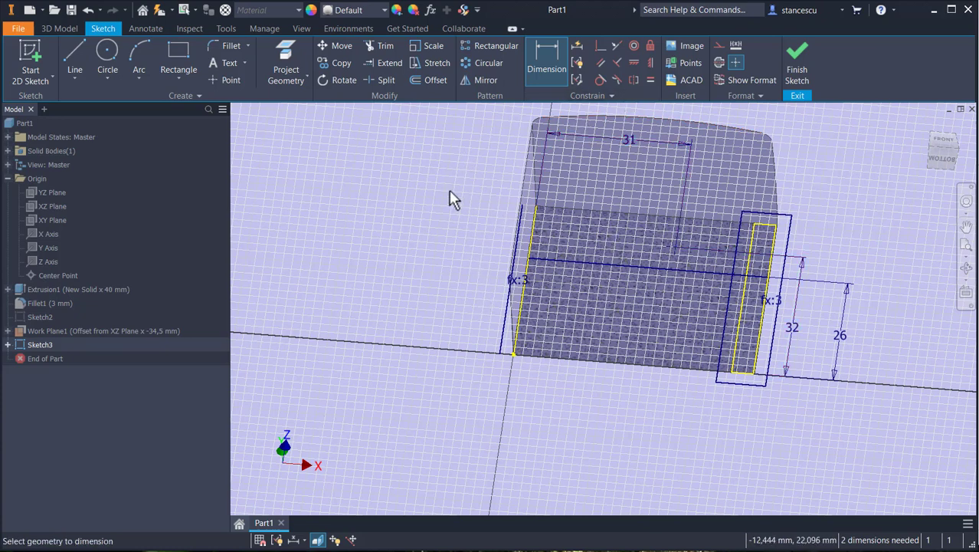
pyautogui.click(75, 69)
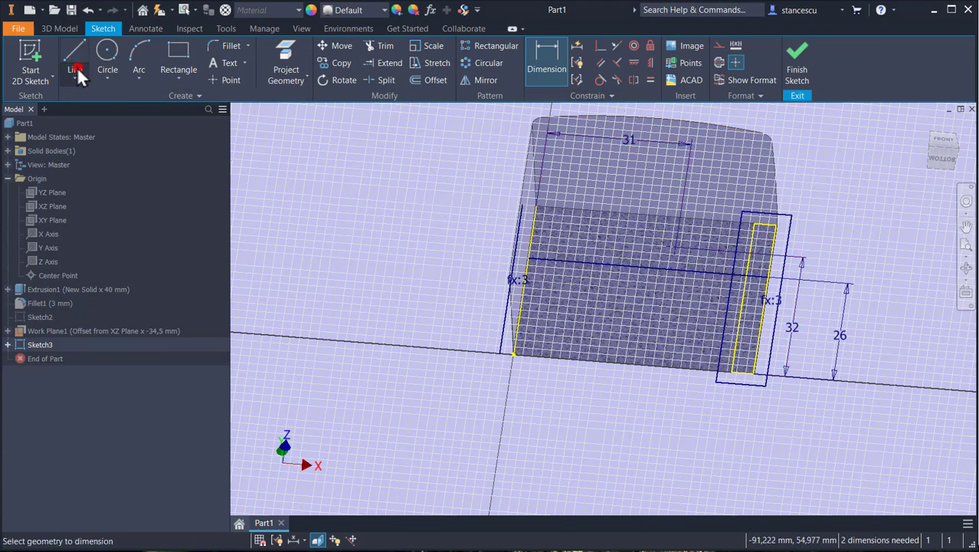
pyautogui.click(91, 161)
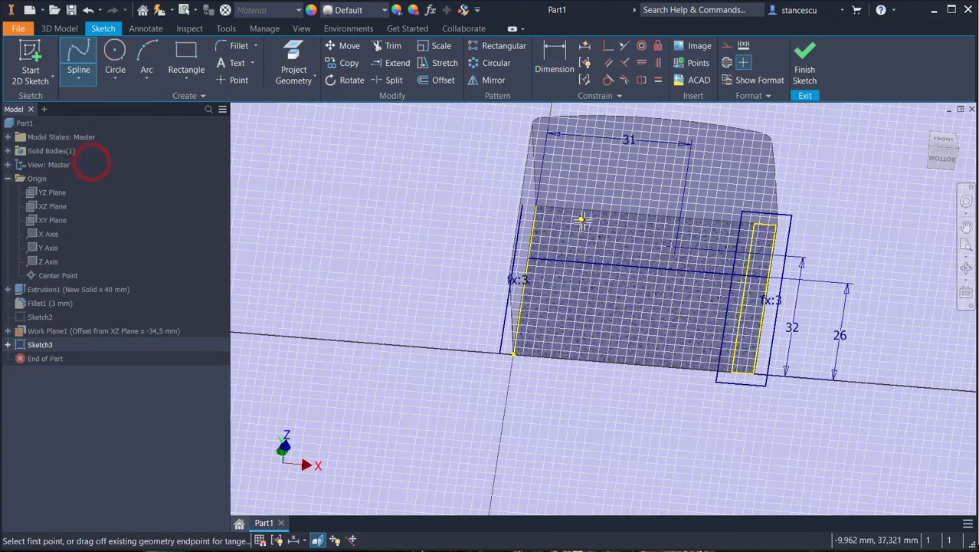
pyautogui.click(529, 257)
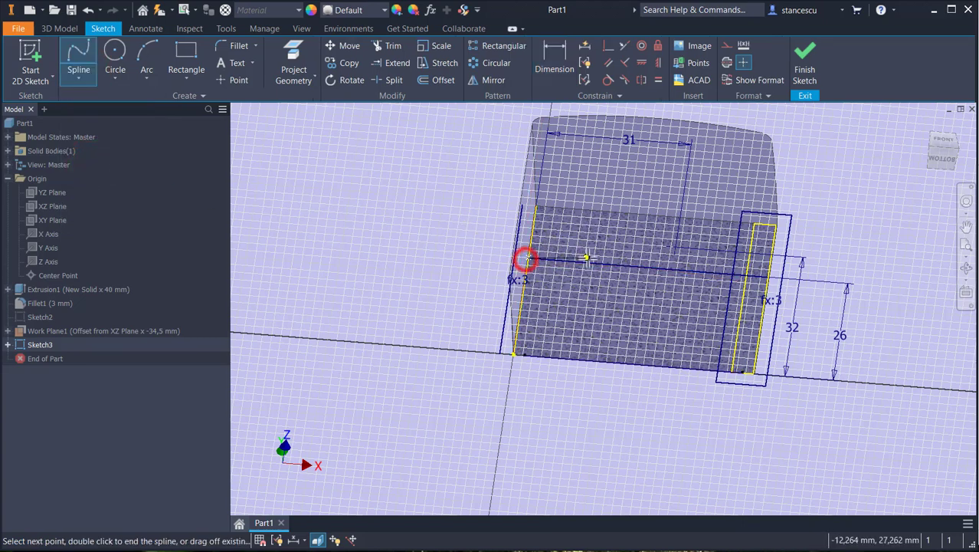
pyautogui.click(676, 247)
pyautogui.scroll(3, 768, 275)
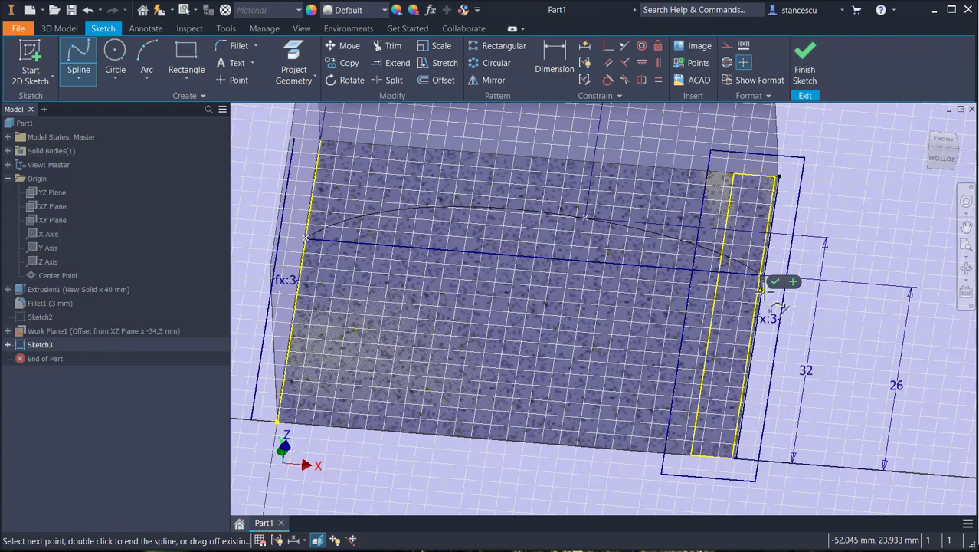
pyautogui.click(778, 283)
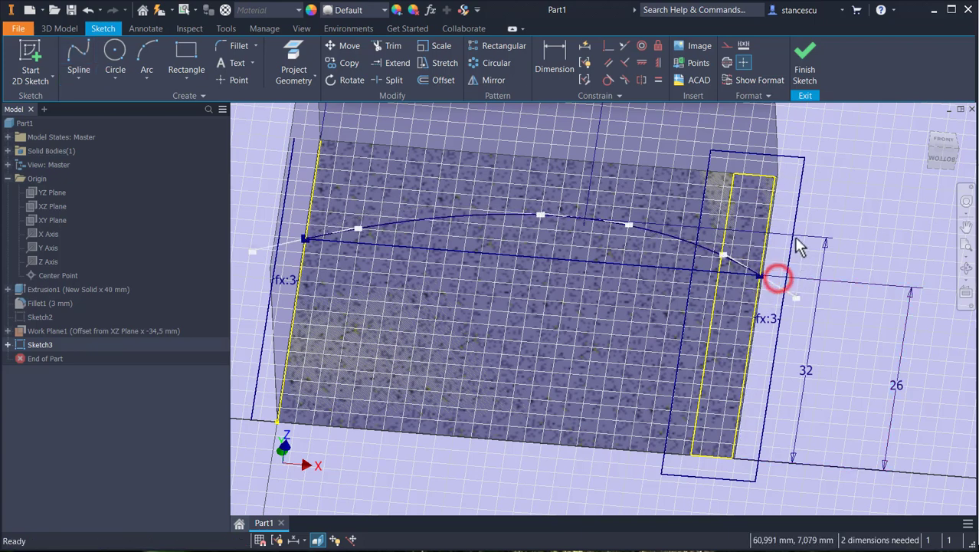
# Step: Extend both ends of the interpolation spline to the offset boundary lines on either side of the base
pyautogui.click(404, 67)
pyautogui.click(323, 235)
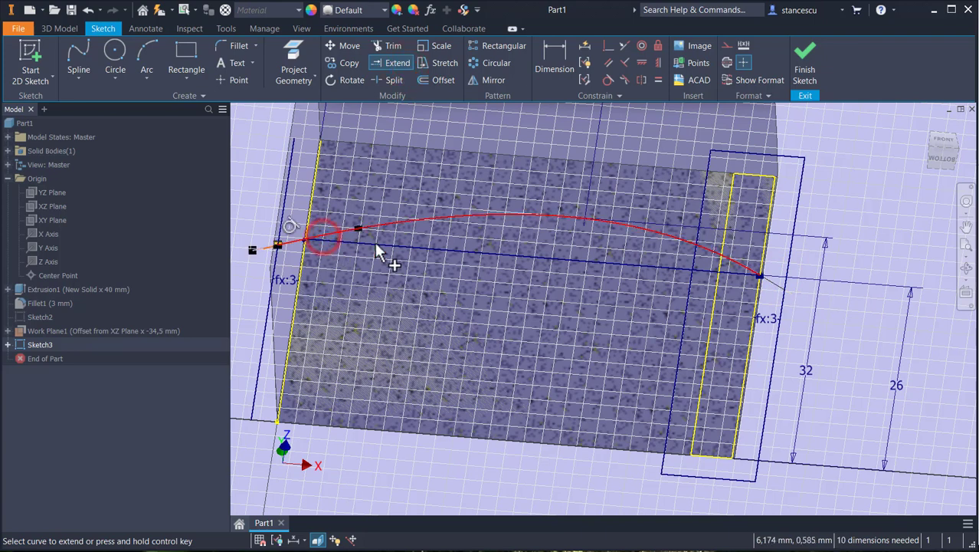
pyautogui.click(732, 262)
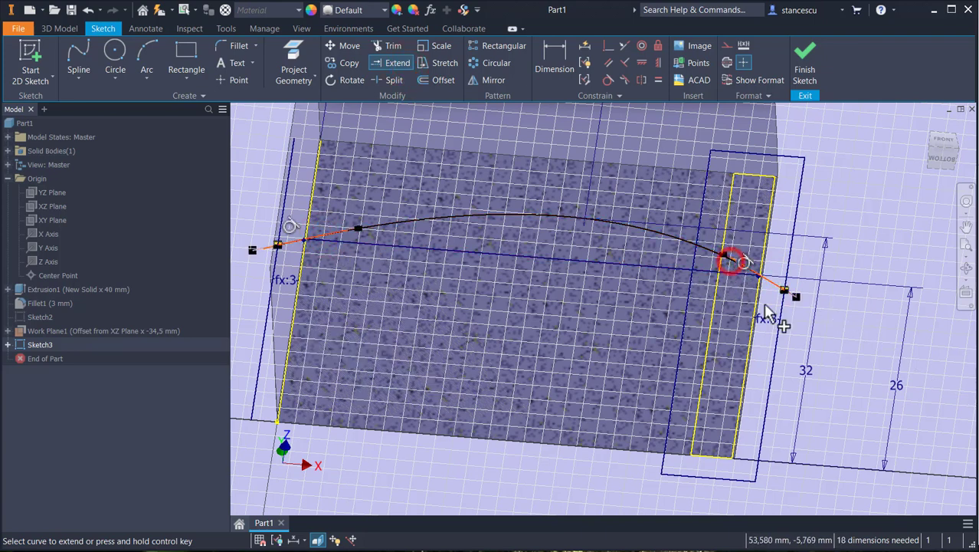
pyautogui.press('Escape')
pyautogui.click(873, 193)
# Step: Convert all the sketch geometry except the extended spline to construction lines
pyautogui.scroll(-3, 874, 217)
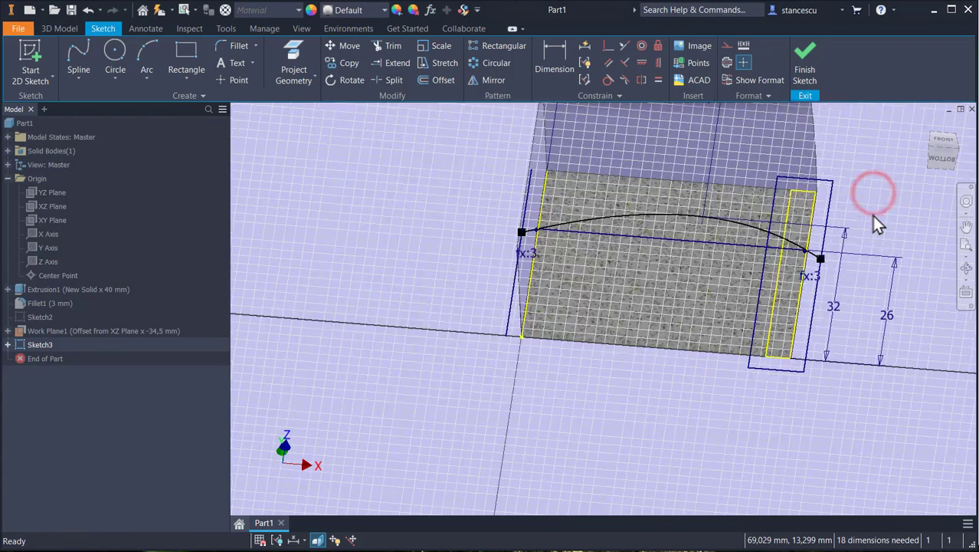
pyautogui.scroll(4, 872, 216)
pyautogui.scroll(-3, 872, 215)
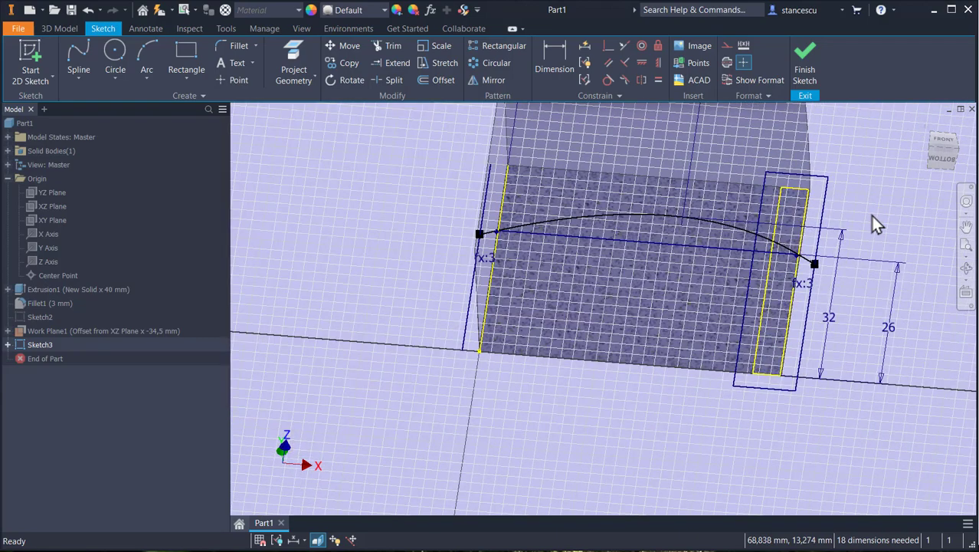
pyautogui.keyDown('shift'); pyautogui.moveTo(870, 215); pyautogui.dragTo(699, 446, button='middle'); pyautogui.keyUp('shift')
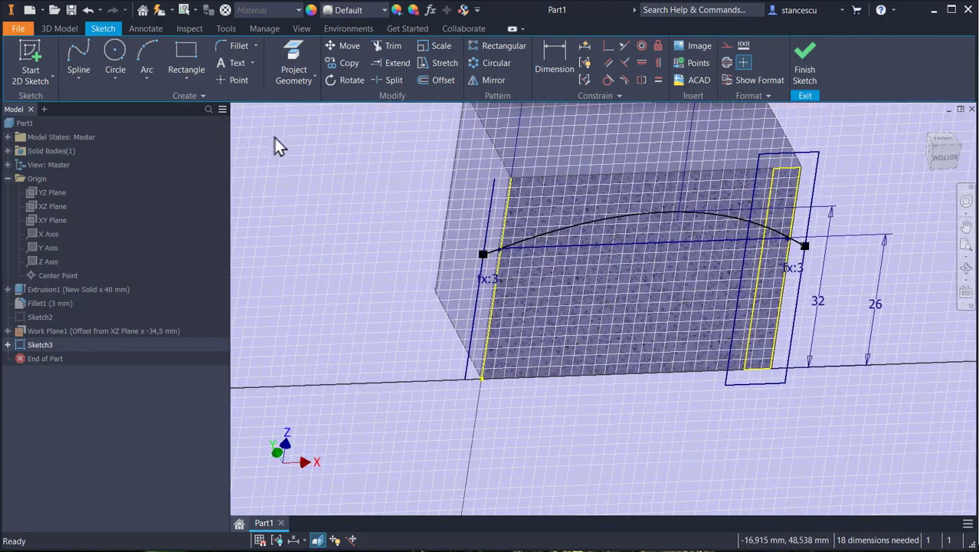
pyautogui.moveTo(375, 115)
pyautogui.mouseDown()
pyautogui.moveTo(693, 338)
pyautogui.moveTo(864, 417)
pyautogui.moveTo(890, 448)
pyautogui.mouseUp()
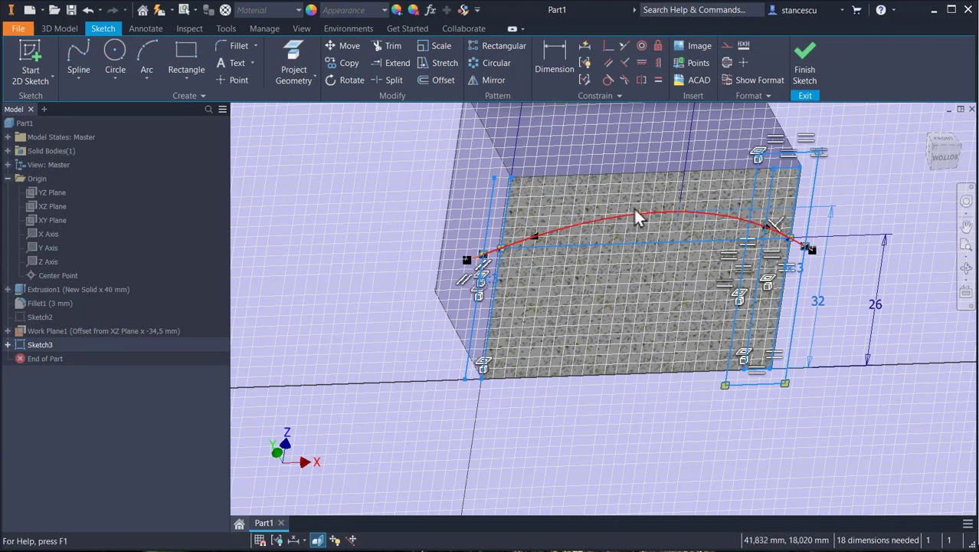
pyautogui.keyDown('shift'); pyautogui.click(641, 213); pyautogui.keyUp('shift')
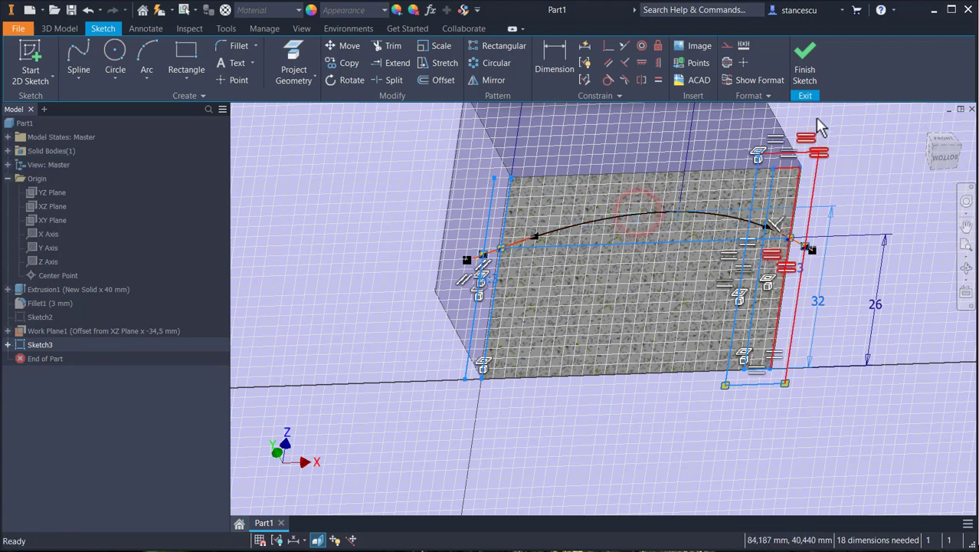
pyautogui.click(727, 45)
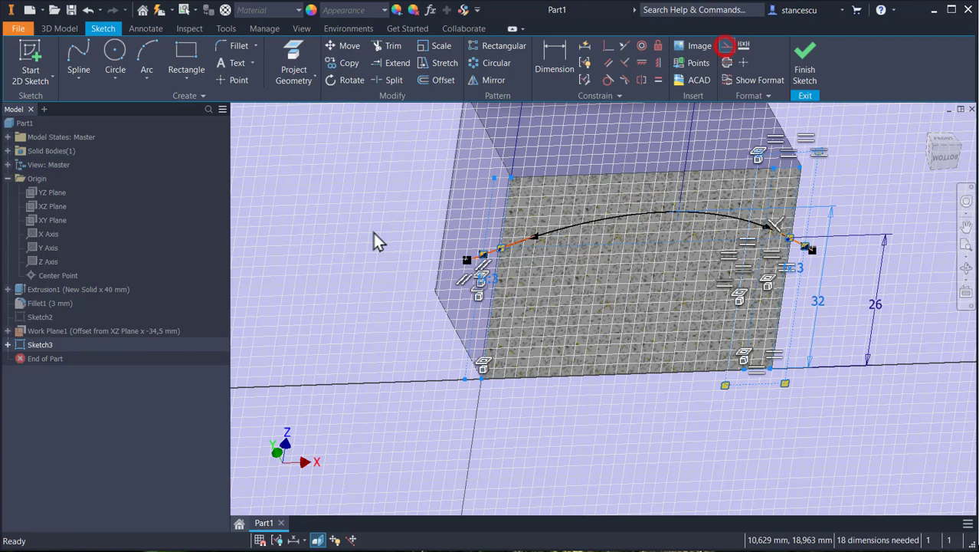
pyautogui.click(330, 211)
pyautogui.click(326, 250)
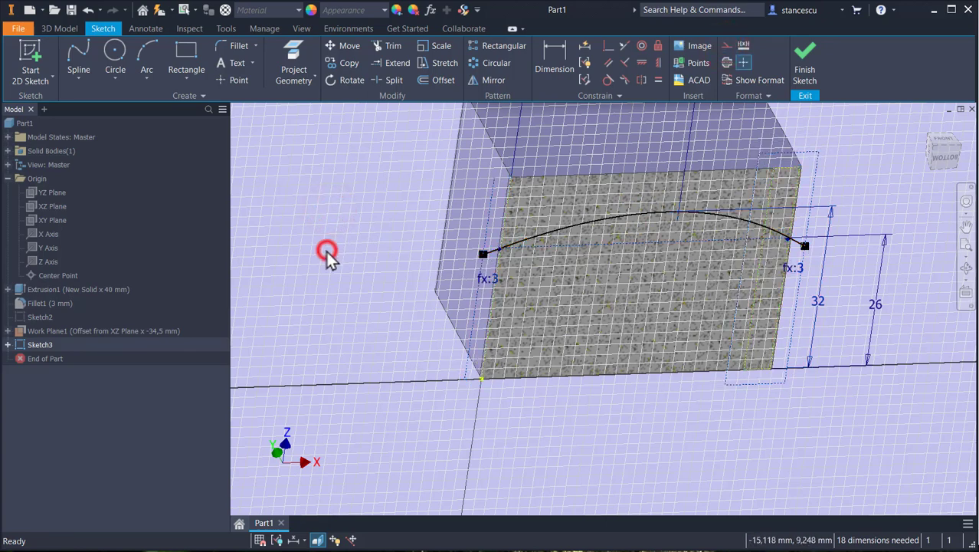
# Step: Finish the spline sketch and hide the work plane offset from the XZ plane
pyautogui.click(807, 63)
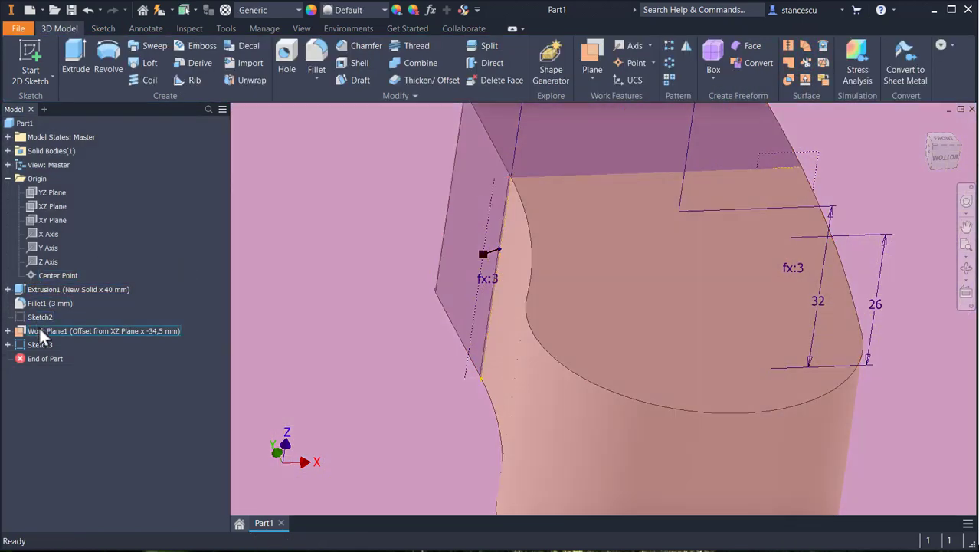
pyautogui.rightClick(42, 336)
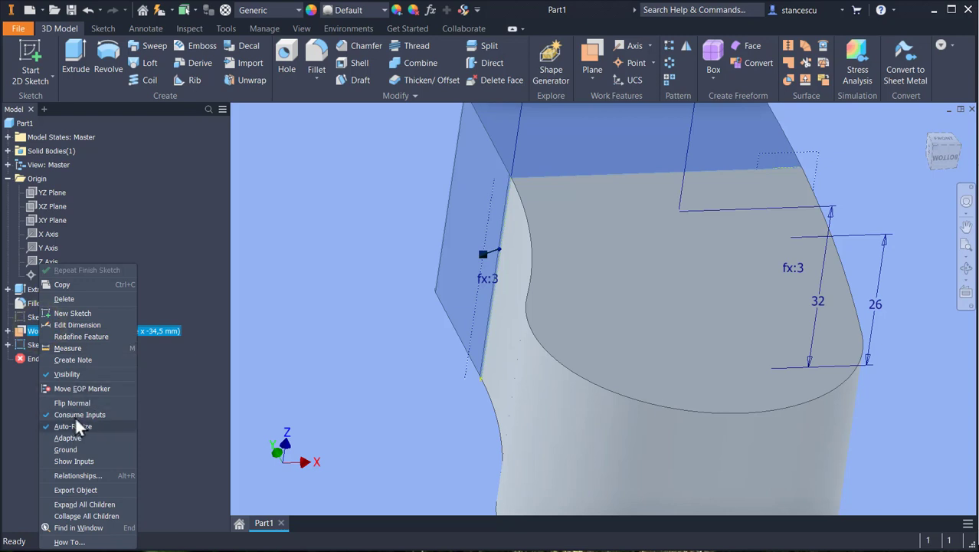
pyautogui.click(76, 375)
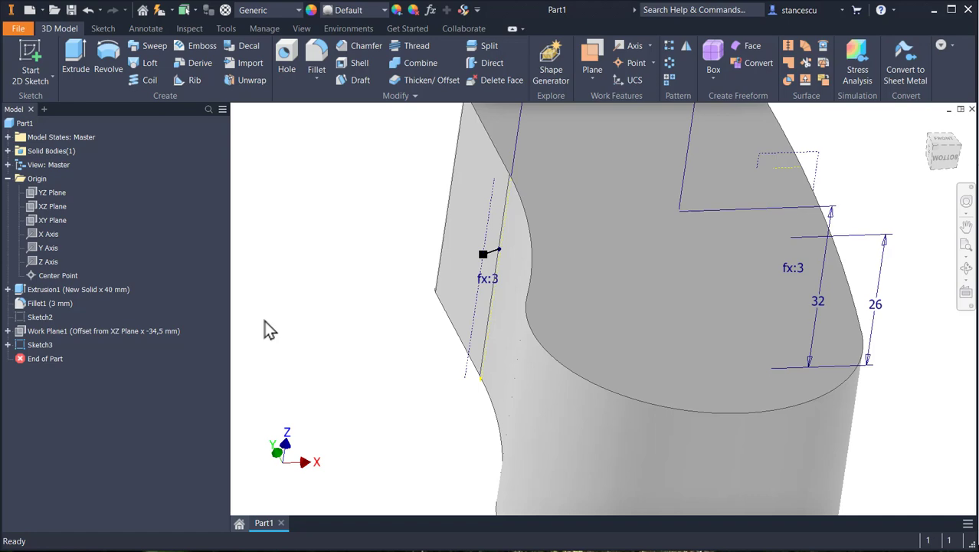
# Step: Hide Sketch3, the arc profile sketch on Work Plane1
pyautogui.press('F6')
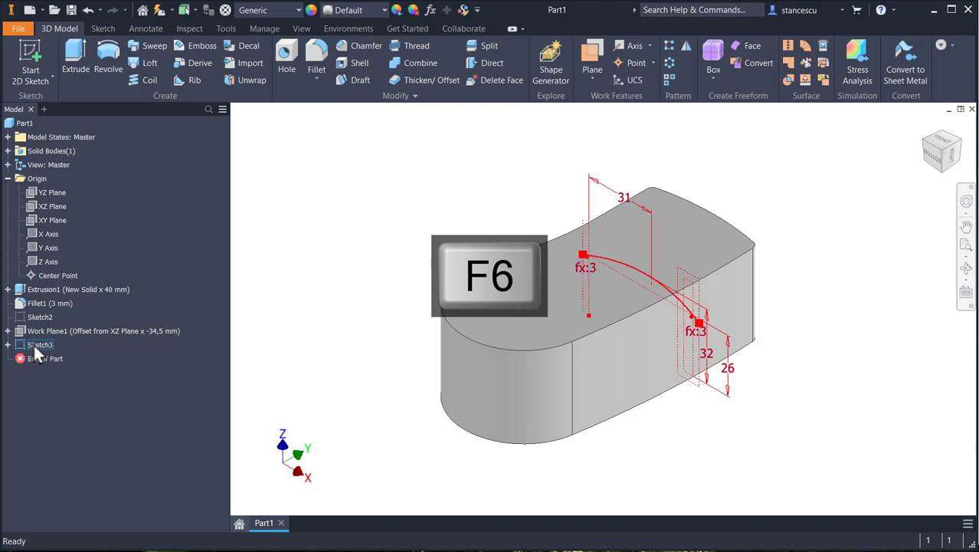
pyautogui.rightClick(36, 344)
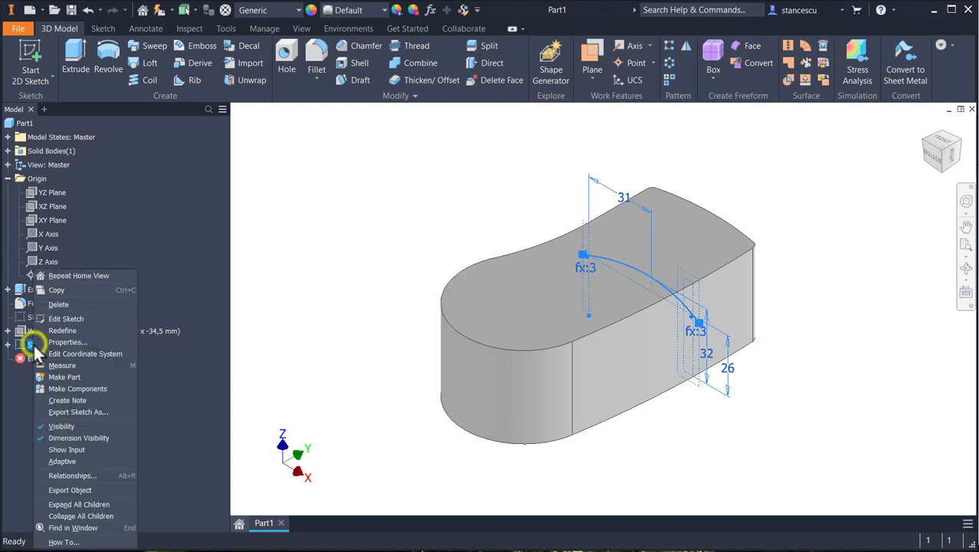
pyautogui.click(56, 425)
pyautogui.click(386, 265)
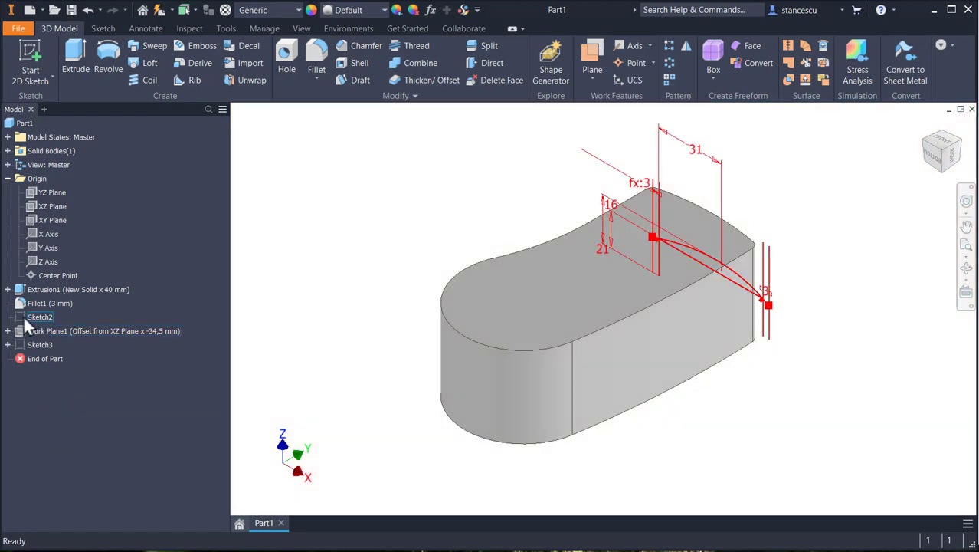
# Step: Convert all of Sketch2's geometry except the arc to construction geometry and finish the sketch
pyautogui.doubleClick(35, 317)
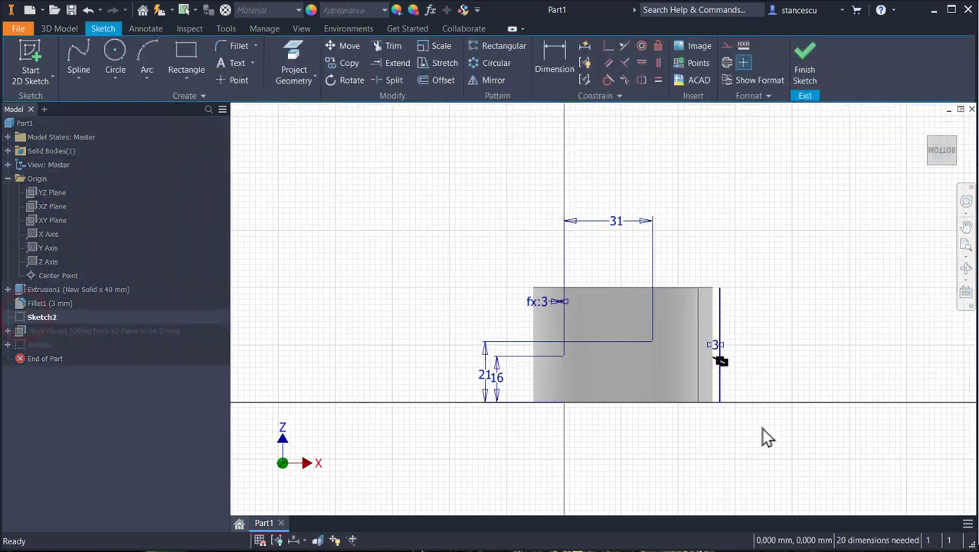
pyautogui.press('F7')
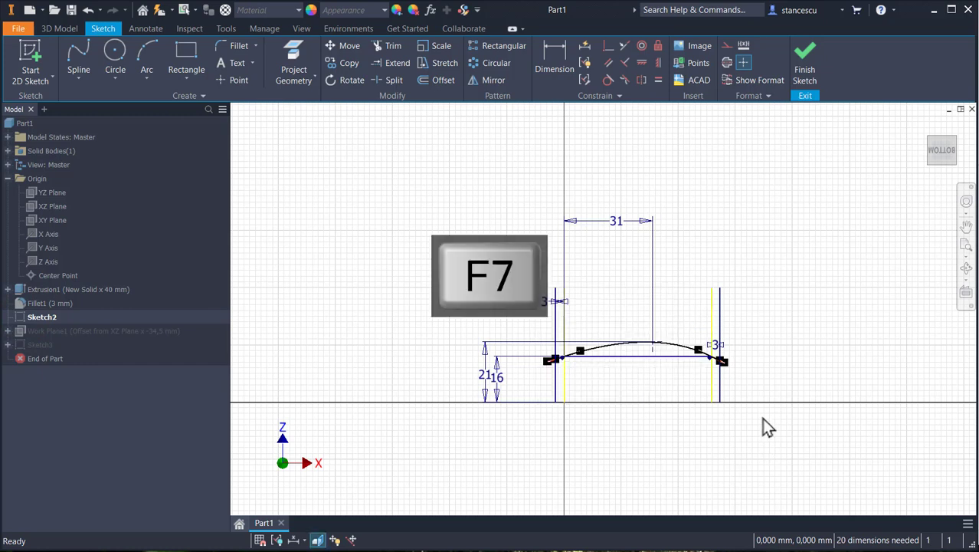
pyautogui.moveTo(414, 239)
pyautogui.mouseDown()
pyautogui.moveTo(776, 430)
pyautogui.moveTo(793, 460)
pyautogui.mouseUp()
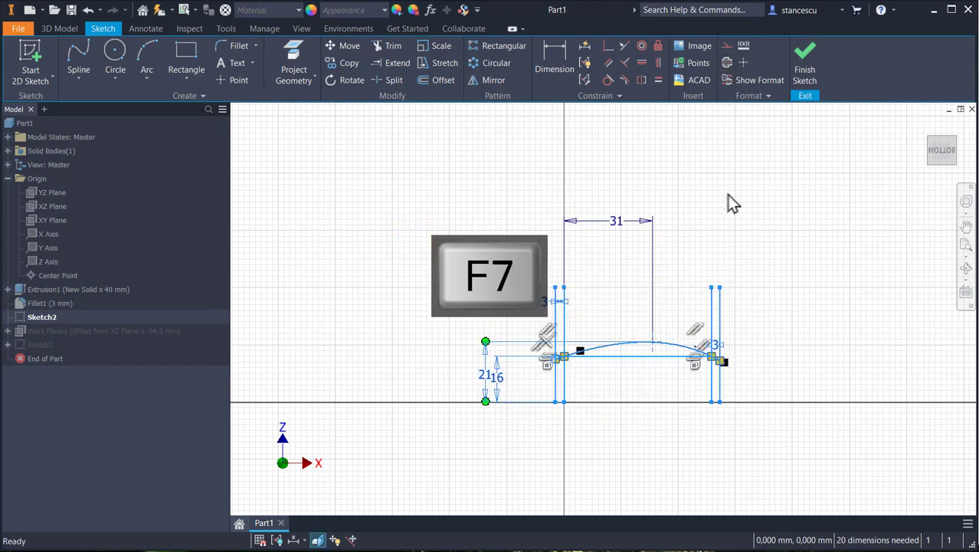
pyautogui.click(674, 345)
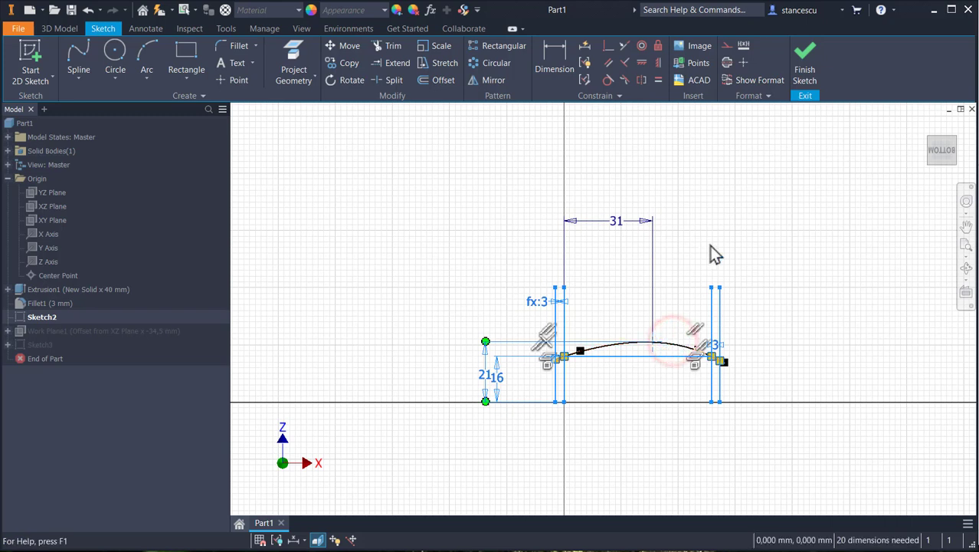
pyautogui.click(729, 45)
pyautogui.click(804, 60)
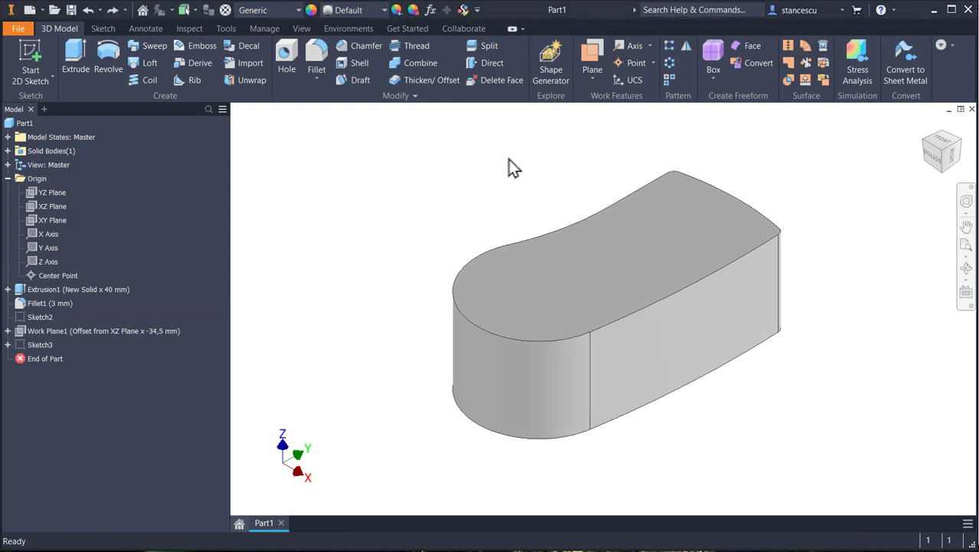
# Step: Create a work plane at 90° to the large flat face, through an axis joining the two vertices where the rounded end meets the sides
pyautogui.click(599, 55)
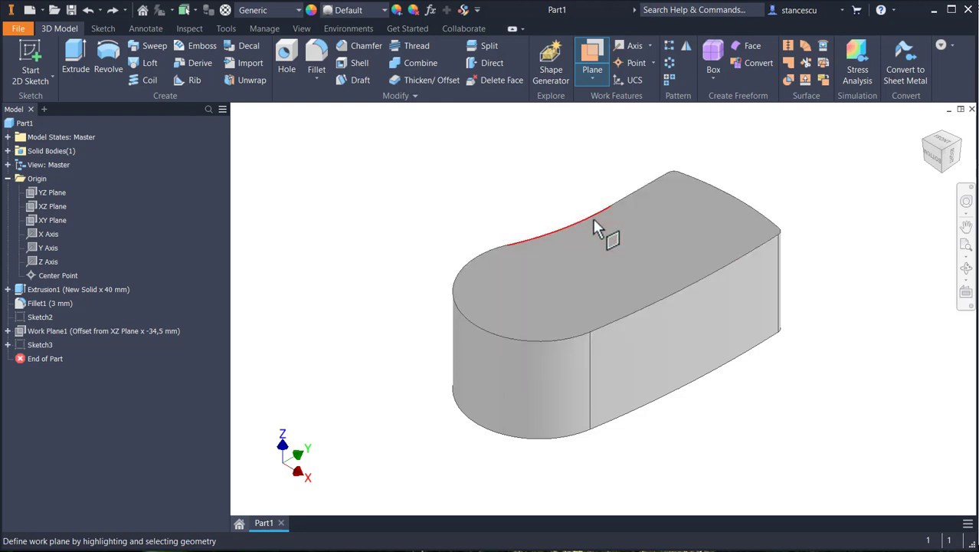
pyautogui.rightClick(434, 148)
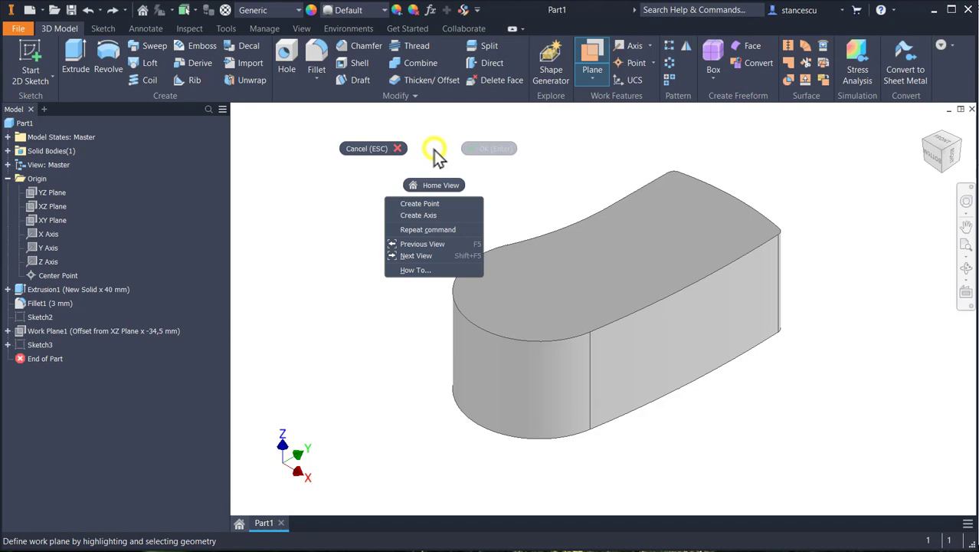
pyautogui.click(445, 215)
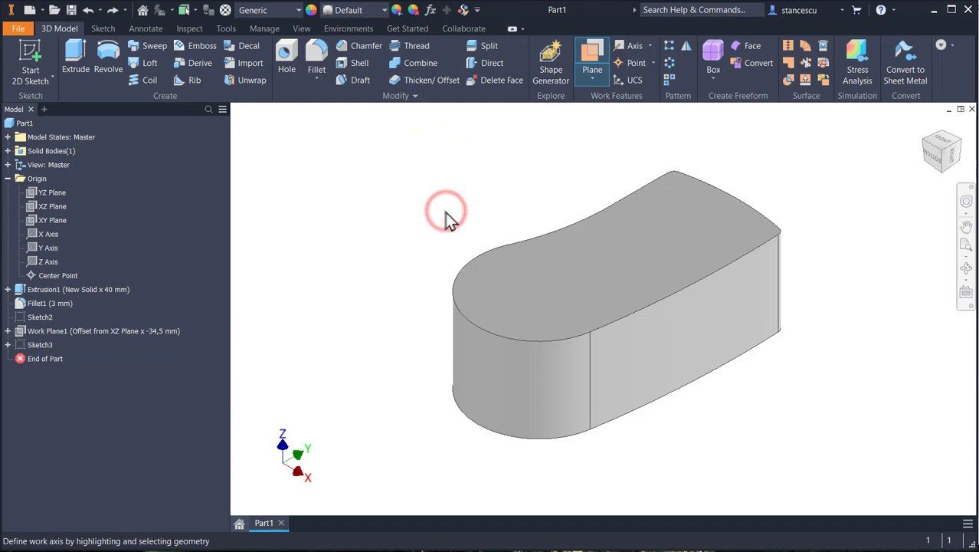
pyautogui.rightClick(516, 179)
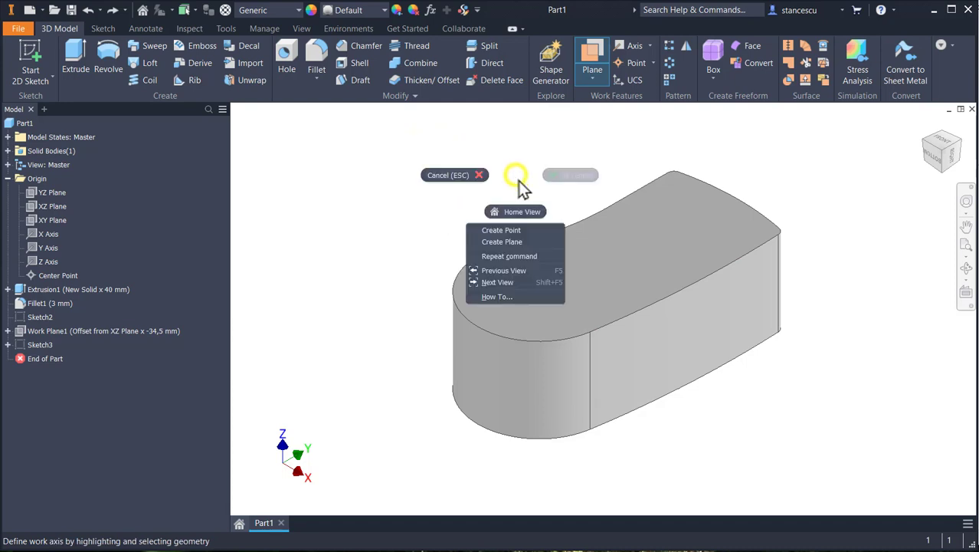
pyautogui.click(507, 230)
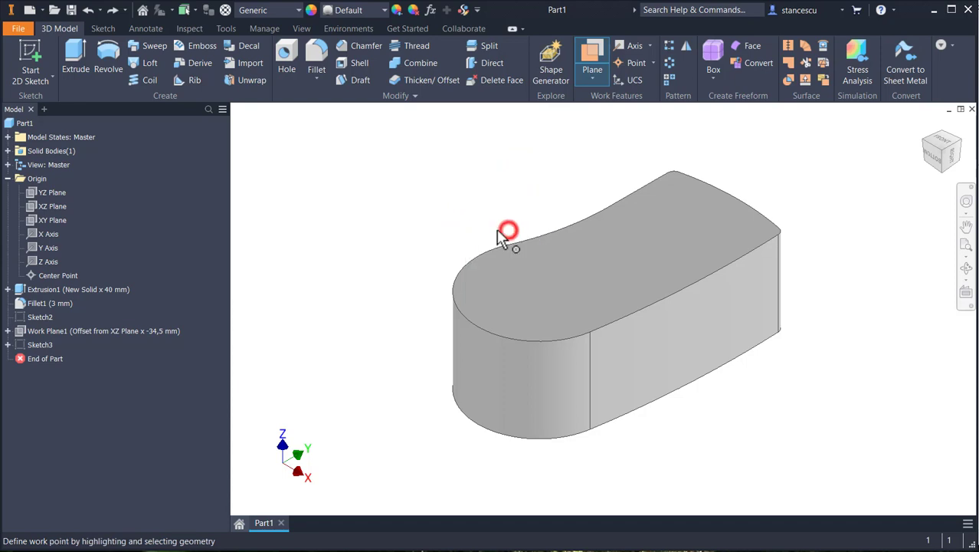
pyautogui.click(594, 332)
pyautogui.rightClick(466, 165)
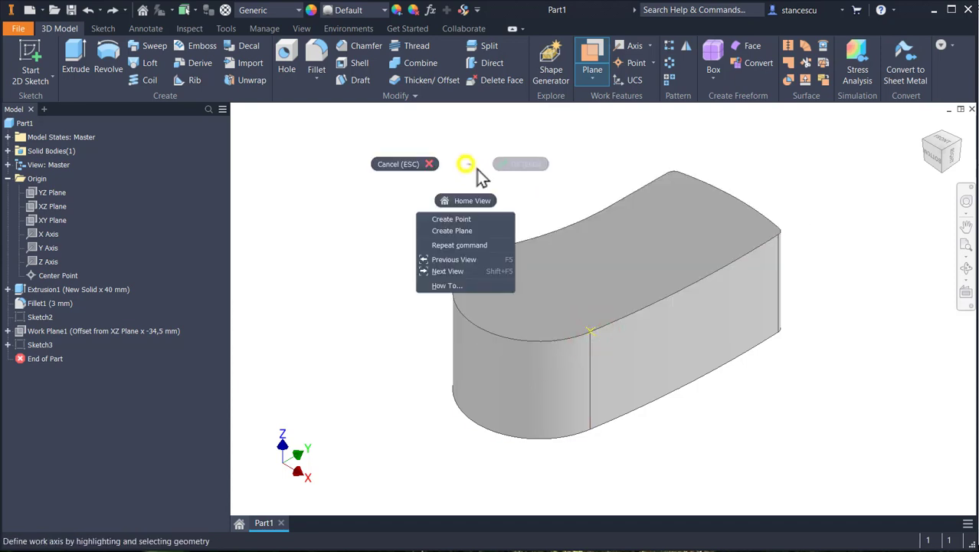
pyautogui.click(470, 219)
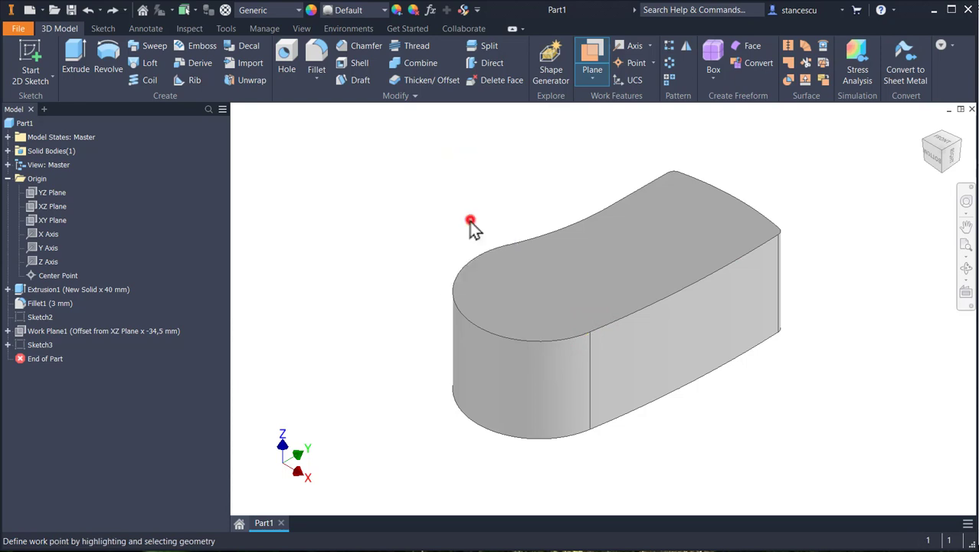
pyautogui.click(508, 246)
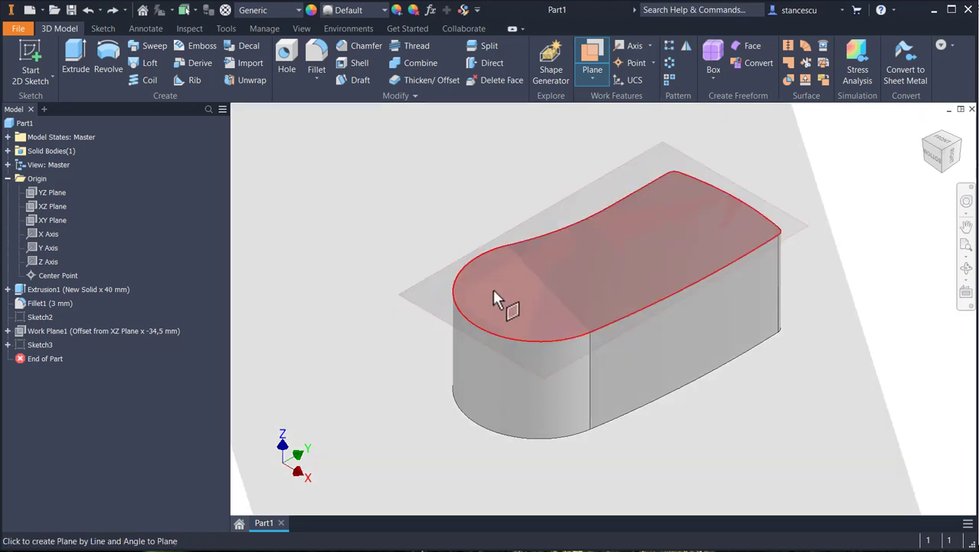
pyautogui.click(493, 291)
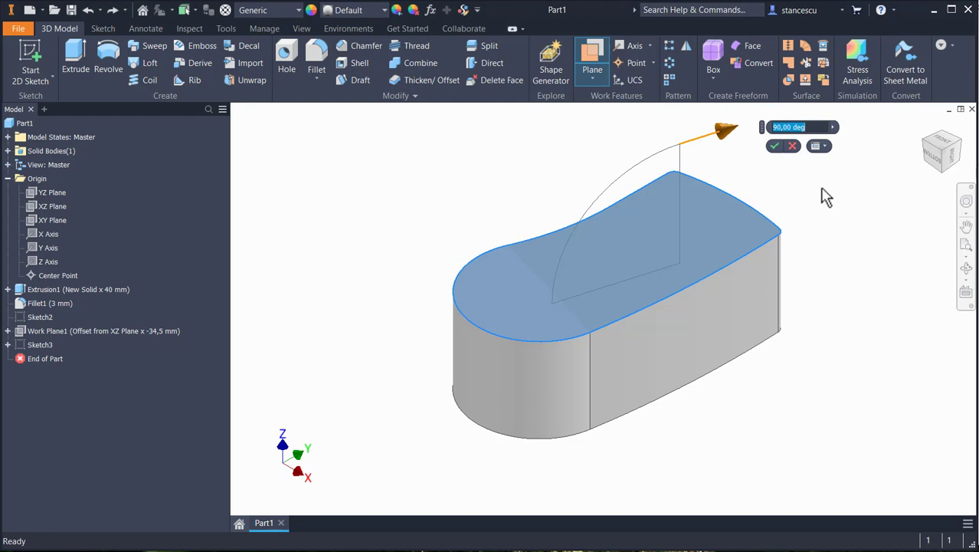
pyautogui.click(774, 146)
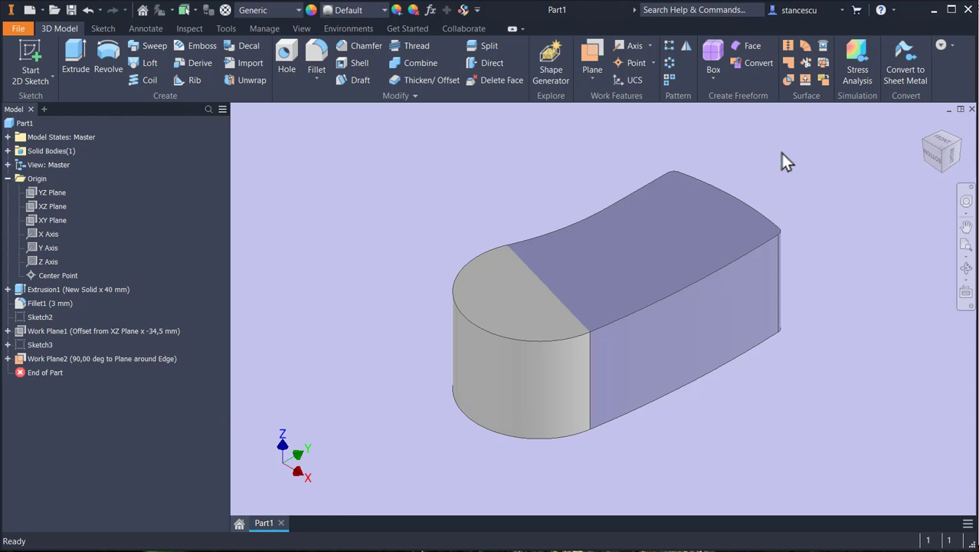
# Step: Start a new sketch on Work Plane2 and slice the graphics at the sketch plane
pyautogui.press('F6')
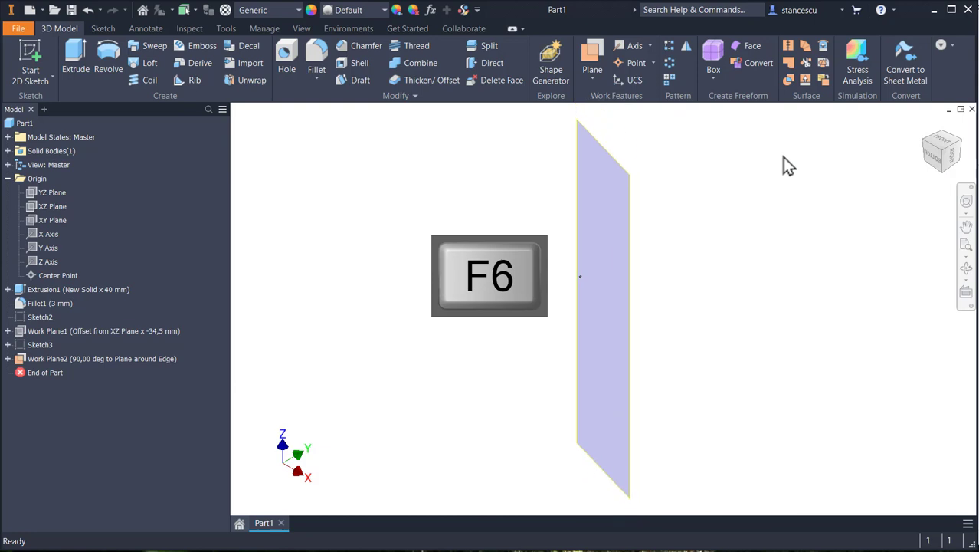
pyautogui.press('F5')
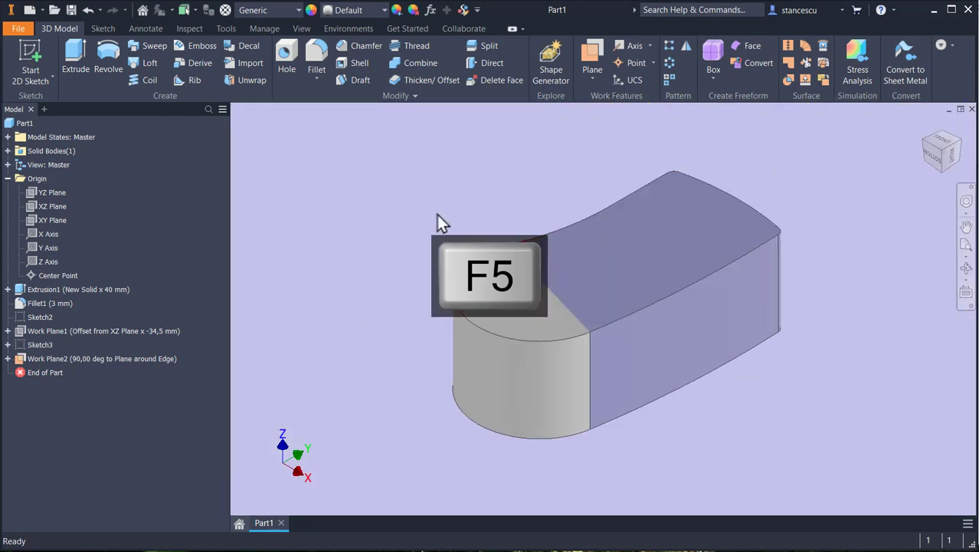
pyautogui.press('F6')
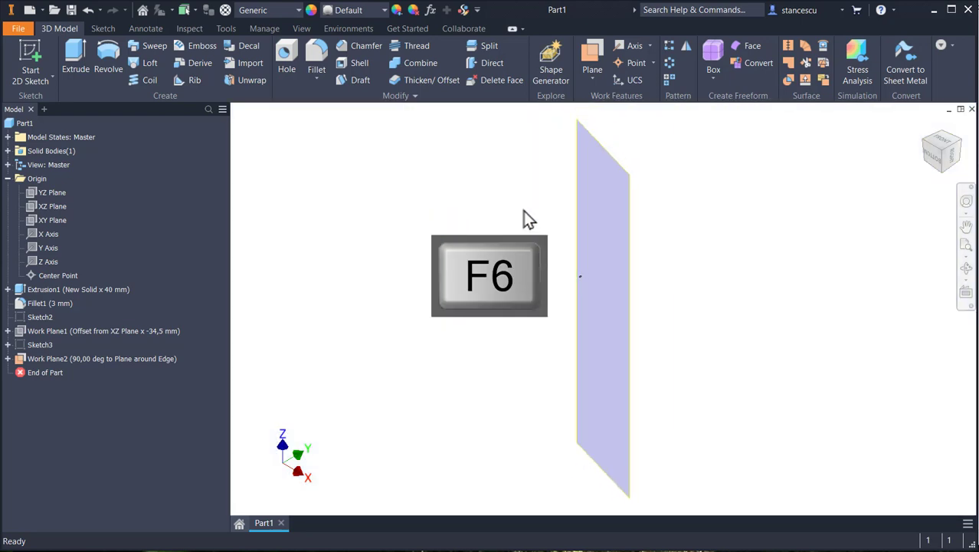
pyautogui.click(630, 201)
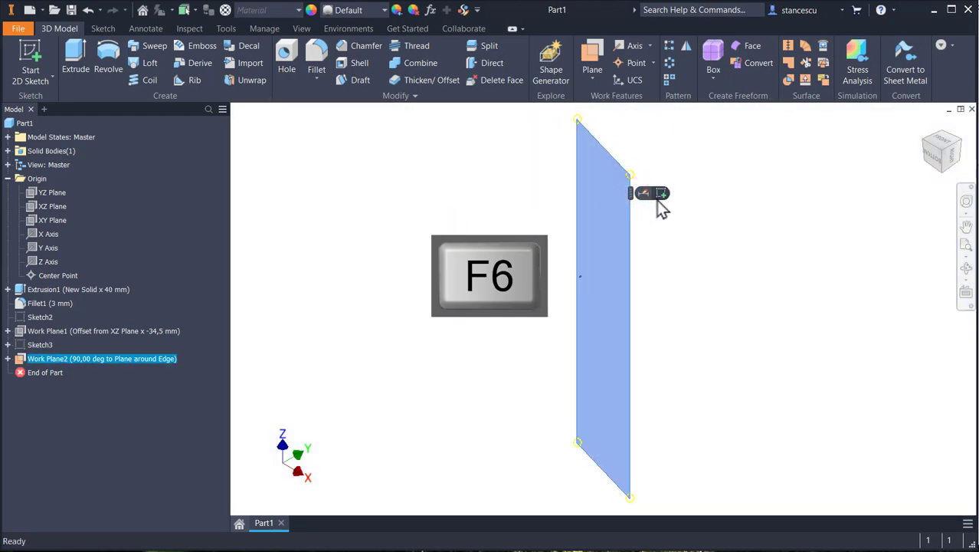
pyautogui.click(664, 193)
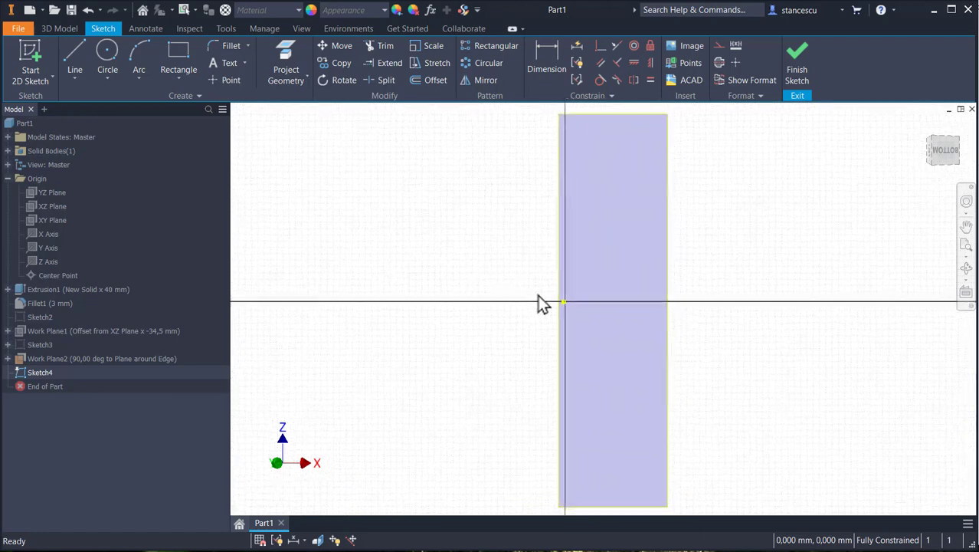
pyautogui.scroll(-10, 528, 280)
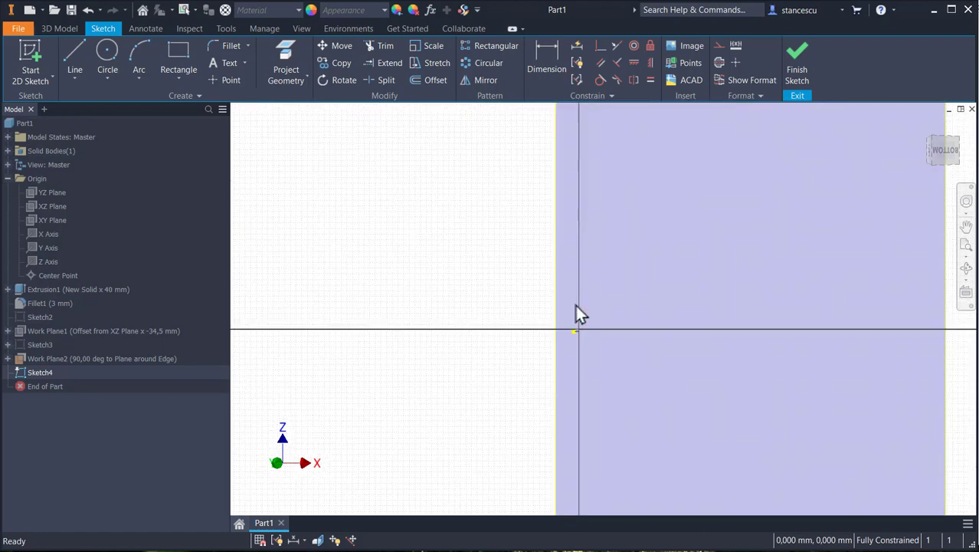
pyautogui.scroll(-6, 568, 357)
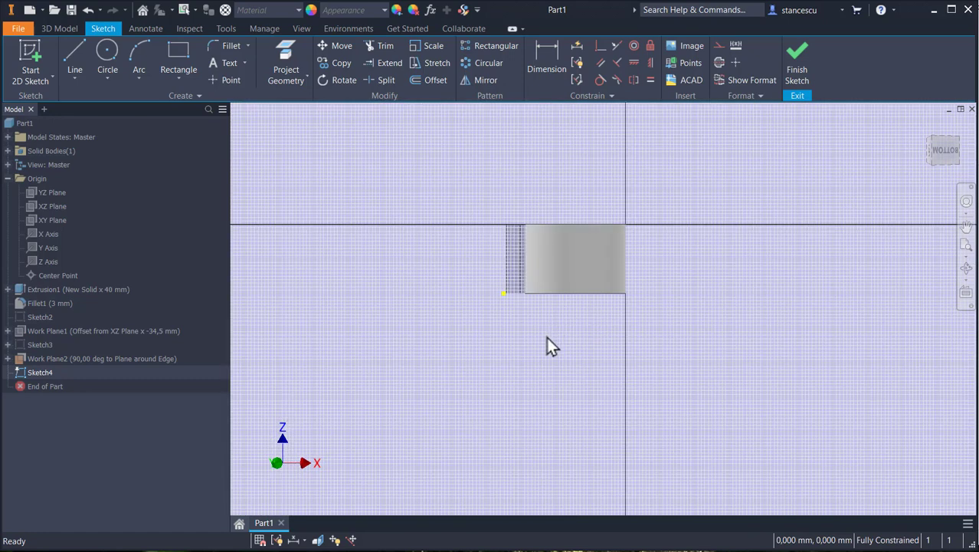
pyautogui.press('F7')
pyautogui.moveTo(594, 267); pyautogui.dragTo(623, 324, button='middle')
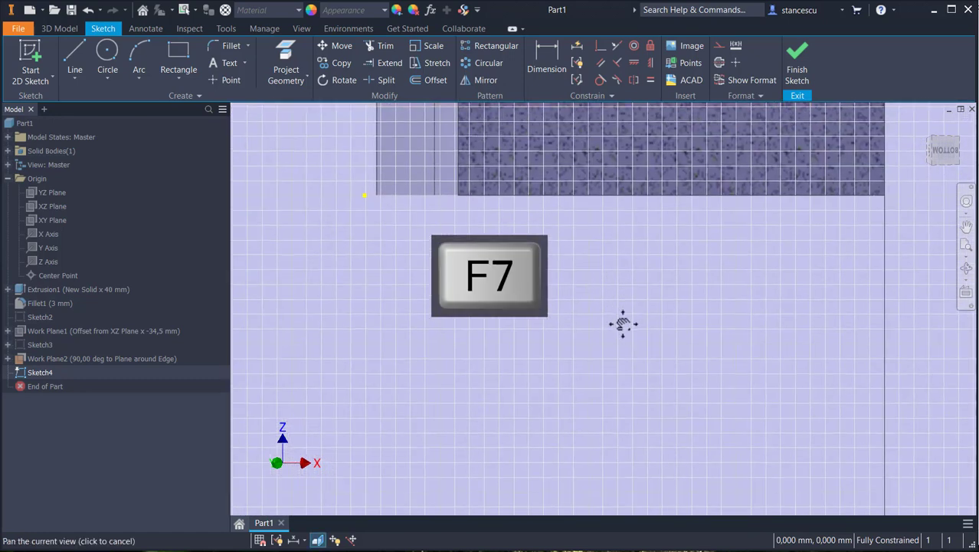
pyautogui.moveTo(623, 324); pyautogui.dragTo(614, 412)
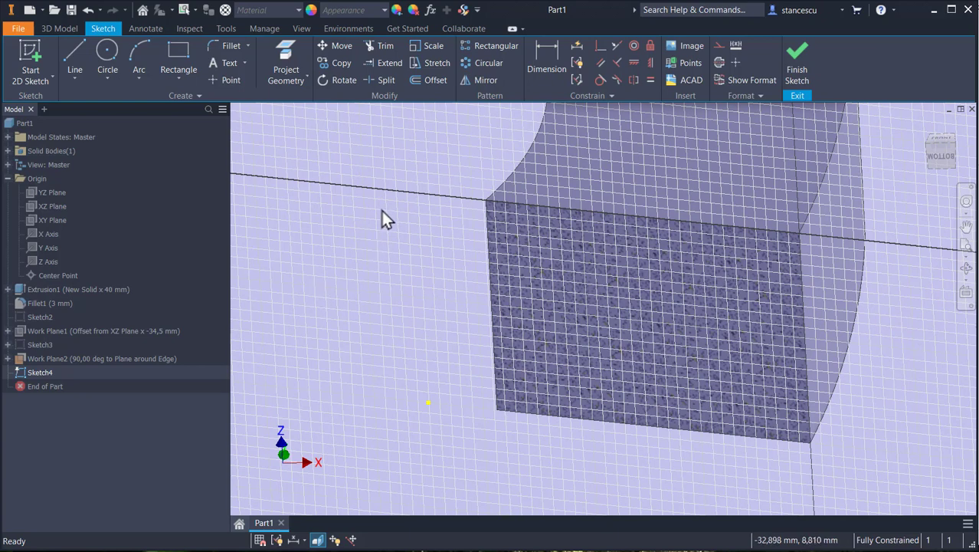
# Step: Project the two side faces adjoining the rounded end into the sketch and turn off the graphics slice
pyautogui.click(298, 60)
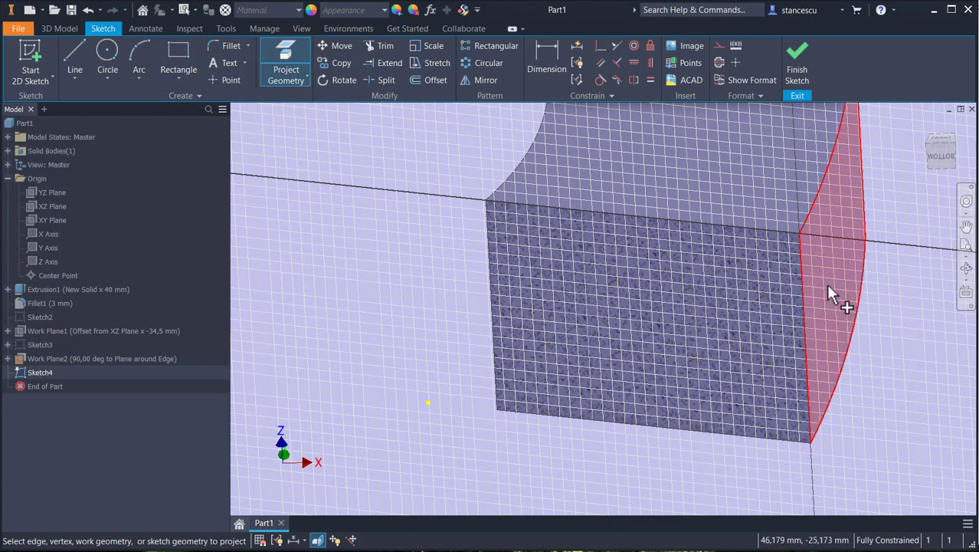
pyautogui.click(827, 284)
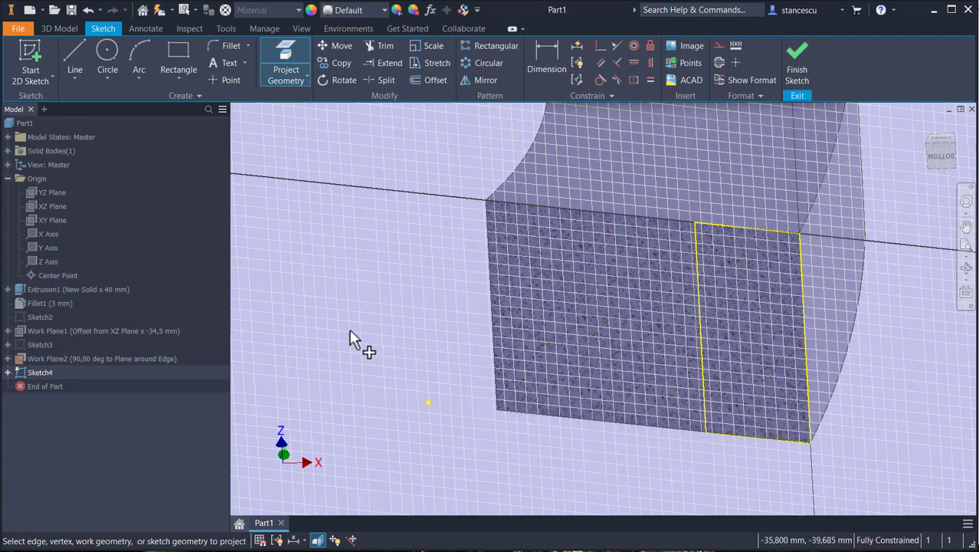
pyautogui.keyDown('shift'); pyautogui.moveTo(350, 334); pyautogui.dragTo(477, 266, button='middle'); pyautogui.keyUp('shift')
pyautogui.click(485, 269)
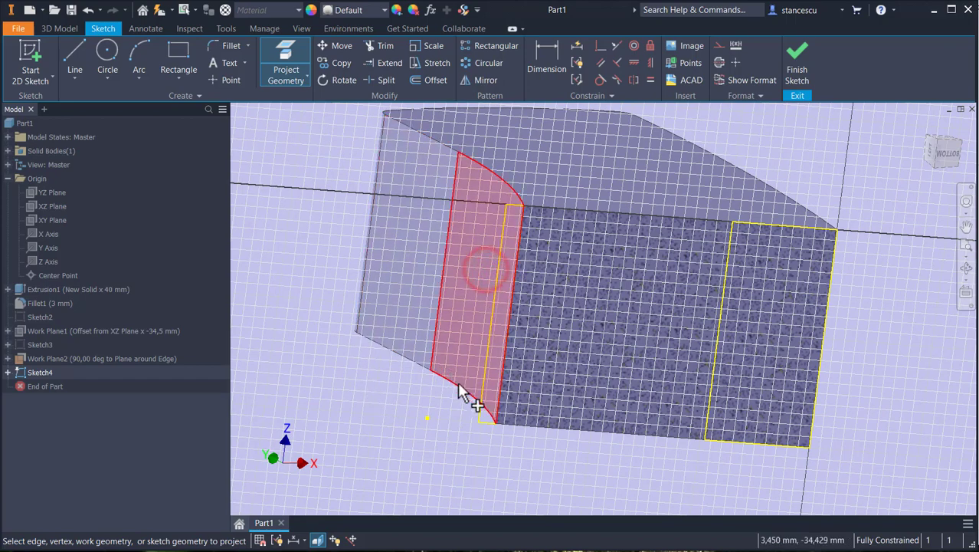
pyautogui.keyDown('shift'); pyautogui.moveTo(346, 405); pyautogui.dragTo(379, 404, button='middle'); pyautogui.keyUp('shift')
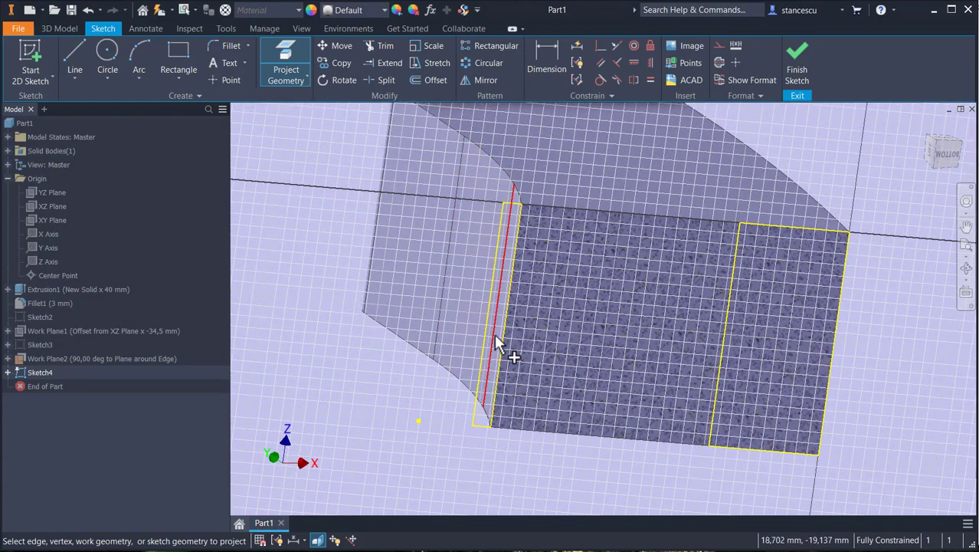
pyautogui.keyDown('shift'); pyautogui.moveTo(485, 340); pyautogui.dragTo(360, 380, button='middle'); pyautogui.keyUp('shift')
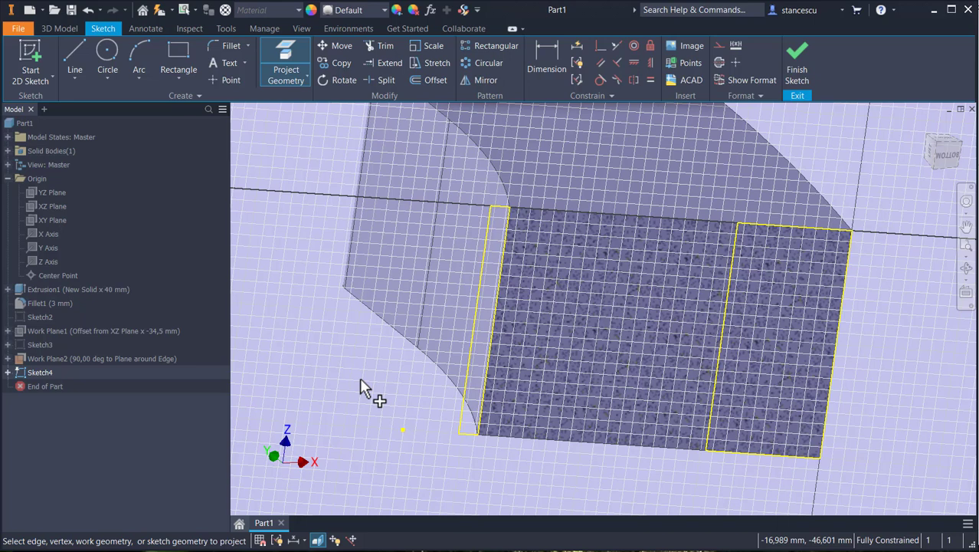
pyautogui.press('F7')
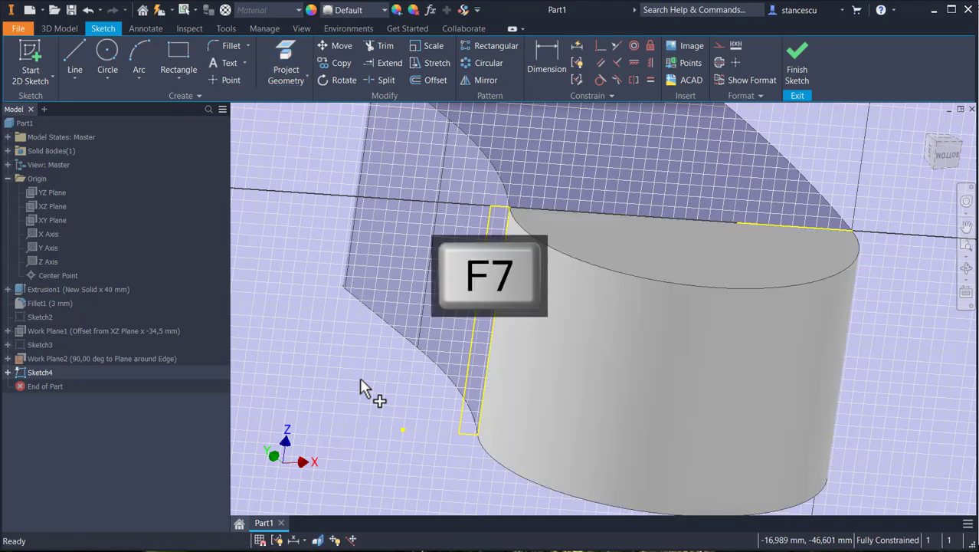
pyautogui.moveTo(359, 377)
pyautogui.keyDown('shift'); pyautogui.mouseDown(button='middle')
pyautogui.moveTo(354, 324)
pyautogui.moveTo(491, 268)
pyautogui.moveTo(553, 220)
pyautogui.moveTo(576, 234)
pyautogui.moveTo(508, 212)
pyautogui.mouseUp(button='middle'); pyautogui.keyUp('shift')
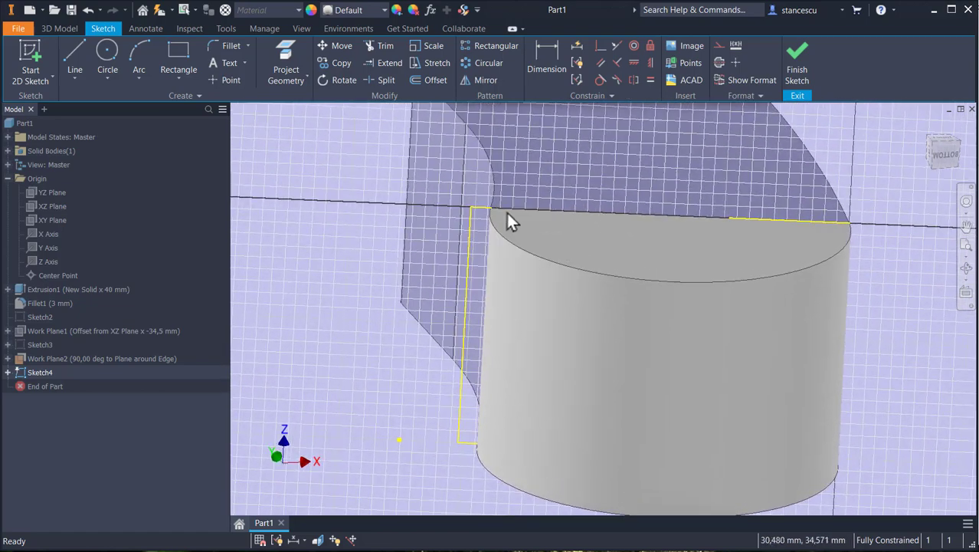
pyautogui.moveTo(838, 405)
pyautogui.keyDown('shift'); pyautogui.mouseDown(button='middle')
pyautogui.moveTo(849, 382)
pyautogui.moveTo(568, 228)
pyautogui.moveTo(549, 182)
pyautogui.mouseUp(button='middle'); pyautogui.keyUp('shift')
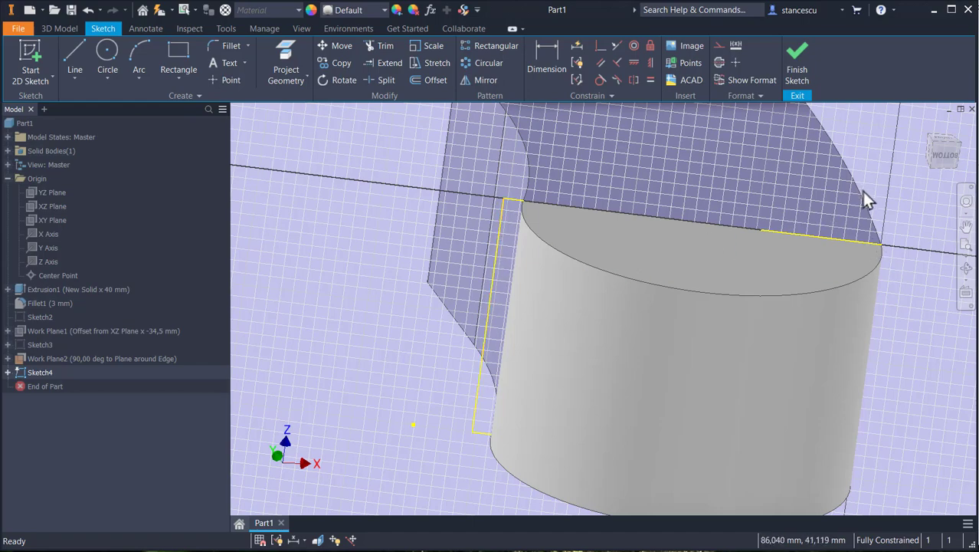
# Step: Slice the graphics at the sketch plane and draw a horizontal line about 60.7 mm long between the outermost edges of the two projected side faces
pyautogui.moveTo(862, 191)
pyautogui.keyDown('shift'); pyautogui.mouseDown(button='middle')
pyautogui.moveTo(820, 191)
pyautogui.moveTo(869, 167)
pyautogui.moveTo(920, 202)
pyautogui.mouseUp(button='middle'); pyautogui.keyUp('shift')
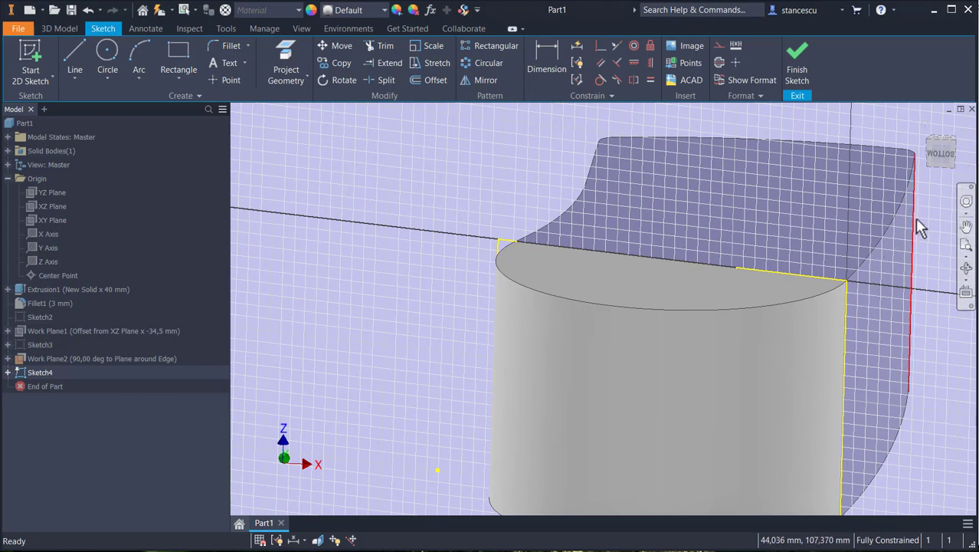
pyautogui.keyDown('shift'); pyautogui.moveTo(904, 188); pyautogui.dragTo(899, 165, button='middle'); pyautogui.keyUp('shift')
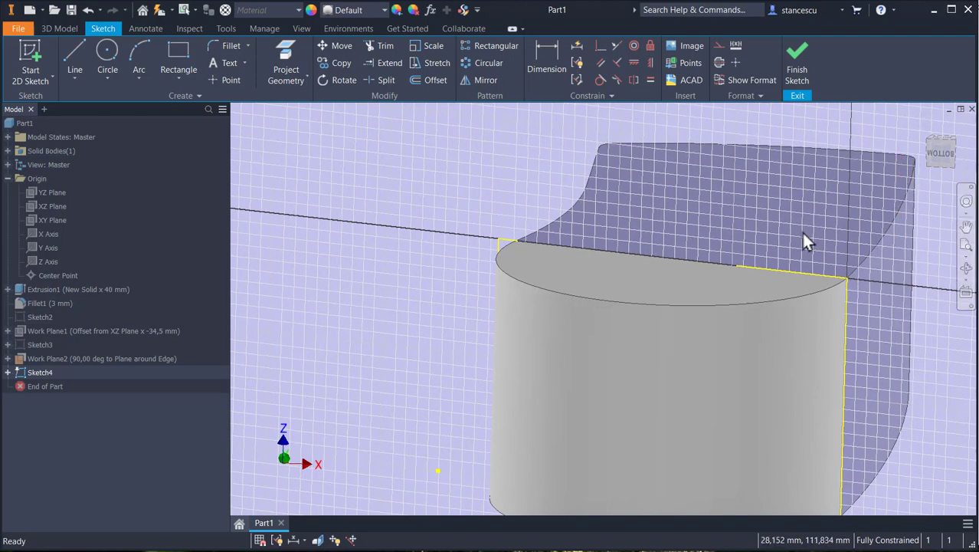
pyautogui.moveTo(733, 263)
pyautogui.keyDown('shift'); pyautogui.mouseDown(button='middle')
pyautogui.moveTo(887, 174)
pyautogui.moveTo(887, 162)
pyautogui.moveTo(761, 210)
pyautogui.moveTo(776, 219)
pyautogui.moveTo(823, 188)
pyautogui.mouseUp(button='middle'); pyautogui.keyUp('shift')
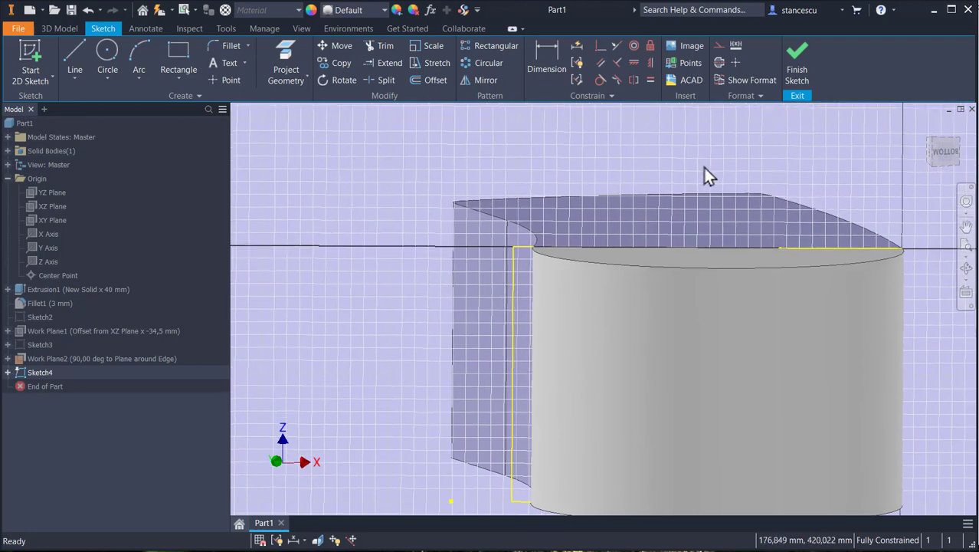
pyautogui.press('F7')
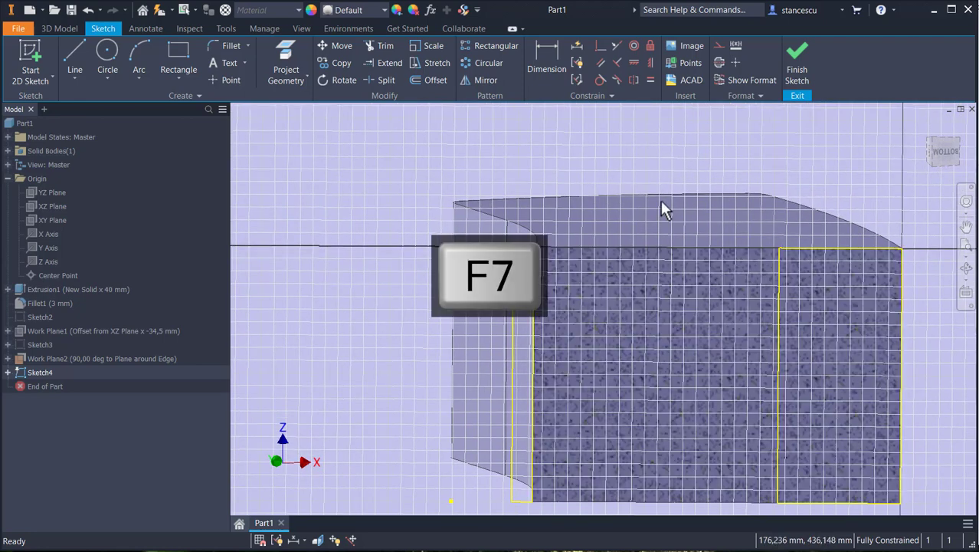
pyautogui.moveTo(640, 338); pyautogui.dragTo(586, 273, button='middle')
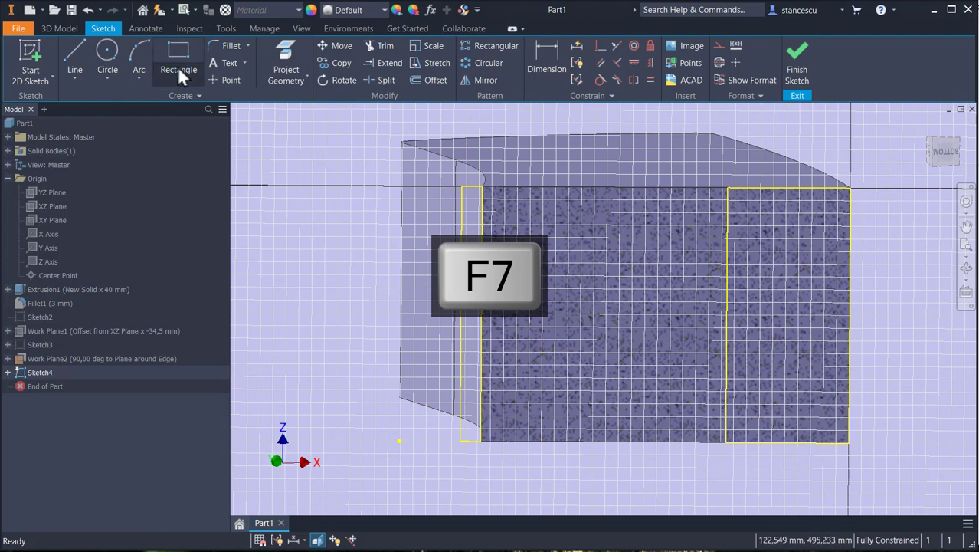
pyautogui.click(76, 62)
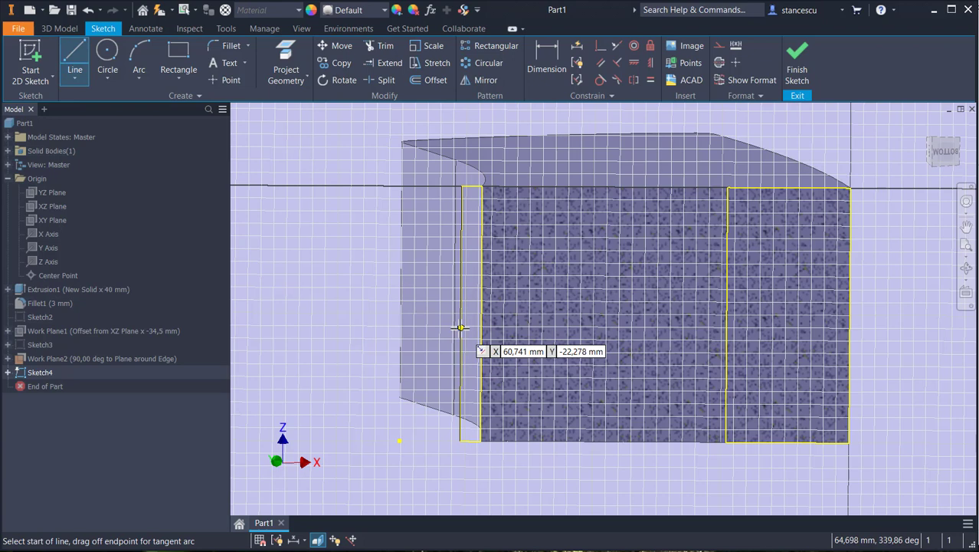
pyautogui.click(460, 329)
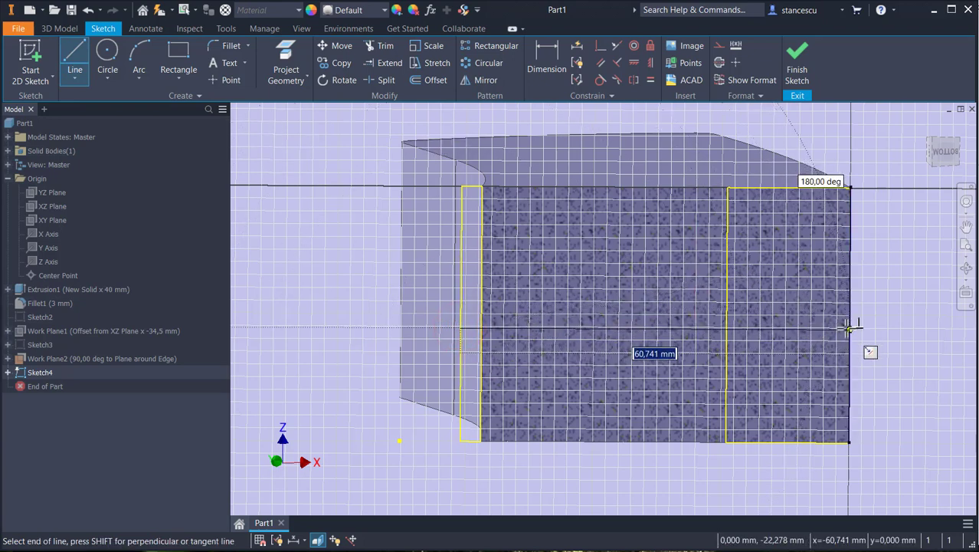
pyautogui.doubleClick(849, 330)
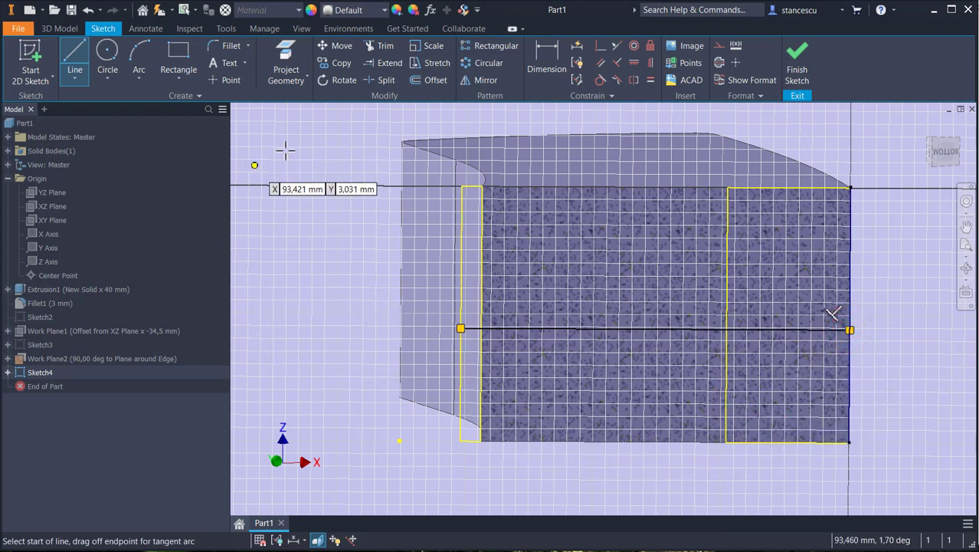
# Step: Offset the narrow projected rectangle and the wide projected face's outermost edge outward, each by the Offs parameter
pyautogui.click(428, 81)
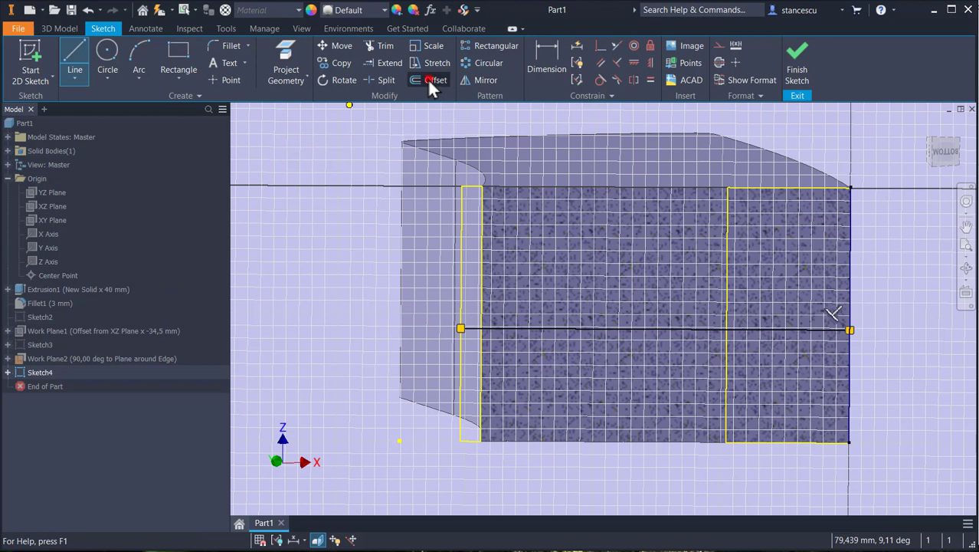
pyautogui.click(466, 269)
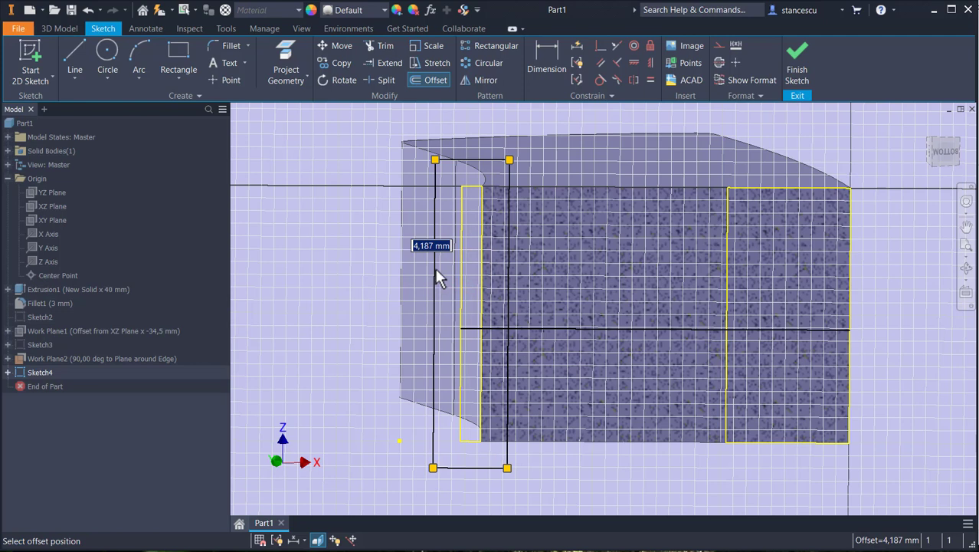
pyautogui.write('0')
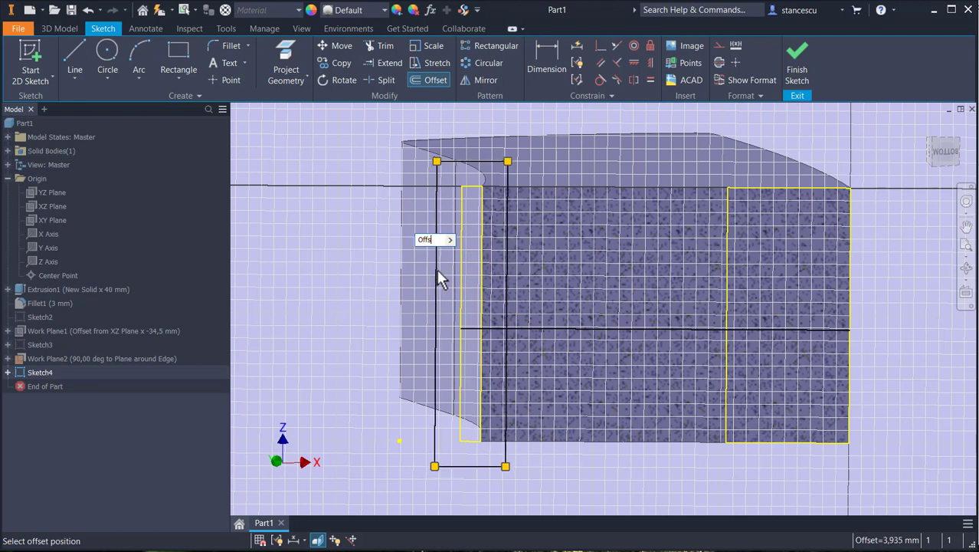
pyautogui.press('Return')
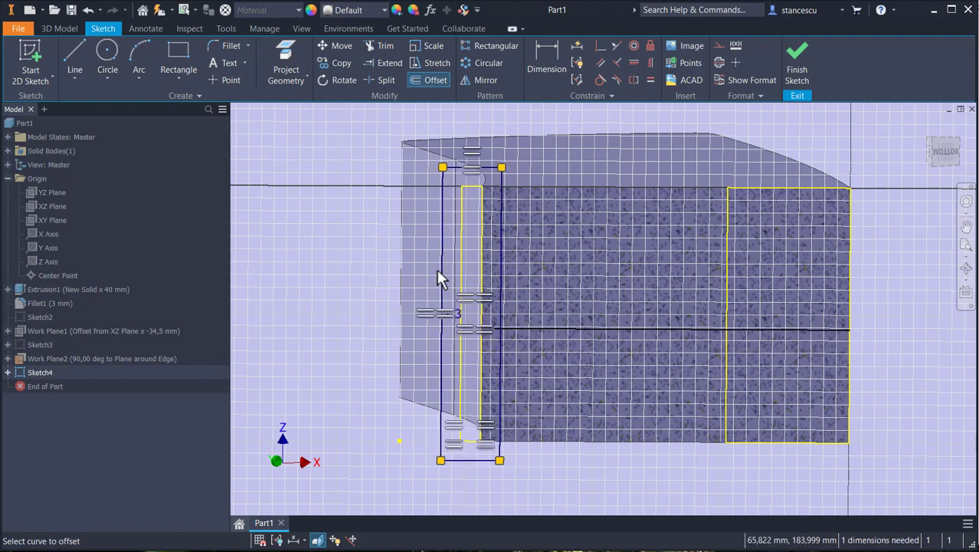
pyautogui.click(856, 305)
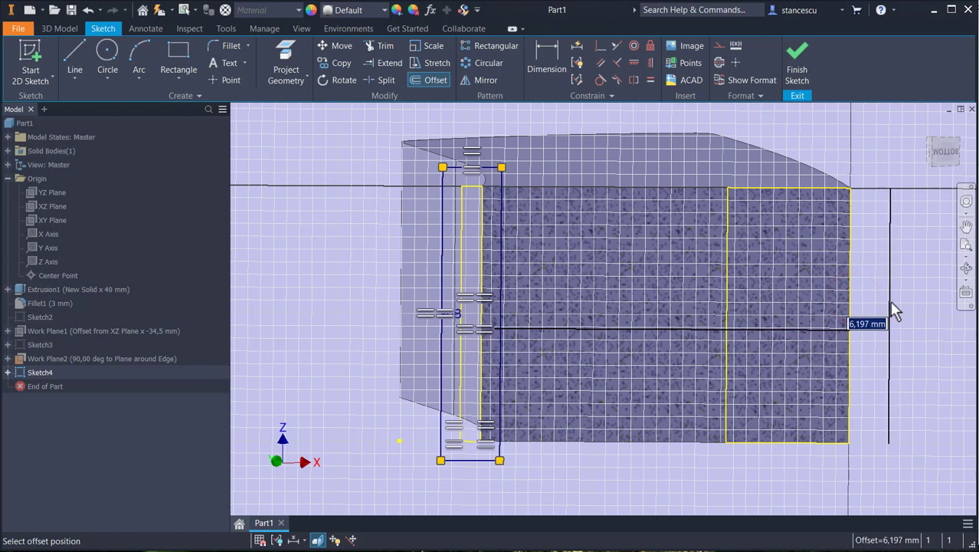
pyautogui.write('0')
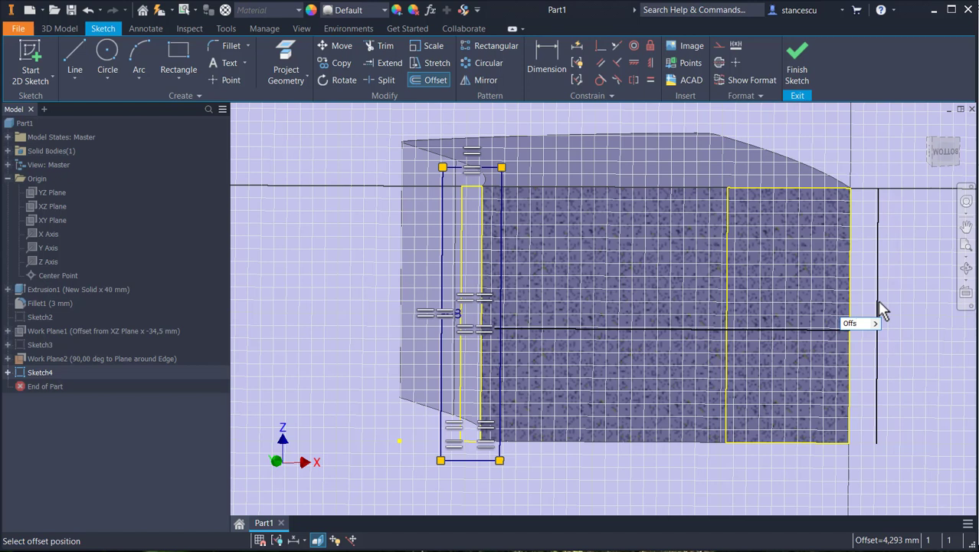
pyautogui.press('Return')
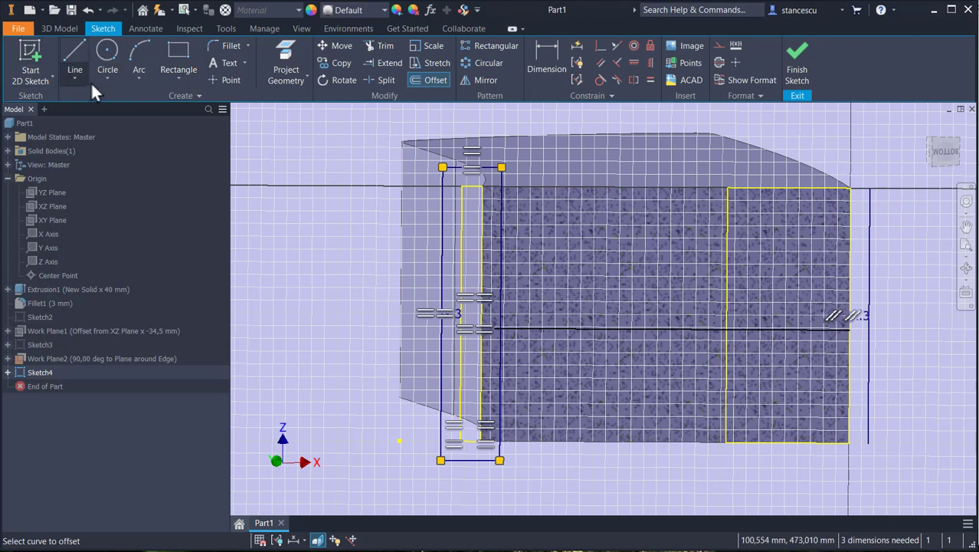
pyautogui.click(67, 77)
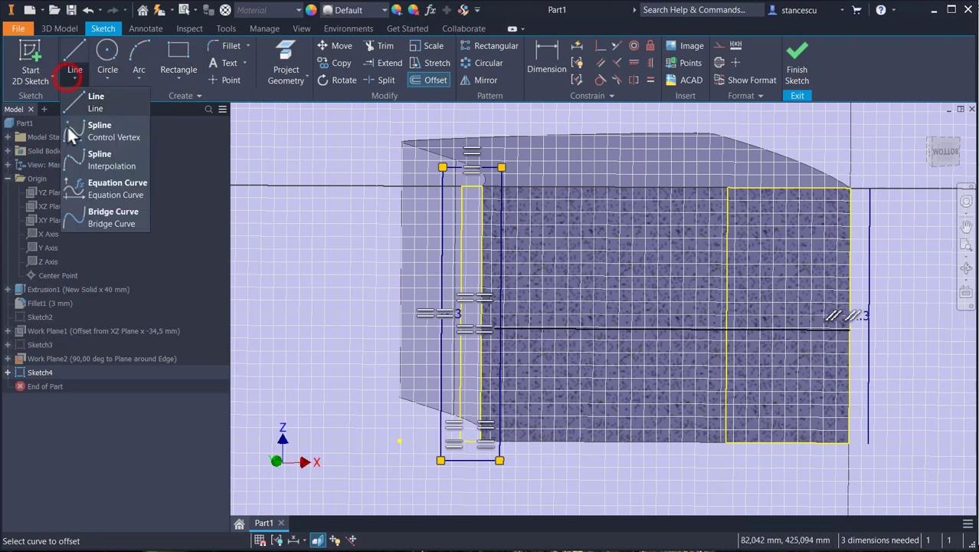
pyautogui.click(112, 162)
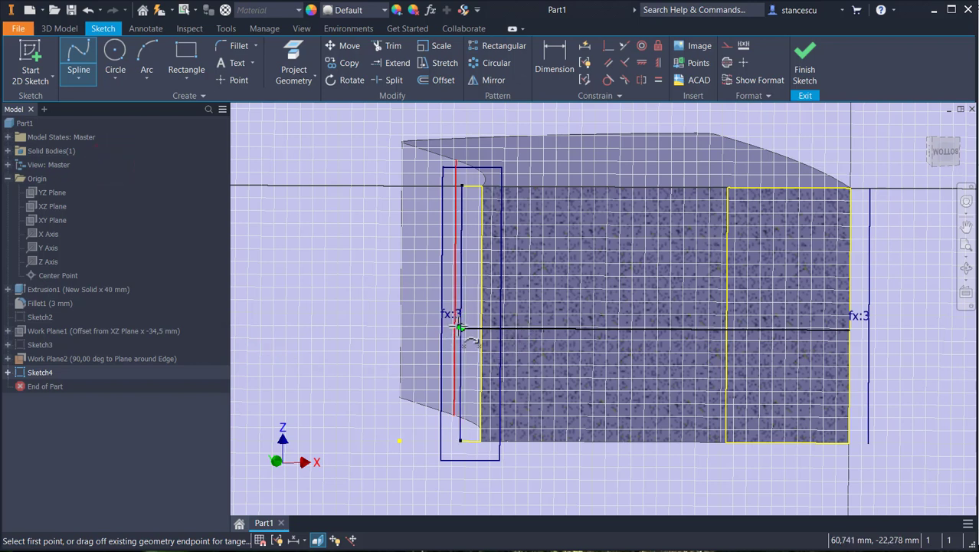
pyautogui.click(460, 328)
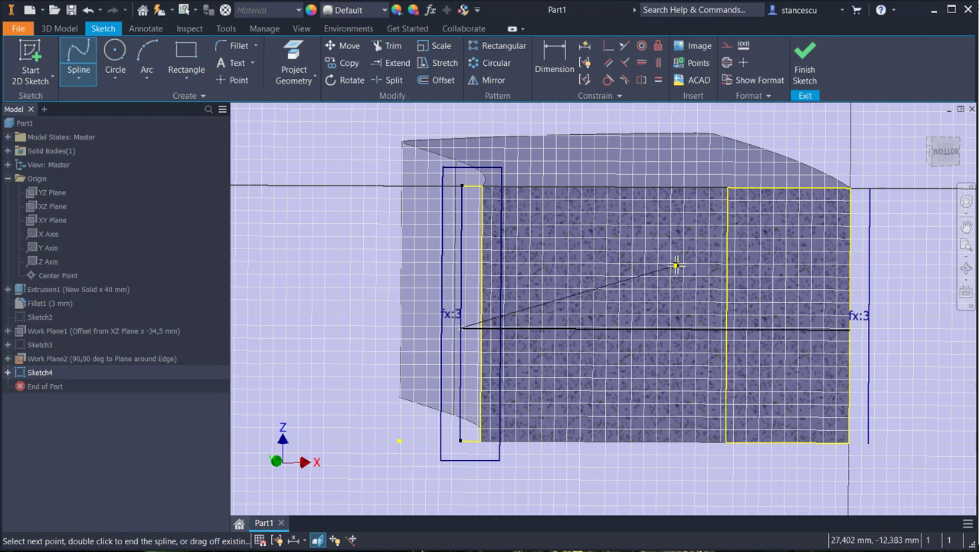
pyautogui.press('Escape')
pyautogui.press('Escape')
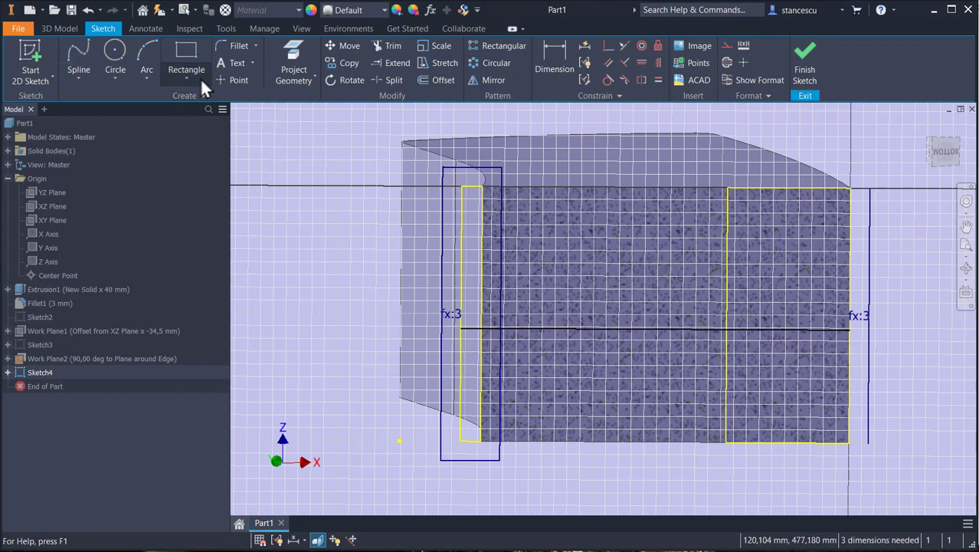
# Step: Place a sketch point above the horizontal line and dimension it 31 mm horizontally from the line's endpoint on the narrow projected face
pyautogui.click(236, 80)
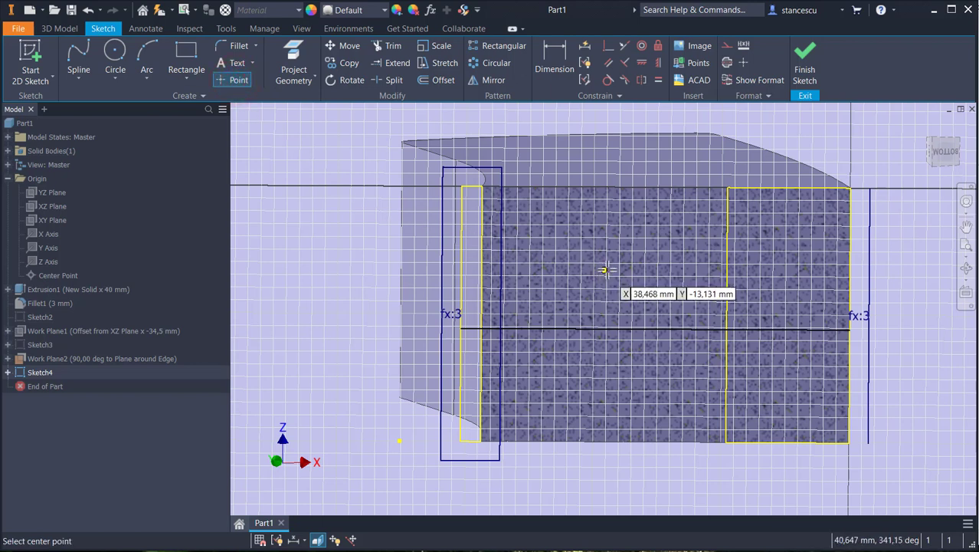
pyautogui.click(606, 269)
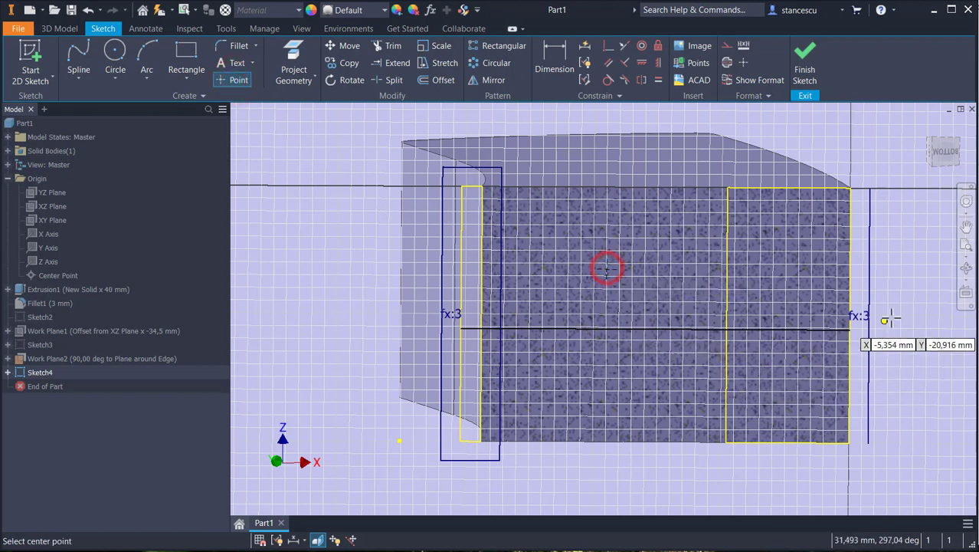
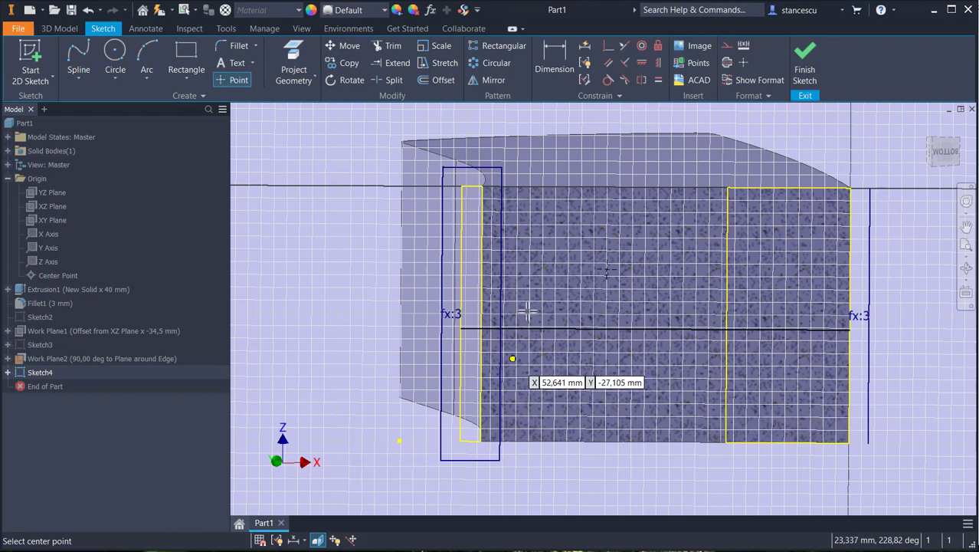
pyautogui.click(547, 51)
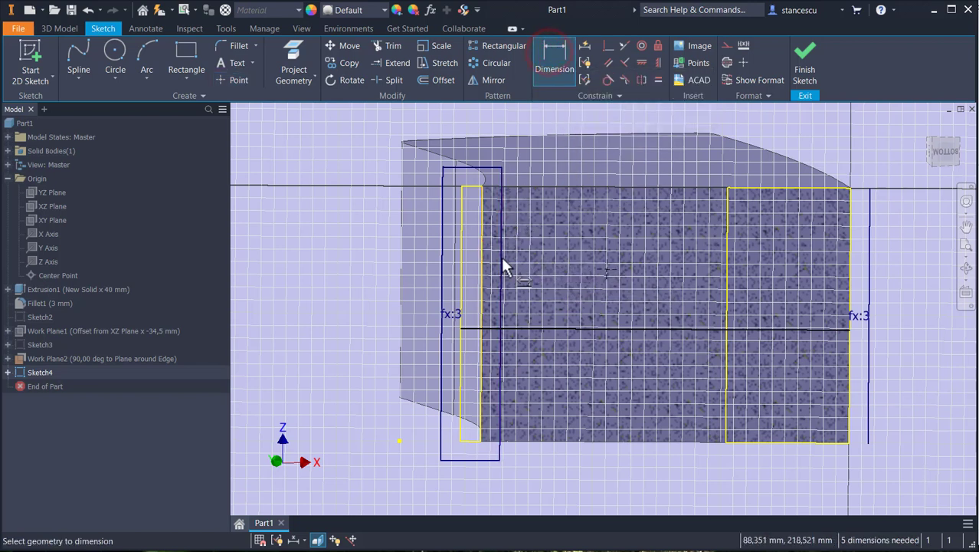
pyautogui.click(461, 329)
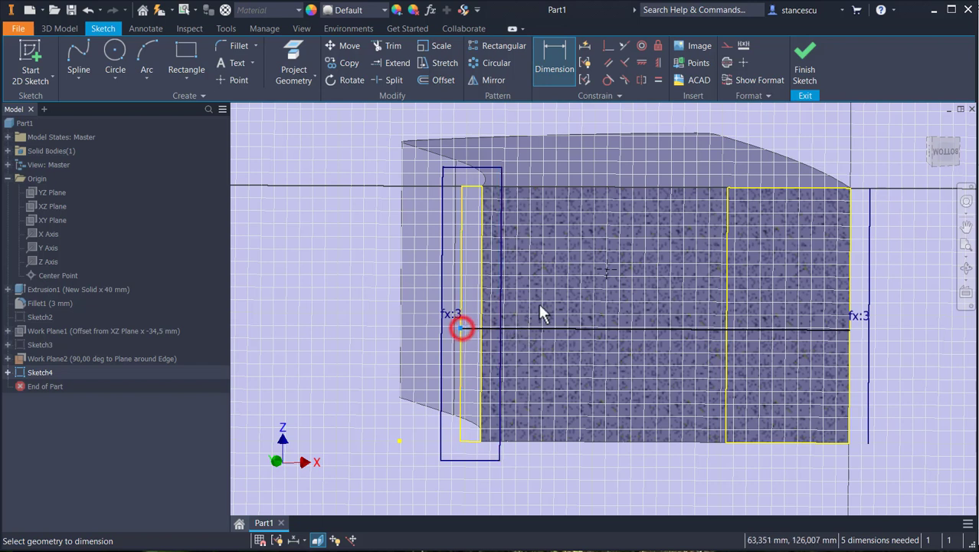
pyautogui.click(606, 271)
pyautogui.click(539, 130)
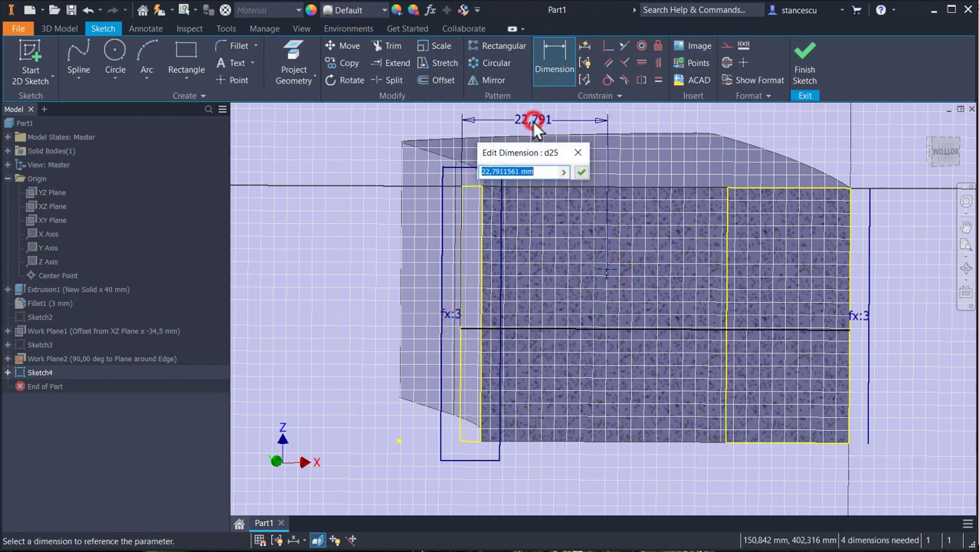
pyautogui.write('31')
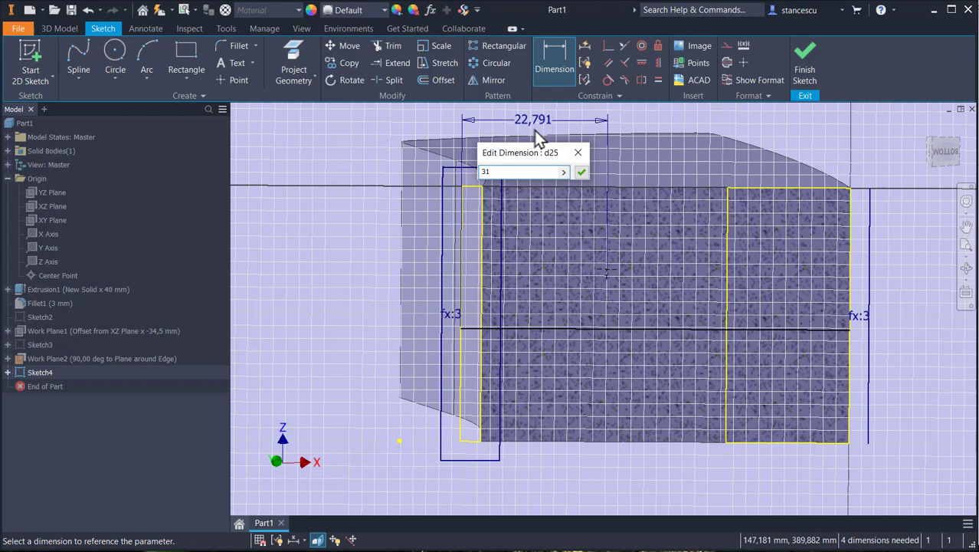
pyautogui.press('Return')
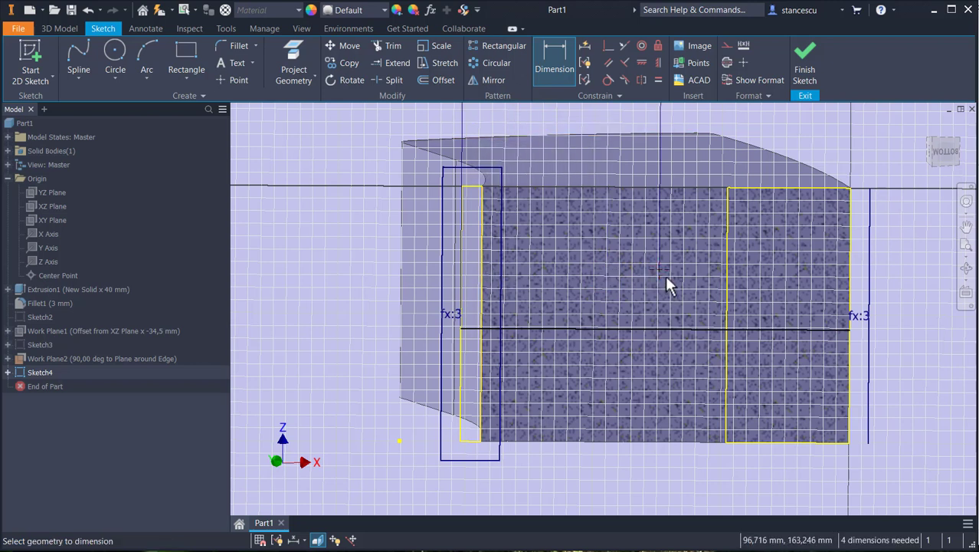
# Step: Dimension the sketch point 38 mm above the lower edge of the wide projected face
pyautogui.click(662, 271)
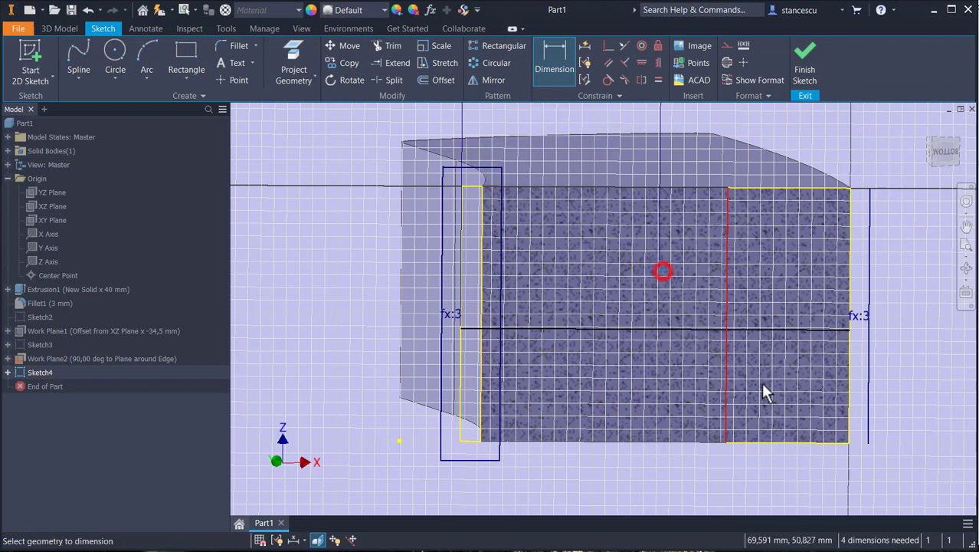
pyautogui.click(797, 443)
pyautogui.click(932, 381)
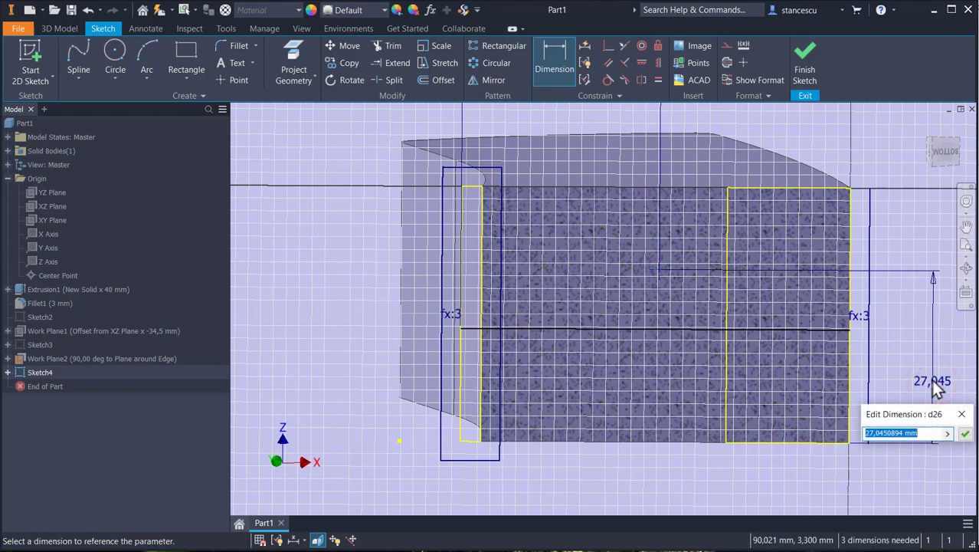
pyautogui.write('38')
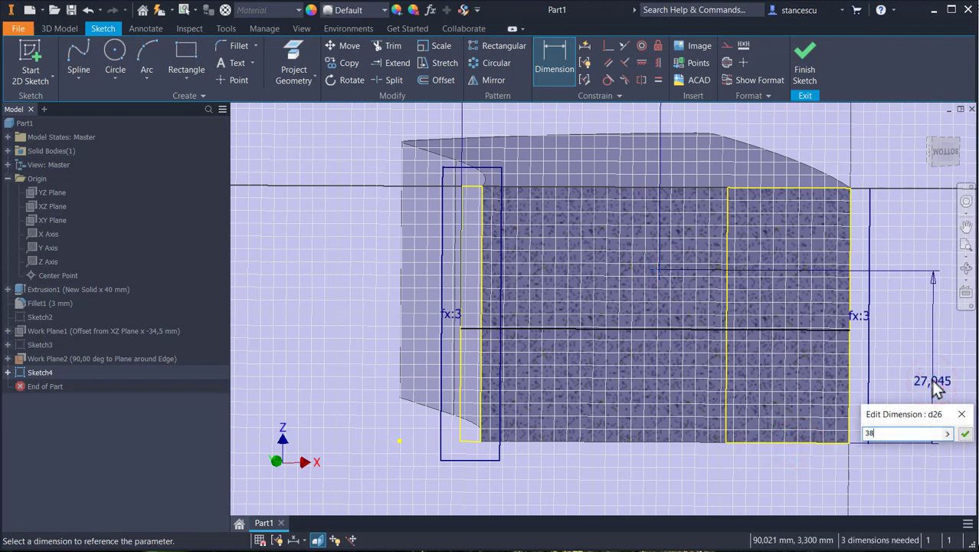
pyautogui.press('Return')
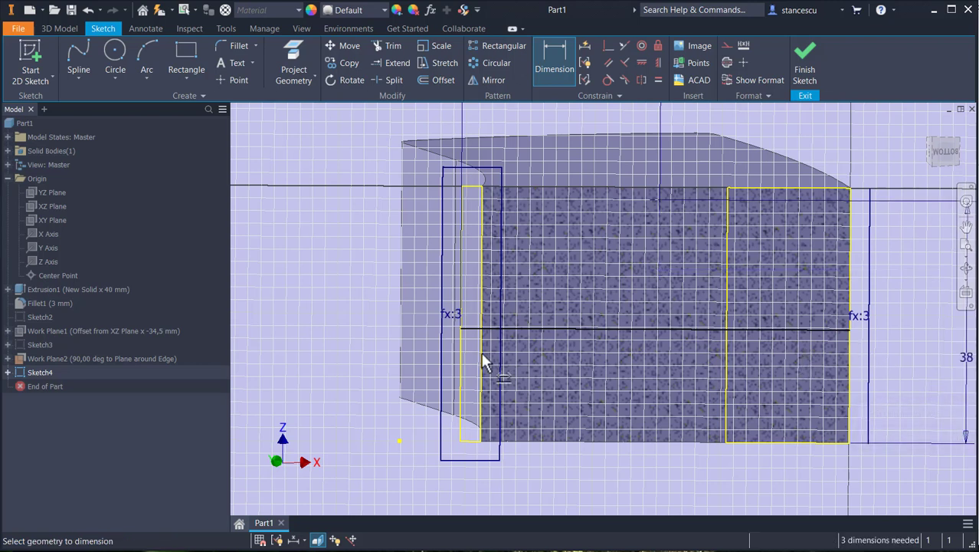
# Step: Dimension the horizontal line 23 mm above the lower edge of the wide projected face
pyautogui.click(690, 329)
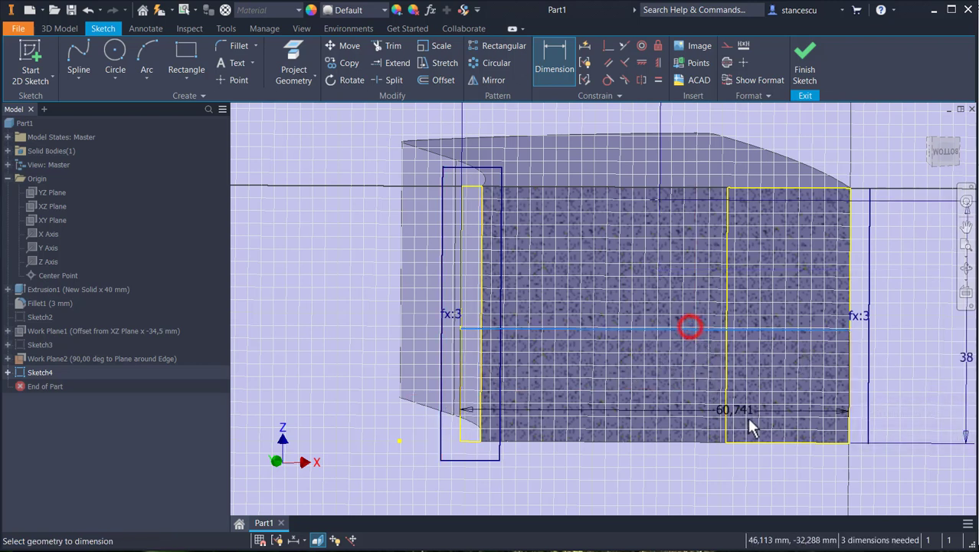
pyautogui.click(805, 442)
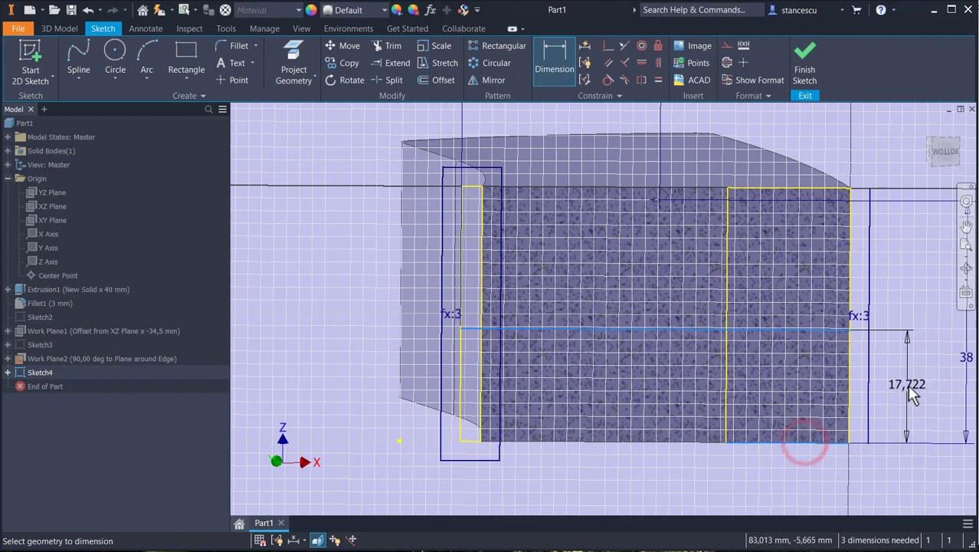
pyautogui.click(907, 385)
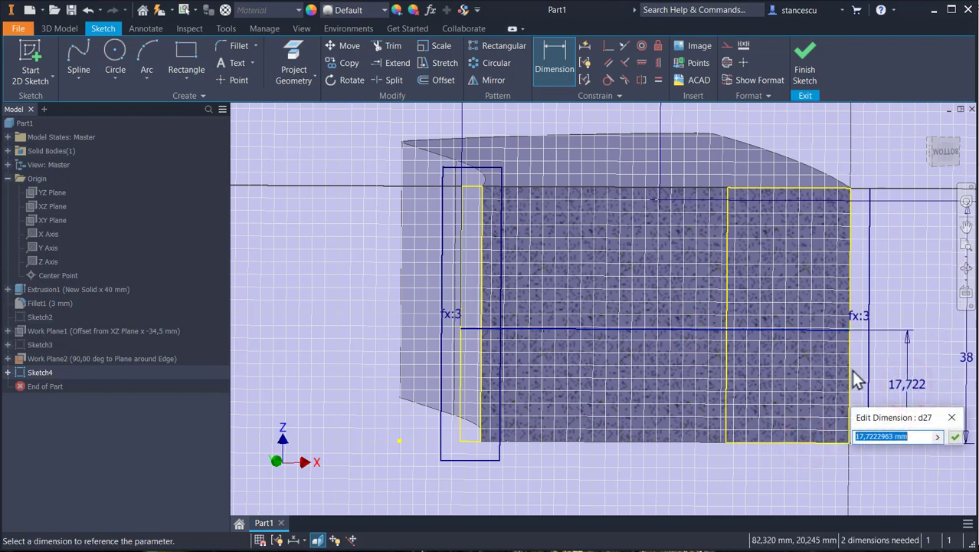
pyautogui.write('23')
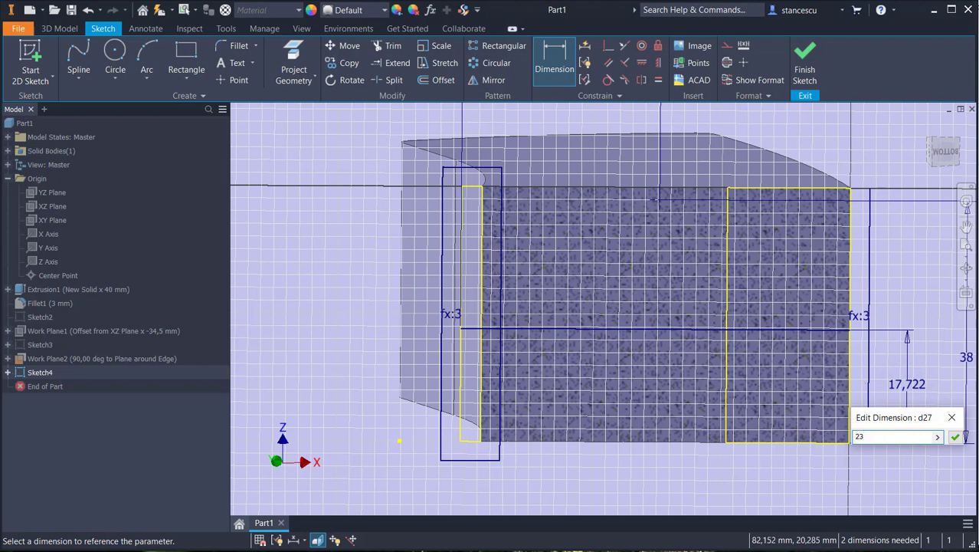
pyautogui.press('Return')
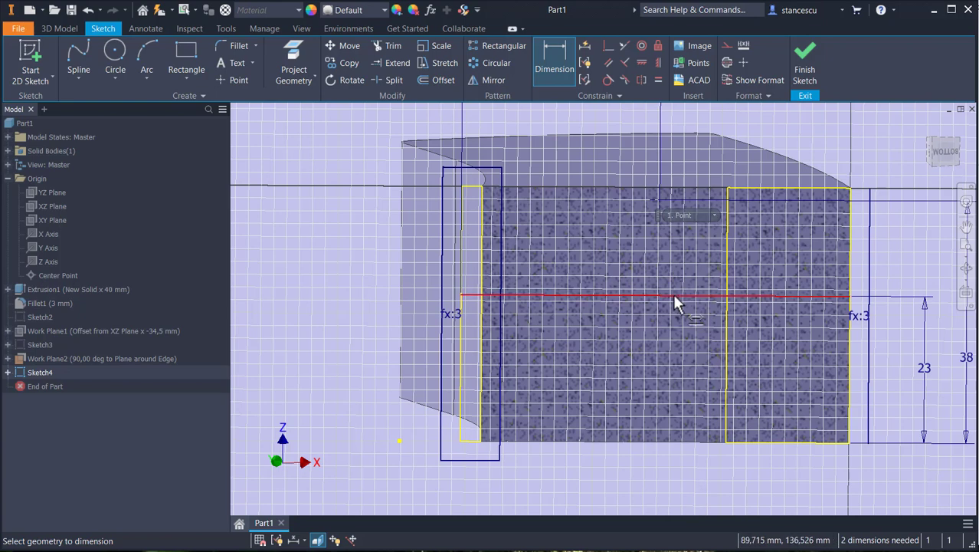
# Step: Apply automatic dimensions and constraints to the sketch with Auto Dimension, and remove them again
pyautogui.moveTo(627, 368)
pyautogui.mouseDown(button='middle')
pyautogui.moveTo(558, 349)
pyautogui.moveTo(560, 359)
pyautogui.mouseUp(button='middle')
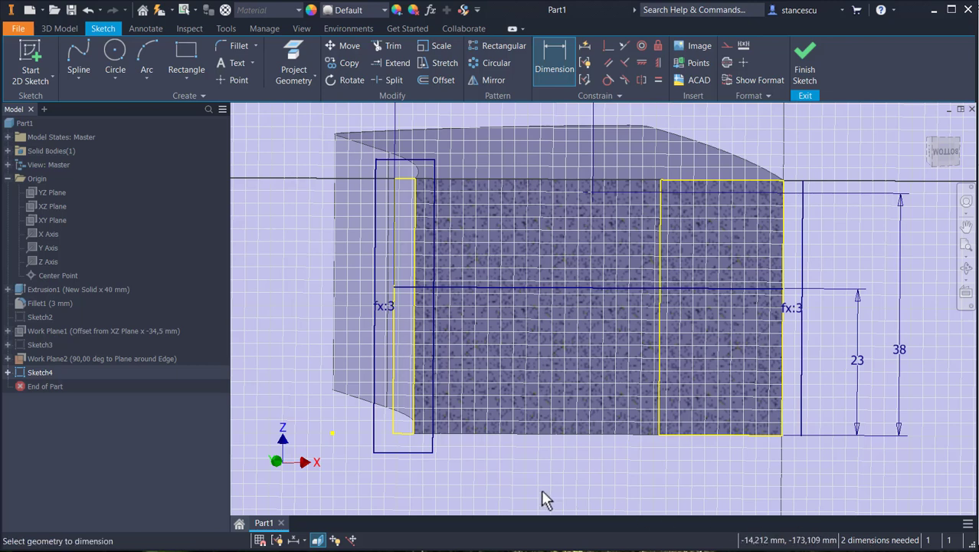
pyautogui.click(583, 47)
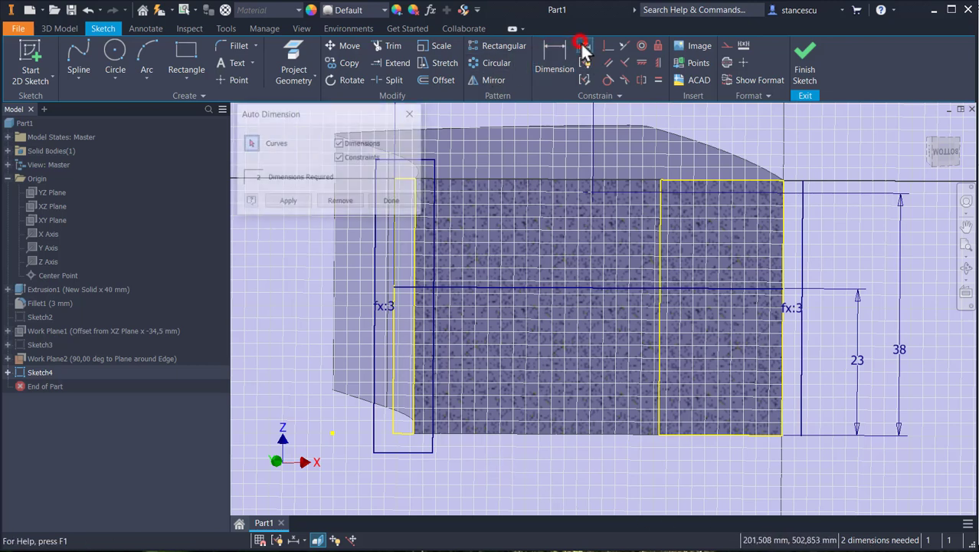
pyautogui.click(281, 204)
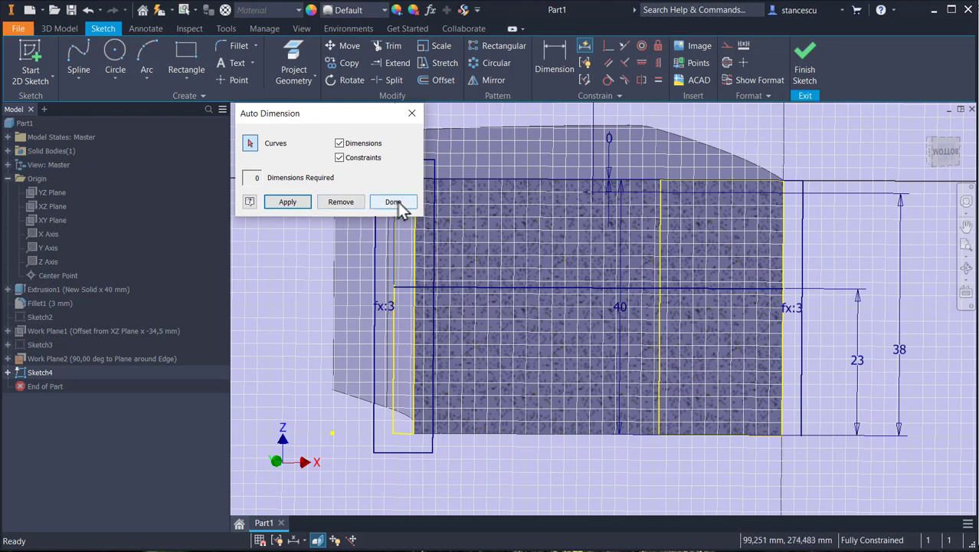
pyautogui.click(340, 203)
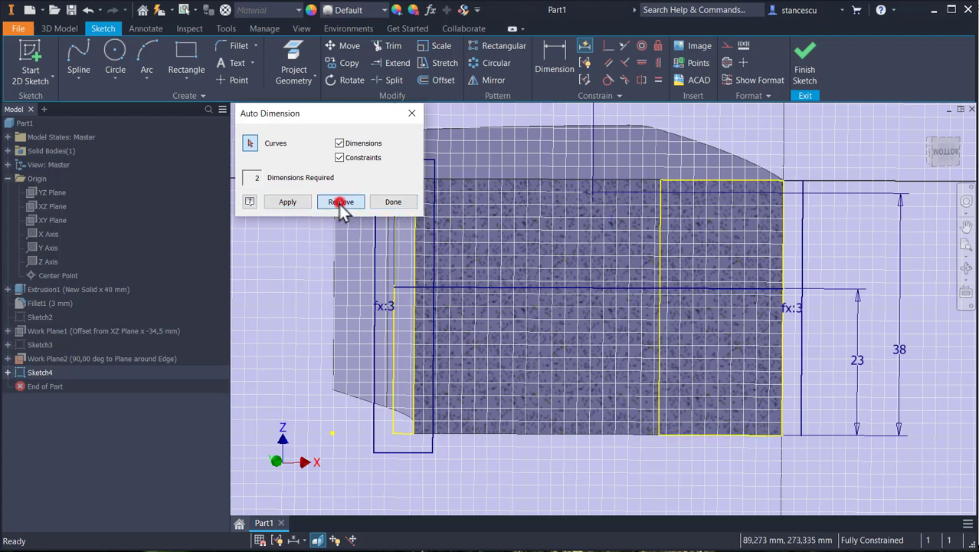
pyautogui.click(394, 203)
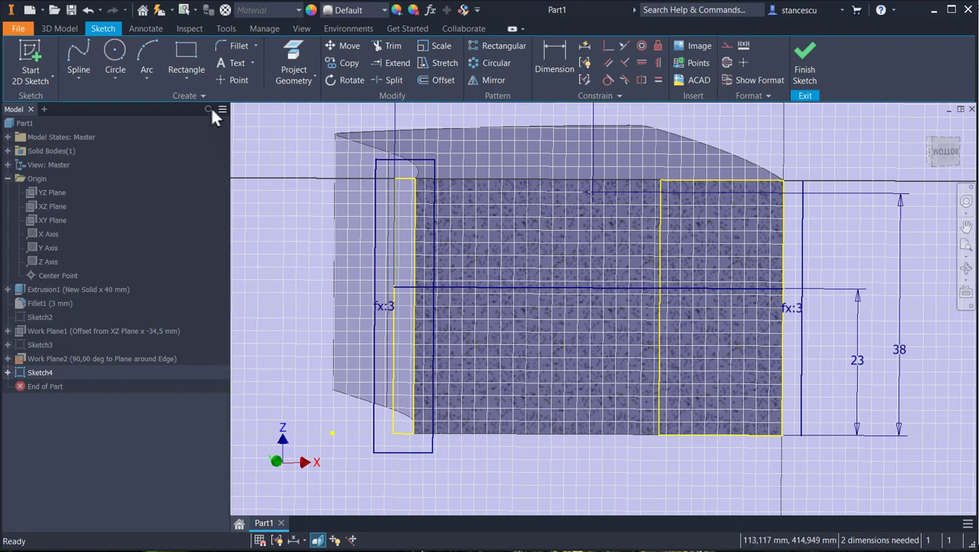
# Step: Draw an interpolation spline from the horizontal line's endpoint on the narrow face through the sketch point to the line's other endpoint
pyautogui.click(83, 59)
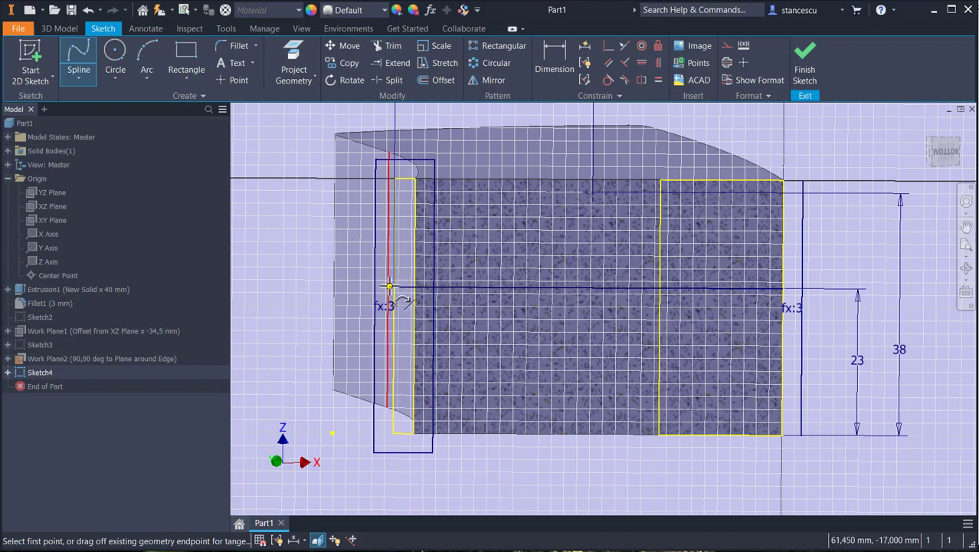
pyautogui.click(394, 285)
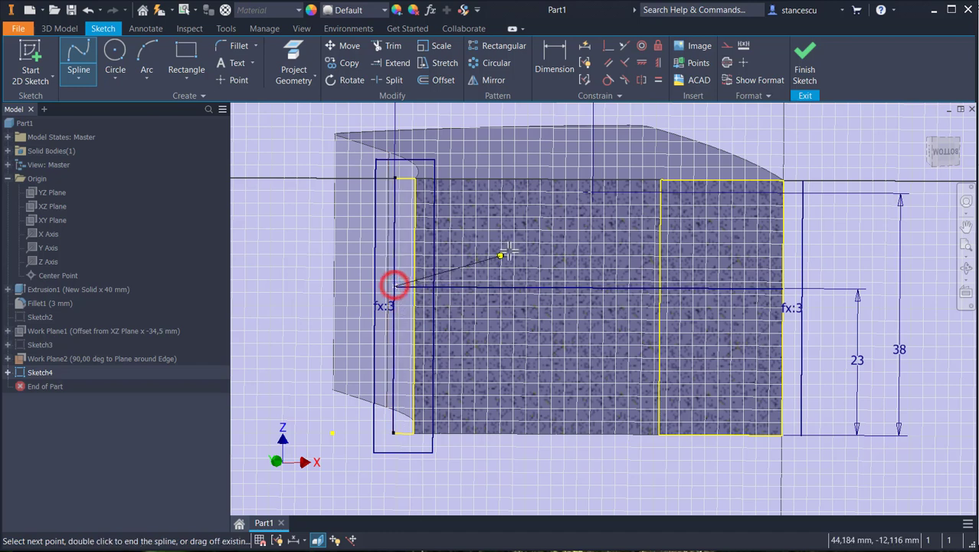
pyautogui.click(594, 189)
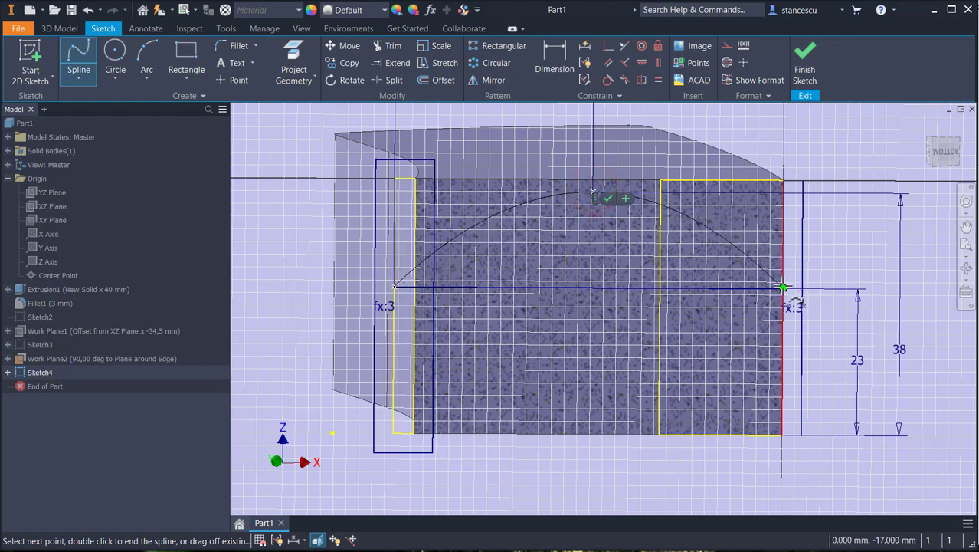
pyautogui.click(784, 288)
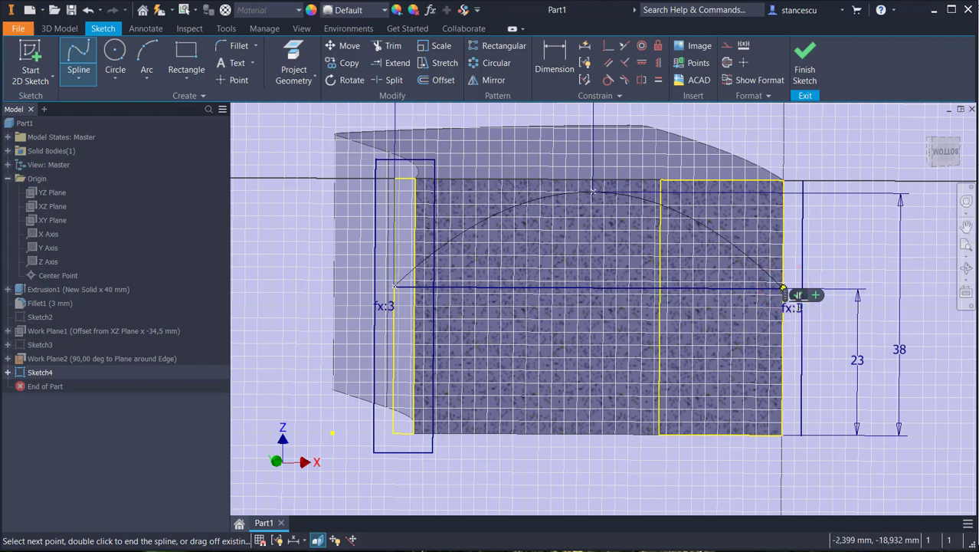
pyautogui.click(801, 295)
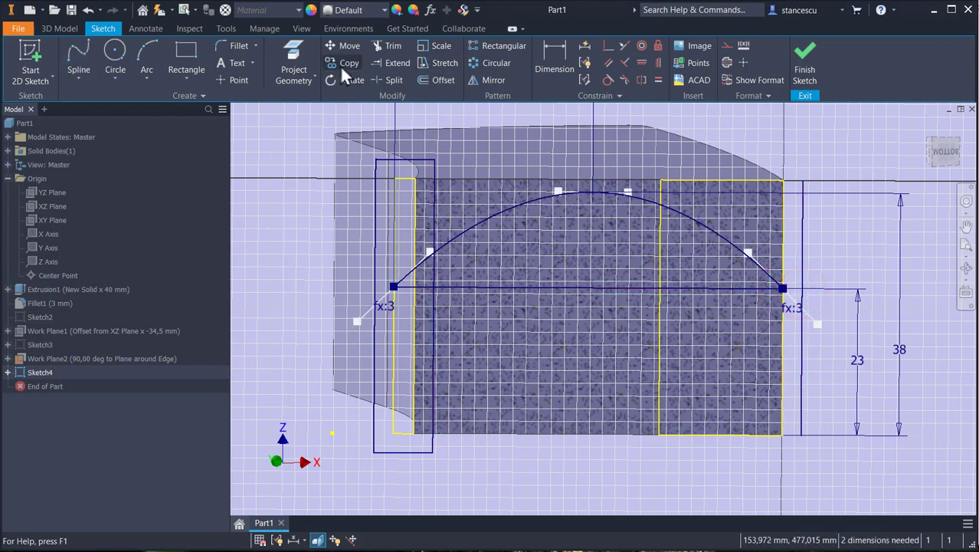
# Step: Extend both ends of the spline to the outer offset lines beside the two projected faces
pyautogui.click(388, 63)
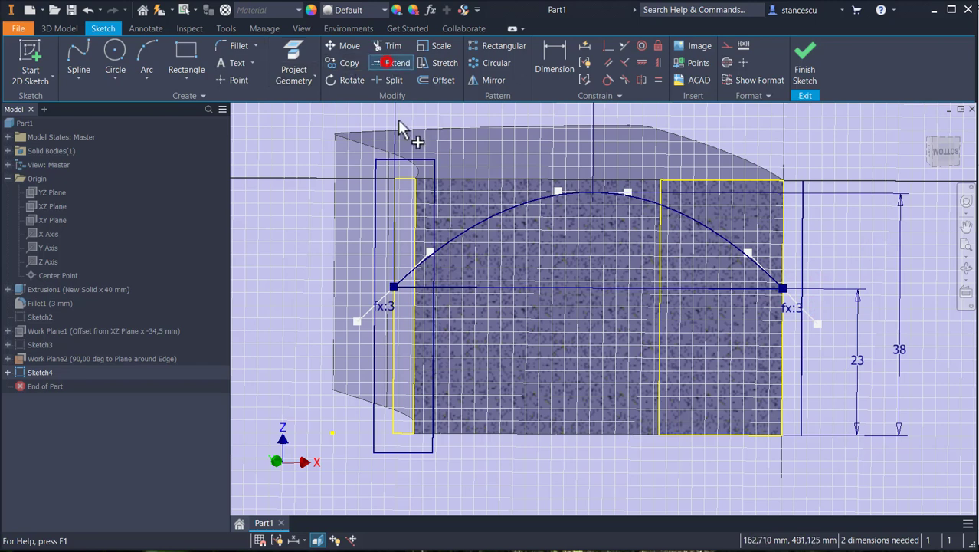
pyautogui.click(409, 277)
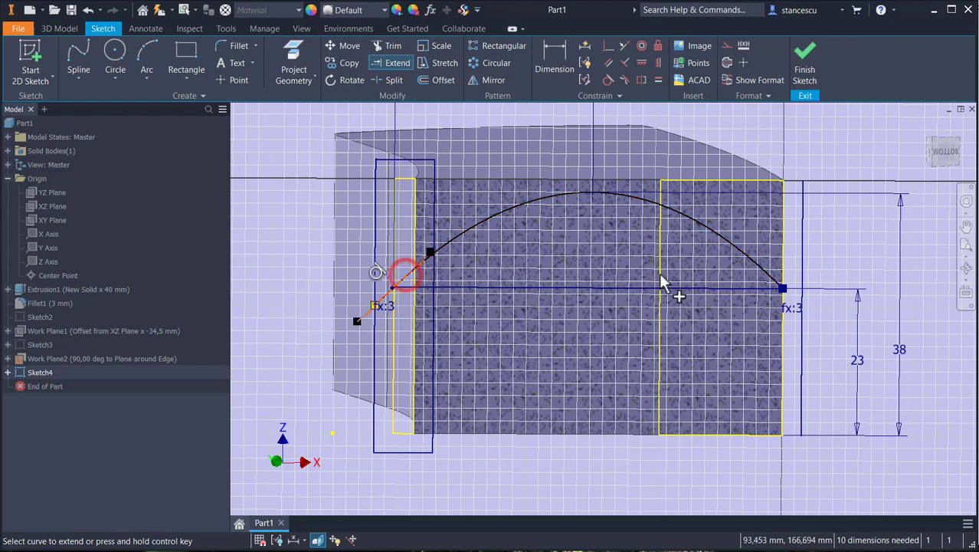
pyautogui.click(759, 268)
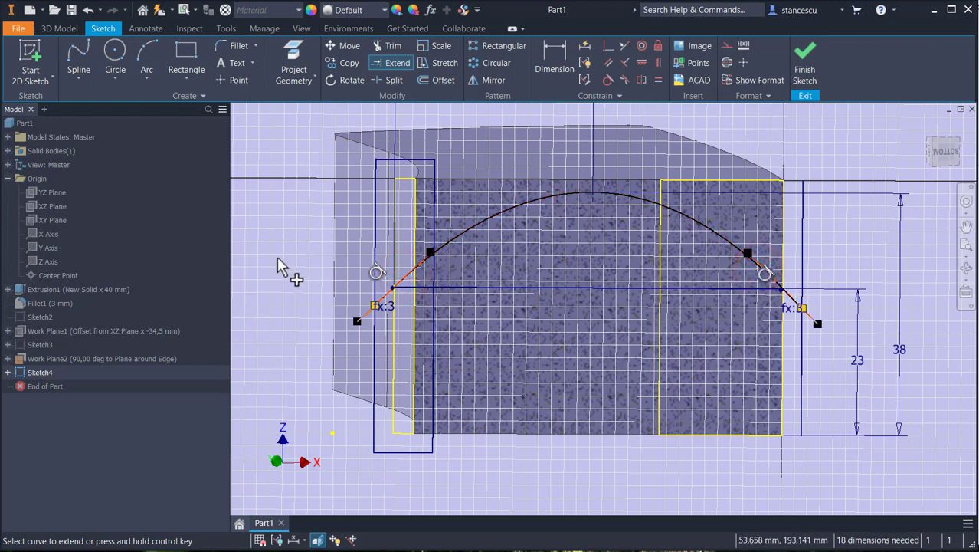
pyautogui.click(829, 133)
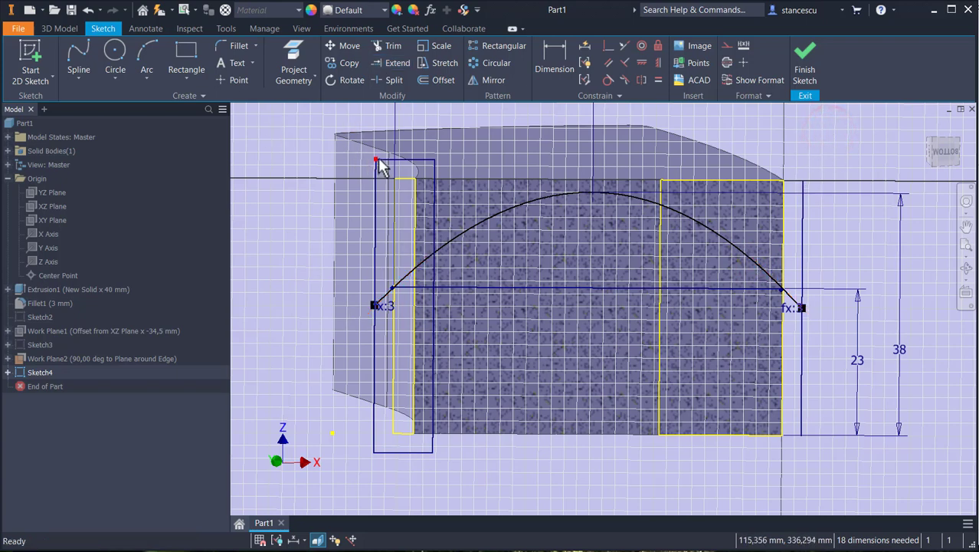
# Step: Convert all sketch geometry except the spline to construction geometry and finish the sketch
pyautogui.scroll(-3, 378, 161)
pyautogui.moveTo(285, 118)
pyautogui.mouseDown()
pyautogui.moveTo(740, 345)
pyautogui.moveTo(752, 386)
pyautogui.mouseUp()
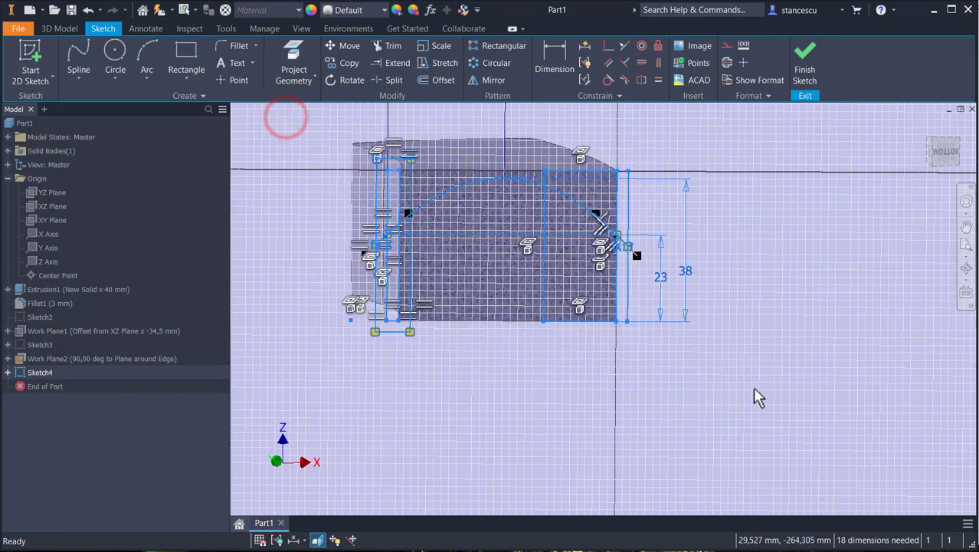
pyautogui.keyDown('ctrl'); pyautogui.click(487, 182); pyautogui.keyUp('ctrl')
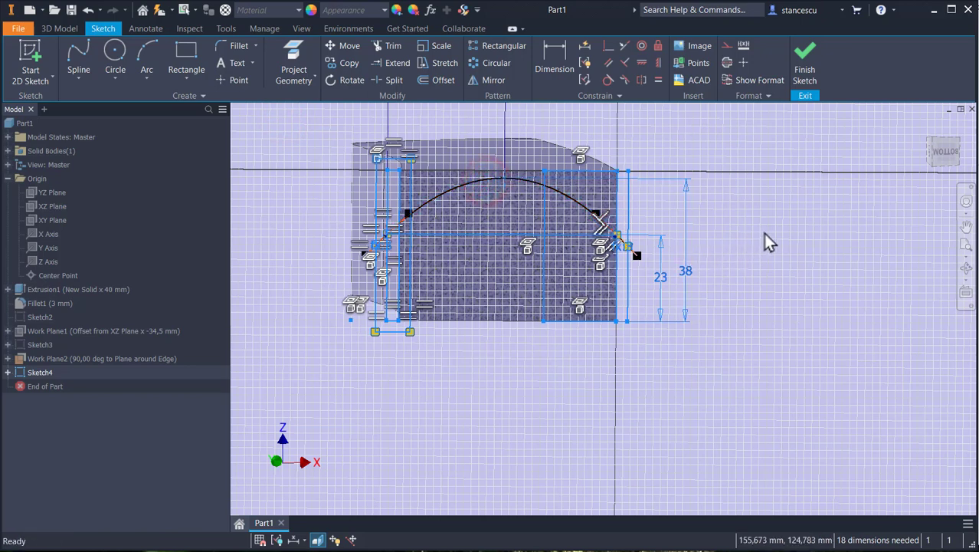
pyautogui.click(726, 46)
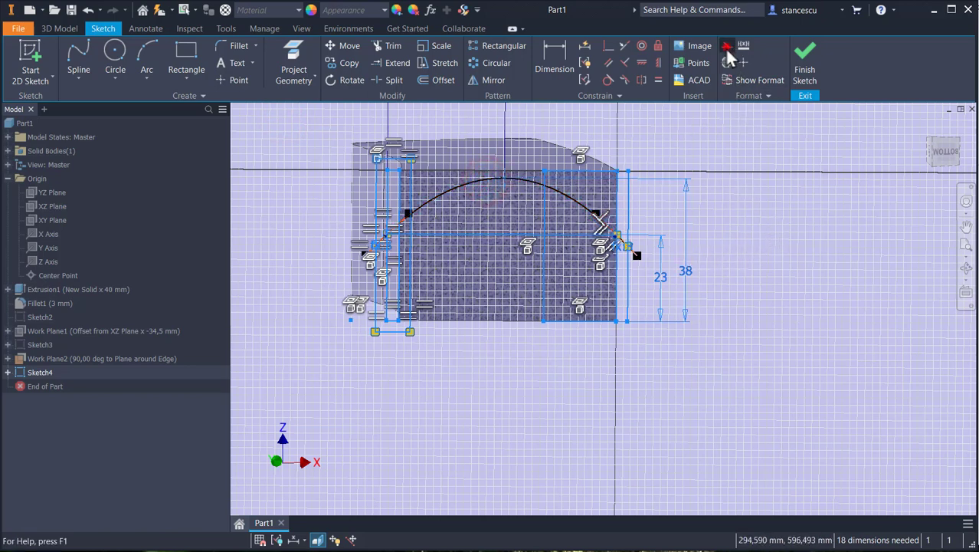
pyautogui.click(805, 58)
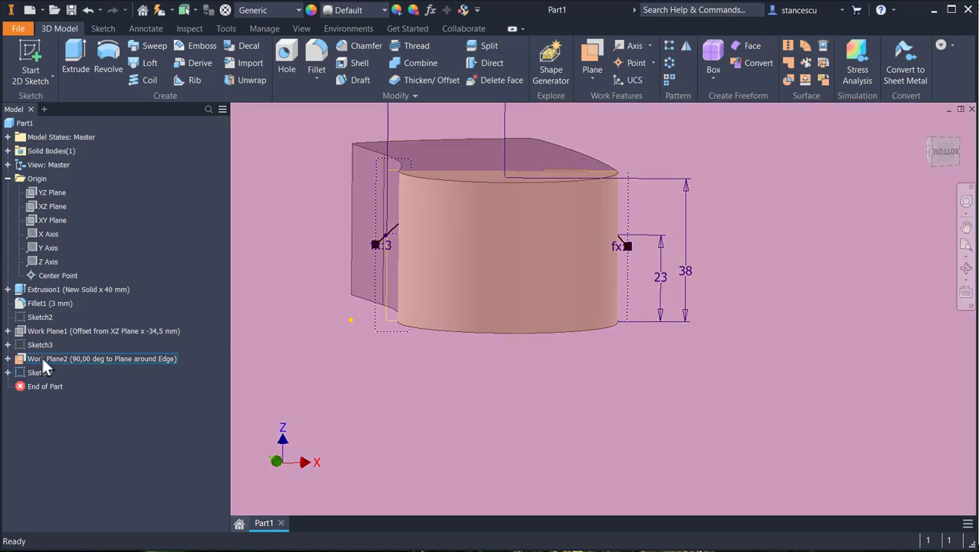
# Step: Hide Work Plane2 and Sketch4
pyautogui.rightClick(44, 363)
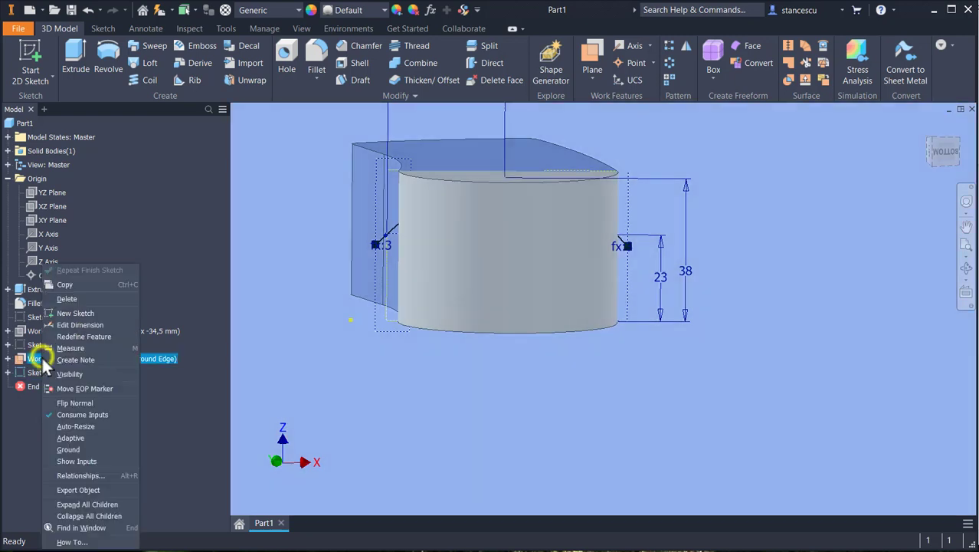
pyautogui.click(81, 373)
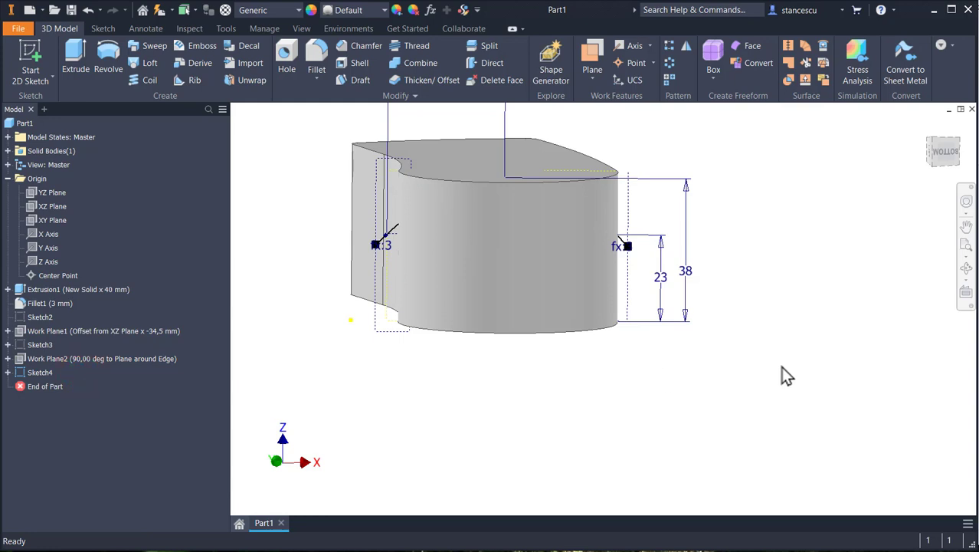
pyautogui.press('F6')
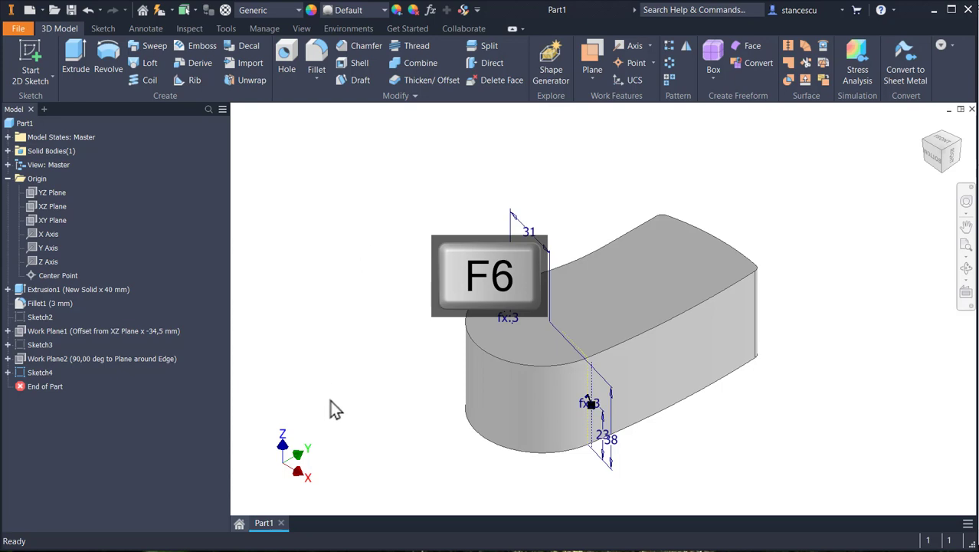
pyautogui.rightClick(22, 368)
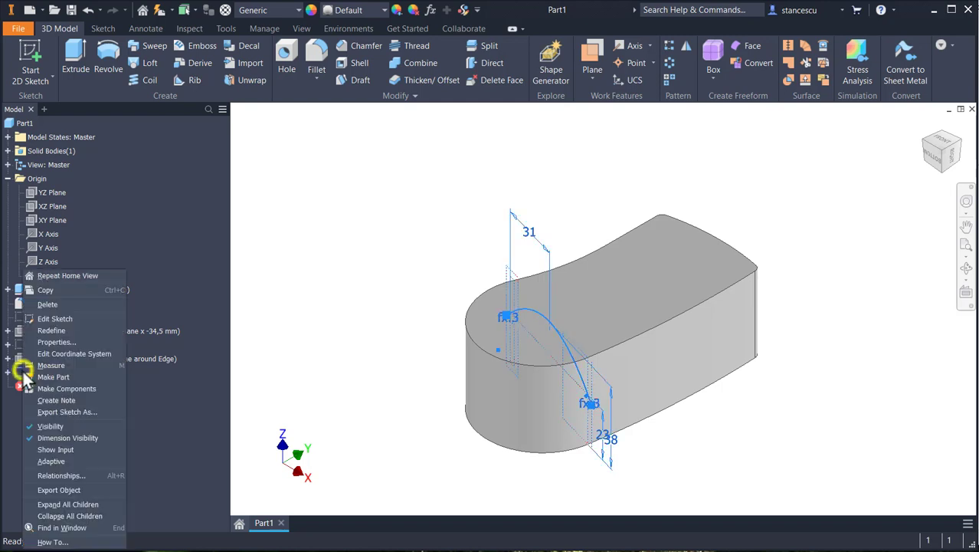
pyautogui.click(51, 426)
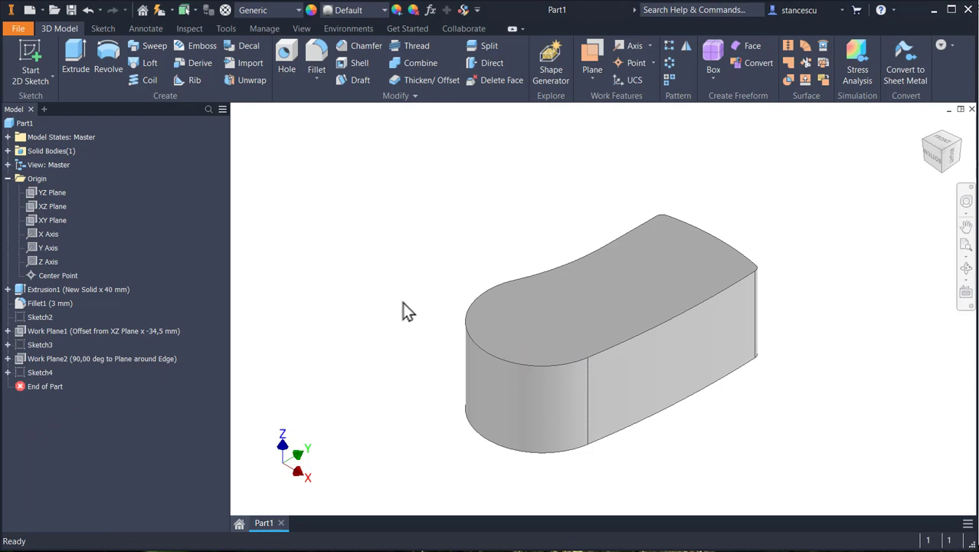
# Step: Start a new sketch on the origin XY plane from the home view
pyautogui.press('F6')
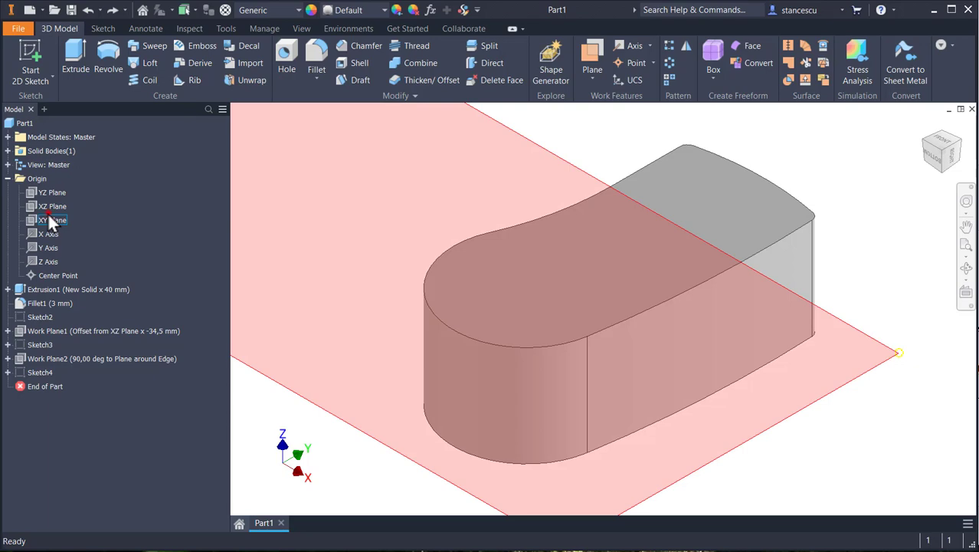
pyautogui.rightClick(51, 219)
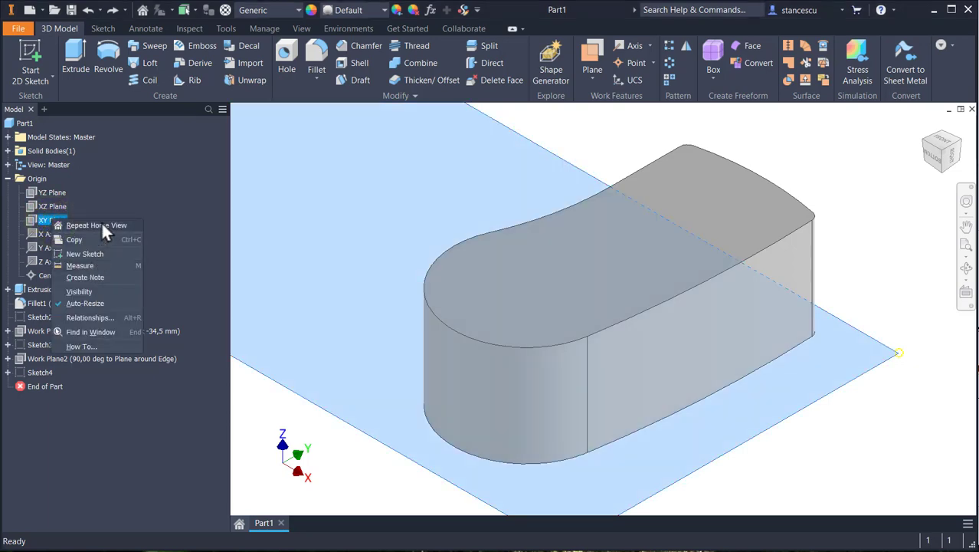
pyautogui.click(89, 252)
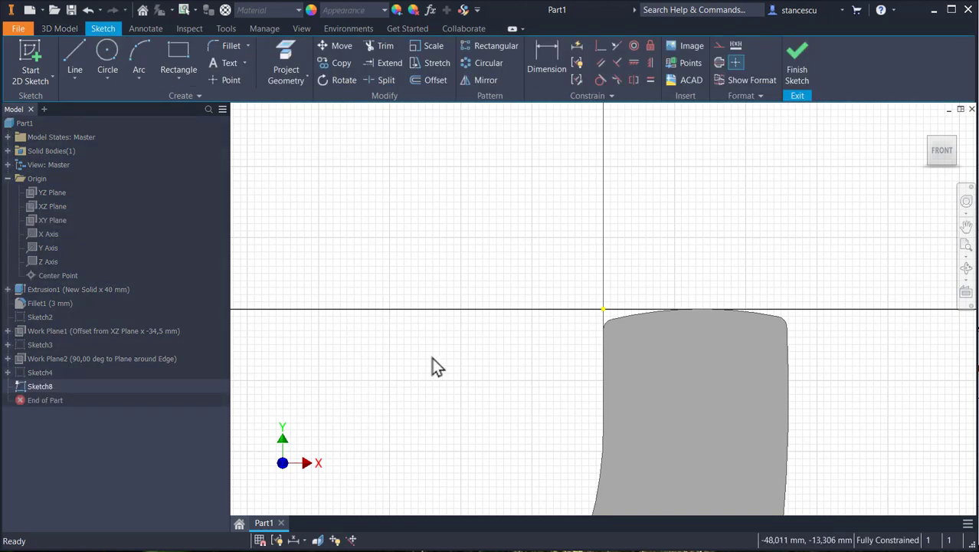
# Step: Project the outline of the block's top face into the sketch and slice the graphics at the sketch plane
pyautogui.moveTo(433, 367); pyautogui.dragTo(420, 184, button='middle')
pyautogui.scroll(2, 420, 196)
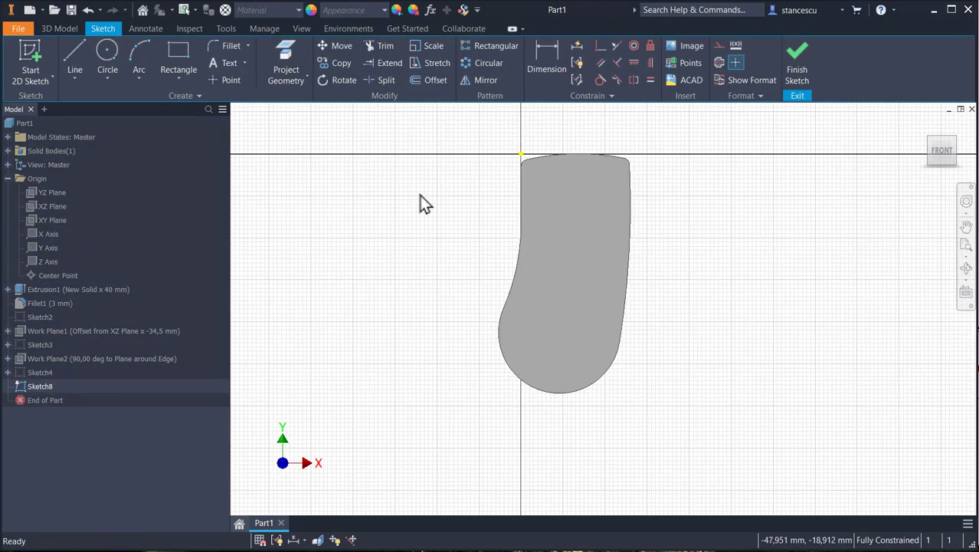
pyautogui.click(286, 59)
pyautogui.click(593, 275)
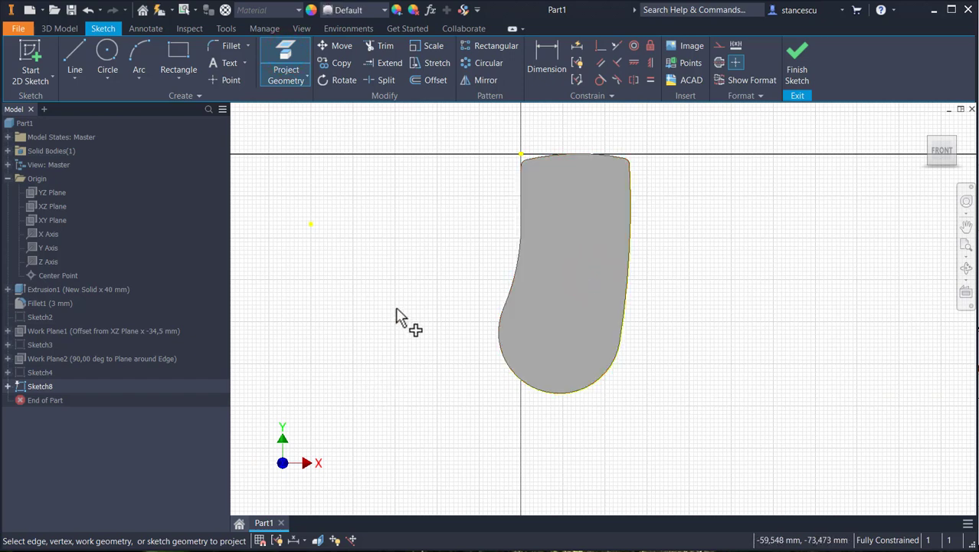
pyautogui.press('F7')
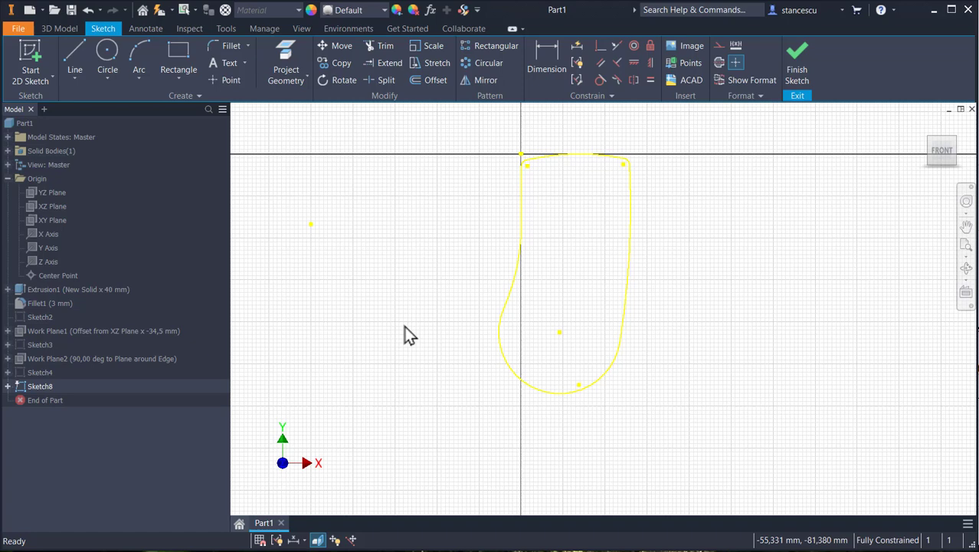
# Step: Change the in-canvas color scheme to Deep Blue in the application options
pyautogui.press('alt')
pyautogui.press('f')
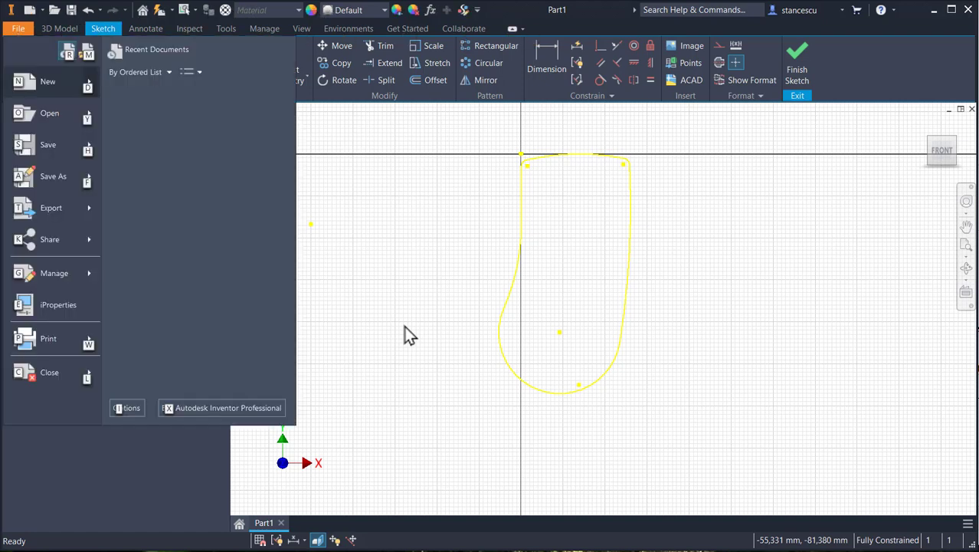
pyautogui.press('o')
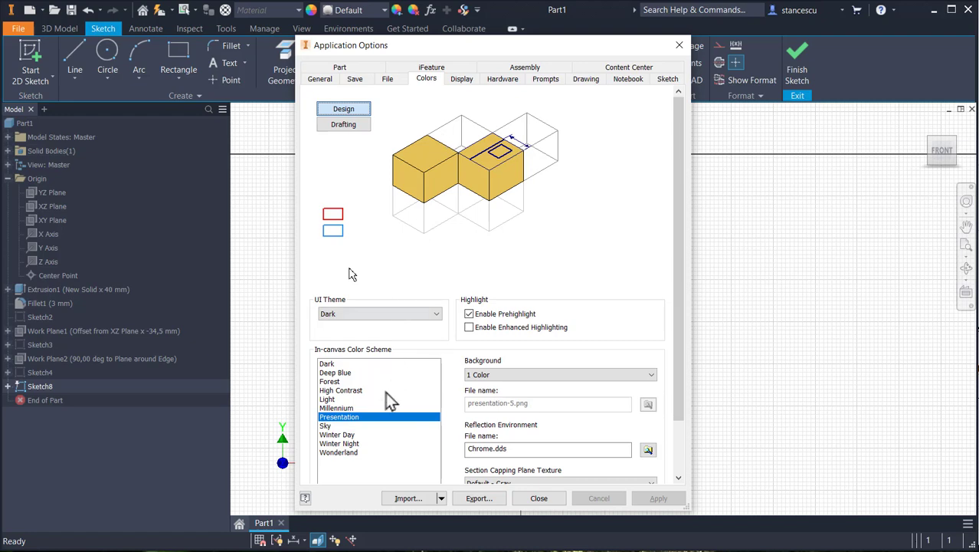
pyautogui.click(345, 372)
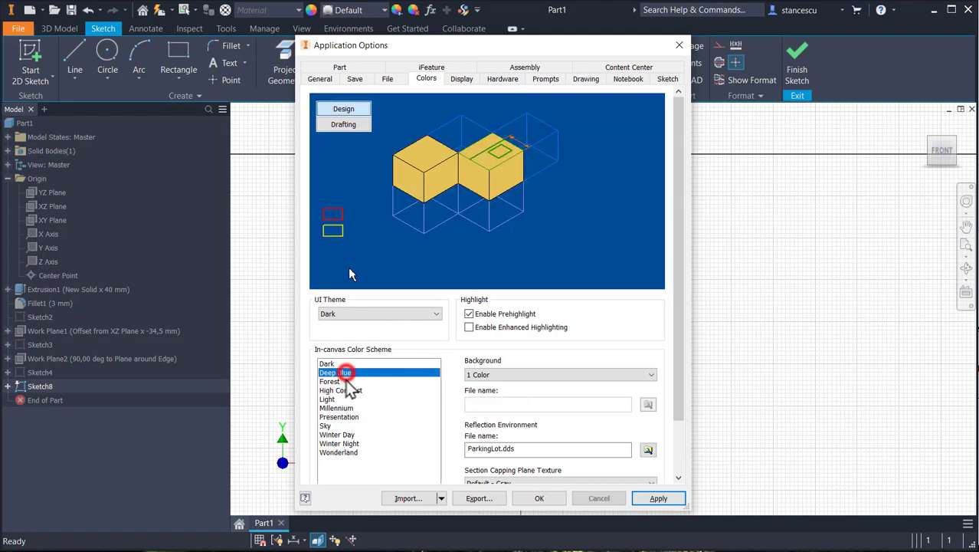
pyautogui.click(551, 497)
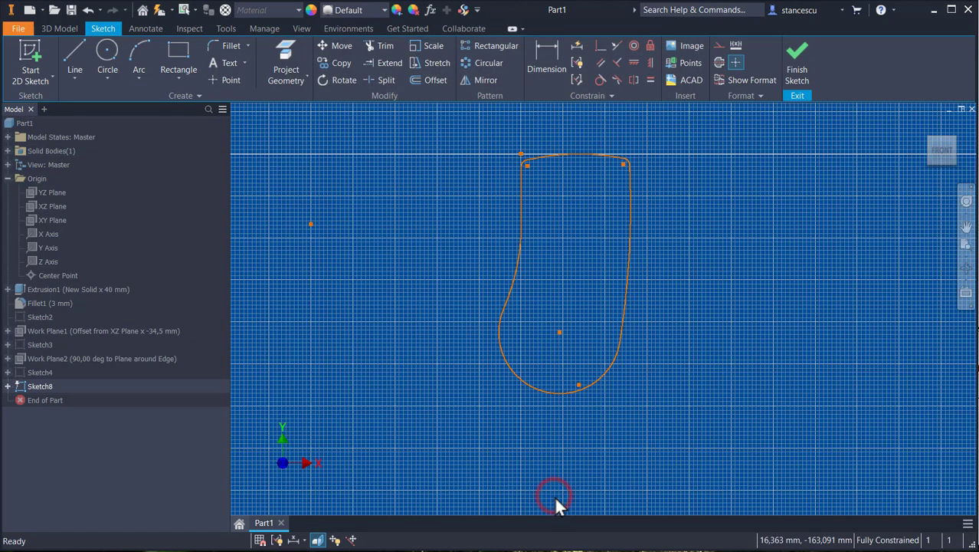
# Step: Draw a line connecting the two projected arc center points that lie outside the block's outline
pyautogui.moveTo(416, 291)
pyautogui.mouseDown(button='middle')
pyautogui.moveTo(632, 327)
pyautogui.moveTo(598, 336)
pyautogui.moveTo(652, 297)
pyautogui.mouseUp(button='middle')
pyautogui.scroll(-3, 627, 313)
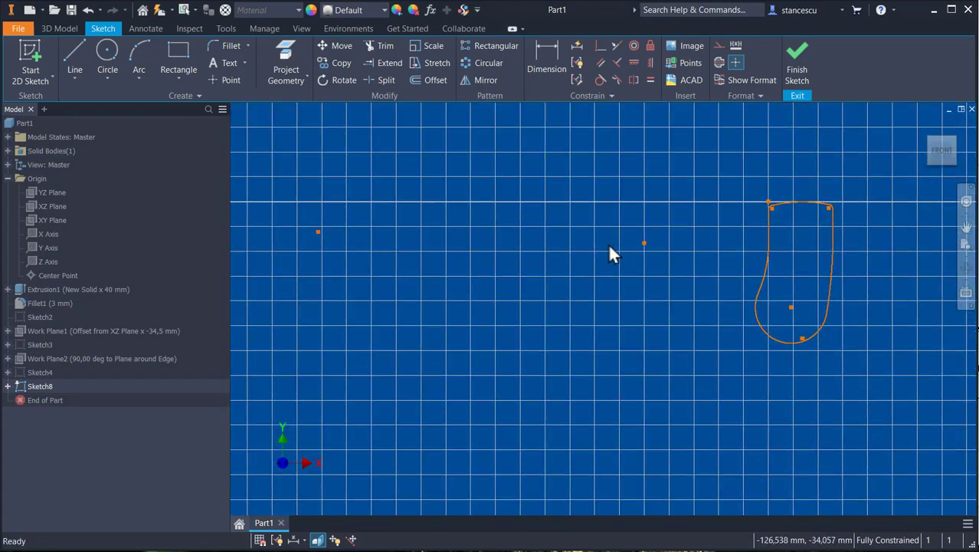
pyautogui.click(74, 63)
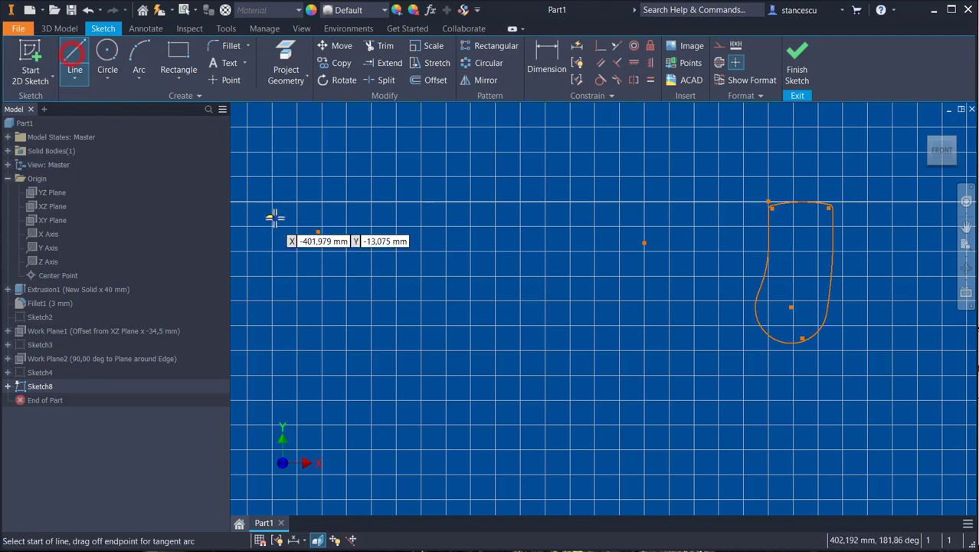
pyautogui.click(318, 231)
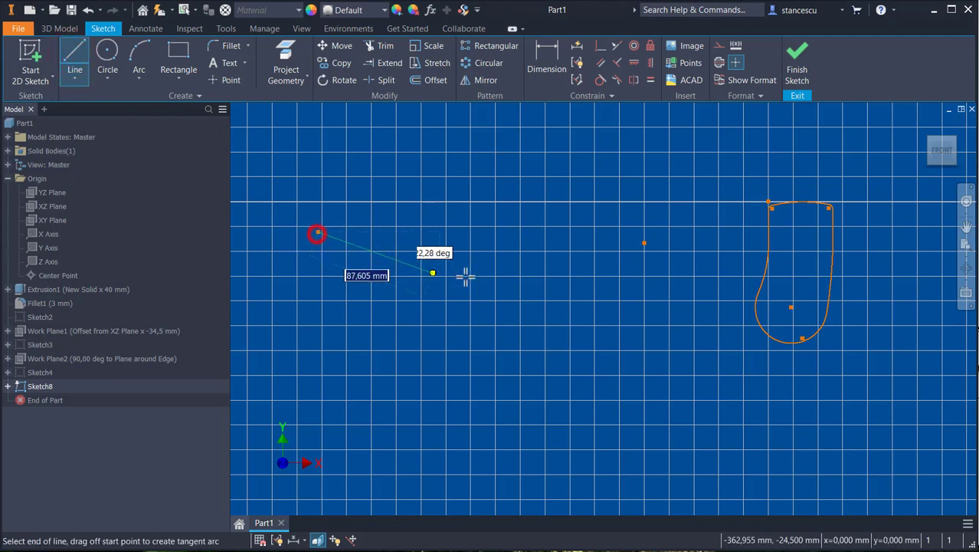
pyautogui.click(644, 243)
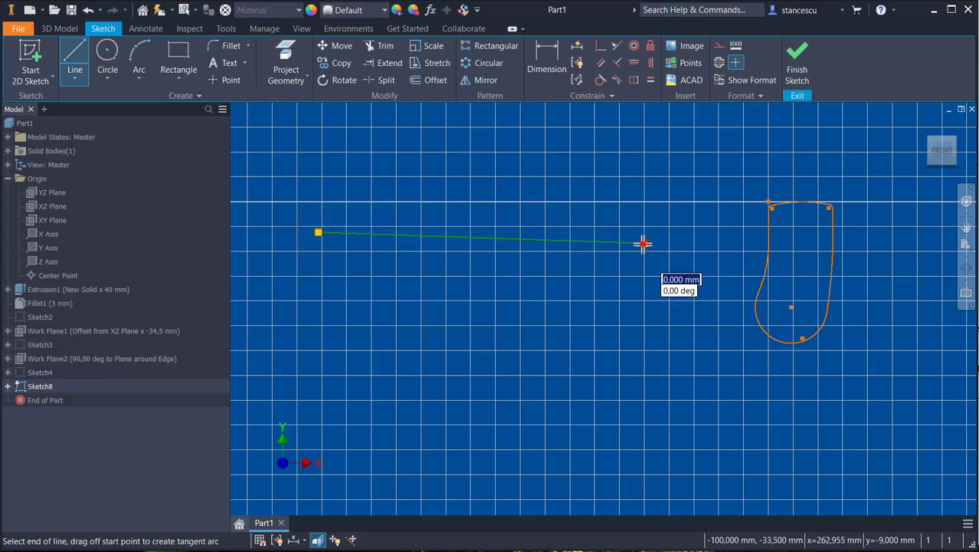
pyautogui.rightClick(565, 291)
pyautogui.click(561, 344)
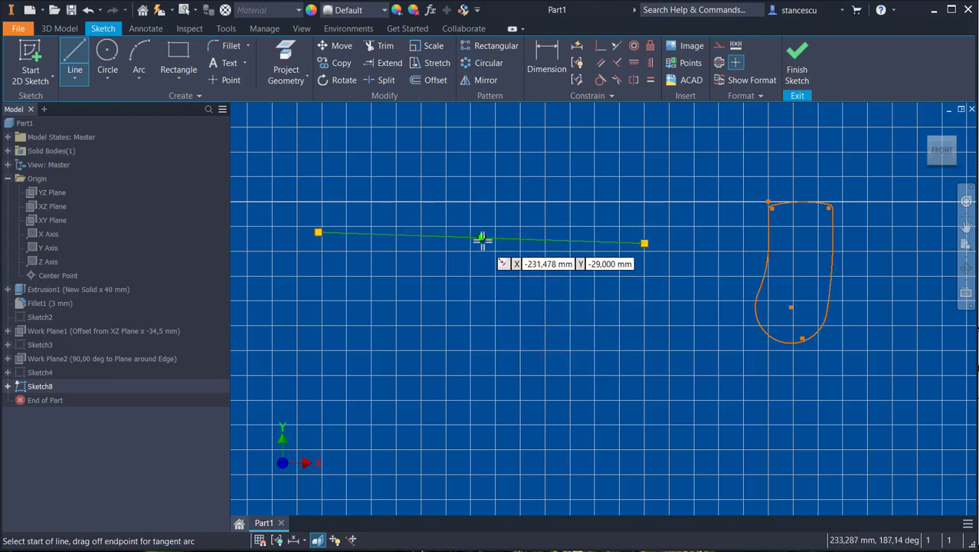
# Step: Draw a line from the midpoint of the connecting line, tangent to the outline's rounded end, and finish the sketch
pyautogui.click(481, 239)
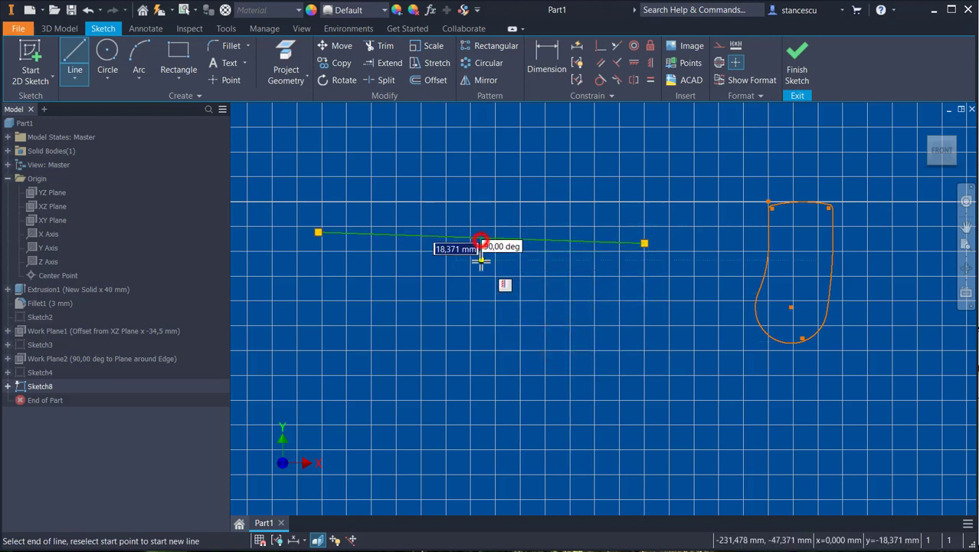
pyautogui.click(779, 339)
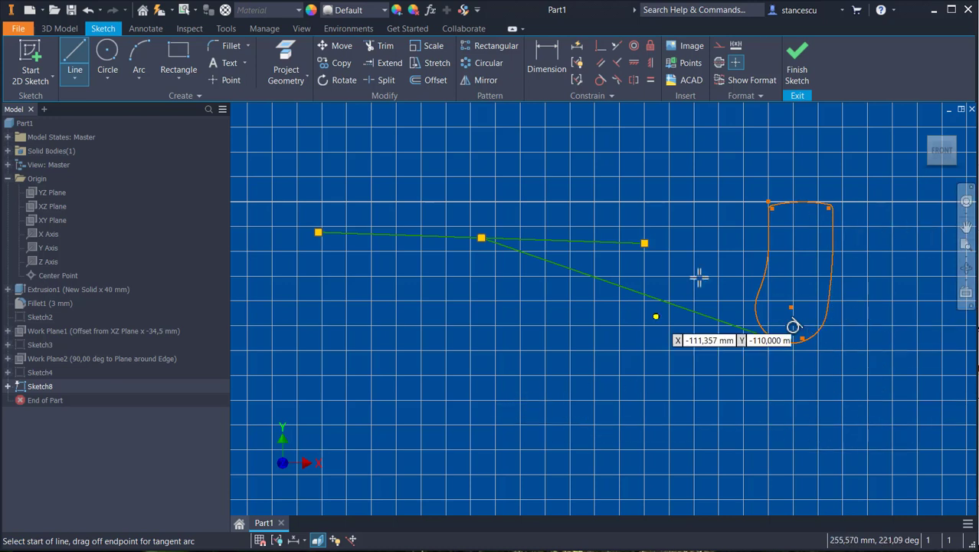
pyautogui.click(797, 63)
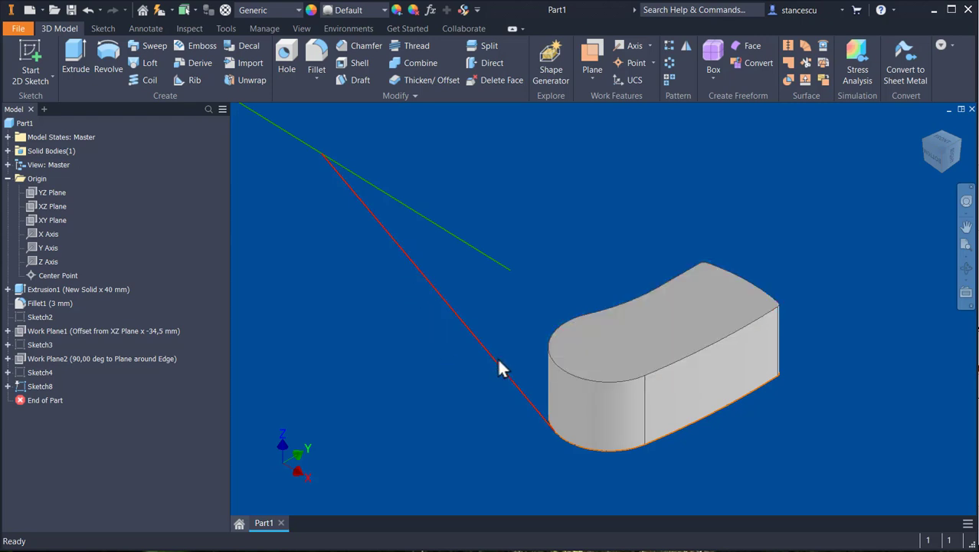
# Step: Create a work plane through the tangent line at 90 degrees to the block's top face
pyautogui.click(591, 52)
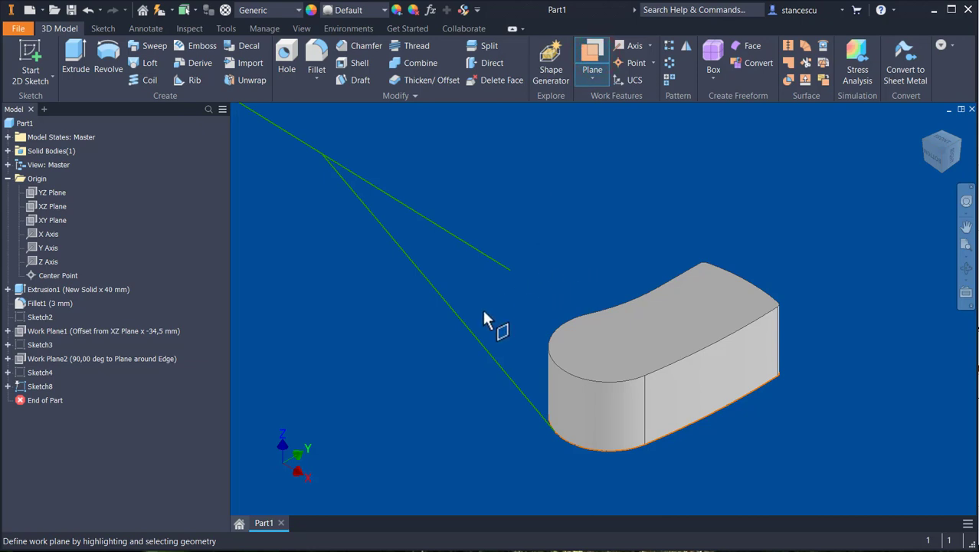
pyautogui.click(470, 334)
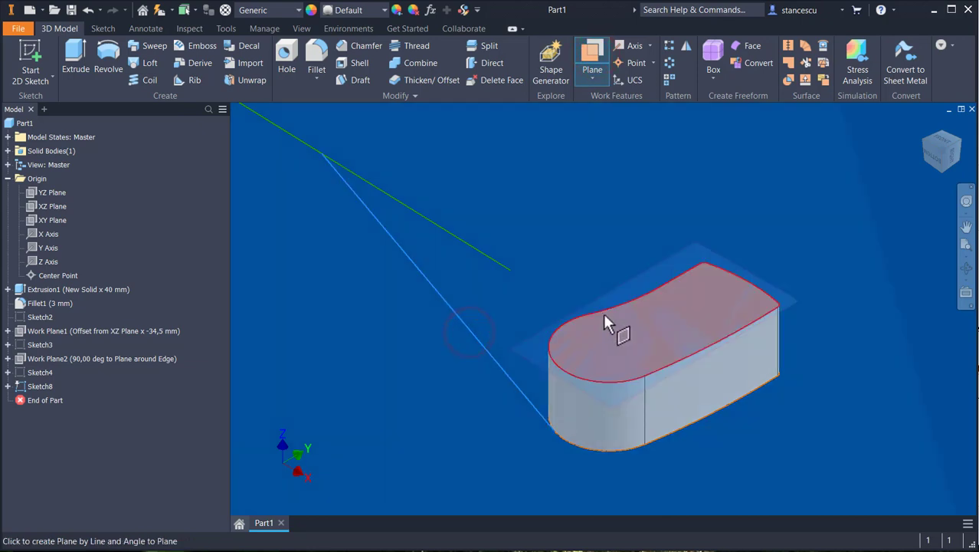
pyautogui.click(620, 355)
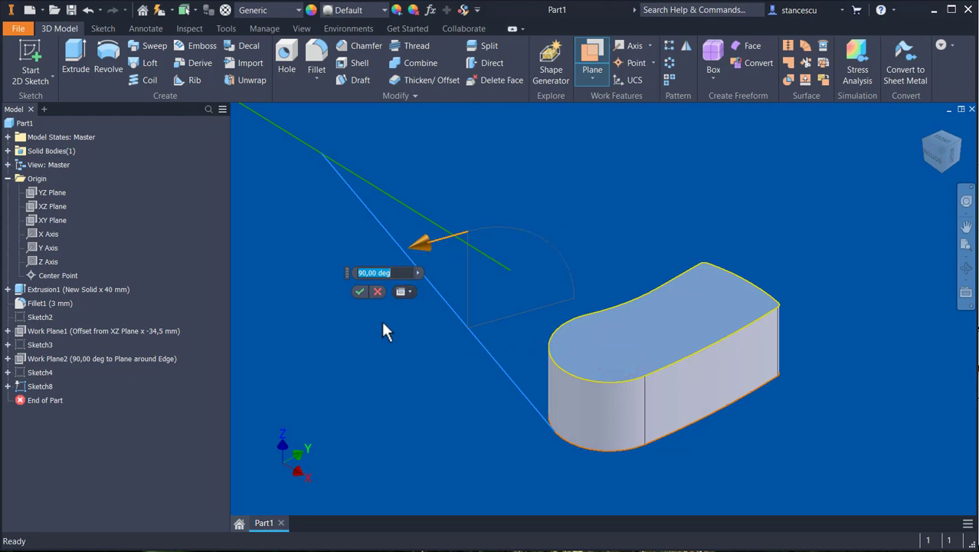
pyautogui.click(358, 292)
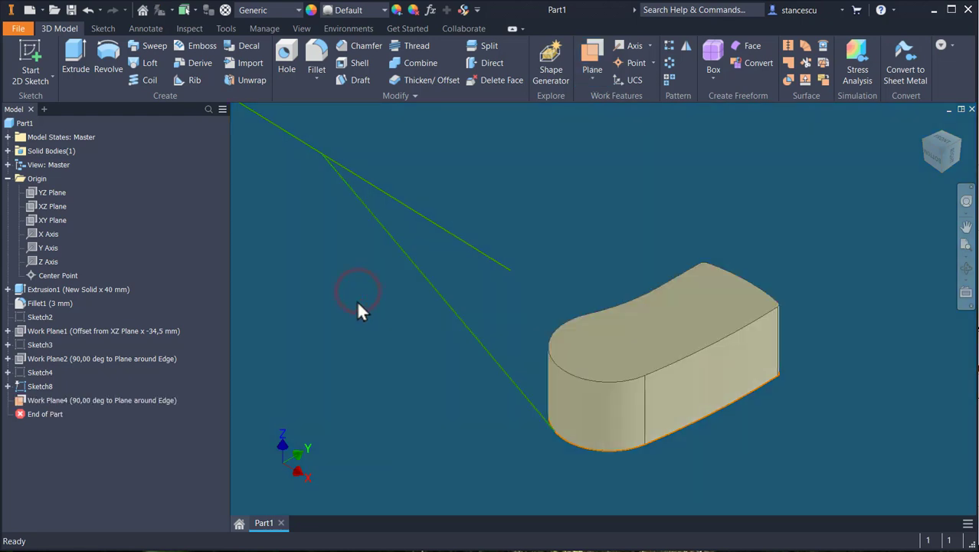
# Step: Start a new sketch on the 90-degree work plane through the tangent line and hide that plane
pyautogui.press('F6')
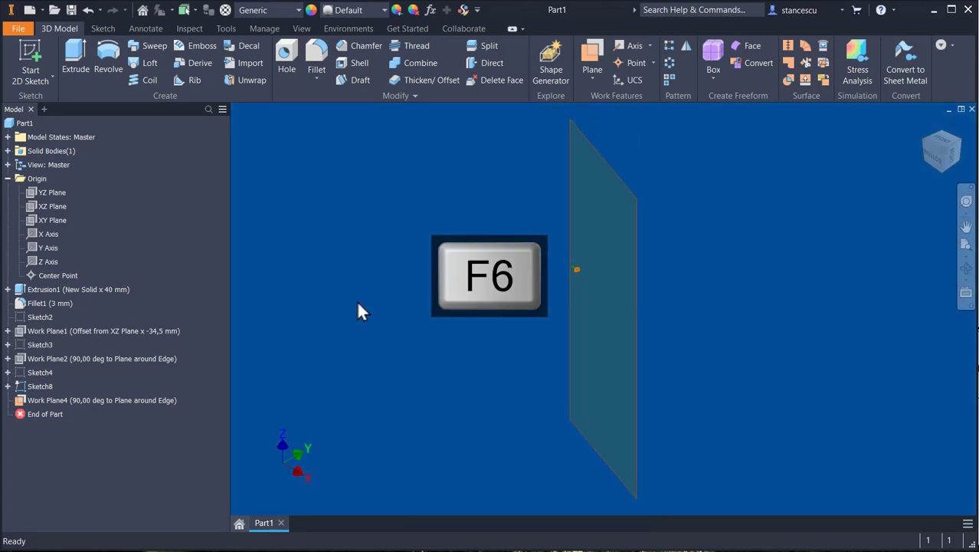
pyautogui.click(633, 210)
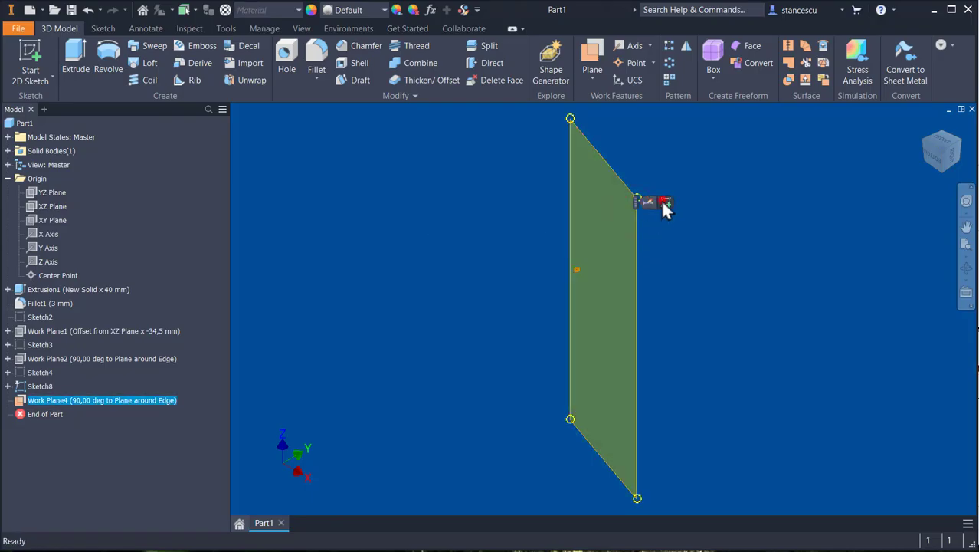
pyautogui.click(665, 203)
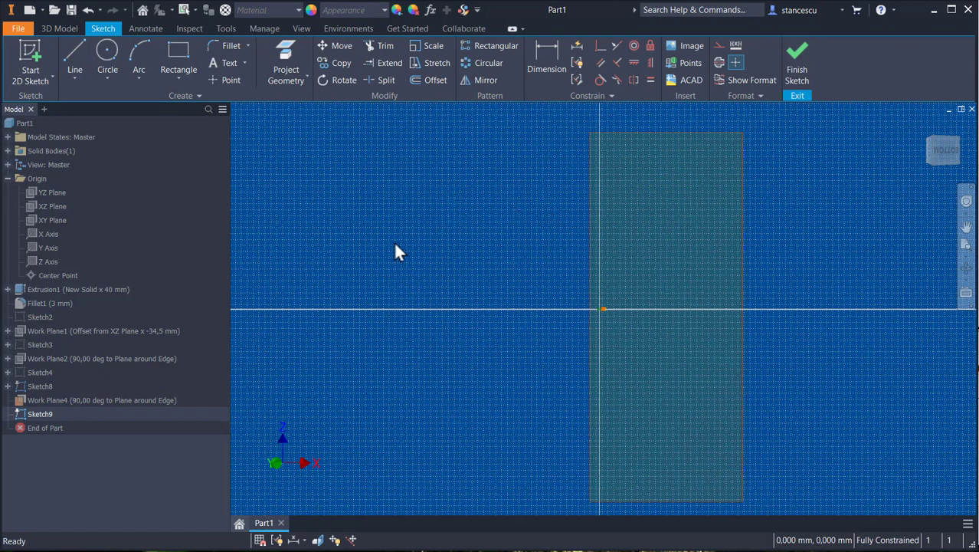
pyautogui.rightClick(55, 399)
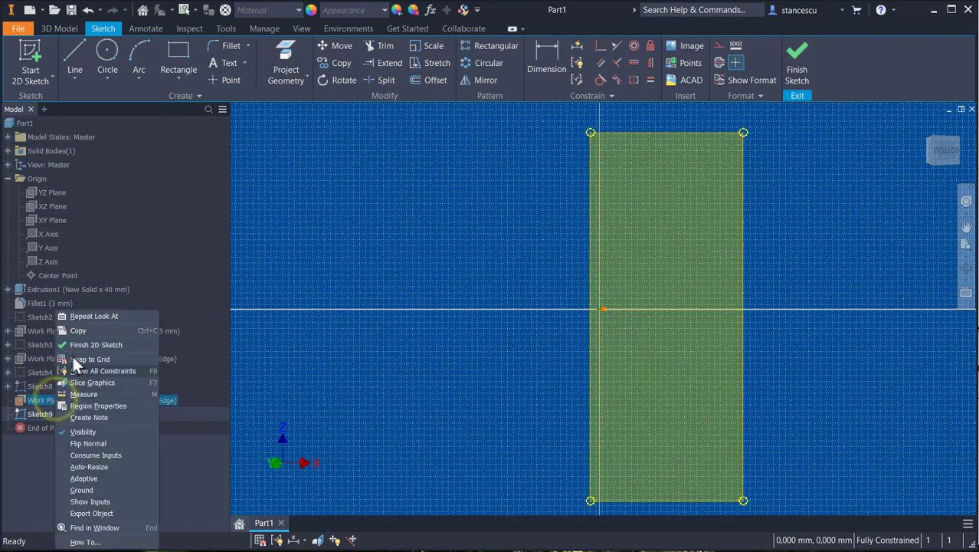
pyautogui.click(100, 430)
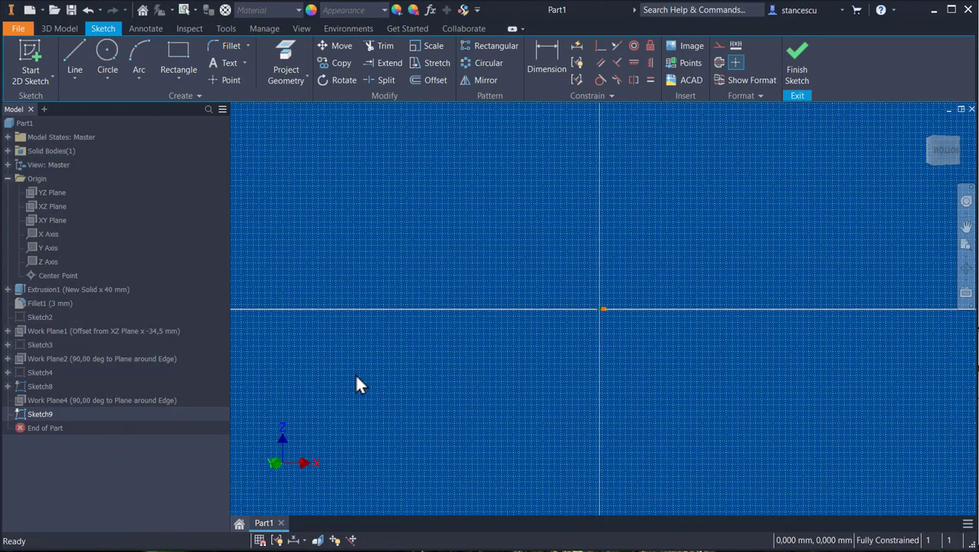
# Step: Slice the graphics at the sketch plane and hide Sketch8
pyautogui.press('F6')
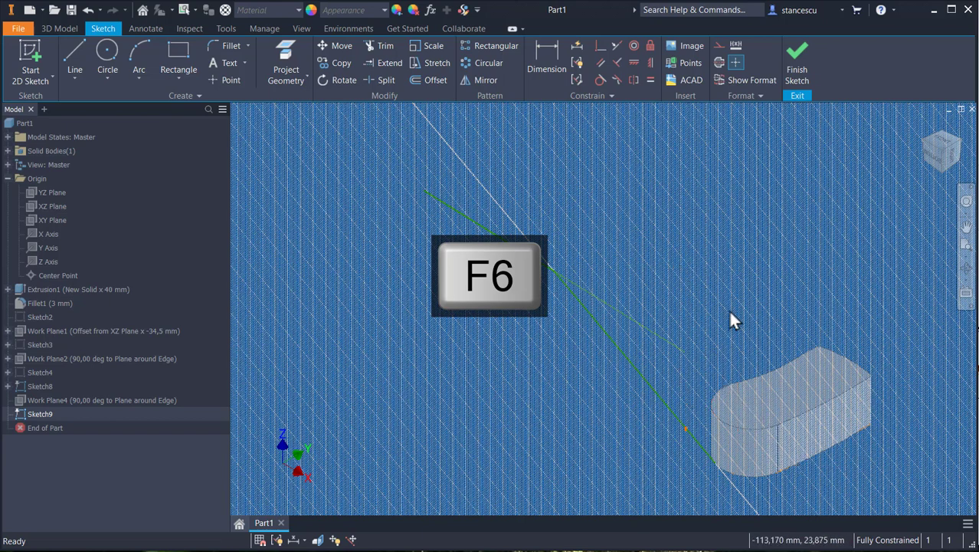
pyautogui.press('F7')
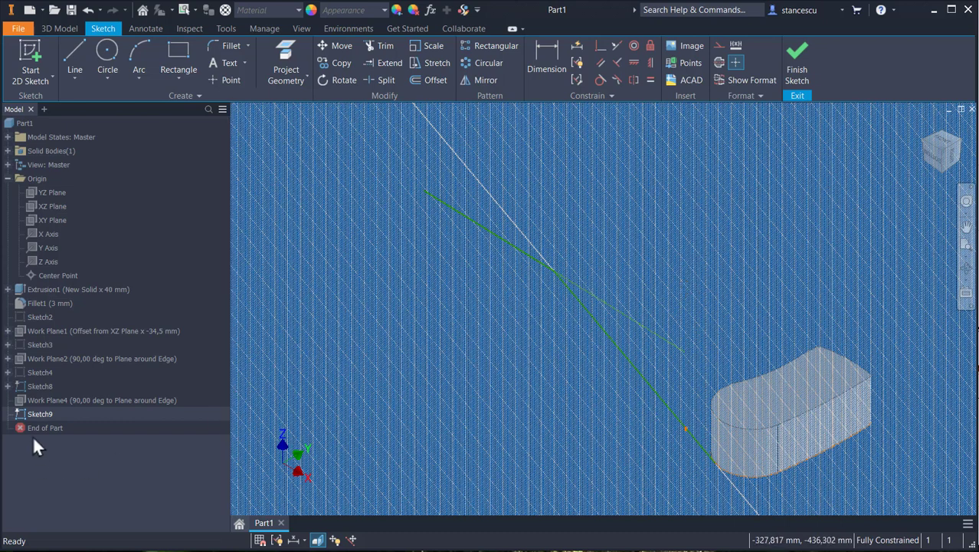
pyautogui.rightClick(33, 385)
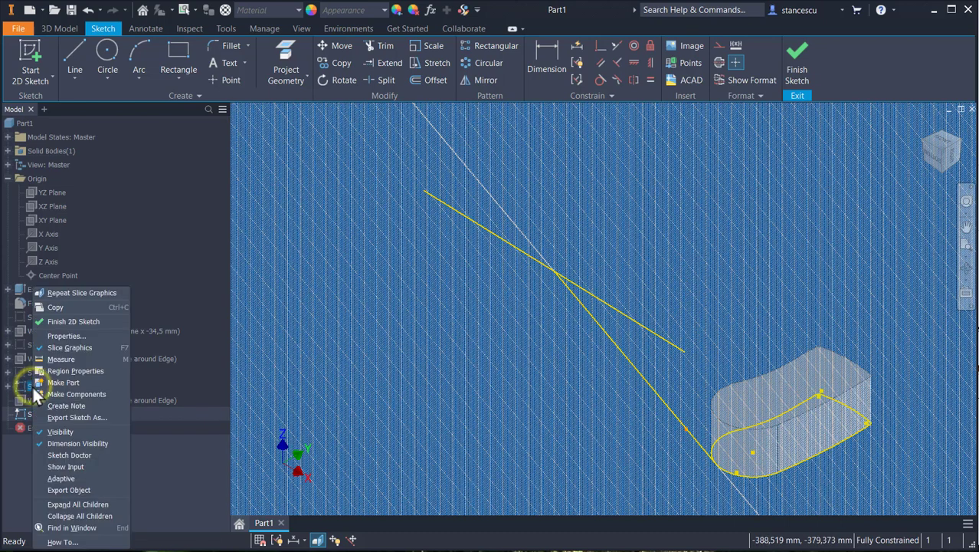
pyautogui.click(58, 432)
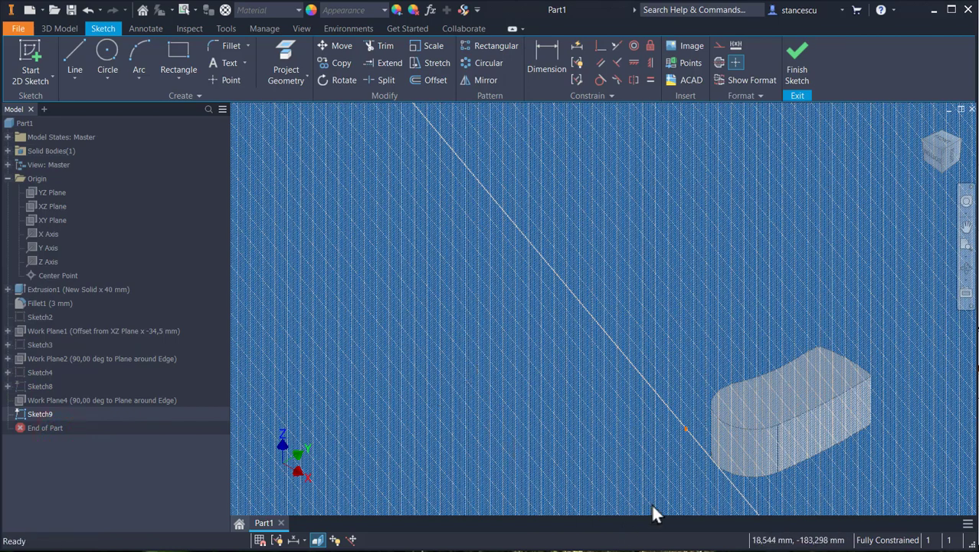
# Step: Project the rounded end's top edge and the vertical edges on both sides of it into the sketch
pyautogui.moveTo(648, 446); pyautogui.dragTo(535, 343, button='middle')
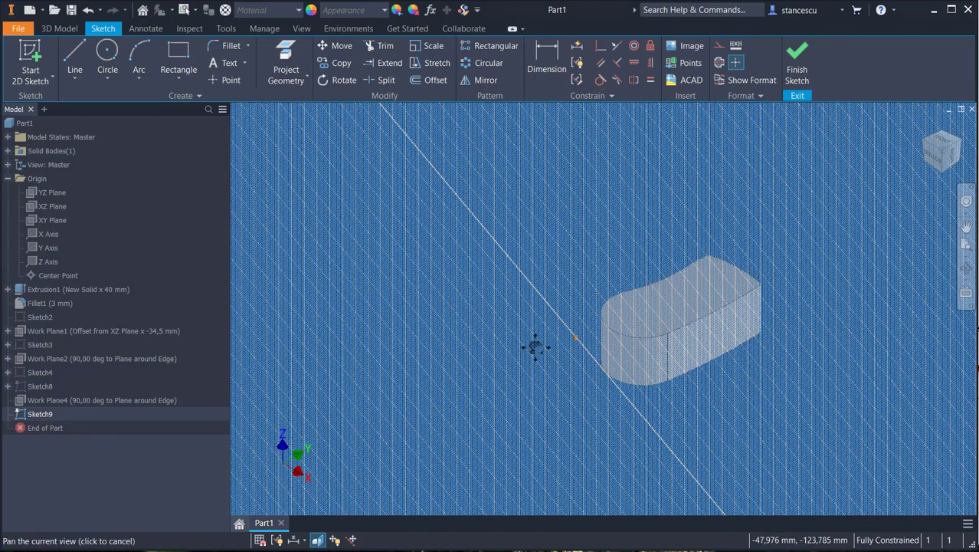
pyautogui.moveTo(505, 426)
pyautogui.keyDown('shift'); pyautogui.mouseDown(button='middle')
pyautogui.moveTo(563, 430)
pyautogui.moveTo(645, 371)
pyautogui.moveTo(567, 430)
pyautogui.moveTo(578, 484)
pyautogui.mouseUp(button='middle'); pyautogui.keyUp('shift')
pyautogui.scroll(-1, 577, 478)
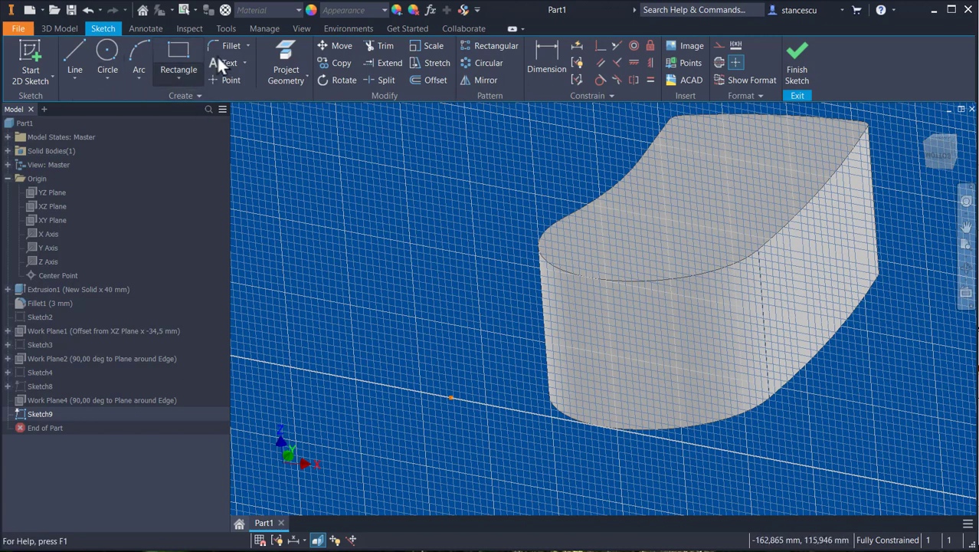
pyautogui.click(292, 53)
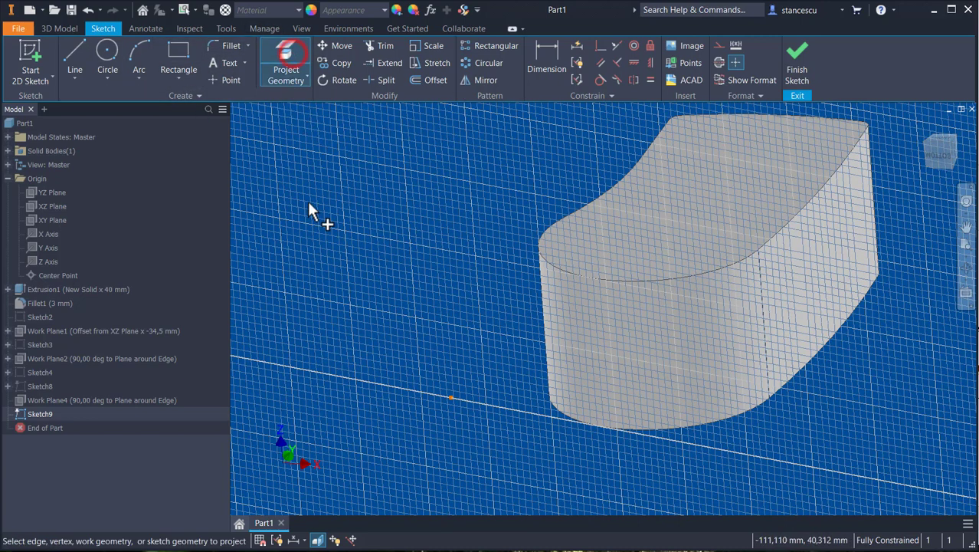
pyautogui.click(560, 268)
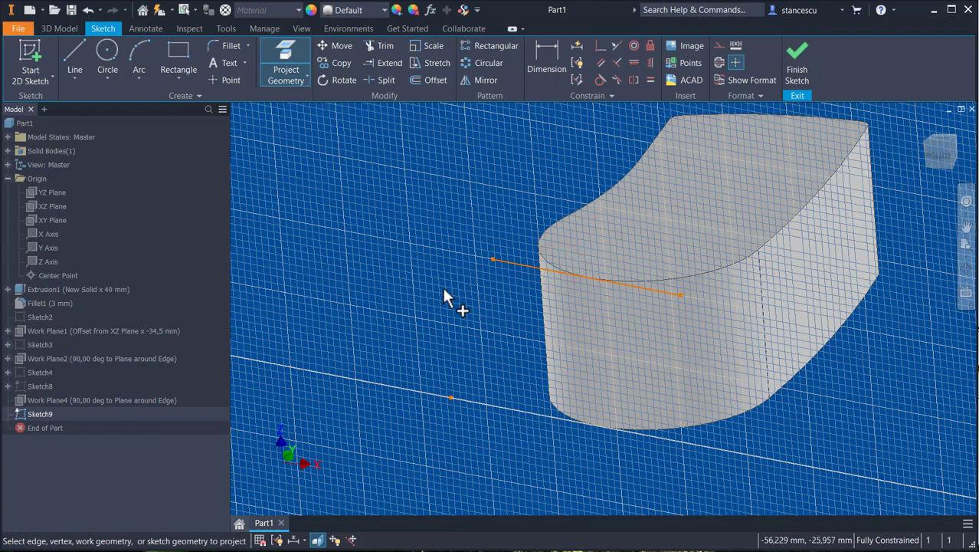
pyautogui.click(764, 319)
pyautogui.scroll(6, 331, 389)
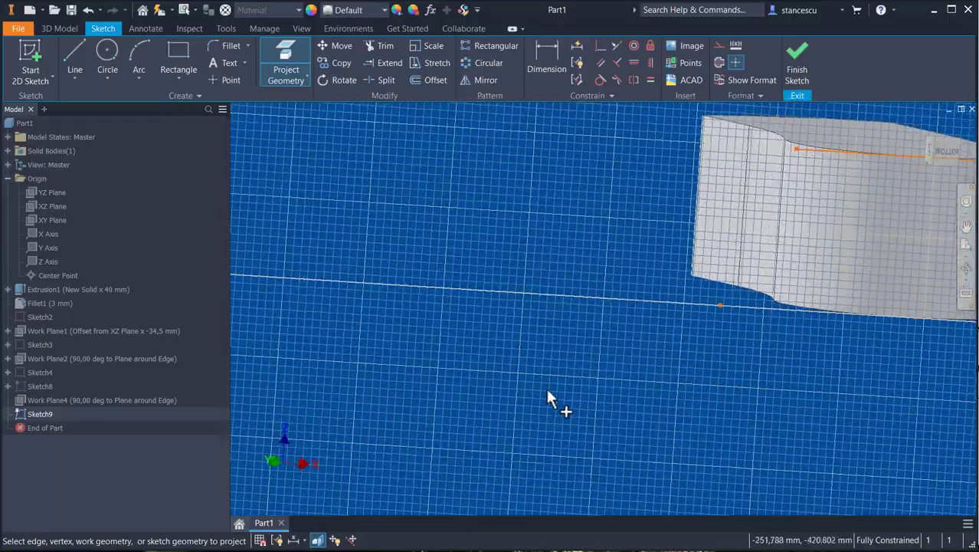
pyautogui.moveTo(548, 395)
pyautogui.keyDown('shift'); pyautogui.mouseDown(button='middle')
pyautogui.moveTo(677, 387)
pyautogui.moveTo(750, 395)
pyautogui.moveTo(780, 332)
pyautogui.moveTo(837, 347)
pyautogui.mouseUp(button='middle'); pyautogui.keyUp('shift')
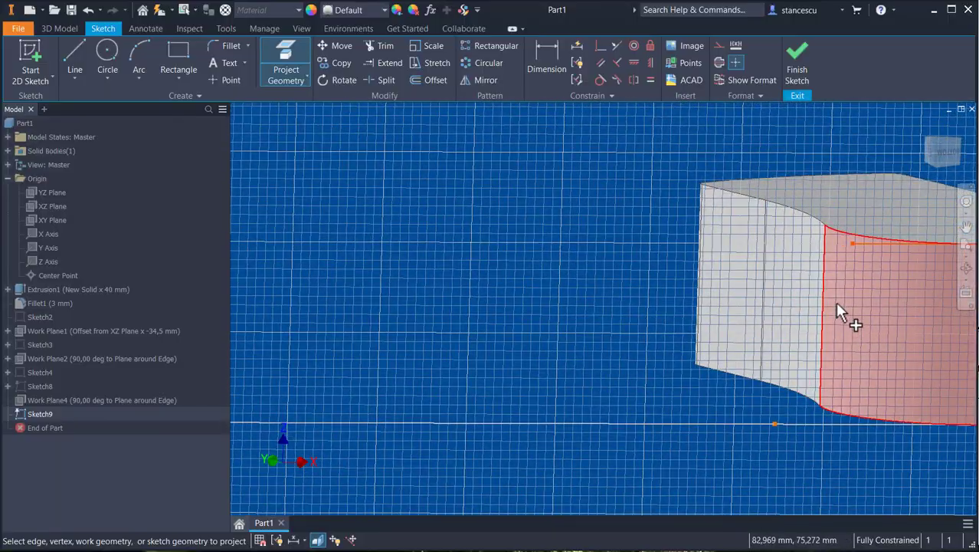
pyautogui.keyDown('shift'); pyautogui.moveTo(836, 303); pyautogui.dragTo(831, 292, button='middle'); pyautogui.keyUp('shift')
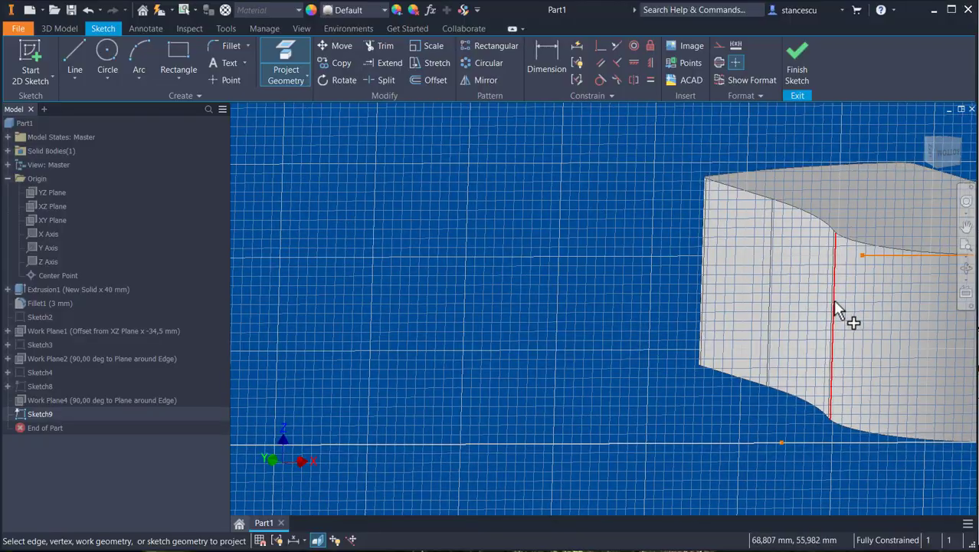
pyautogui.click(833, 303)
pyautogui.keyDown('shift'); pyautogui.moveTo(721, 393); pyautogui.dragTo(228, 91, button='middle'); pyautogui.keyUp('shift')
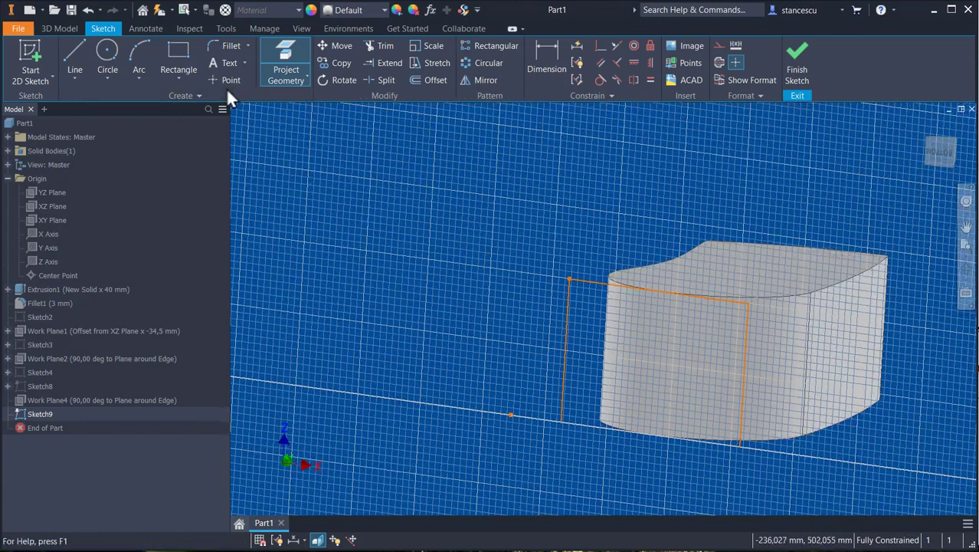
# Step: Place a sketch point between the two projected vertical edges and dimension it 7 mm above the base line
pyautogui.click(228, 81)
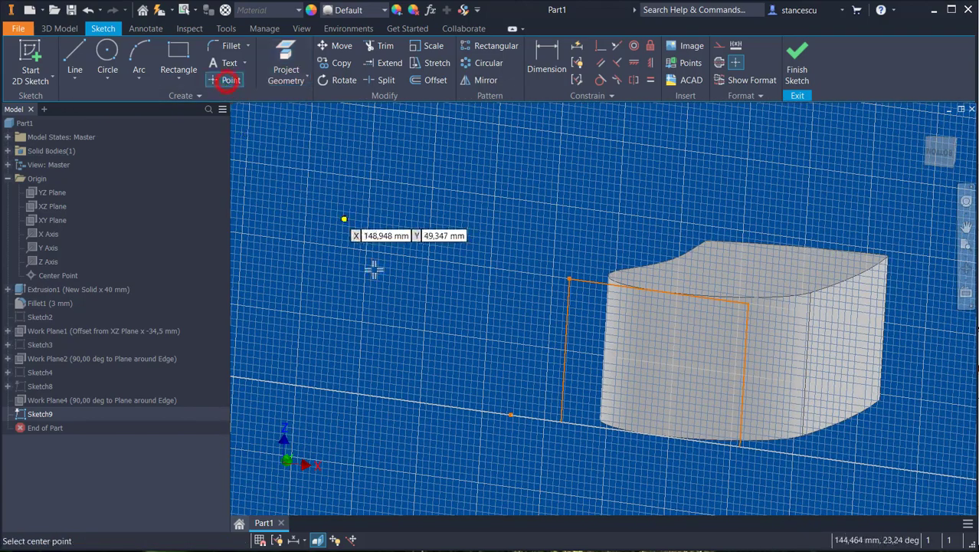
pyautogui.click(643, 373)
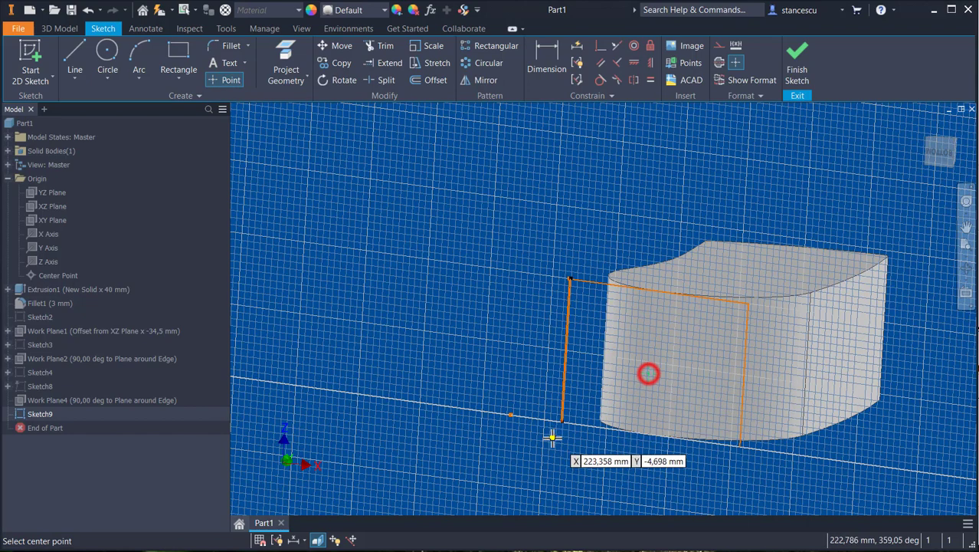
pyautogui.click(550, 70)
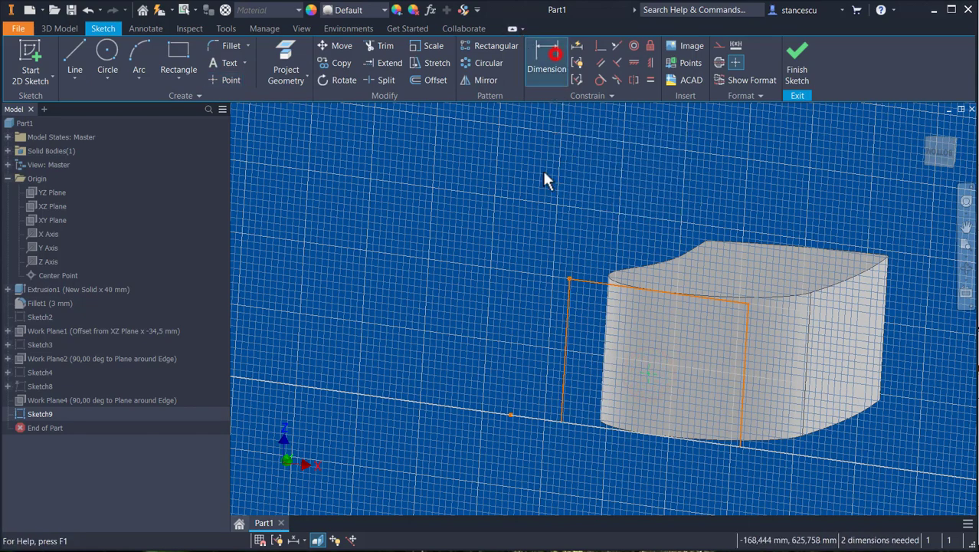
pyautogui.keyDown('shift'); pyautogui.moveTo(657, 347); pyautogui.dragTo(651, 404, button='middle'); pyautogui.keyUp('shift')
pyautogui.click(649, 387)
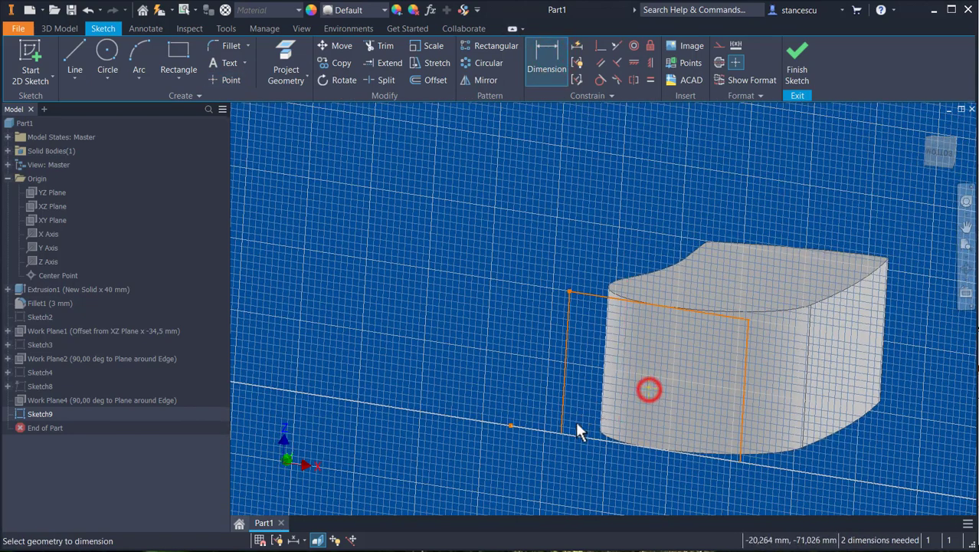
pyautogui.click(560, 435)
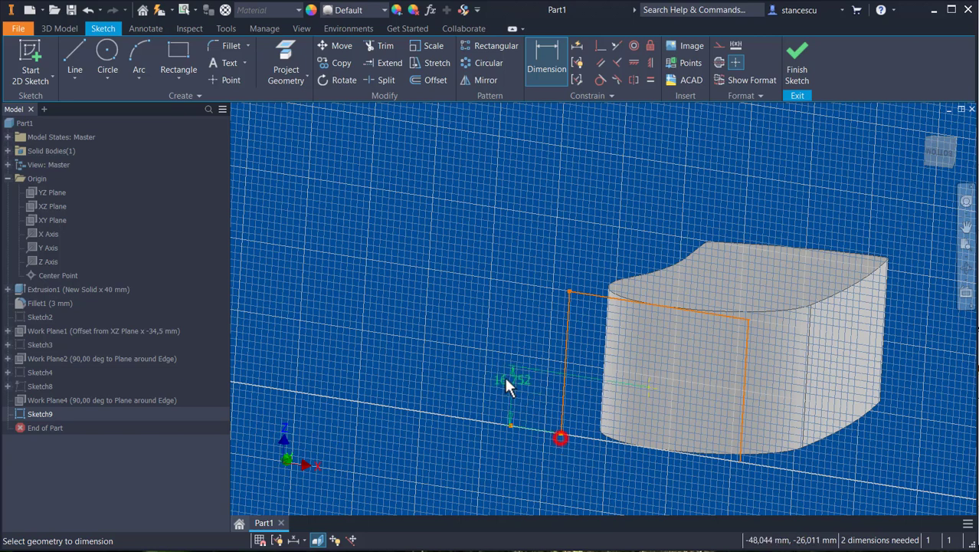
pyautogui.click(485, 383)
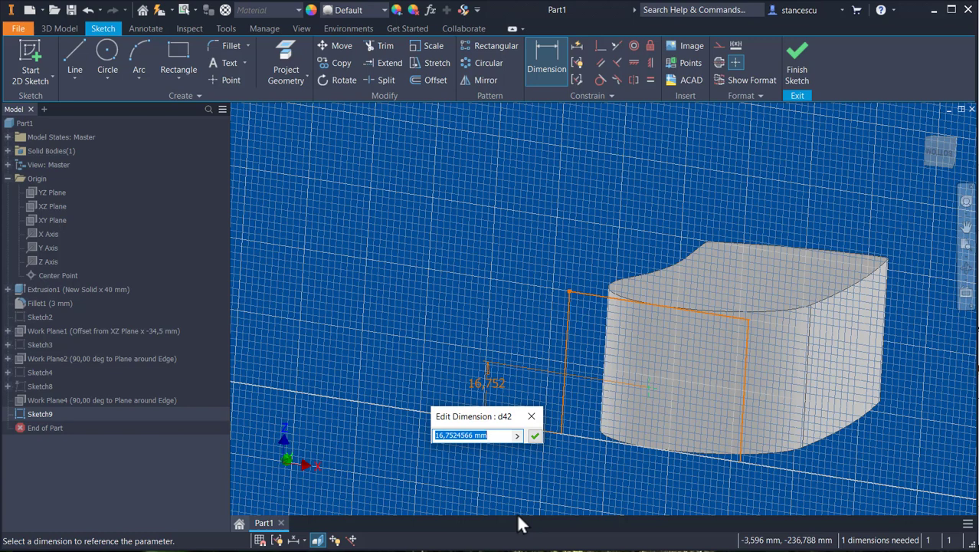
pyautogui.write('7')
pyautogui.press('Return')
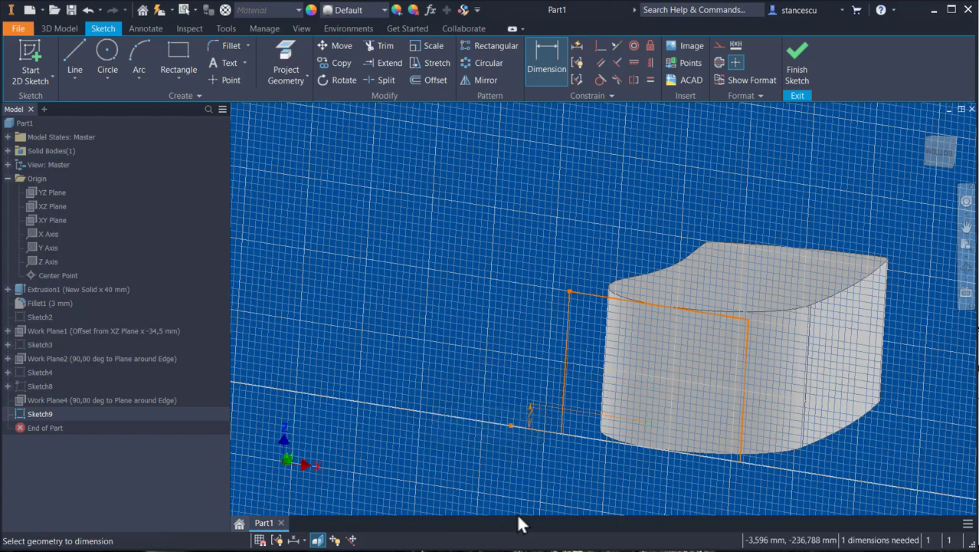
# Step: Constrain the point vertically in line with the midpoint of the projected top edge
pyautogui.click(650, 62)
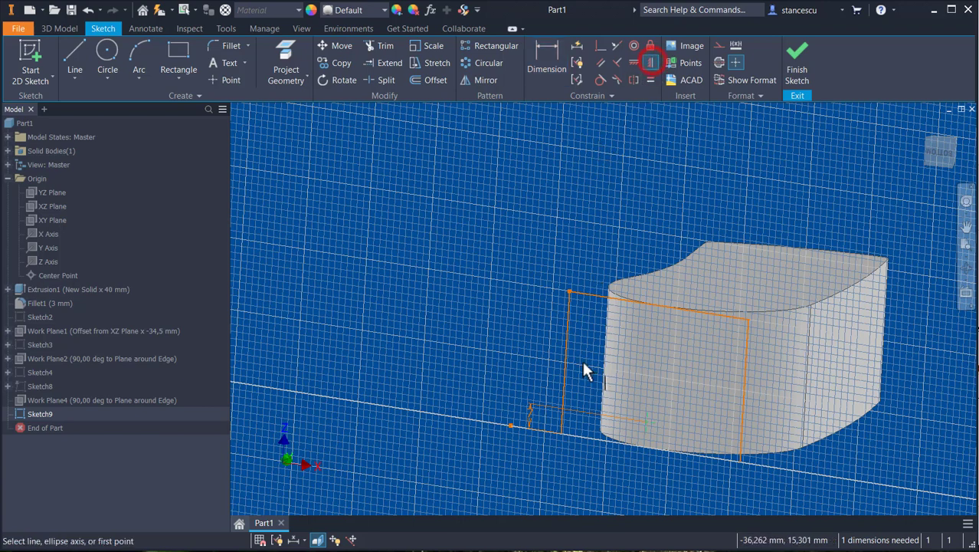
pyautogui.click(646, 418)
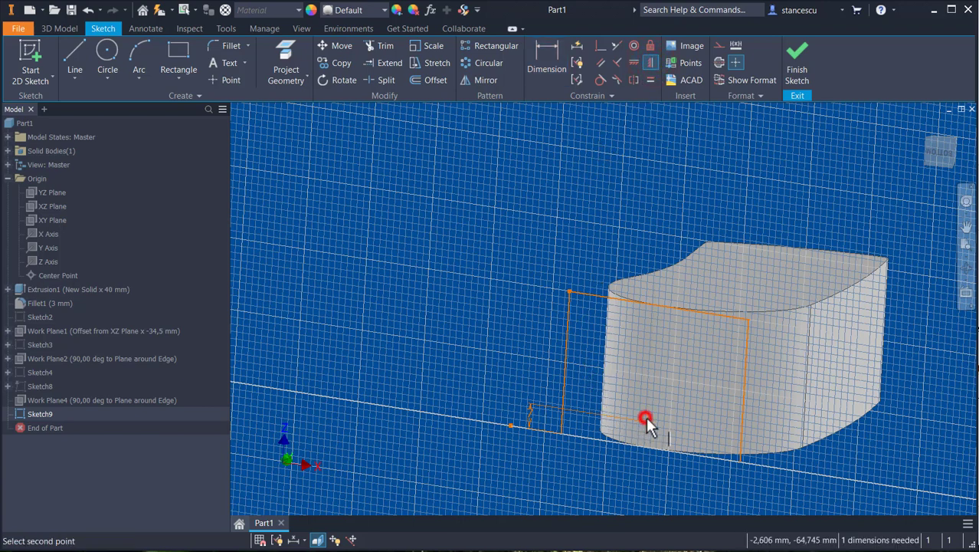
pyautogui.click(660, 306)
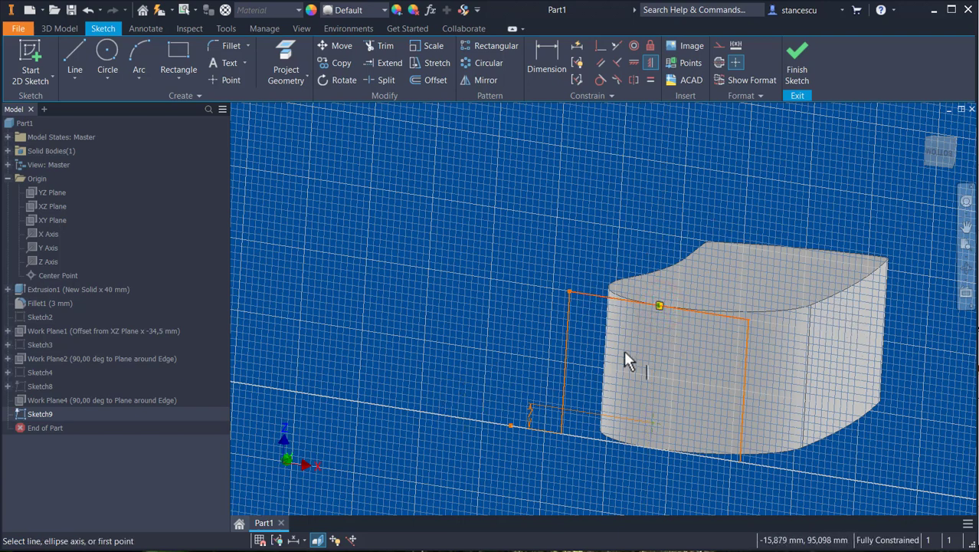
pyautogui.click(656, 422)
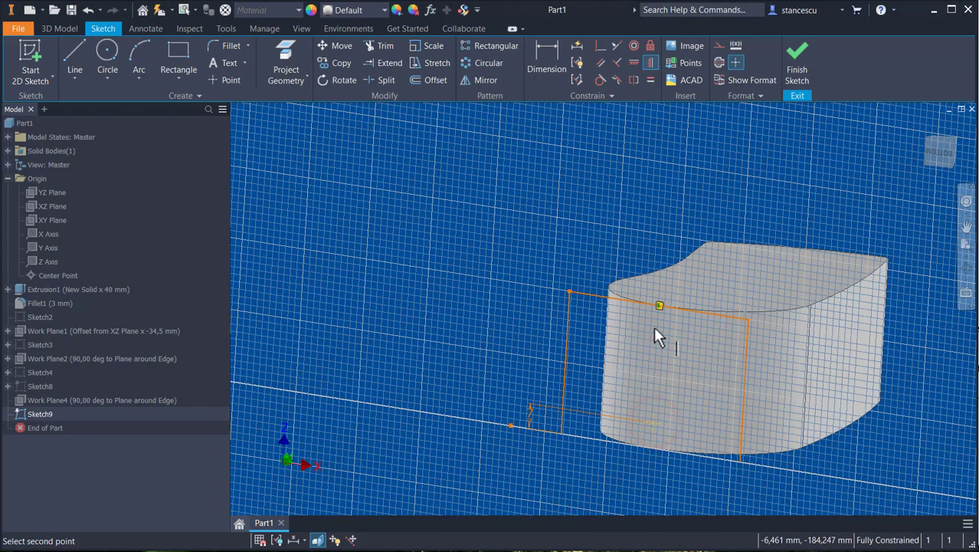
pyautogui.press('Escape')
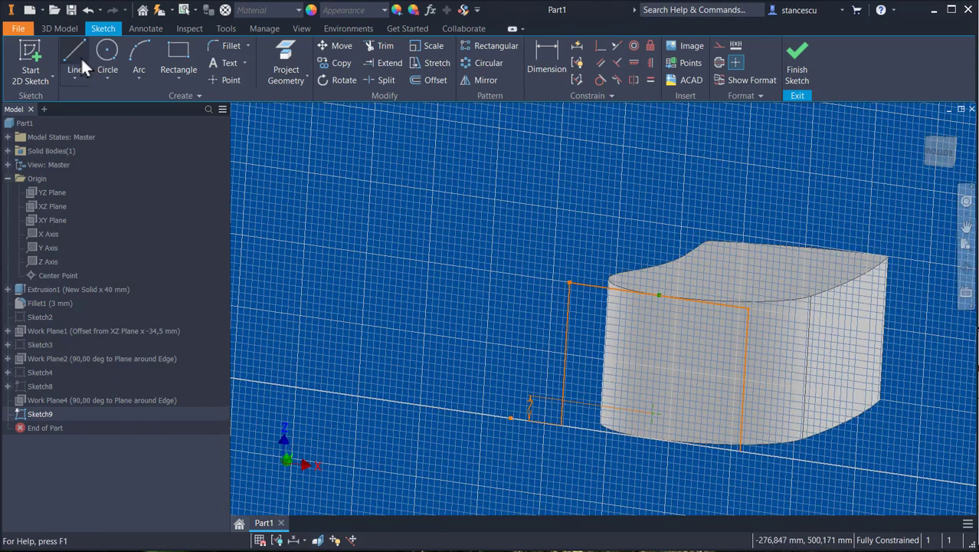
# Step: Draw an interpolation spline from one projected edge's lower endpoint through the 7 mm point to the other edge's lower endpoint
pyautogui.click(69, 78)
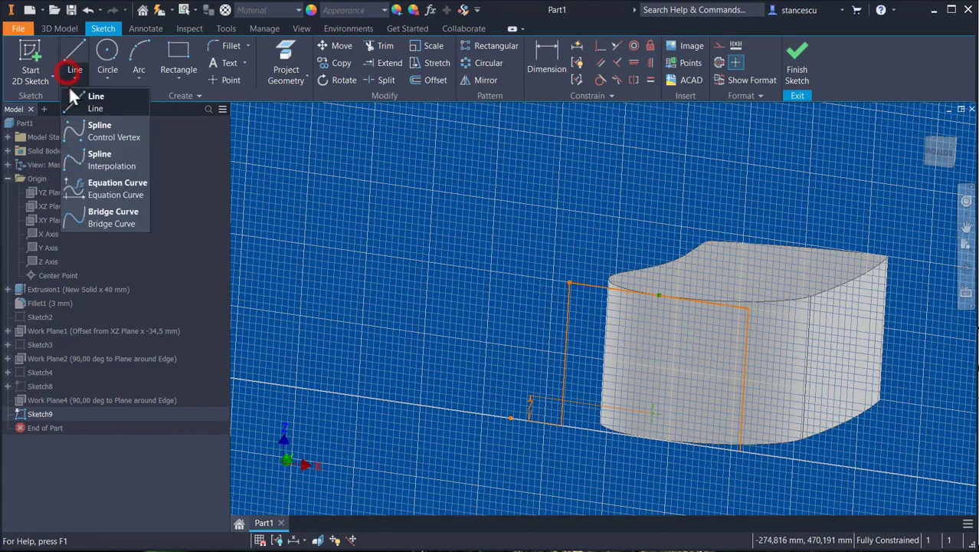
pyautogui.click(98, 164)
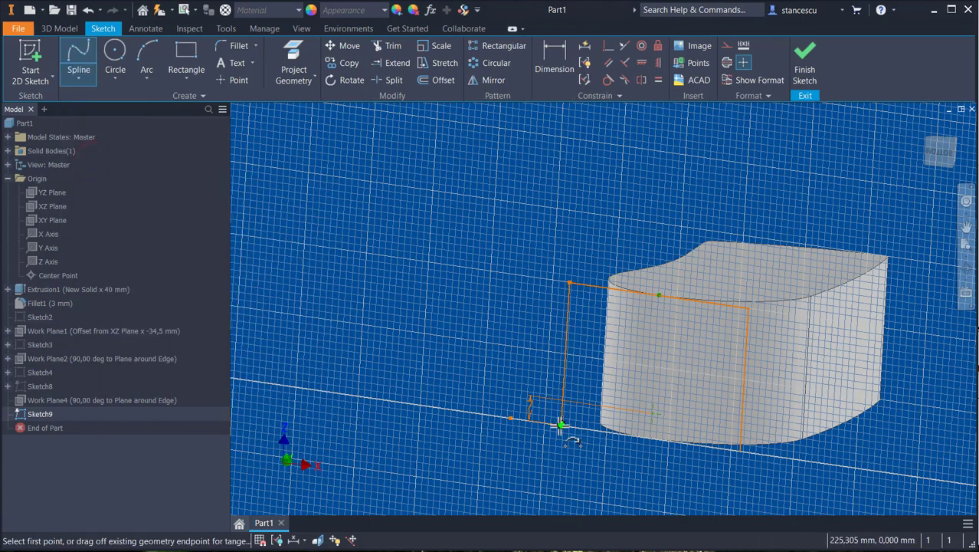
pyautogui.click(562, 421)
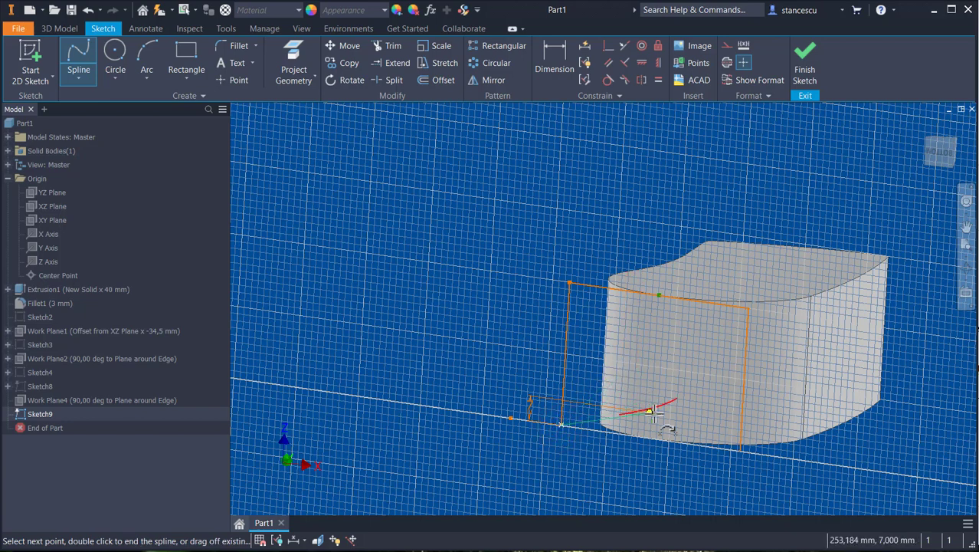
pyautogui.scroll(-2, 648, 411)
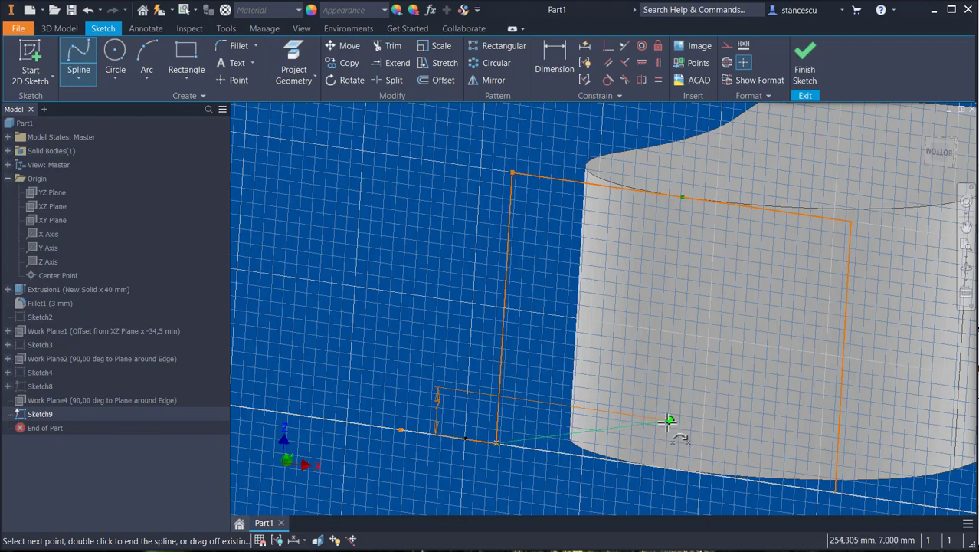
pyautogui.click(670, 420)
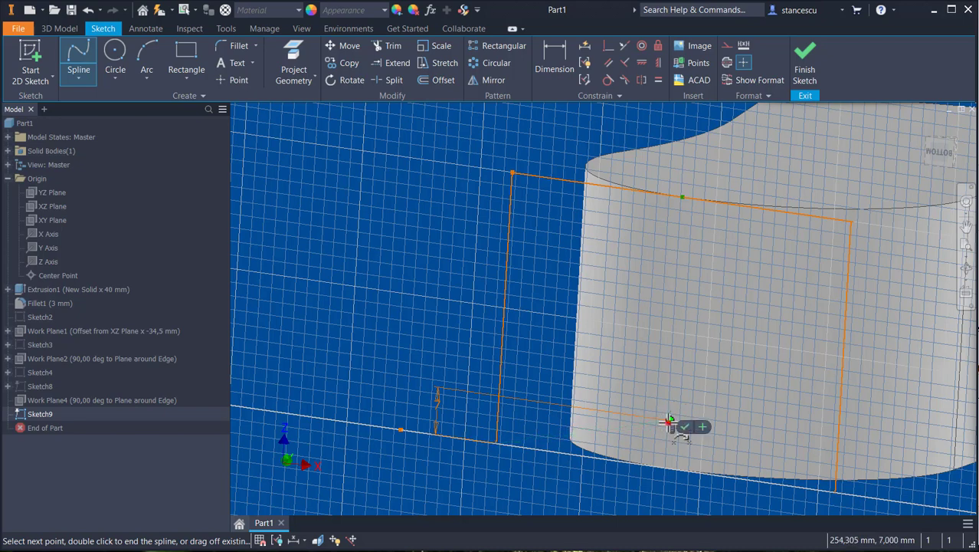
pyautogui.moveTo(841, 411); pyautogui.dragTo(671, 215, button='middle')
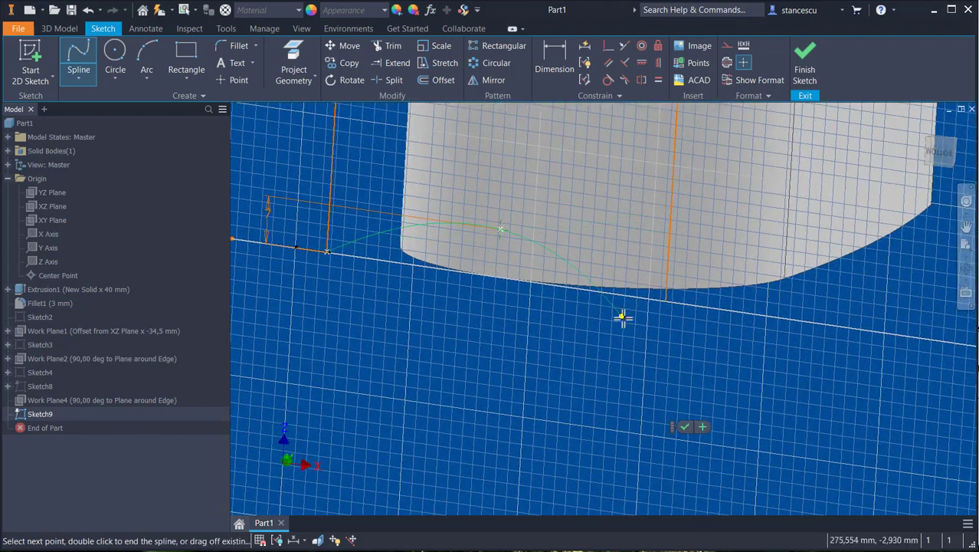
pyautogui.click(666, 304)
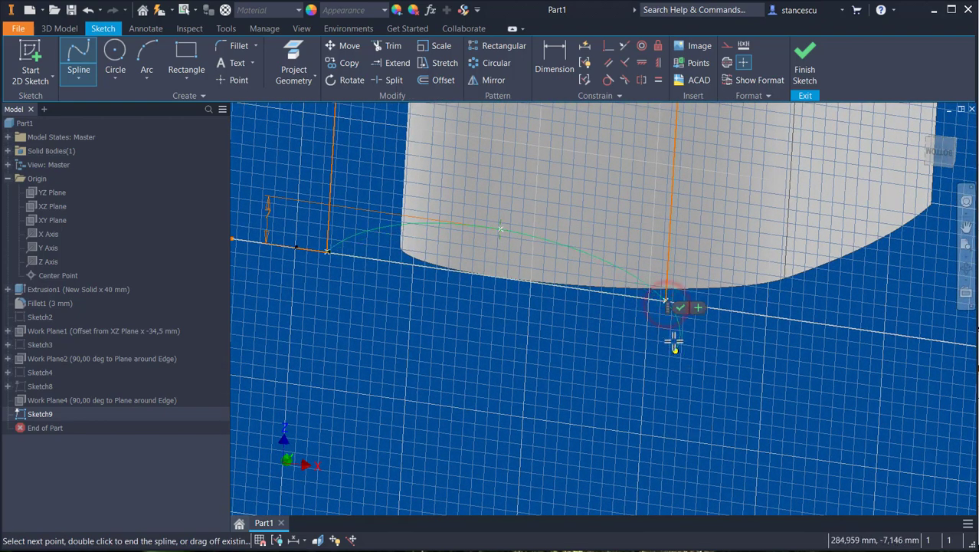
pyautogui.doubleClick(677, 303)
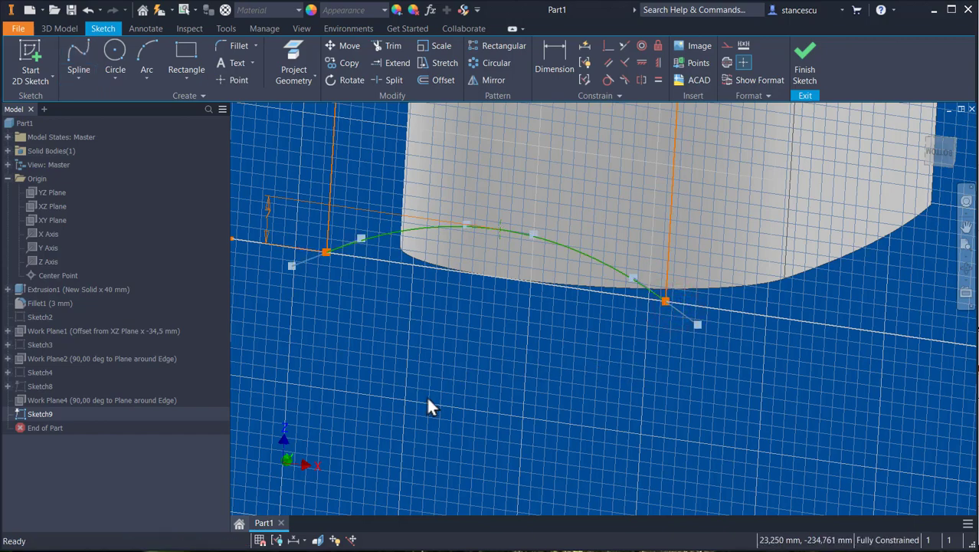
# Step: Convert the projected top and vertical edges to construction lines and finish the sketch
pyautogui.scroll(-3, 426, 395)
pyautogui.moveTo(529, 431); pyautogui.dragTo(632, 433, button='middle')
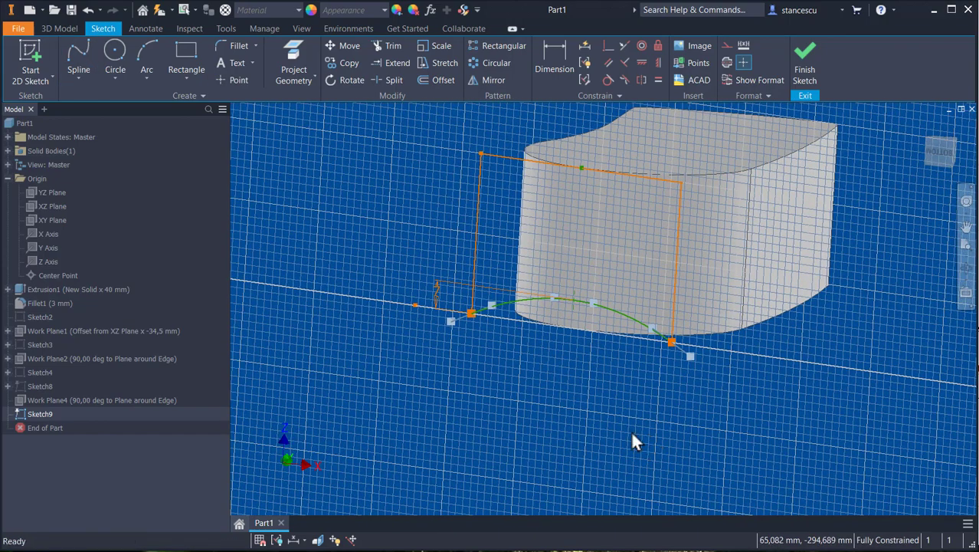
pyautogui.click(524, 379)
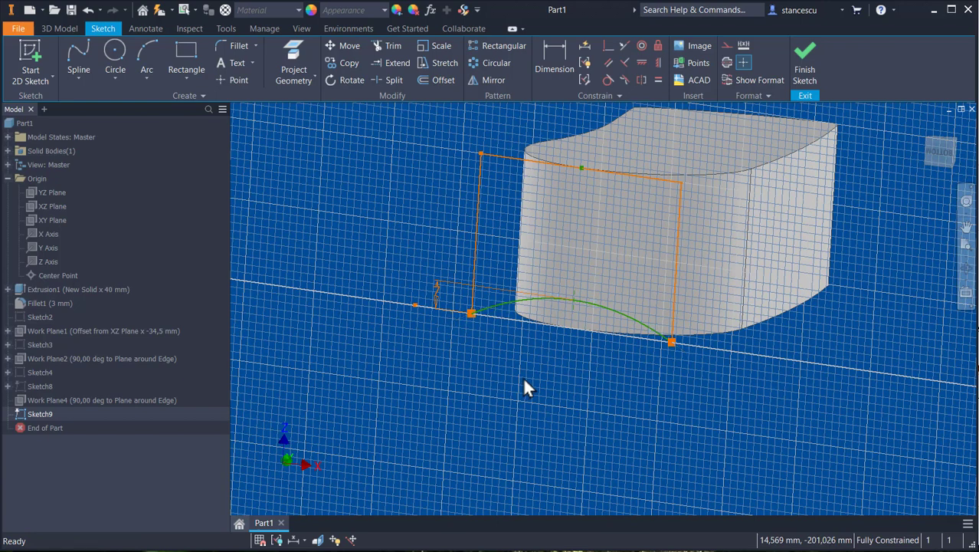
pyautogui.moveTo(431, 121); pyautogui.dragTo(728, 420)
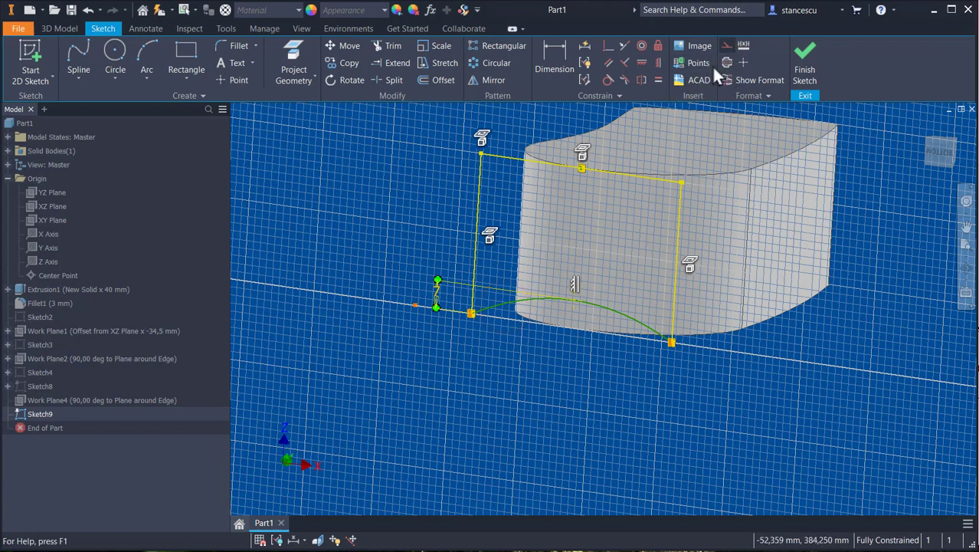
pyautogui.click(725, 46)
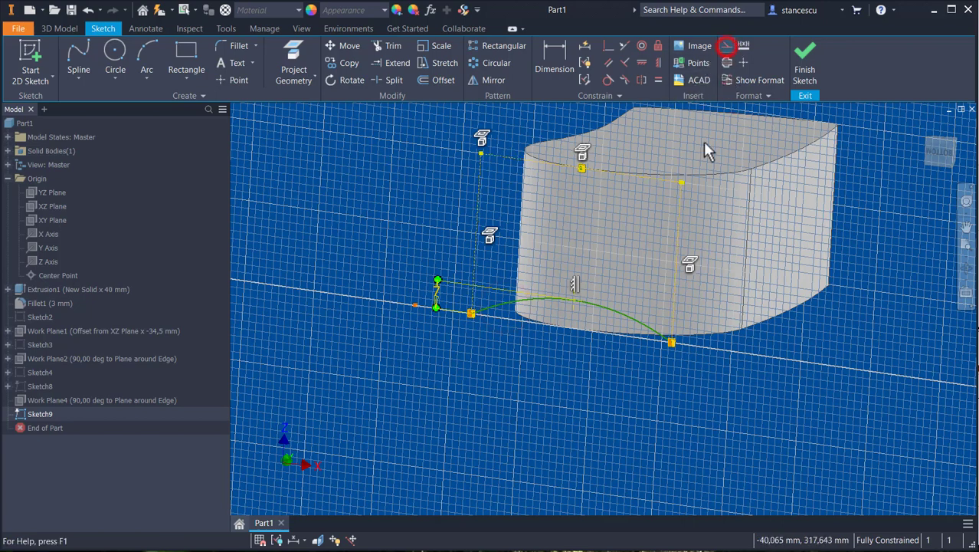
pyautogui.click(606, 409)
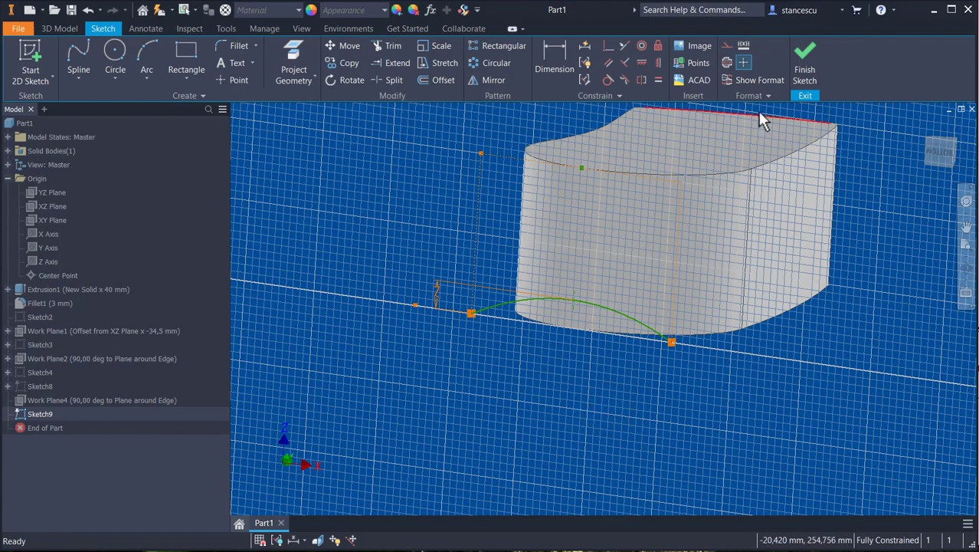
pyautogui.click(805, 61)
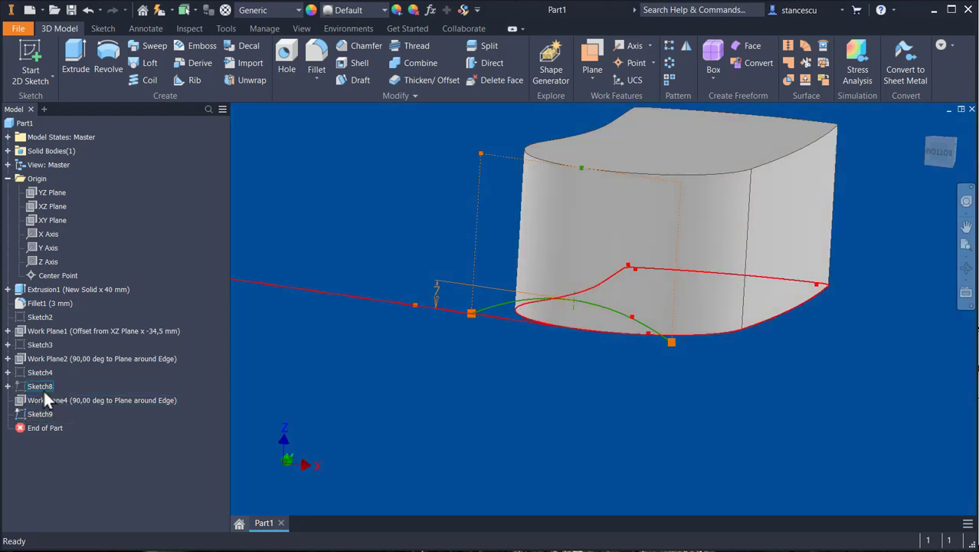
# Step: Make Sketch4, Sketch3 and Sketch2 visible and show the block in the home view
pyautogui.click(40, 372)
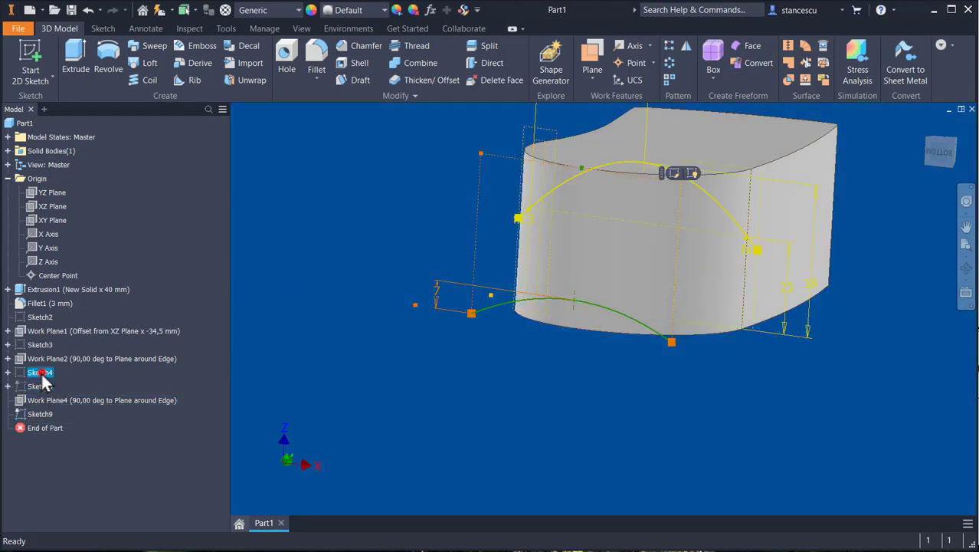
pyautogui.rightClick(41, 374)
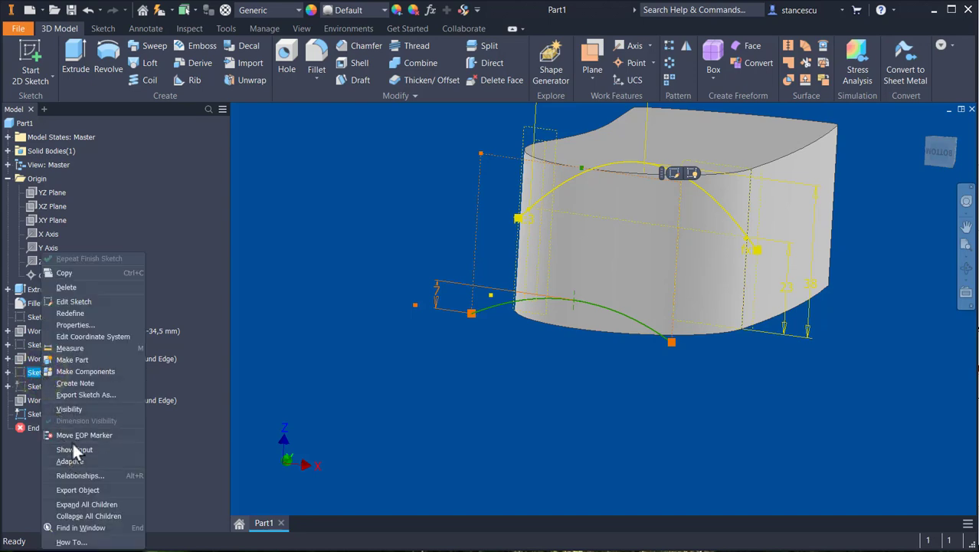
pyautogui.click(75, 408)
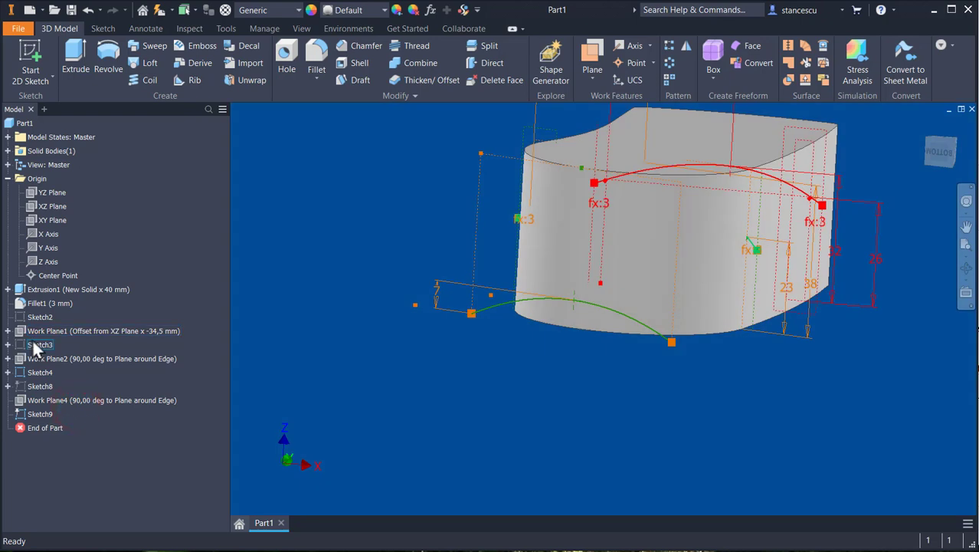
pyautogui.click(33, 345)
pyautogui.rightClick(34, 345)
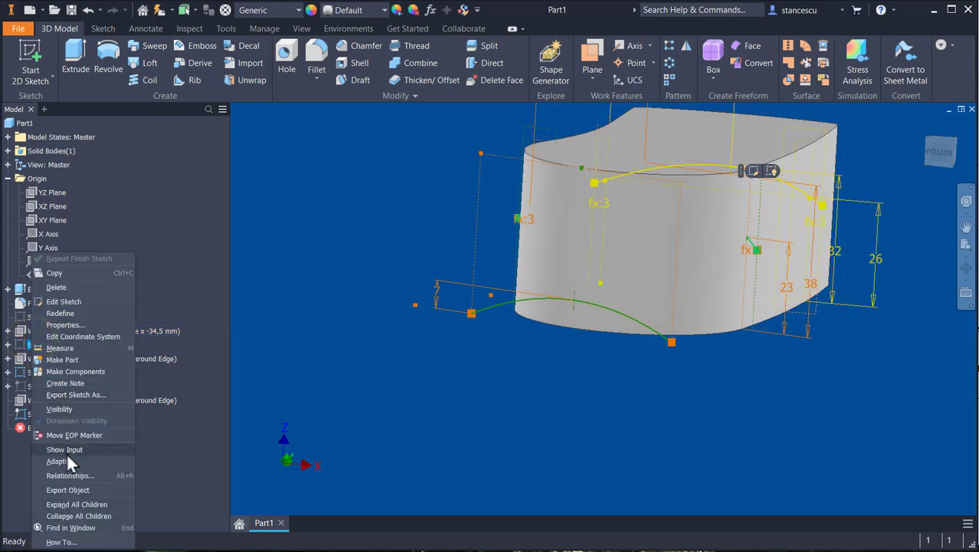
pyautogui.click(68, 405)
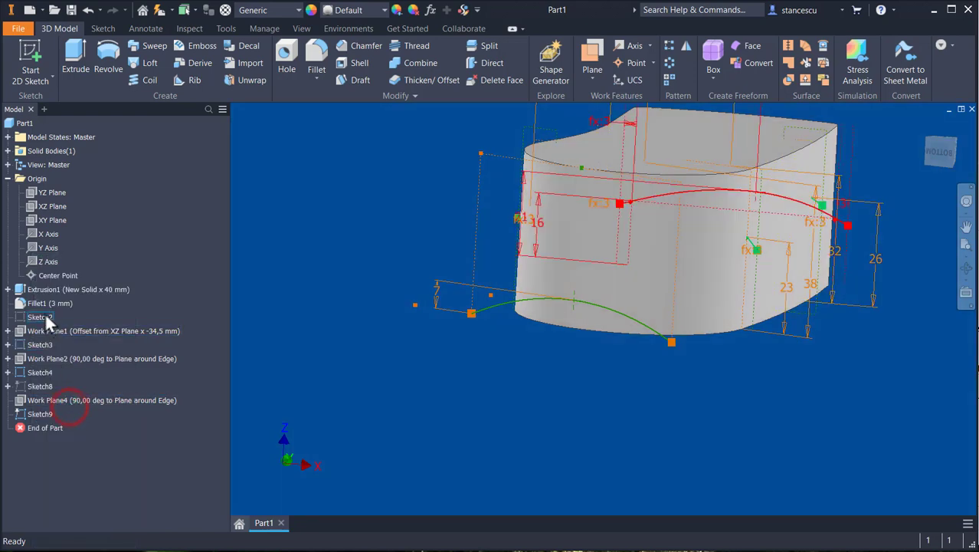
pyautogui.click(41, 318)
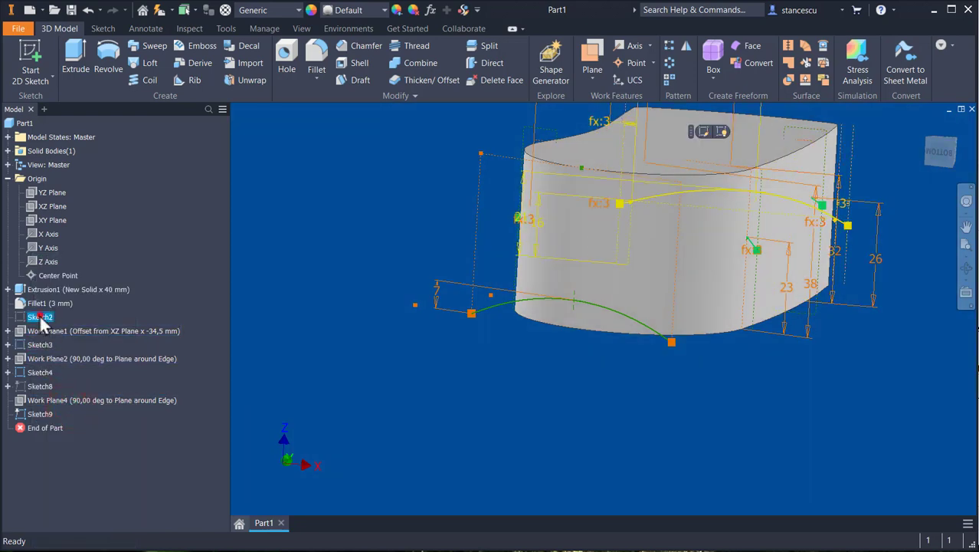
pyautogui.rightClick(39, 314)
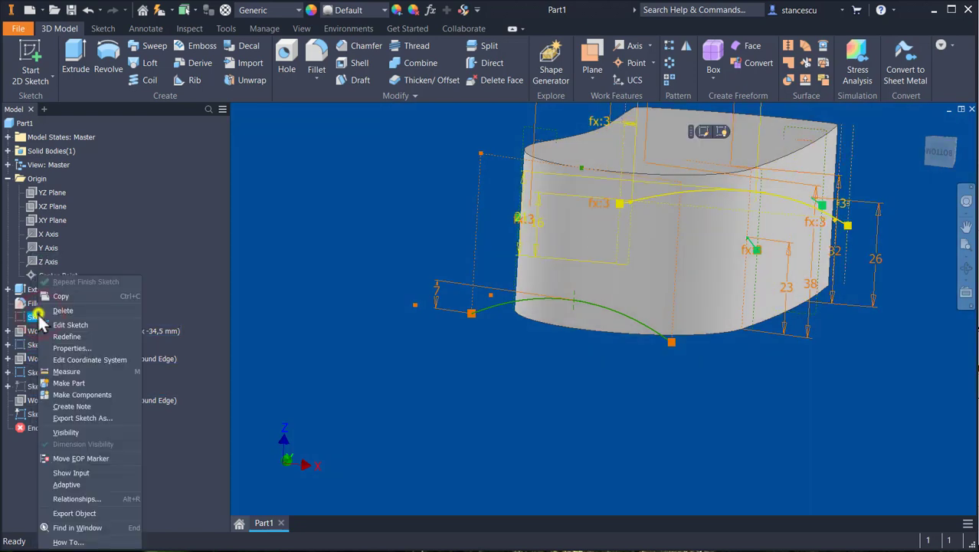
pyautogui.click(74, 430)
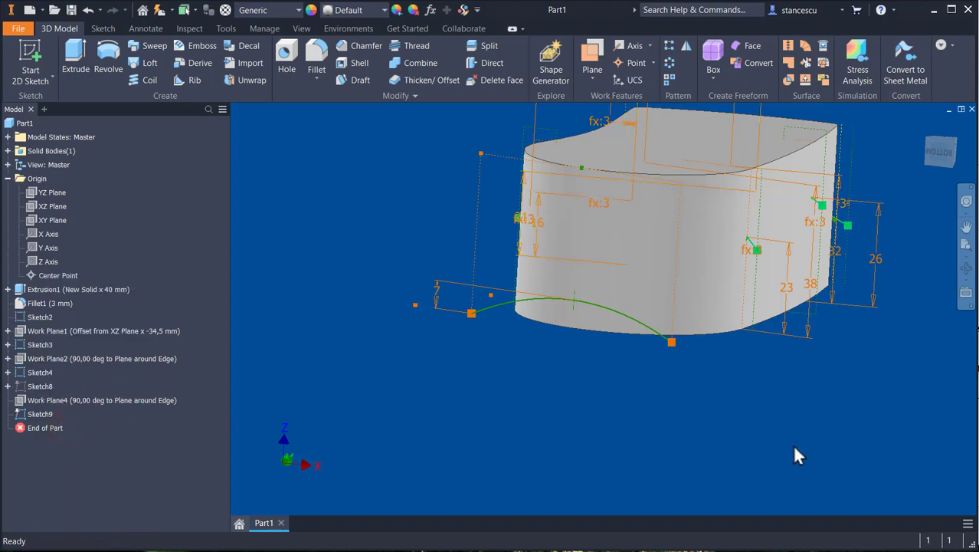
pyautogui.press('F6')
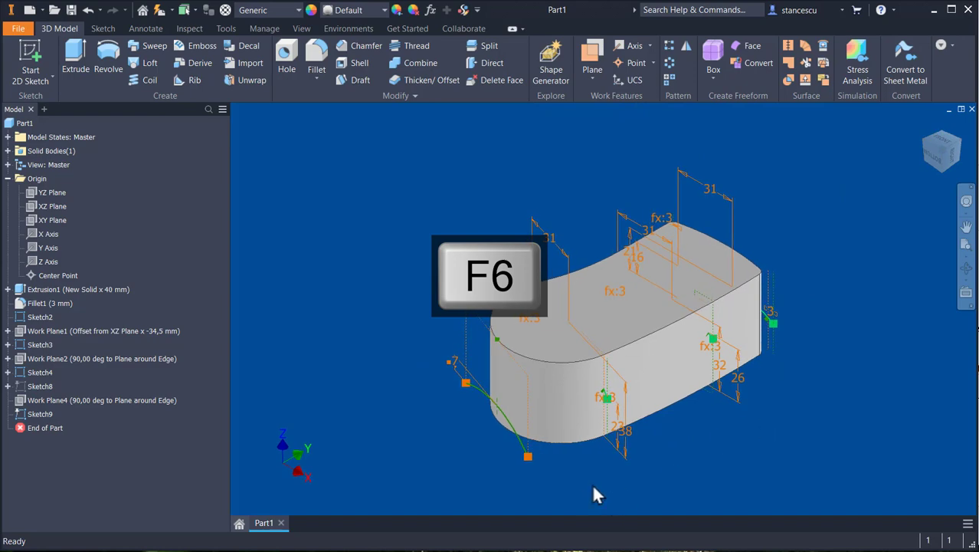
# Step: Create a surface loft through the spline profiles Sketch2, Sketch3, Sketch4 and Sketch9
pyautogui.scroll(-5, 472, 368)
pyautogui.scroll(4, 482, 361)
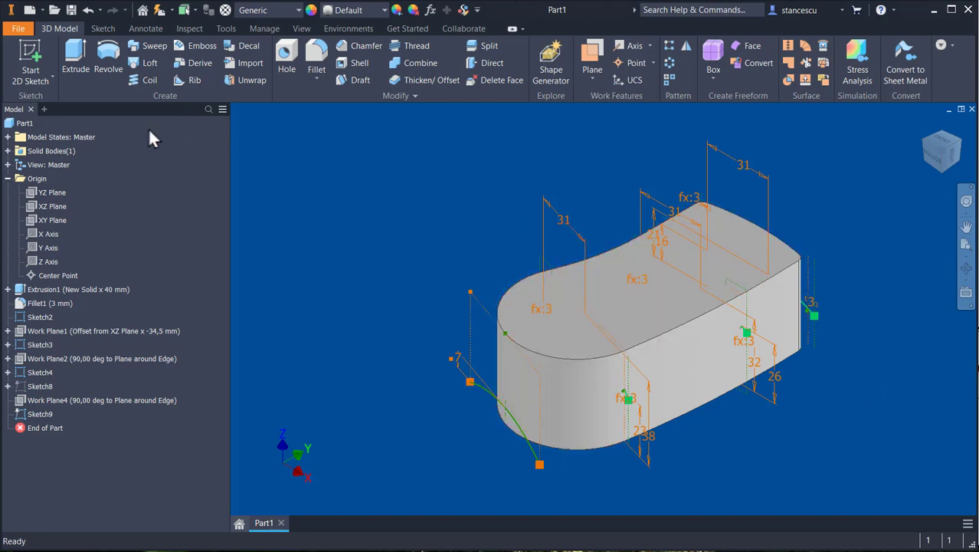
pyautogui.click(141, 62)
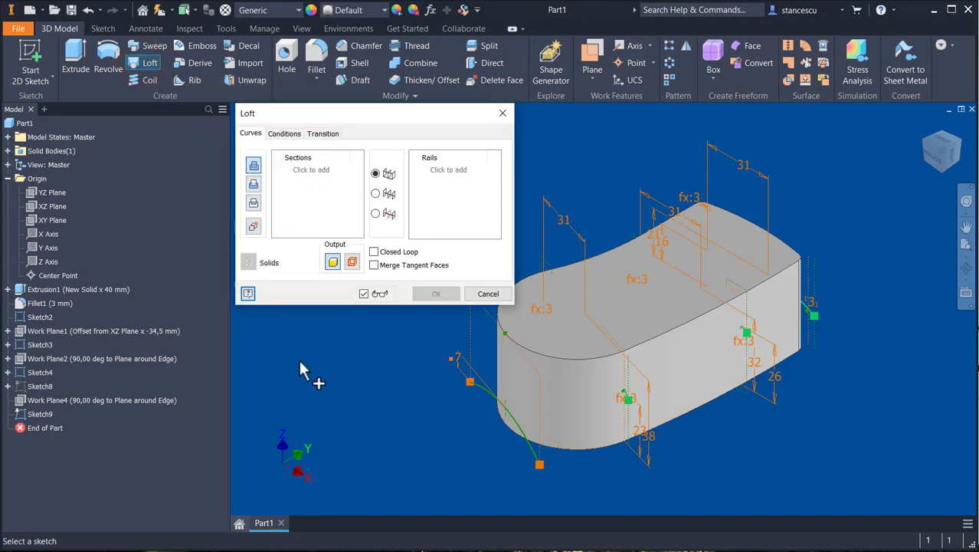
pyautogui.click(351, 264)
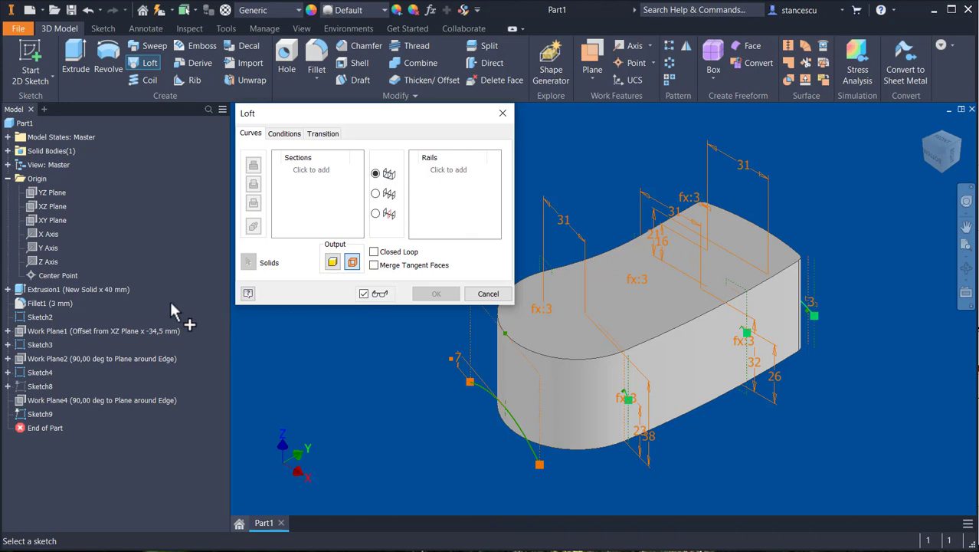
pyautogui.click(40, 321)
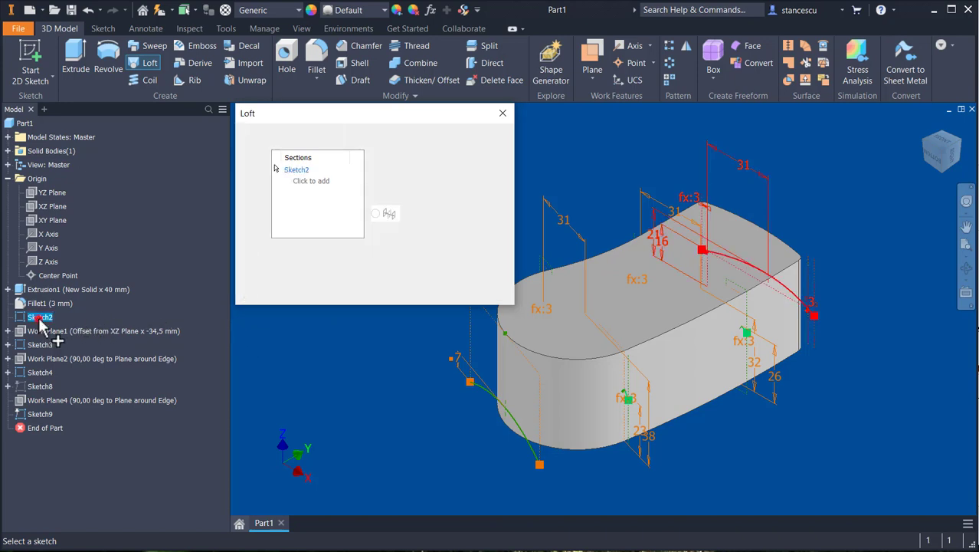
pyautogui.click(42, 346)
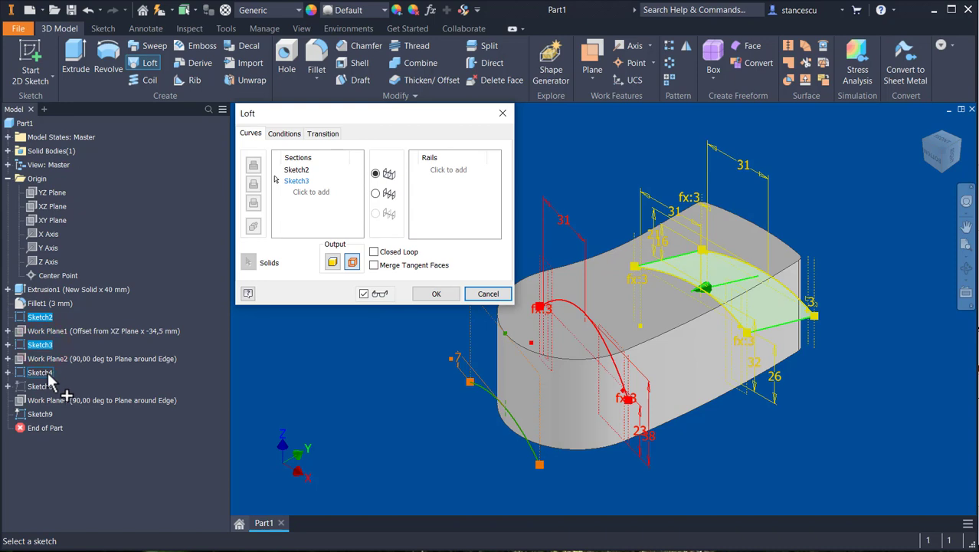
pyautogui.click(42, 373)
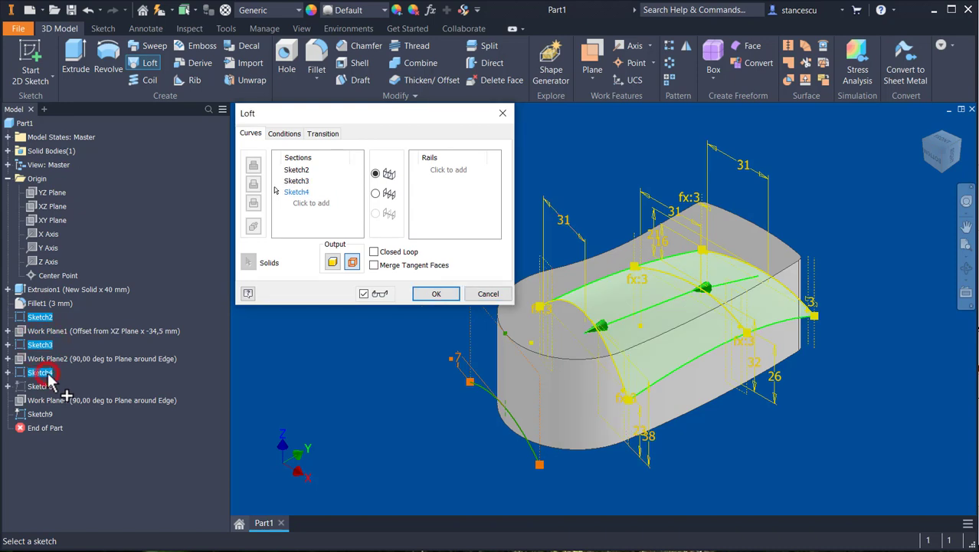
pyautogui.click(43, 415)
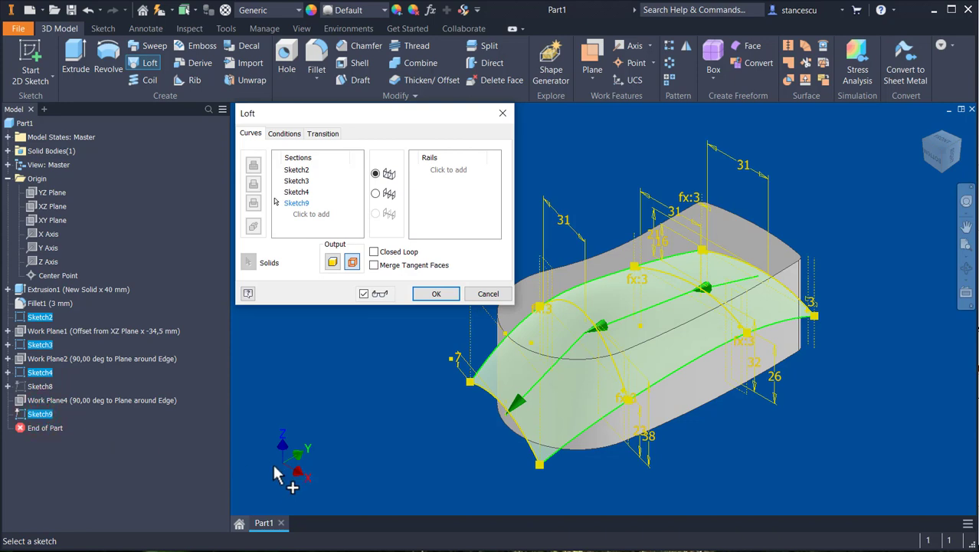
pyautogui.click(433, 298)
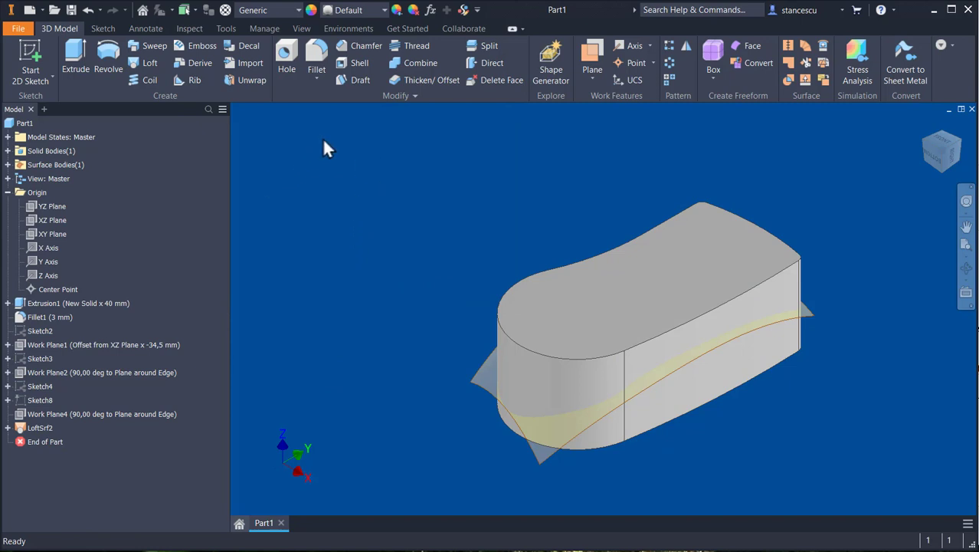
# Step: Split the solid with the loft surface, removing the portion above it, and hide the loft surface
pyautogui.click(489, 48)
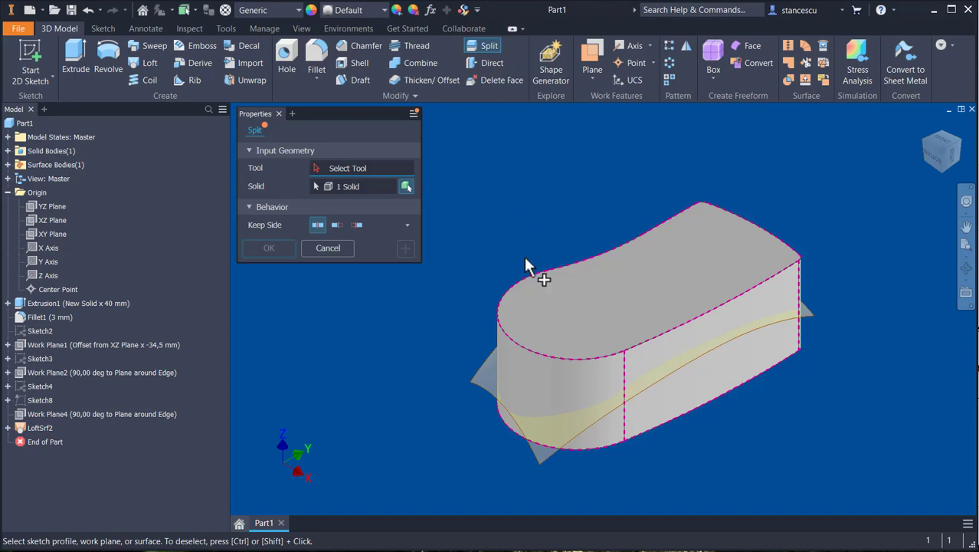
pyautogui.click(482, 381)
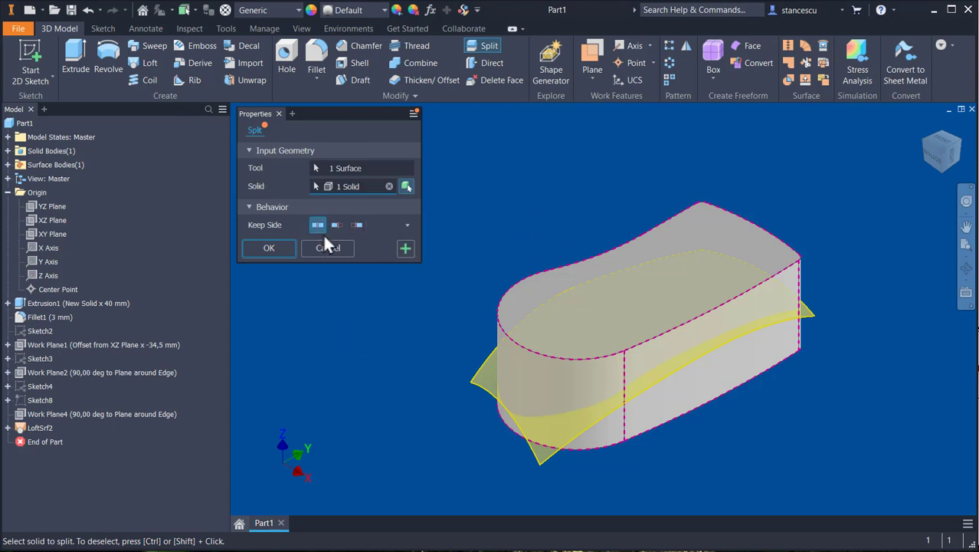
pyautogui.click(407, 186)
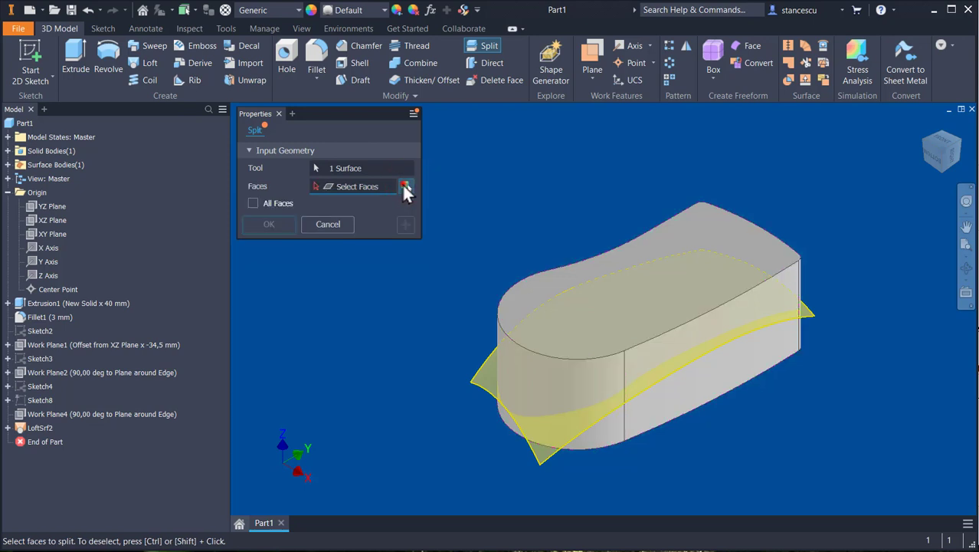
pyautogui.click(407, 186)
pyautogui.click(336, 226)
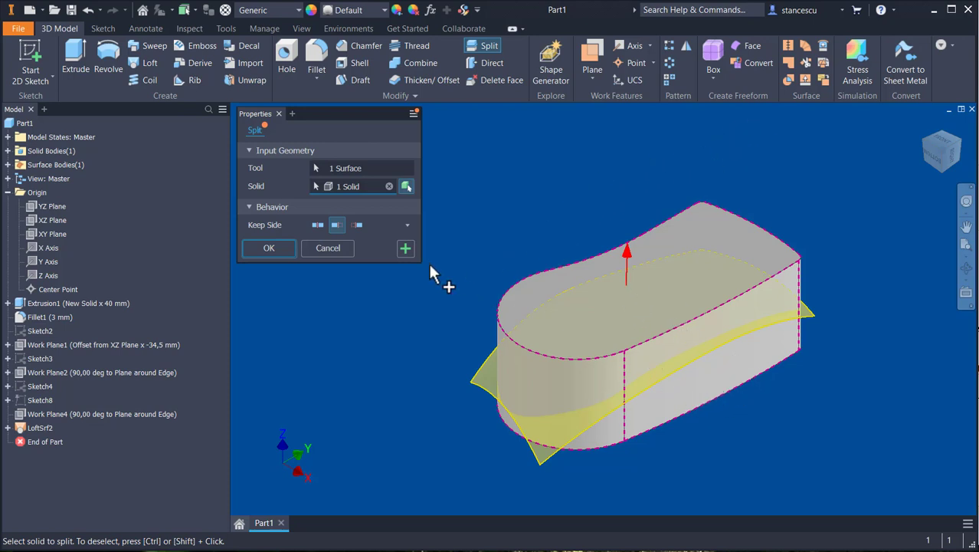
pyautogui.click(267, 248)
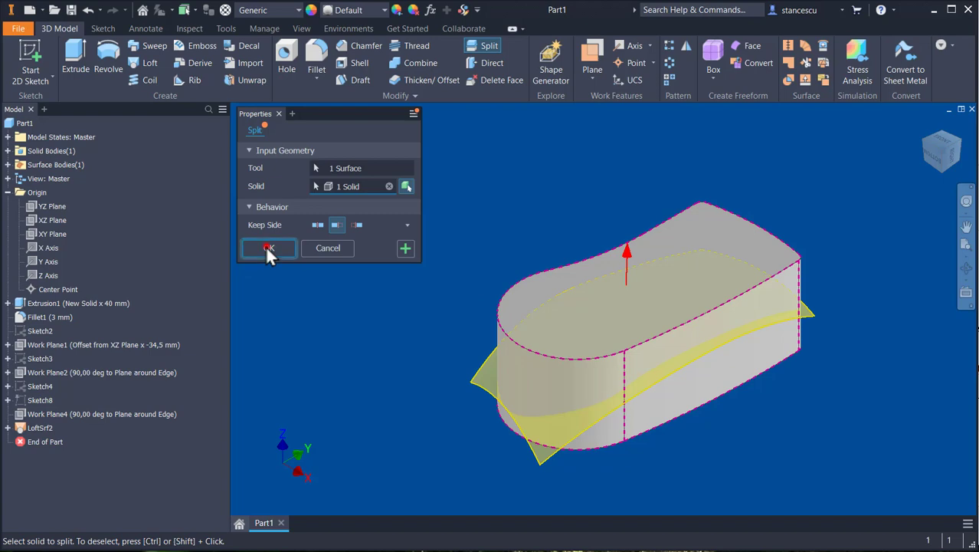
pyautogui.rightClick(26, 430)
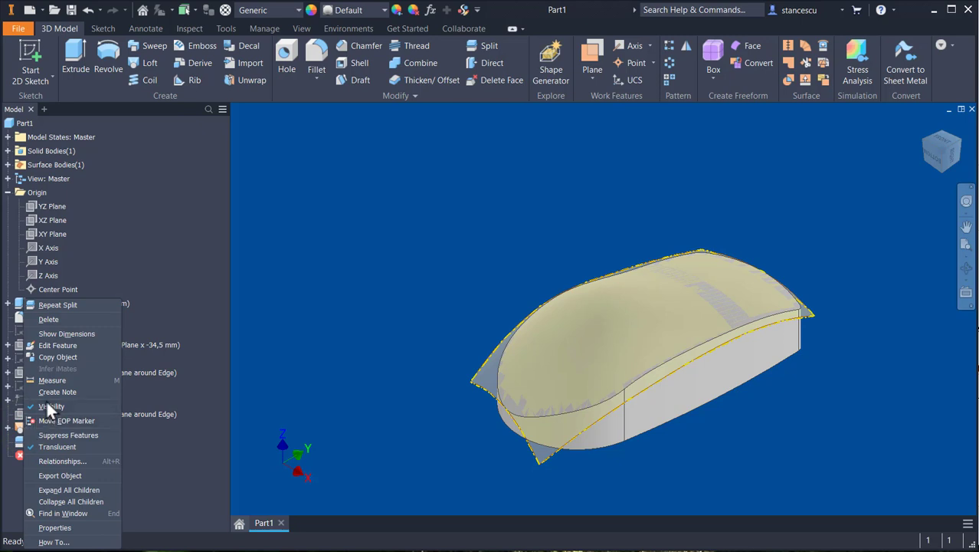
pyautogui.click(49, 403)
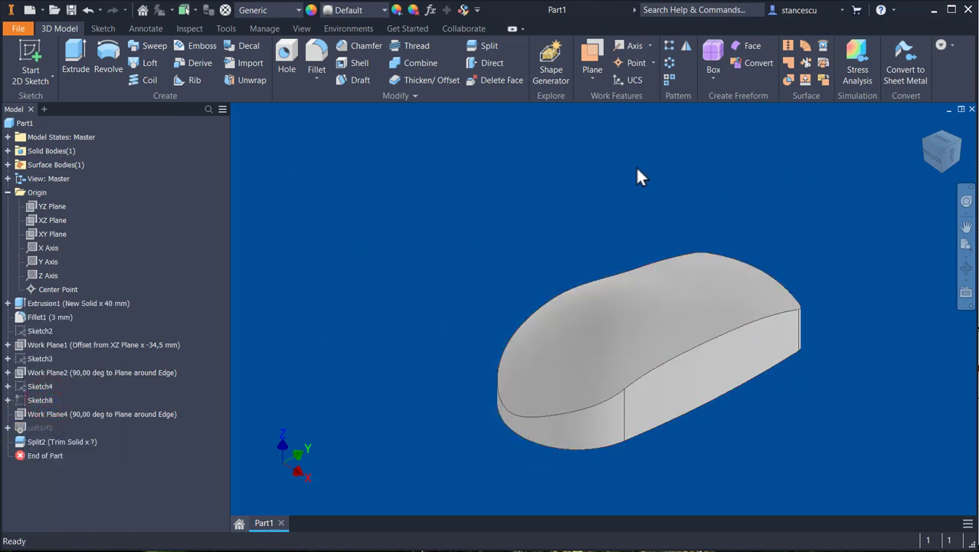
# Step: Fillet the edge loop around the curved top face with a 3 mm radius
pyautogui.press('F6')
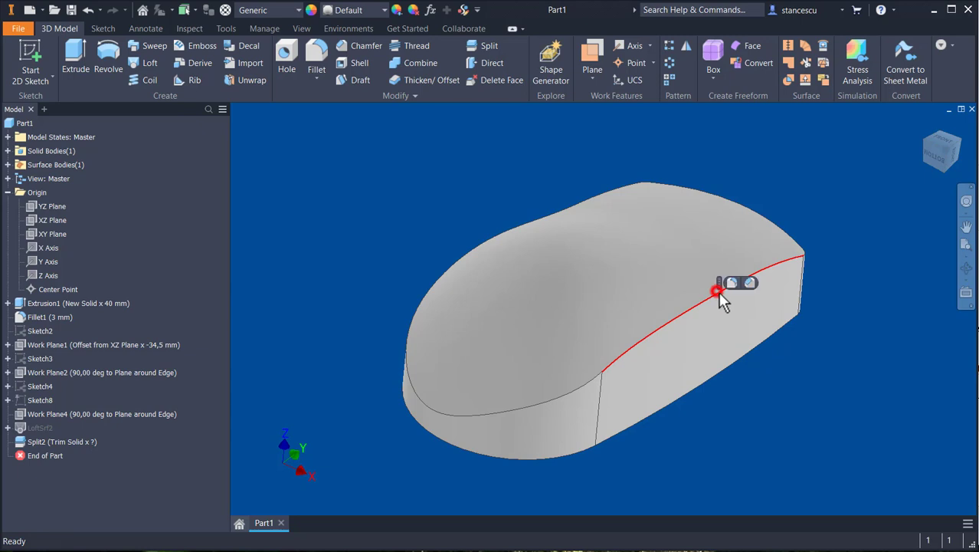
pyautogui.click(718, 293)
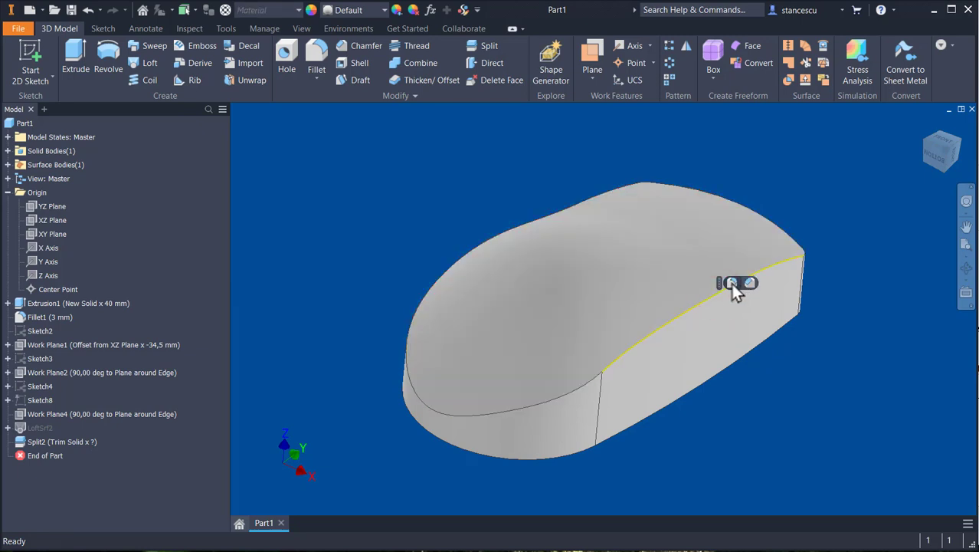
pyautogui.click(732, 283)
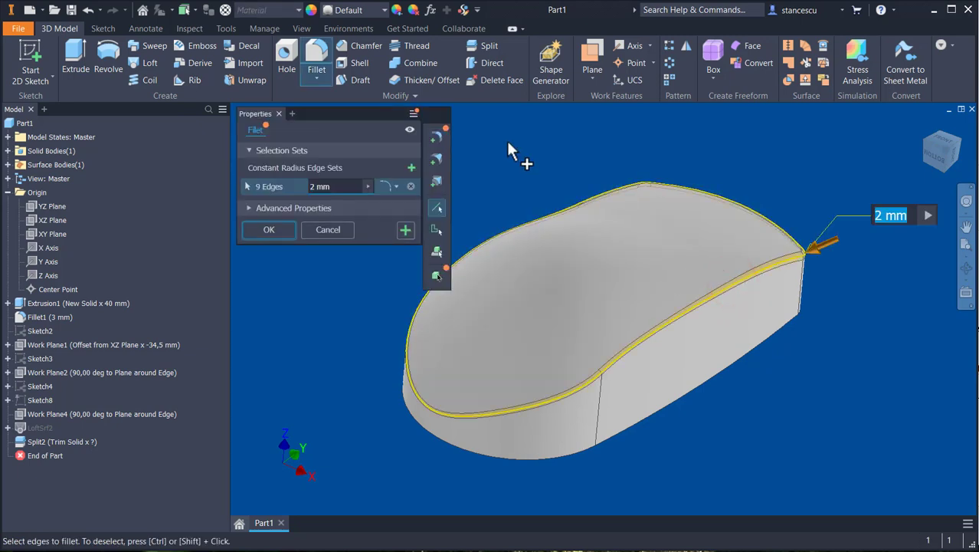
pyautogui.write('3')
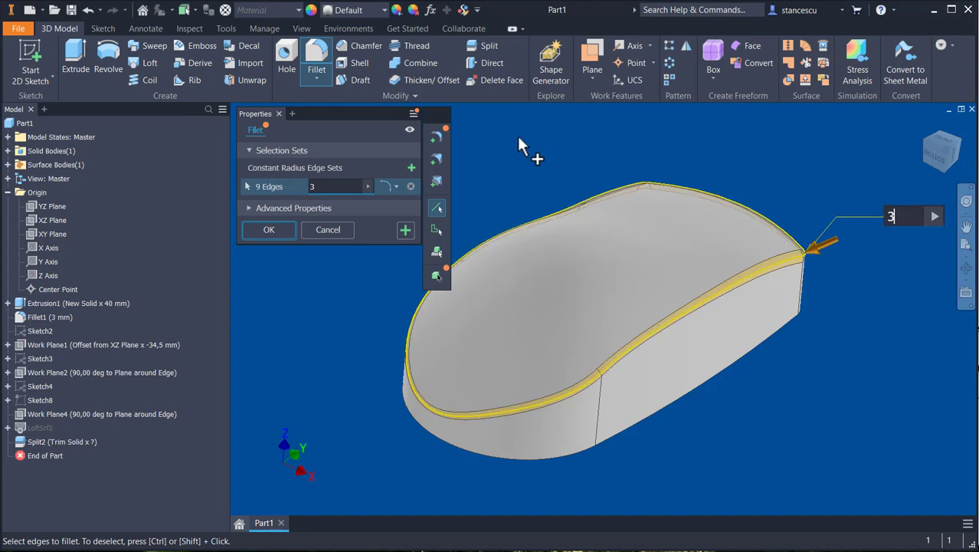
pyautogui.click(261, 231)
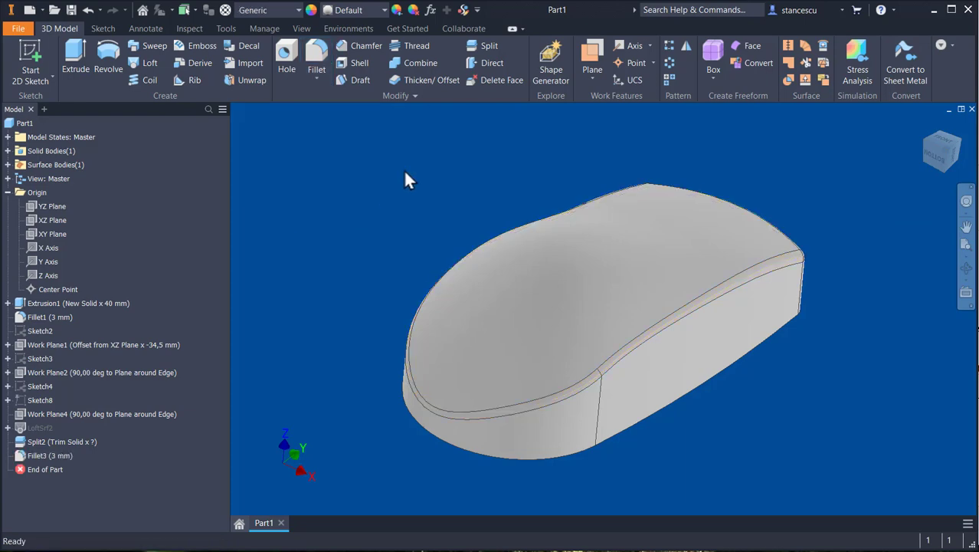
# Step: Change the application's in-canvas color scheme to Presentation and apply it
pyautogui.press('alt')
pyautogui.press('f')
pyautogui.press('i')
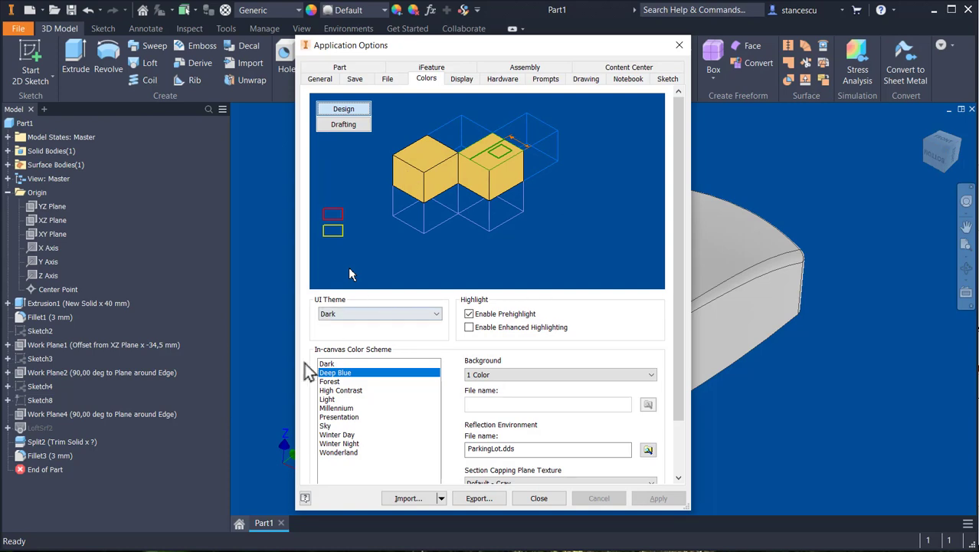
pyautogui.click(352, 417)
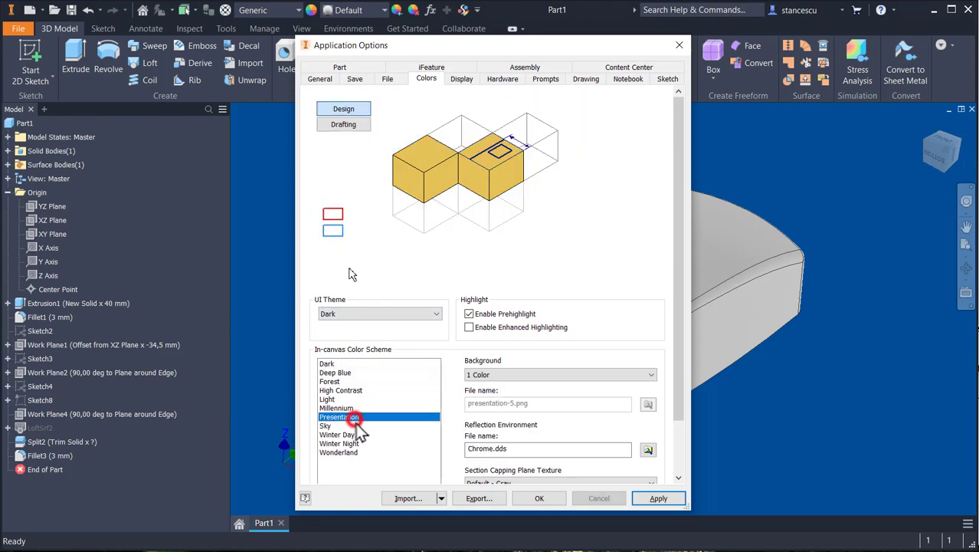
pyautogui.click(658, 498)
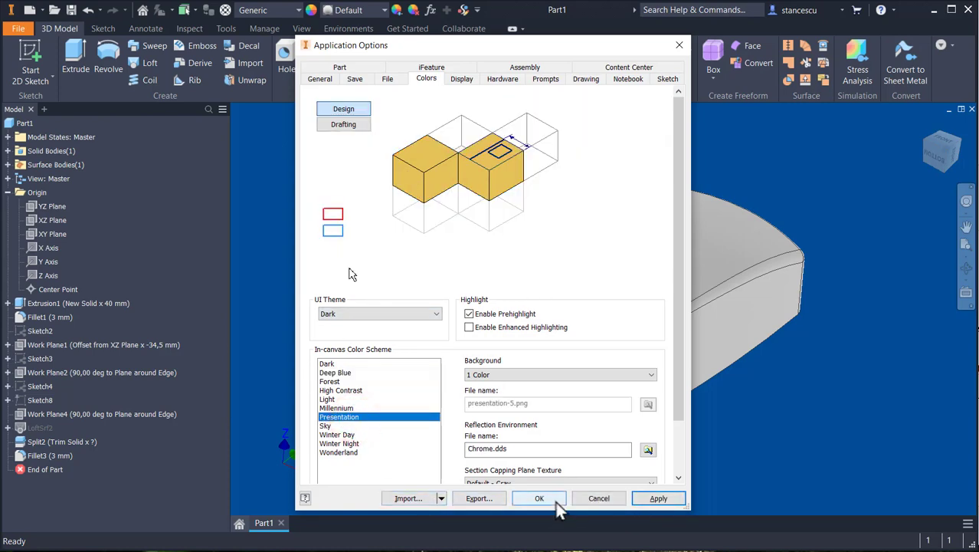
pyautogui.click(553, 500)
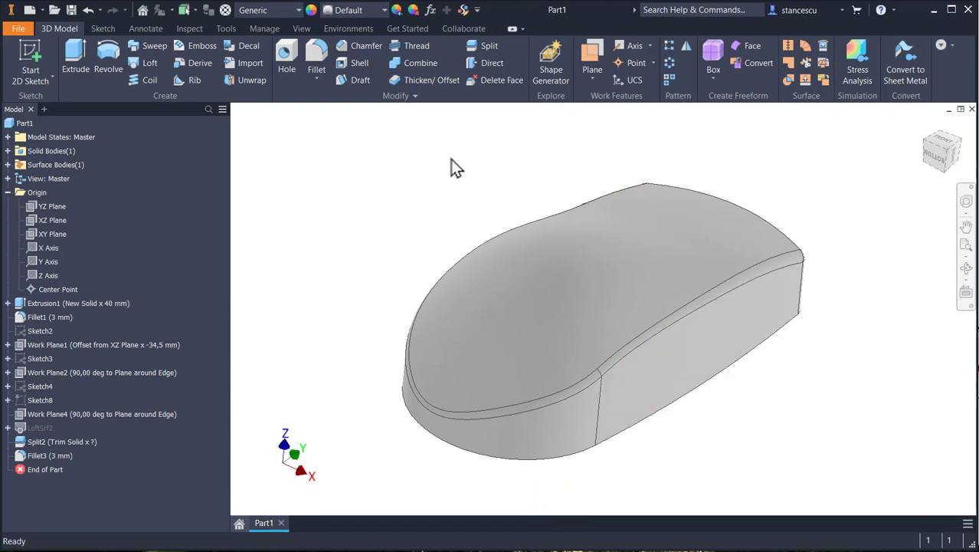
# Step: Assign the PPS Plastic material to the part and show it in the home view
pyautogui.click(254, 10)
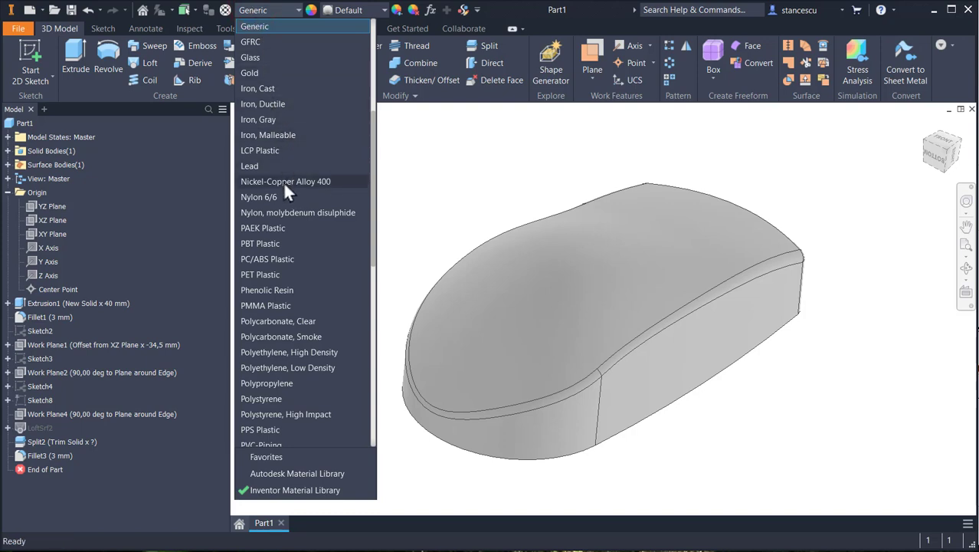
pyautogui.scroll(-2, 301, 302)
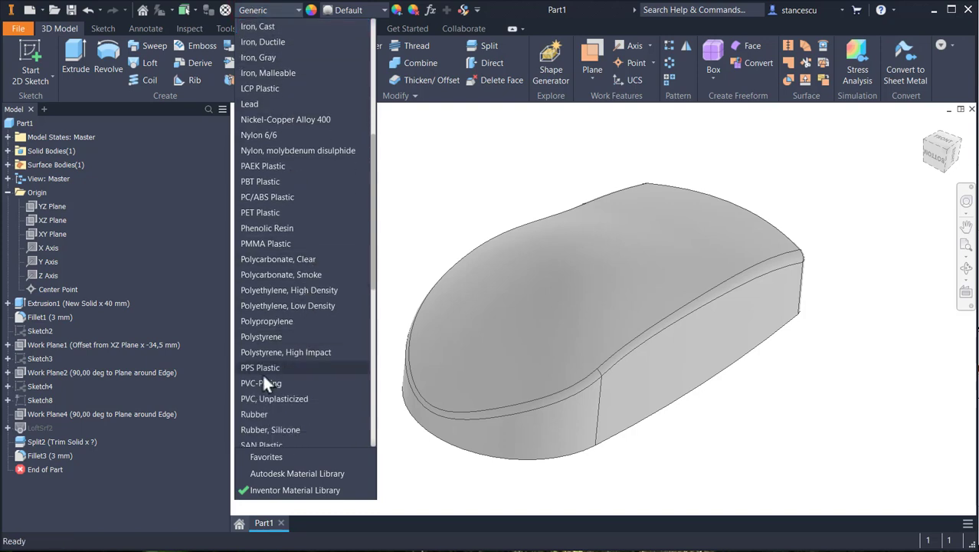
pyautogui.click(265, 365)
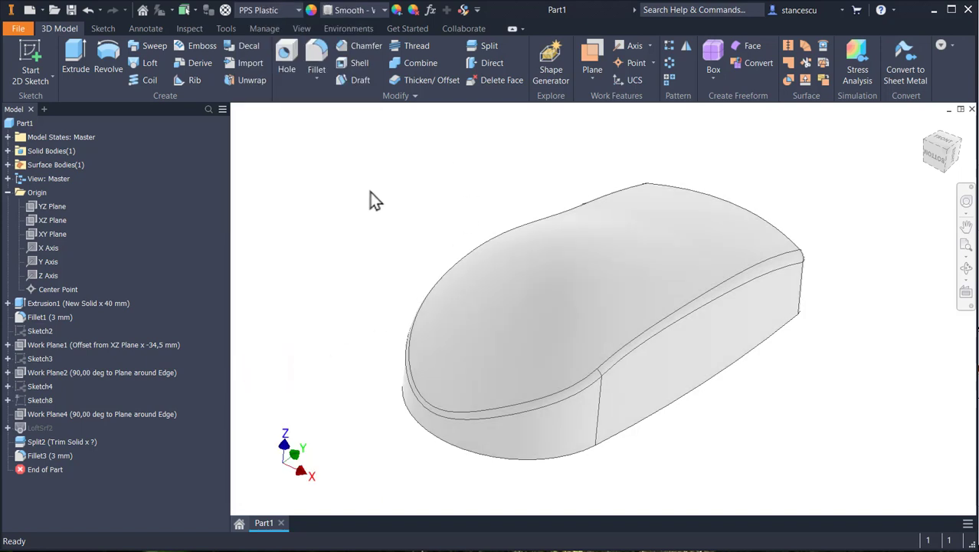
pyautogui.press('F6')
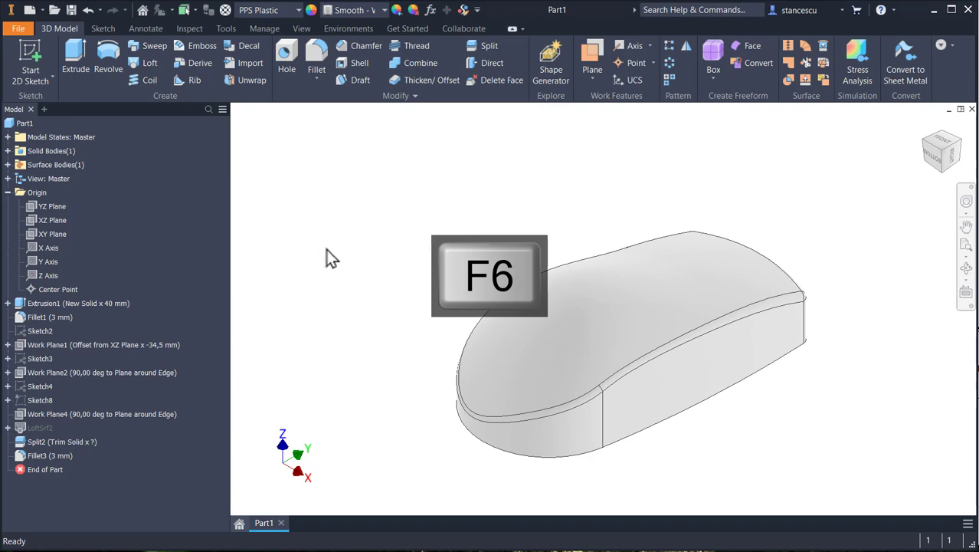
# Step: Update the part's physical properties in its iProperties and copy the volume value with its unit
pyautogui.click(21, 124)
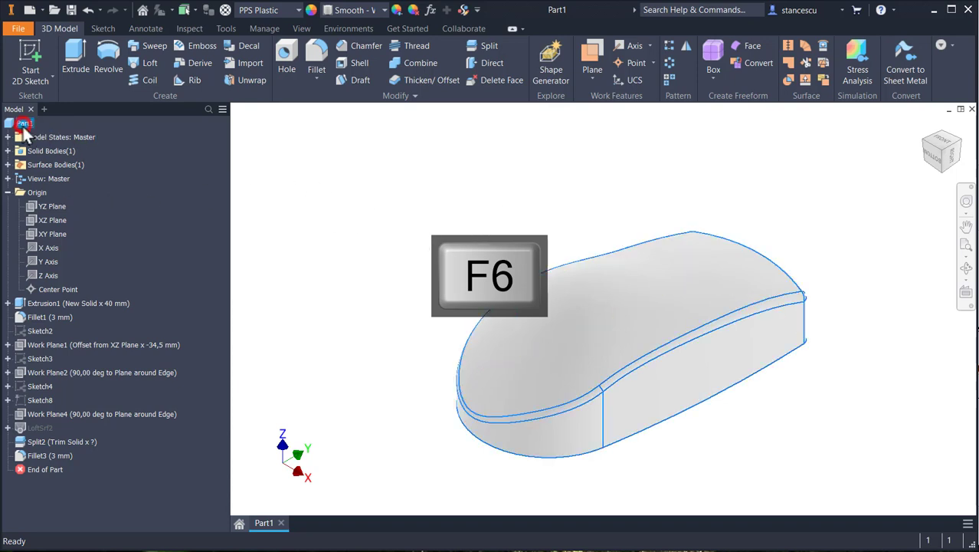
pyautogui.rightClick(24, 125)
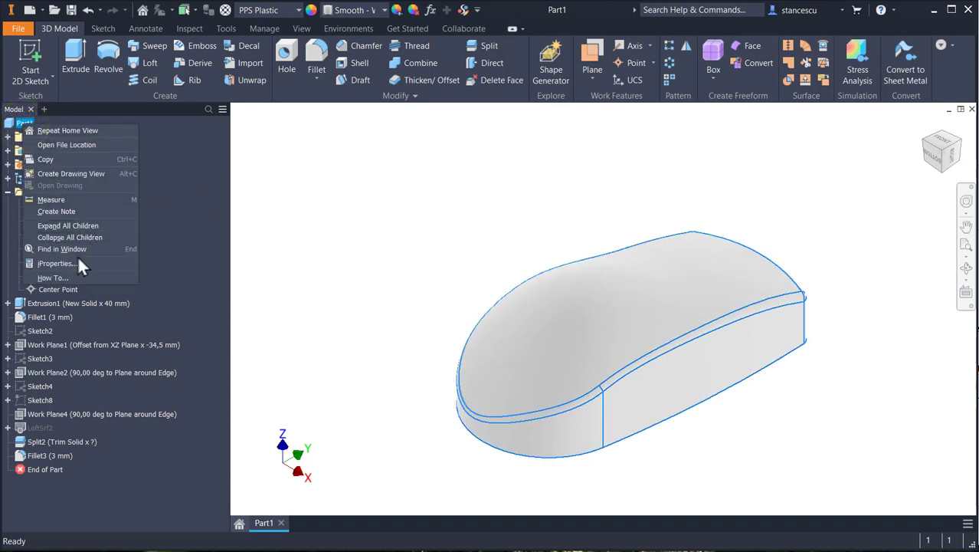
pyautogui.click(58, 263)
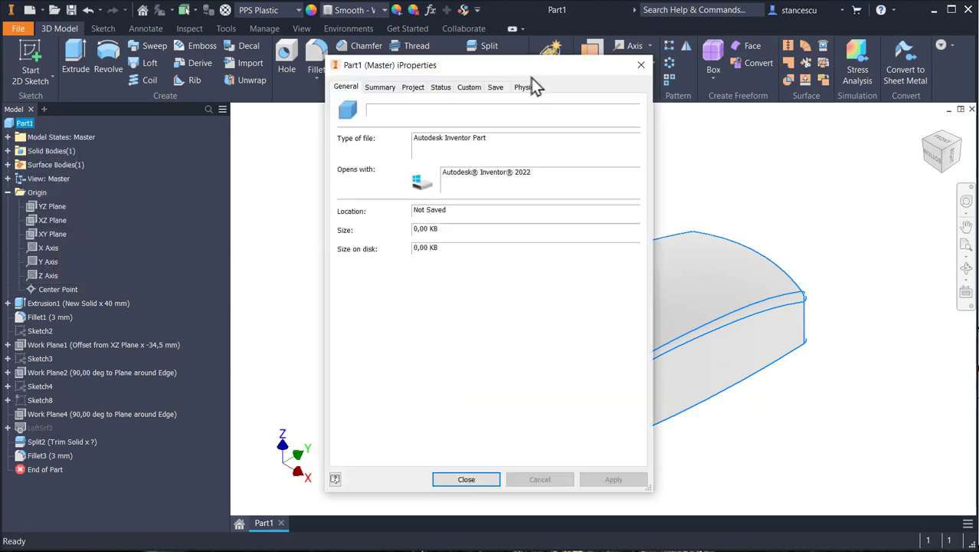
pyautogui.click(527, 87)
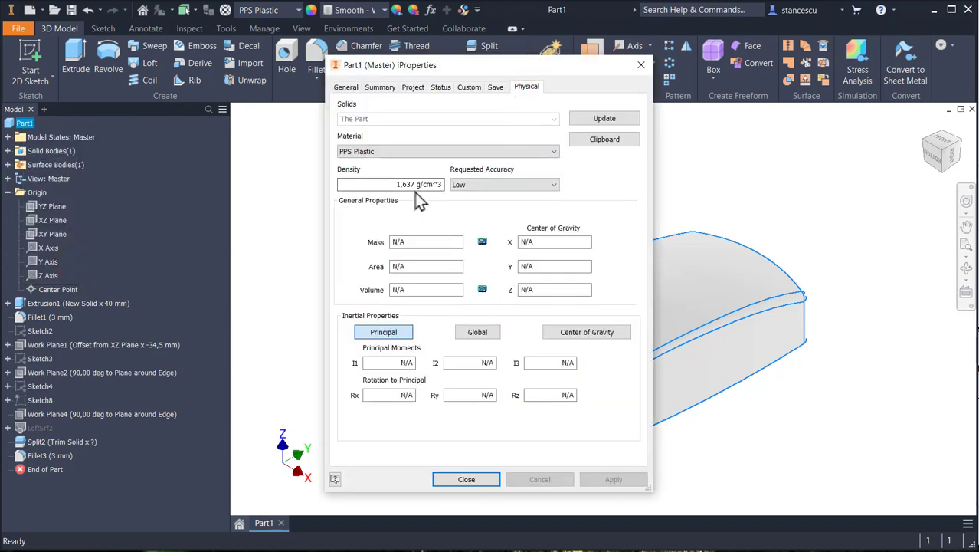
pyautogui.click(603, 120)
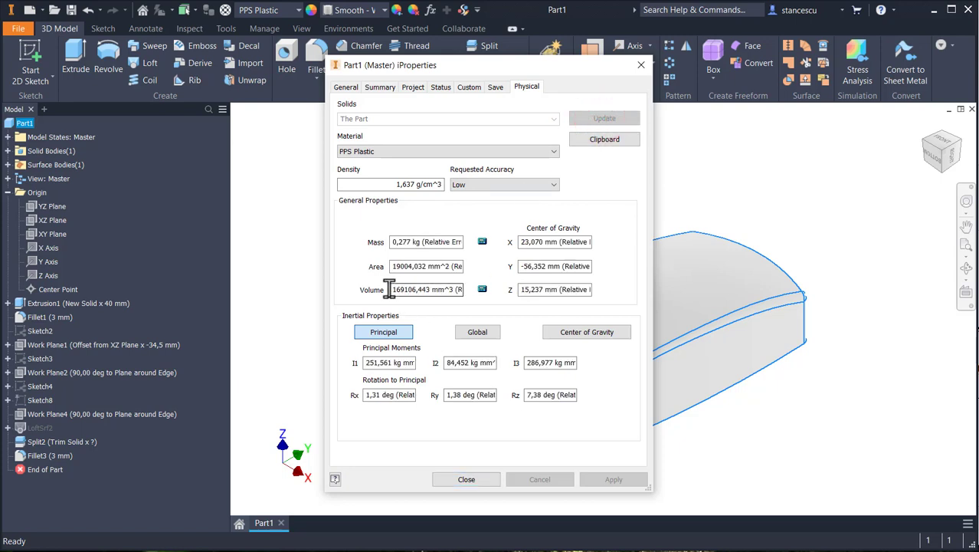
pyautogui.moveTo(390, 289); pyautogui.dragTo(453, 289)
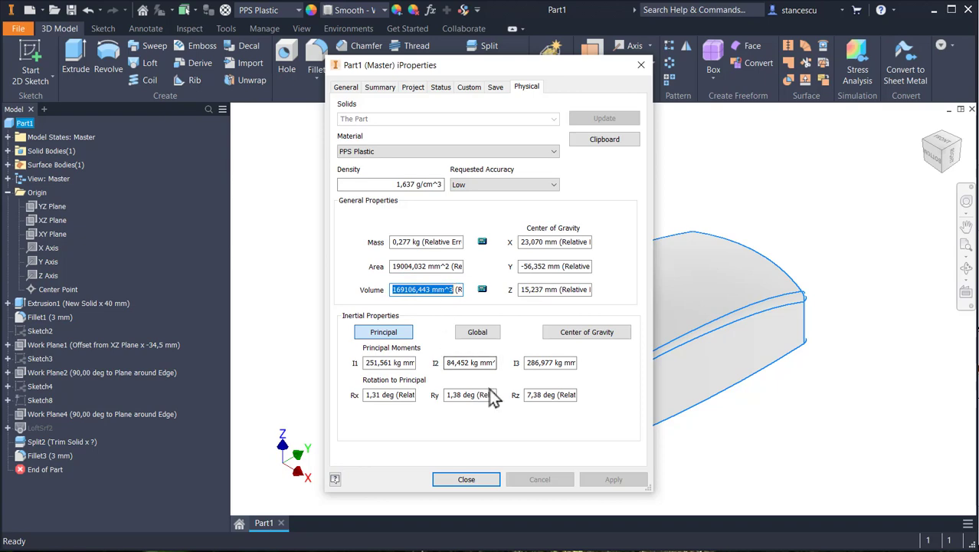
pyautogui.hotkey('ctrl', 'c')
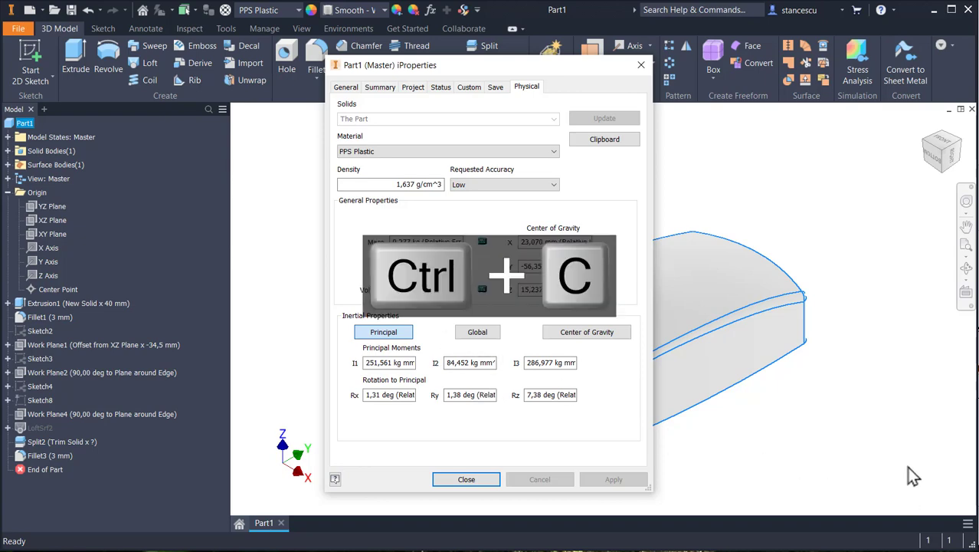
# Step: Close the iProperties and start a new sketch on the mouse body's flat bottom face
pyautogui.click(467, 479)
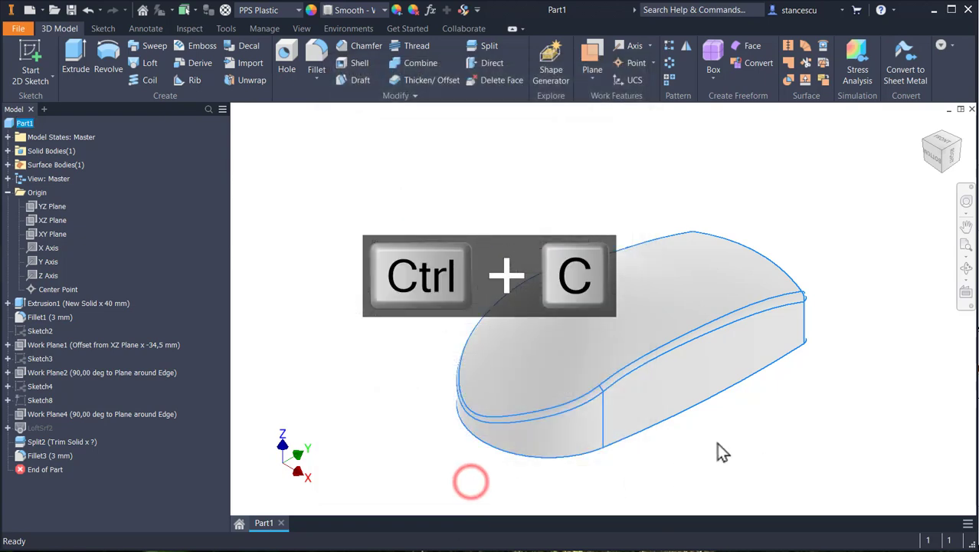
pyautogui.keyDown('shift'); pyautogui.moveTo(717, 455); pyautogui.dragTo(732, 398, button='middle'); pyautogui.keyUp('shift')
pyautogui.click(650, 400)
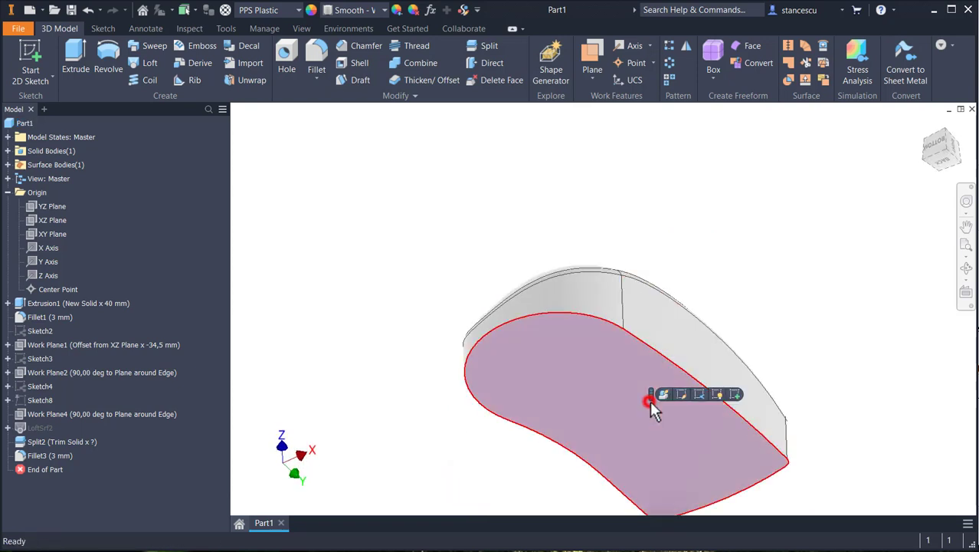
pyautogui.click(736, 395)
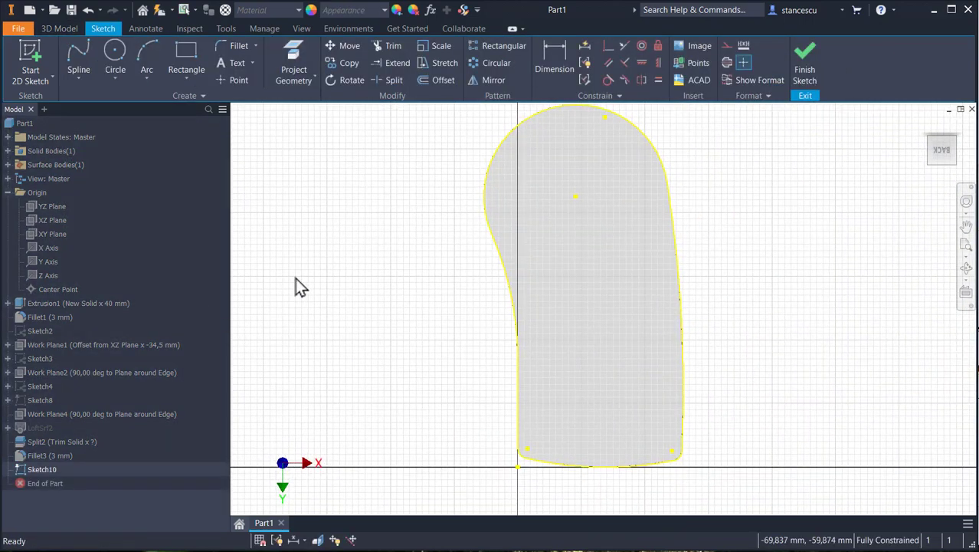
# Step: Add a sketch text on the bottom face containing the copied volume value, 169106,443 mm^3
pyautogui.click(229, 65)
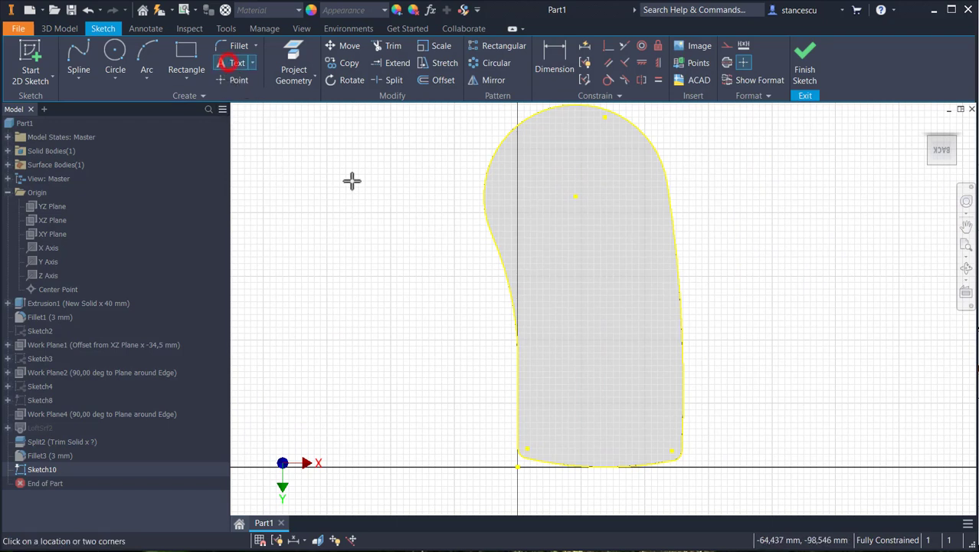
pyautogui.click(526, 281)
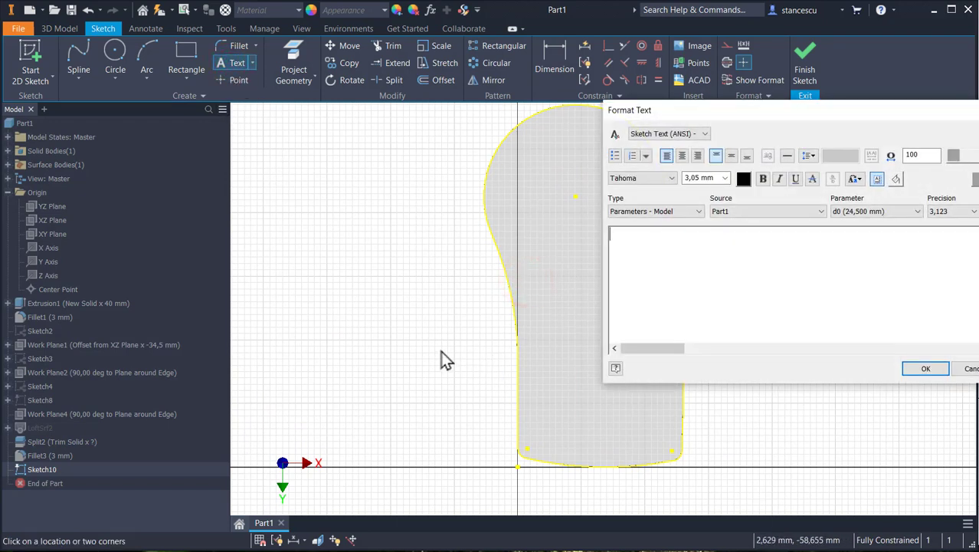
pyautogui.hotkey('ctrl', 'v')
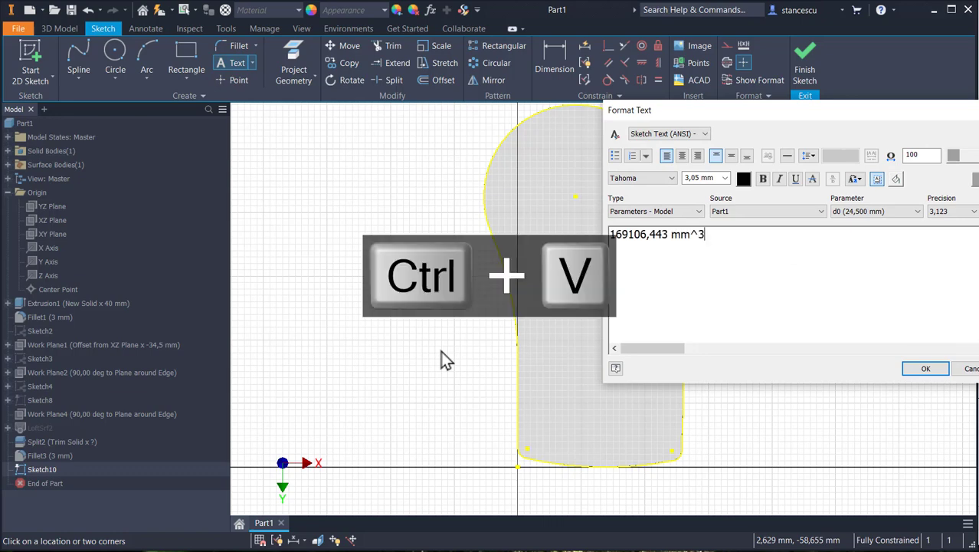
pyautogui.click(924, 370)
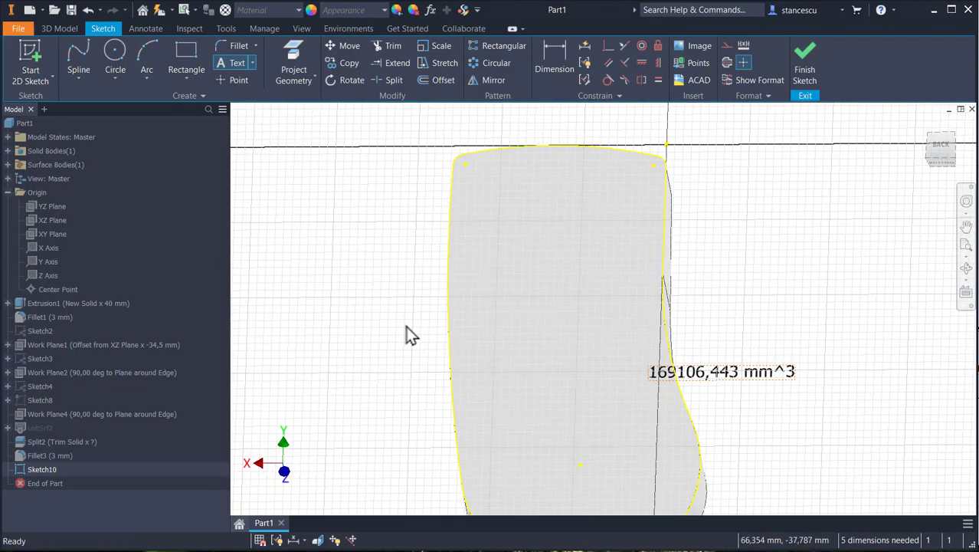
# Step: Move the volume text inside the outline of the bottom face, roughly midway between its two long sides
pyautogui.press('Escape')
pyautogui.click(699, 373)
pyautogui.moveTo(699, 375); pyautogui.dragTo(687, 392)
pyautogui.click(748, 276)
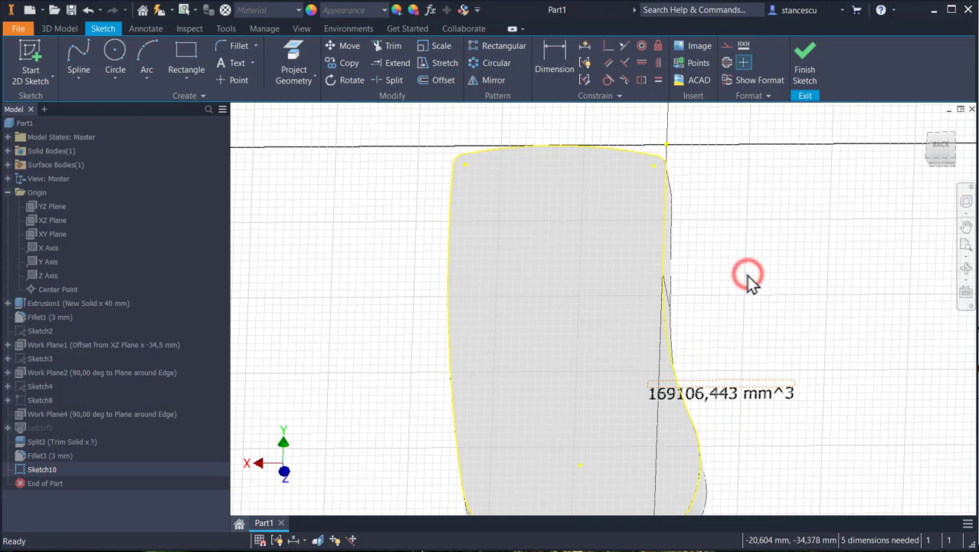
pyautogui.press('t')
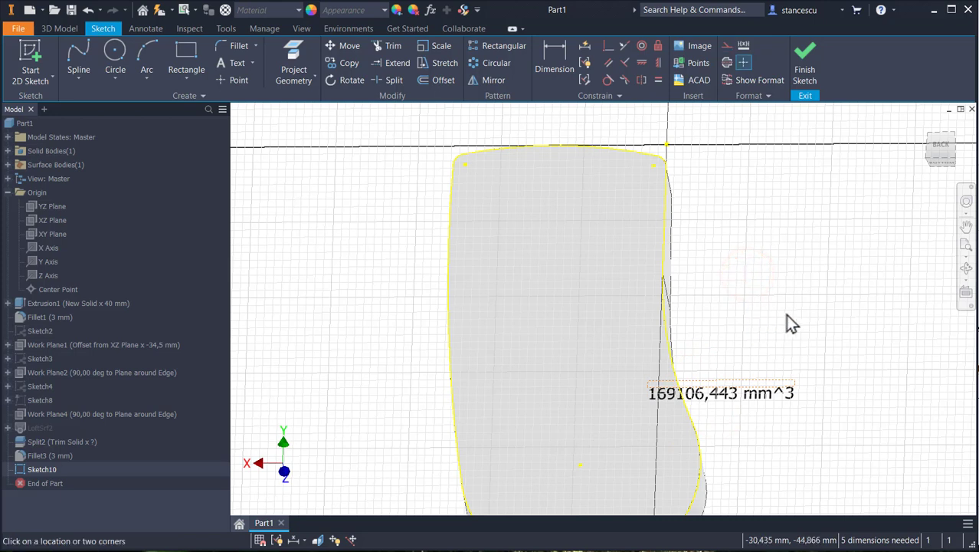
pyautogui.press('Escape')
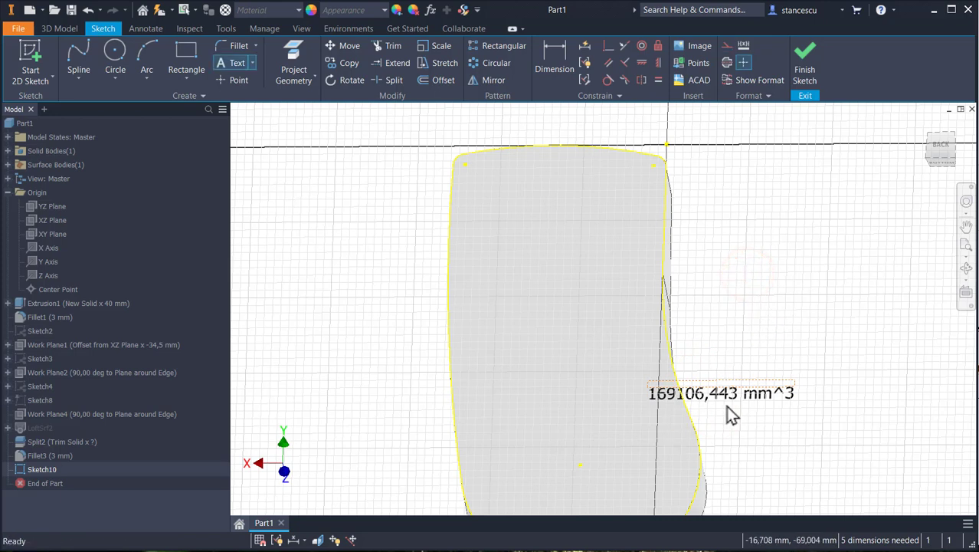
pyautogui.moveTo(728, 387); pyautogui.dragTo(546, 415)
pyautogui.click(849, 347)
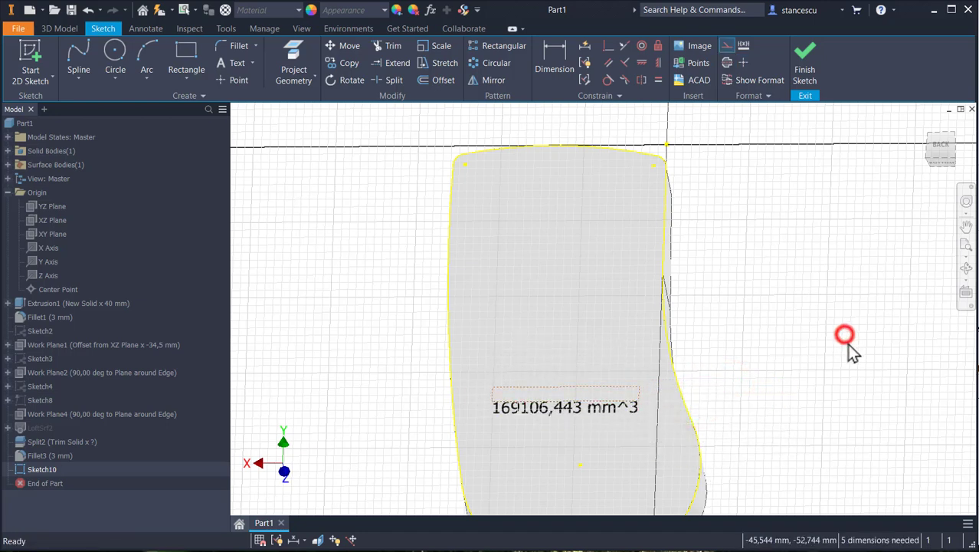
# Step: Finish the sketch and show the whole mouse body centred in the home view
pyautogui.click(804, 61)
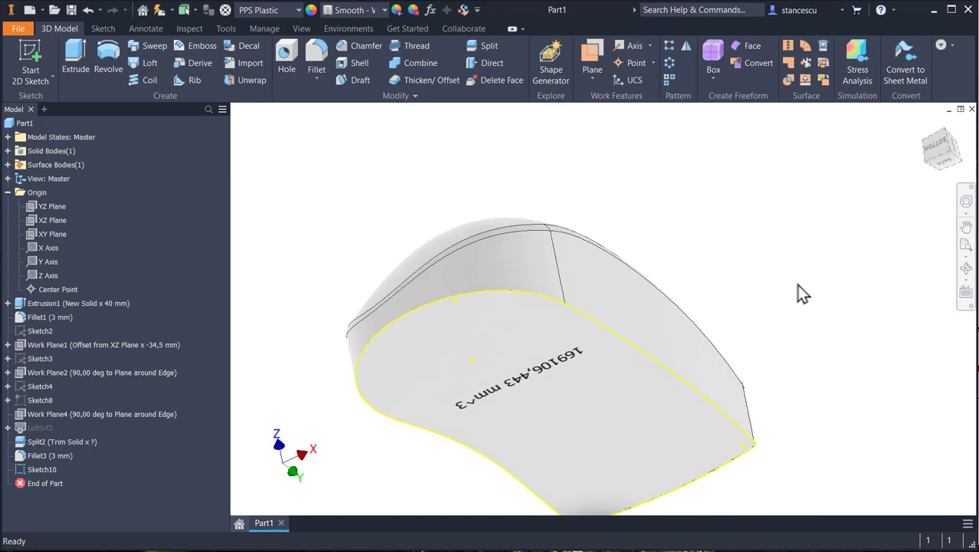
pyautogui.press('F6')
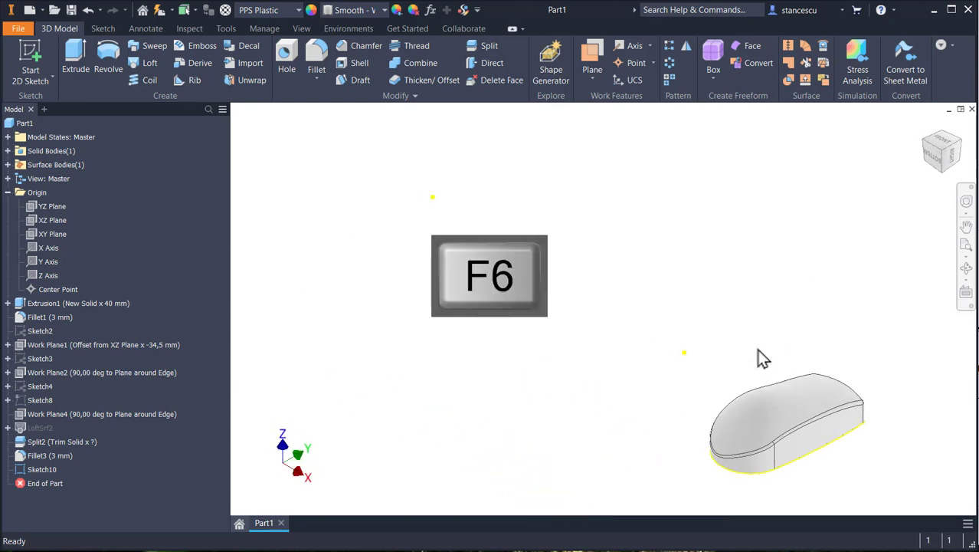
pyautogui.moveTo(653, 406); pyautogui.dragTo(456, 317, button='middle')
pyautogui.scroll(-3, 492, 313)
pyautogui.moveTo(577, 371); pyautogui.dragTo(423, 310, button='middle')
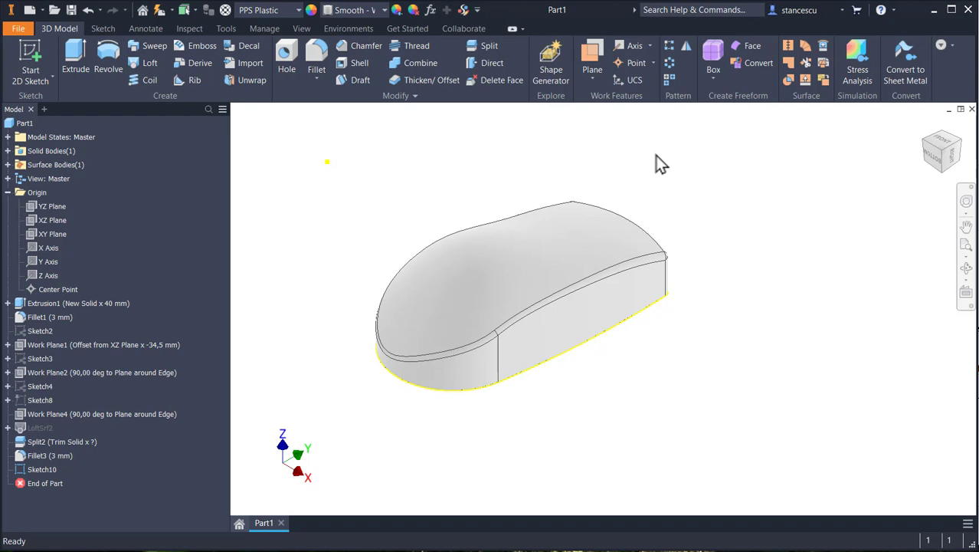
pyautogui.moveTo(720, 264); pyautogui.dragTo(767, 260, button='middle')
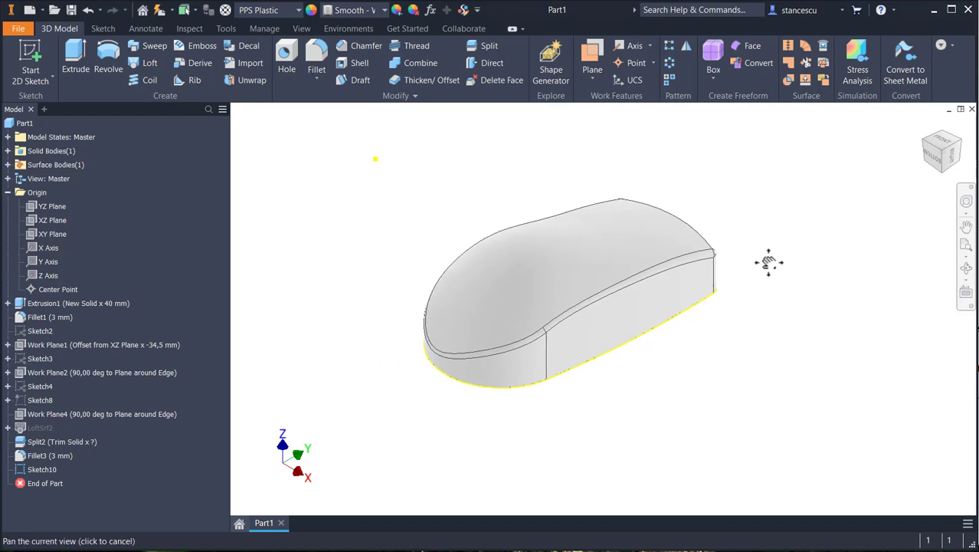